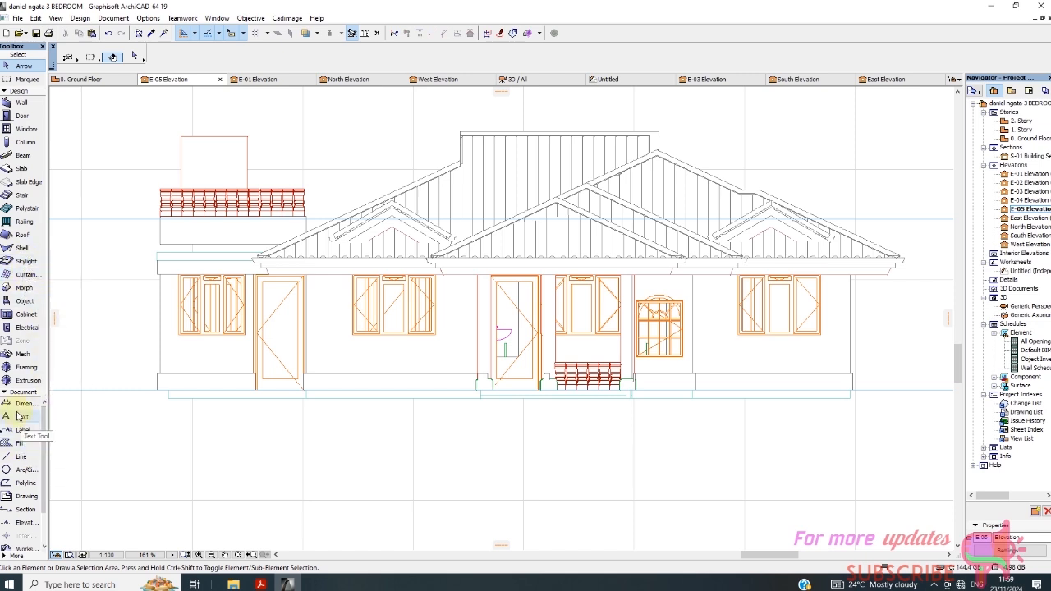
# Activate the Fill tool, switch its fill category, and choose the Block - Running Bond pattern.
pyautogui.click(17, 90)
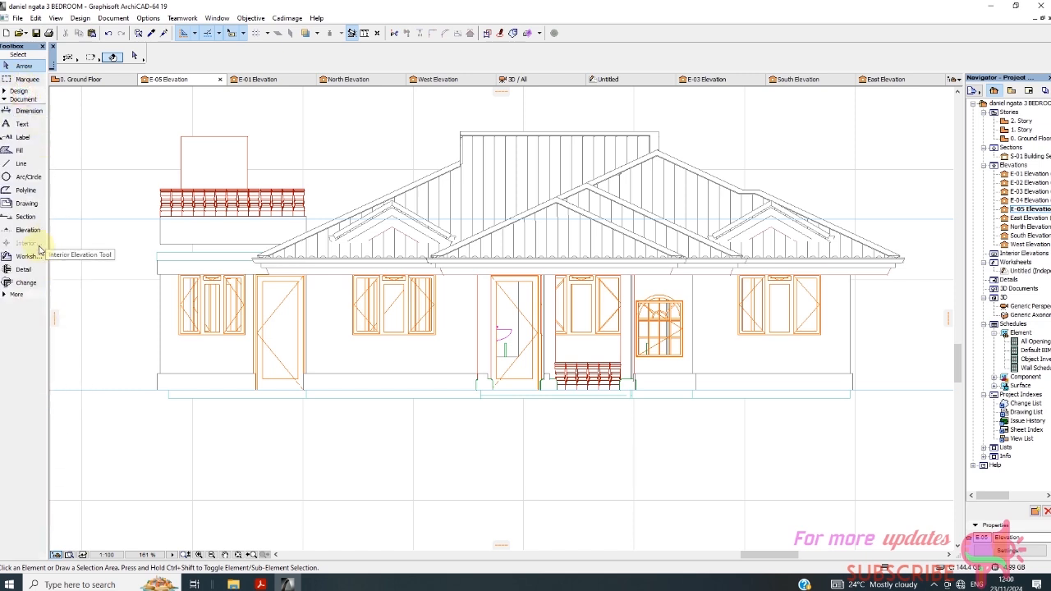
pyautogui.click(23, 152)
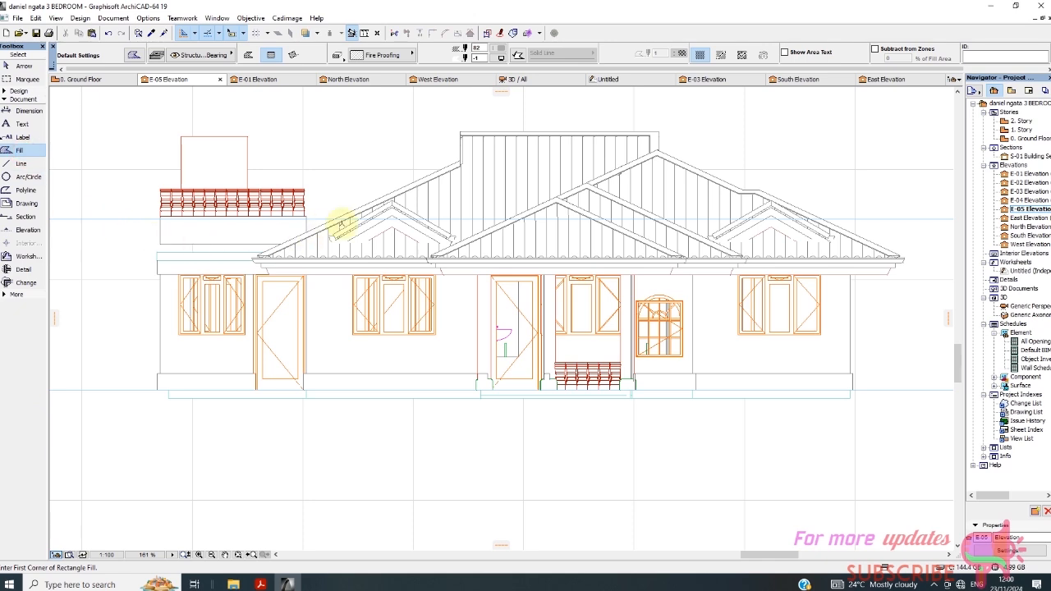
pyautogui.click(393, 56)
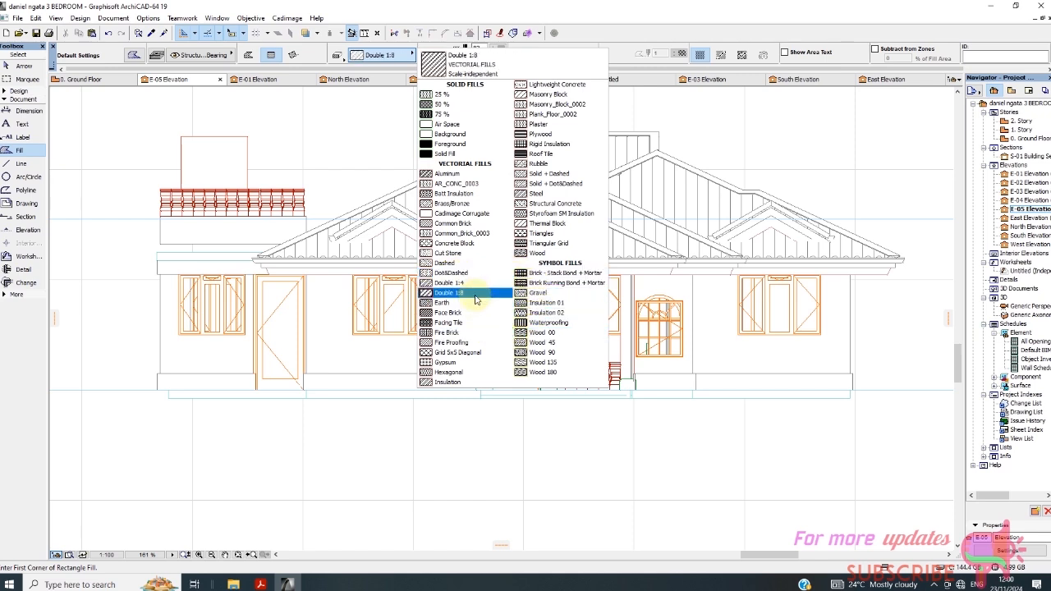
pyautogui.click(336, 55)
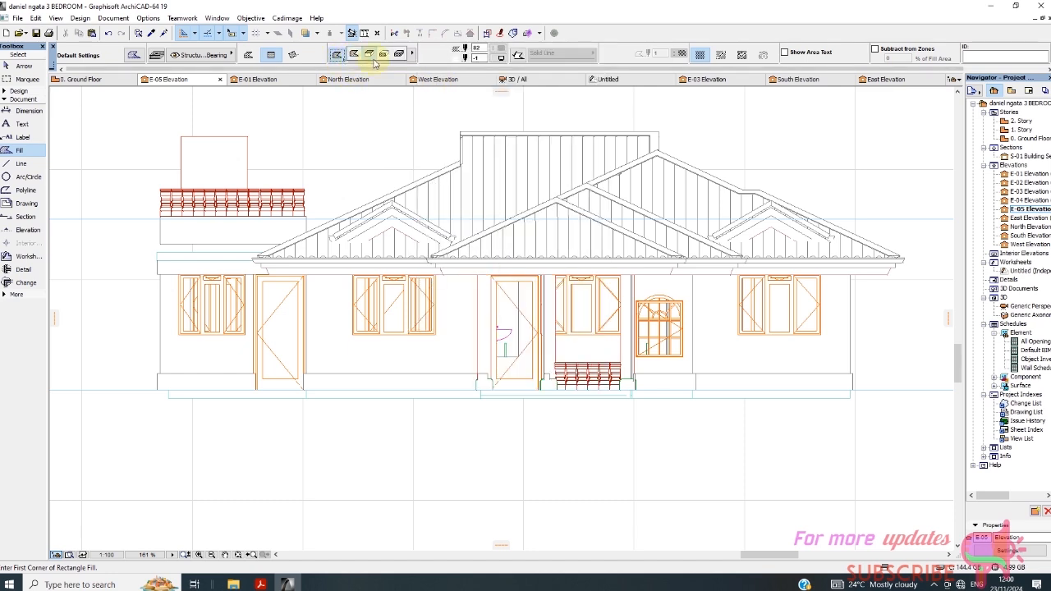
pyautogui.click(404, 58)
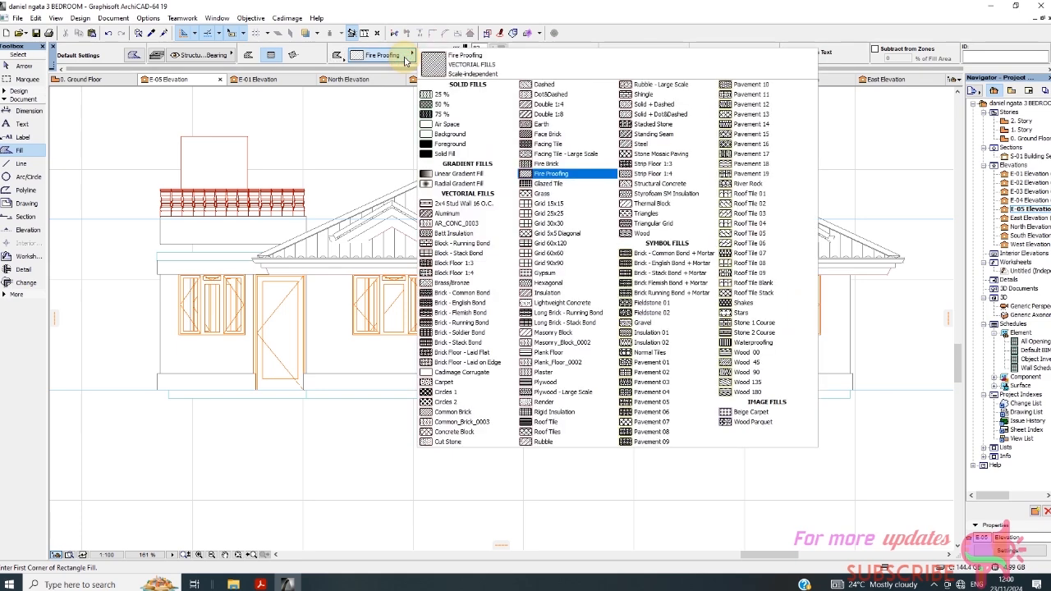
pyautogui.click(404, 55)
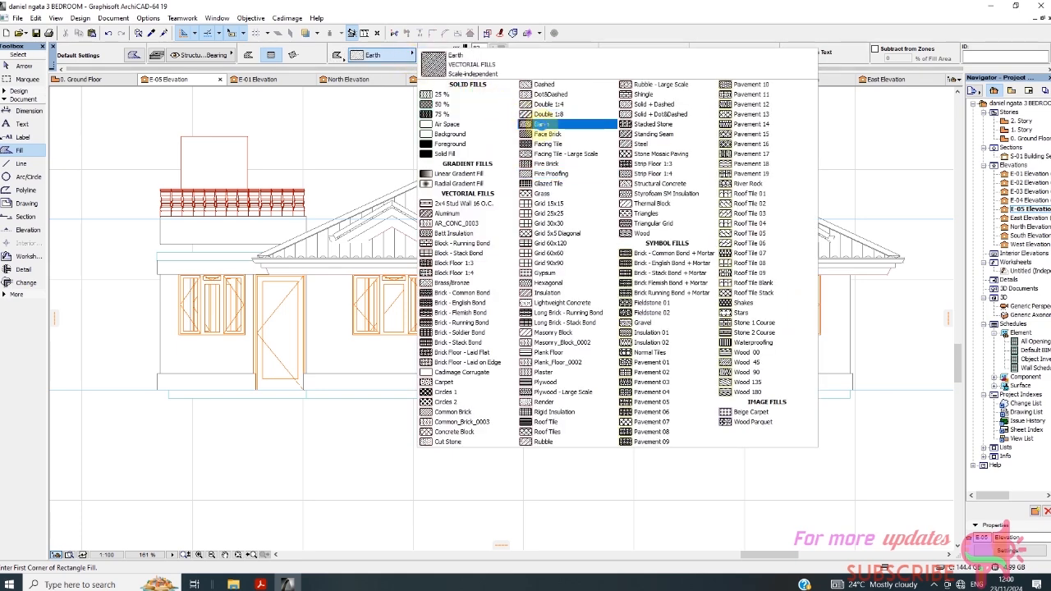
pyautogui.click(482, 242)
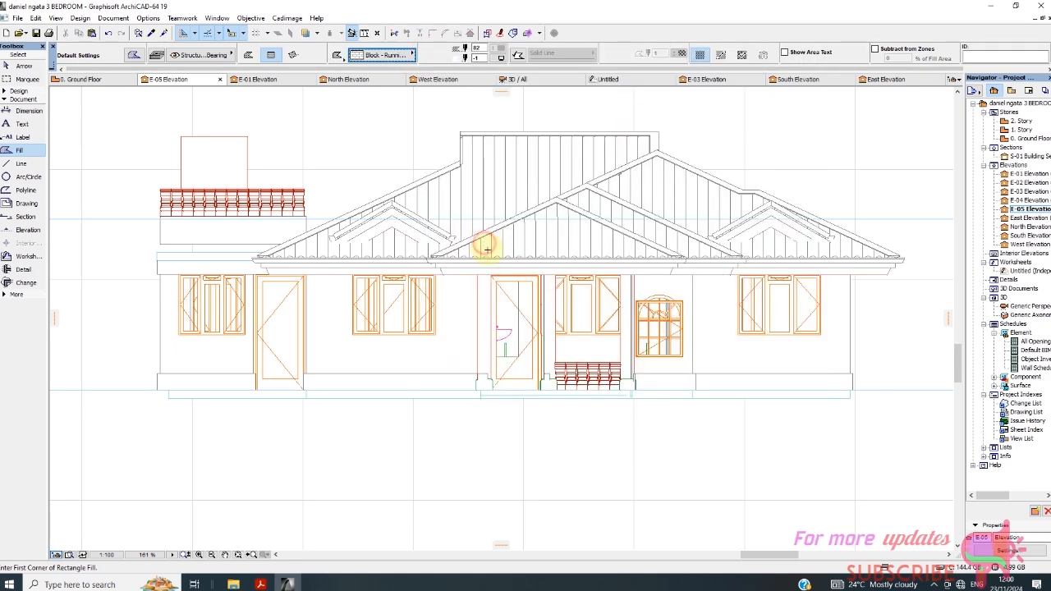
# Set the fill's foreground and background pens to 62 and fill the wall around the window between the two doors.
pyautogui.click(502, 52)
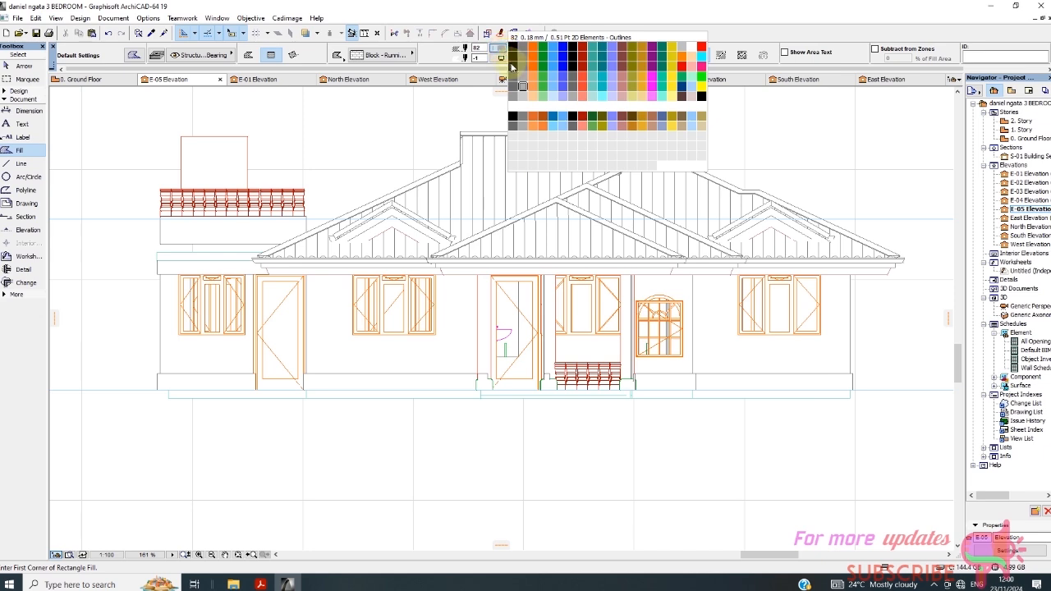
pyautogui.click(522, 76)
pyautogui.click(499, 58)
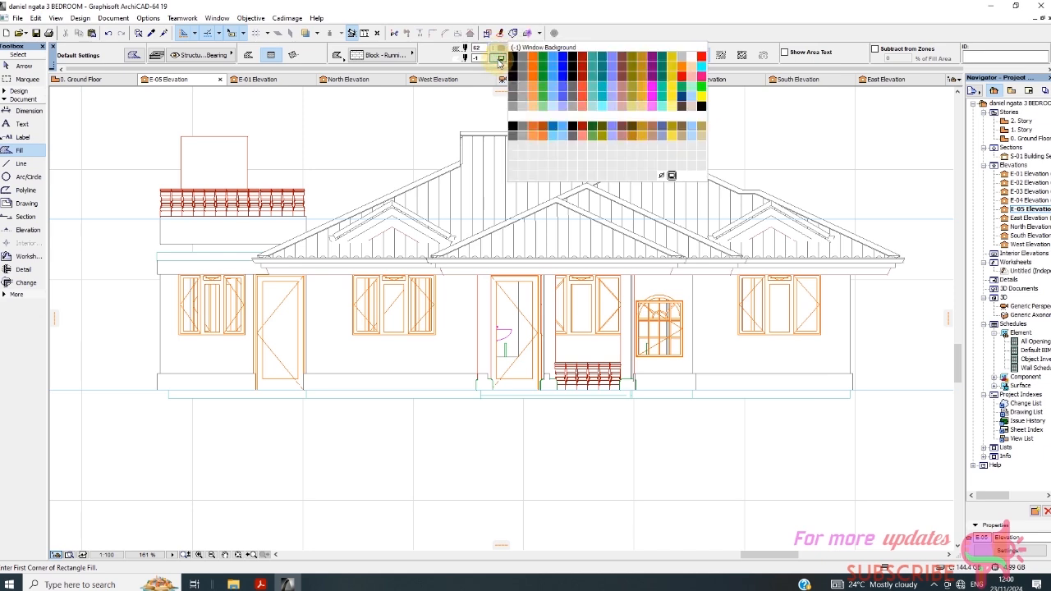
pyautogui.click(522, 79)
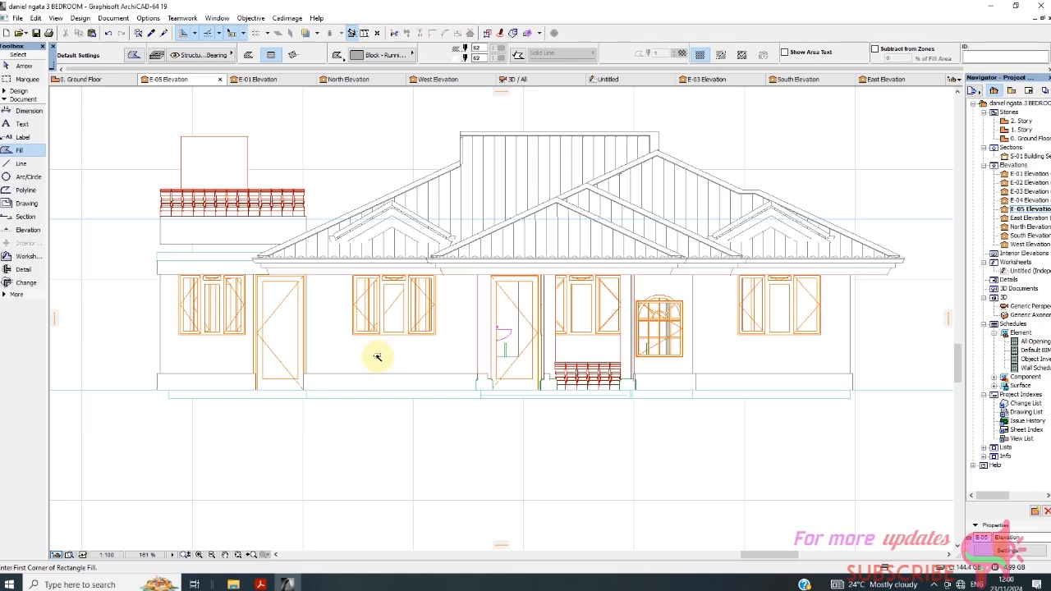
pyautogui.click(376, 354)
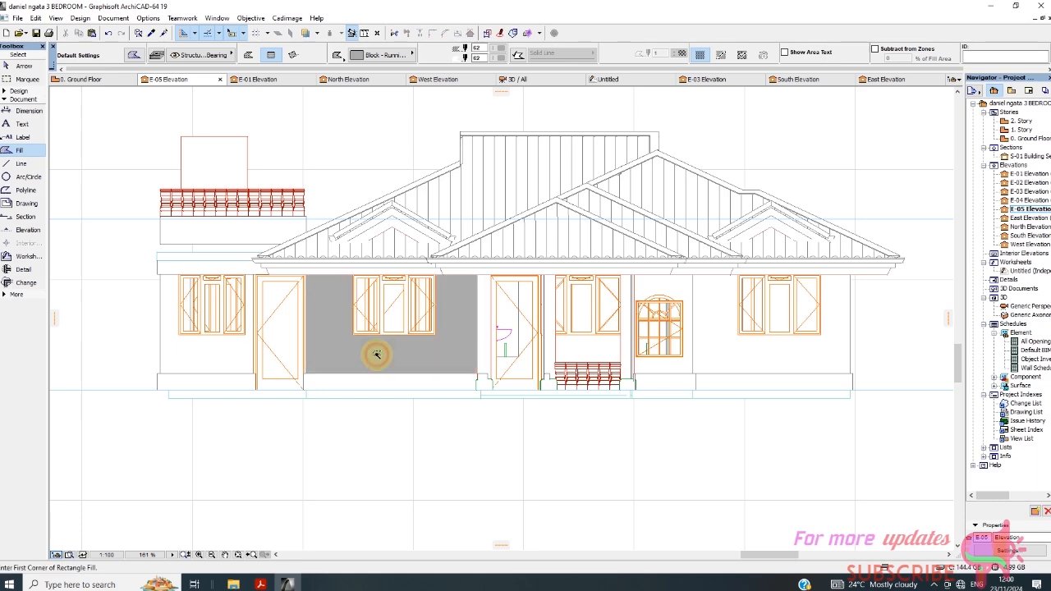
pyautogui.scroll(3, 392, 363)
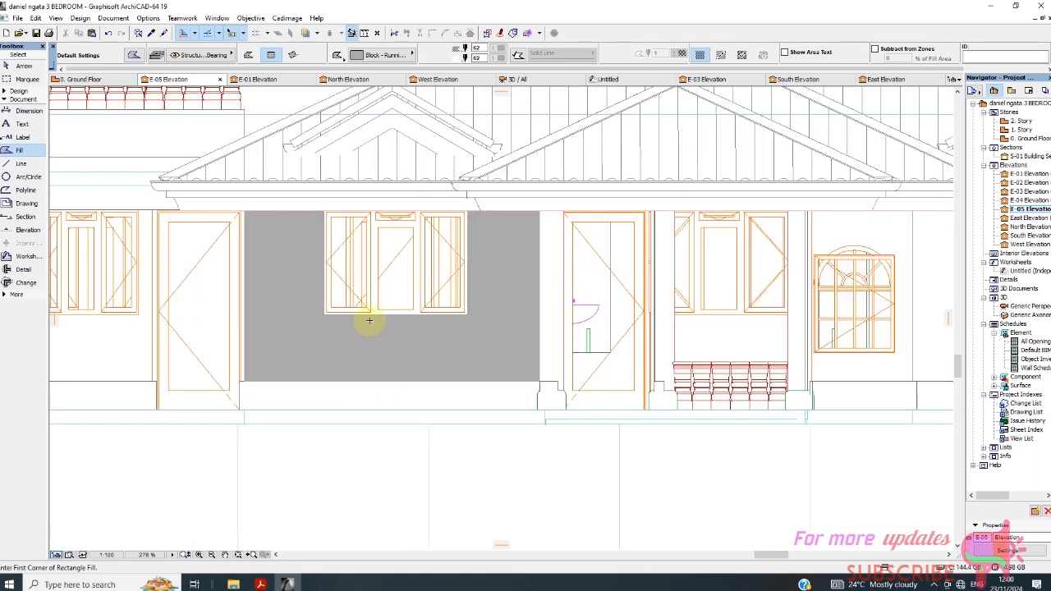
pyautogui.scroll(-1, 369, 320)
# Change the placed wall fill's foreground pen to a dark one that contrasts with its grey background.
pyautogui.click(500, 51)
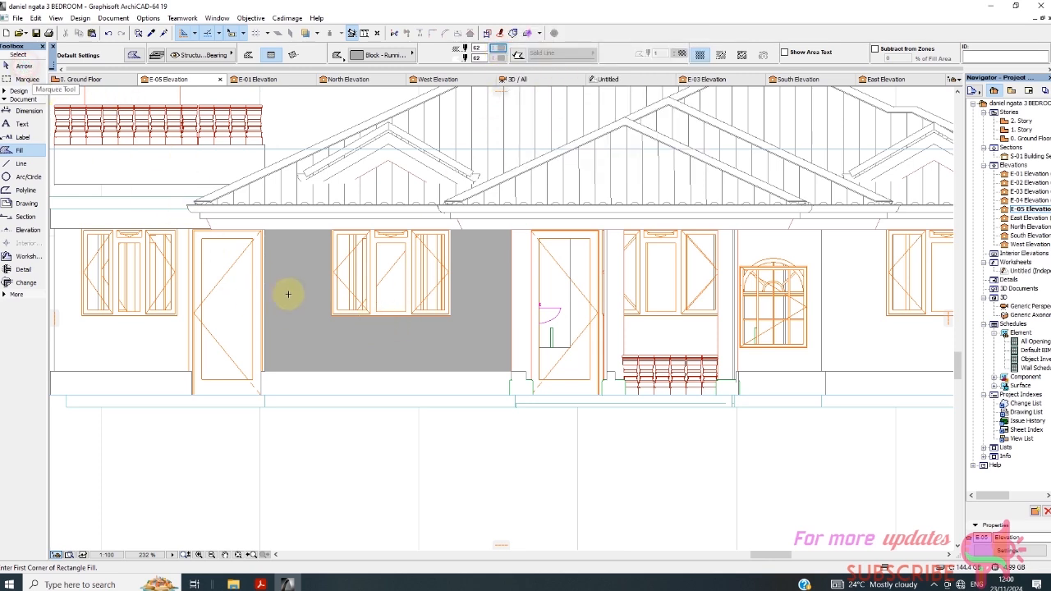
pyautogui.click(319, 336)
pyautogui.click(23, 68)
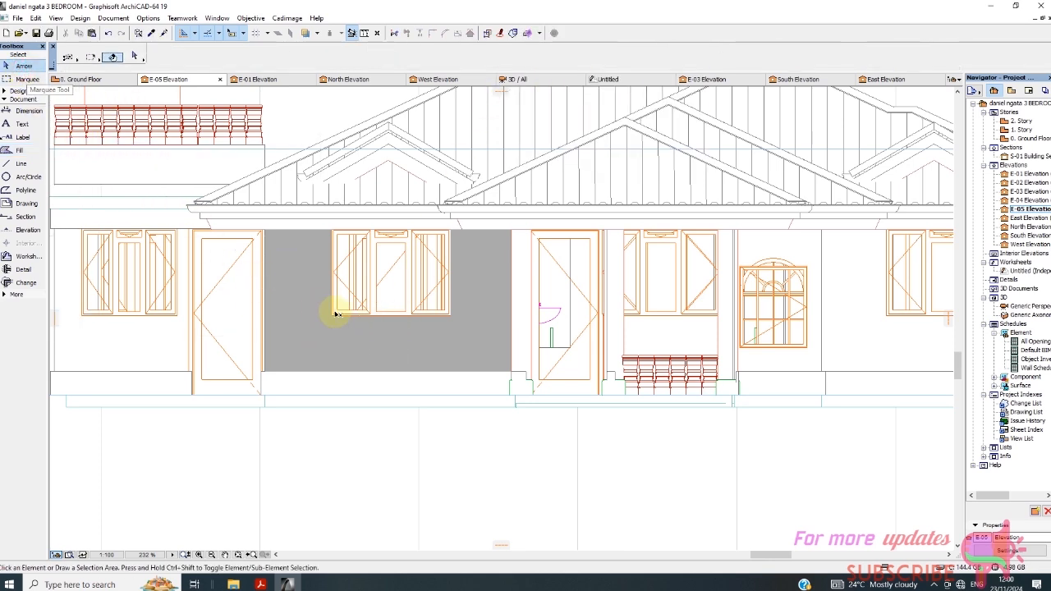
pyautogui.click(300, 296)
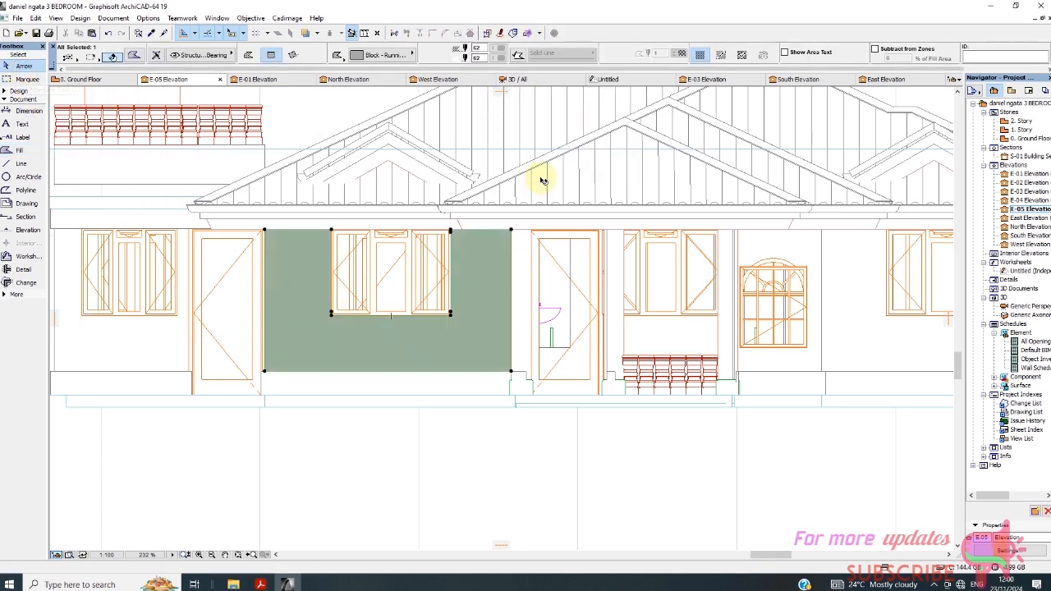
pyautogui.click(521, 55)
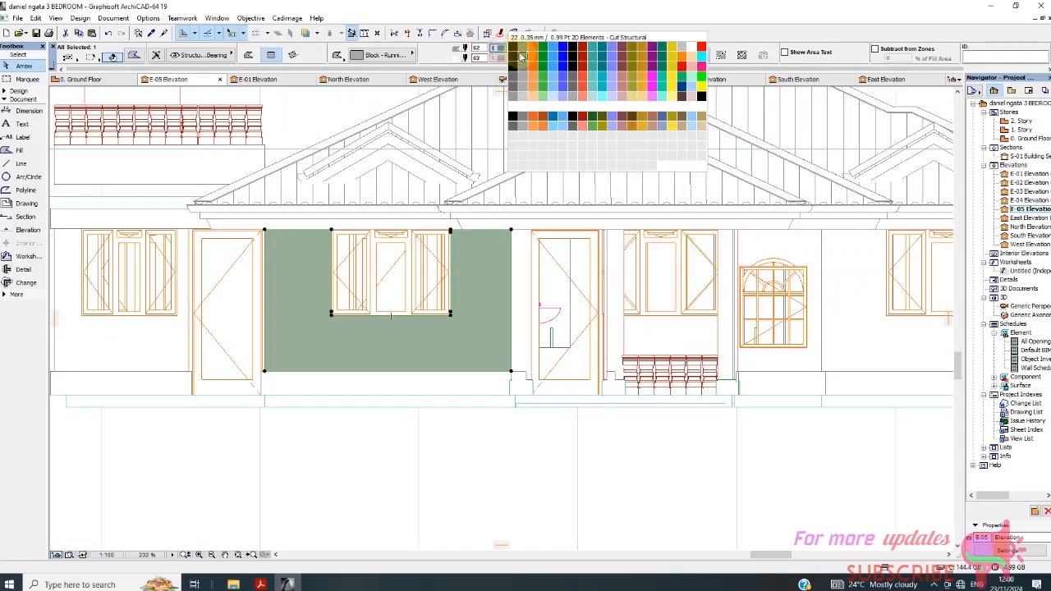
pyautogui.click(521, 55)
pyautogui.press('Escape')
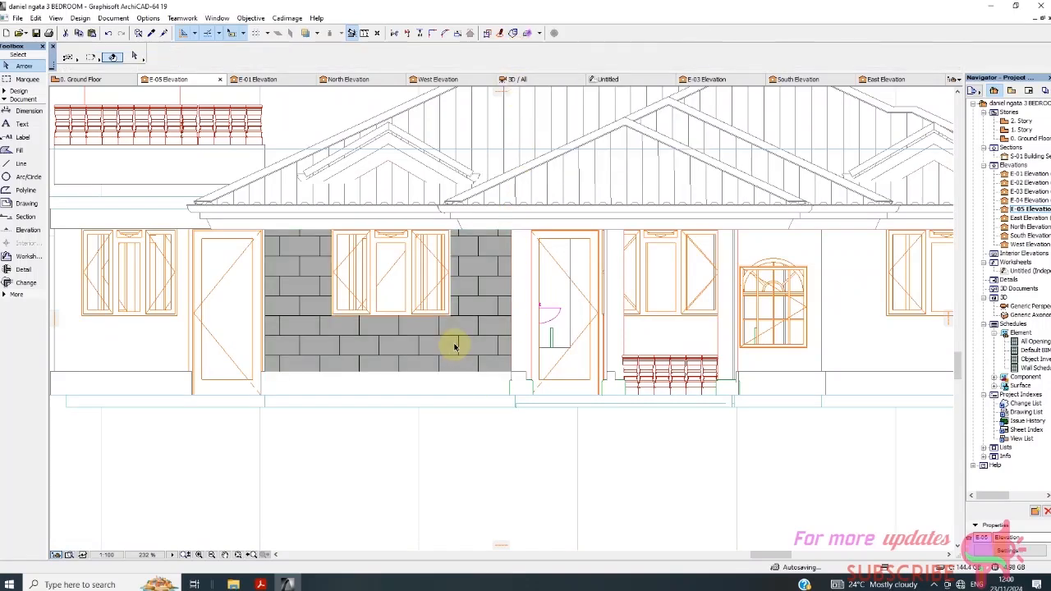
# Set the Fill tool defaults to Block - Running Bond with foreground pen 41 and background pen 62.
pyautogui.scroll(-3, 454, 346)
pyautogui.scroll(3, 350, 327)
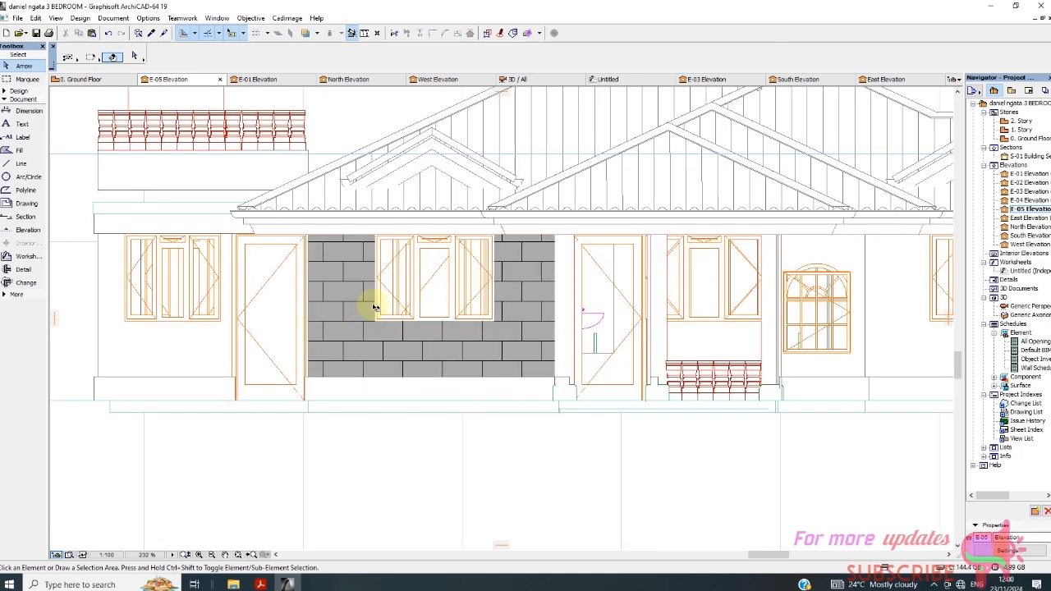
pyautogui.scroll(-2, 373, 307)
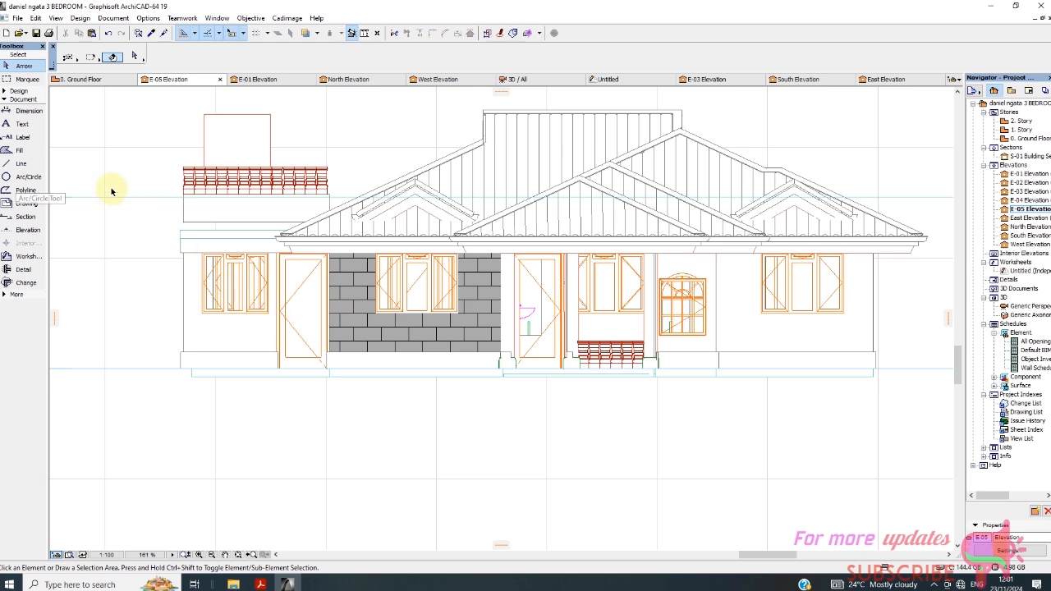
pyautogui.click(16, 150)
pyautogui.click(378, 57)
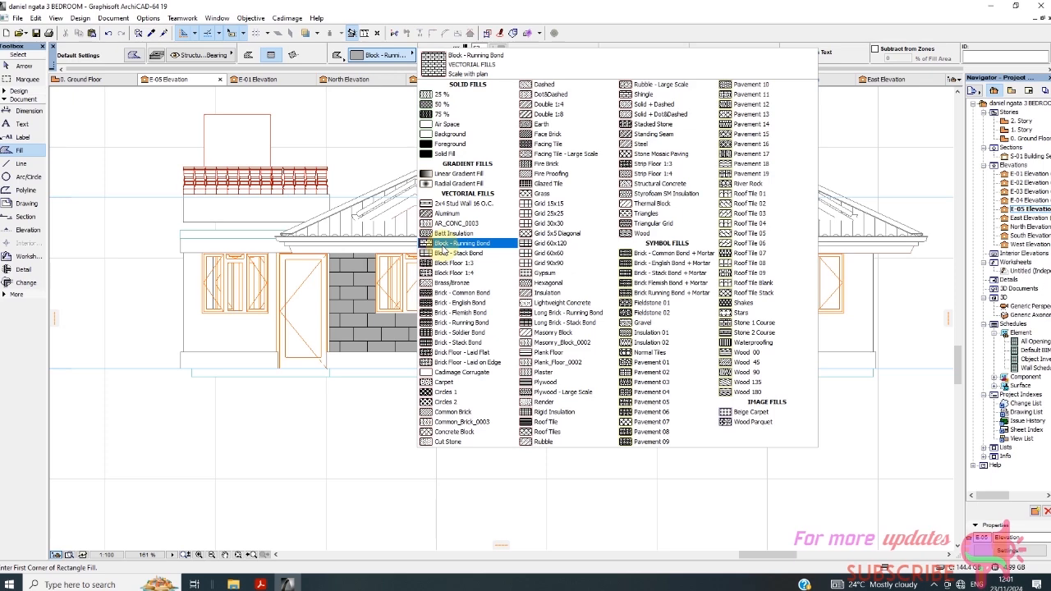
pyautogui.click(442, 245)
pyautogui.click(391, 55)
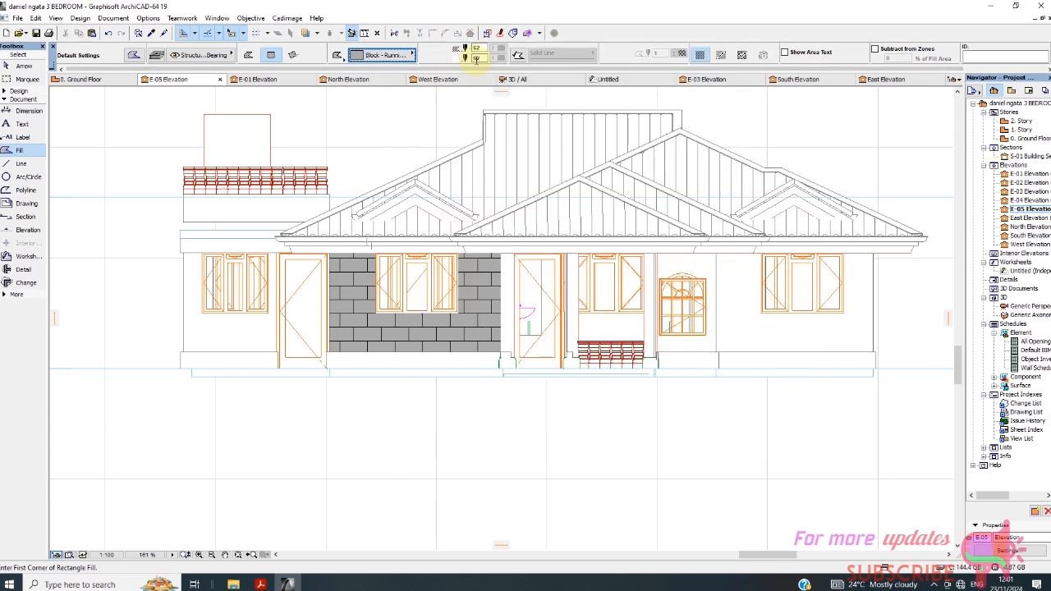
pyautogui.click(500, 50)
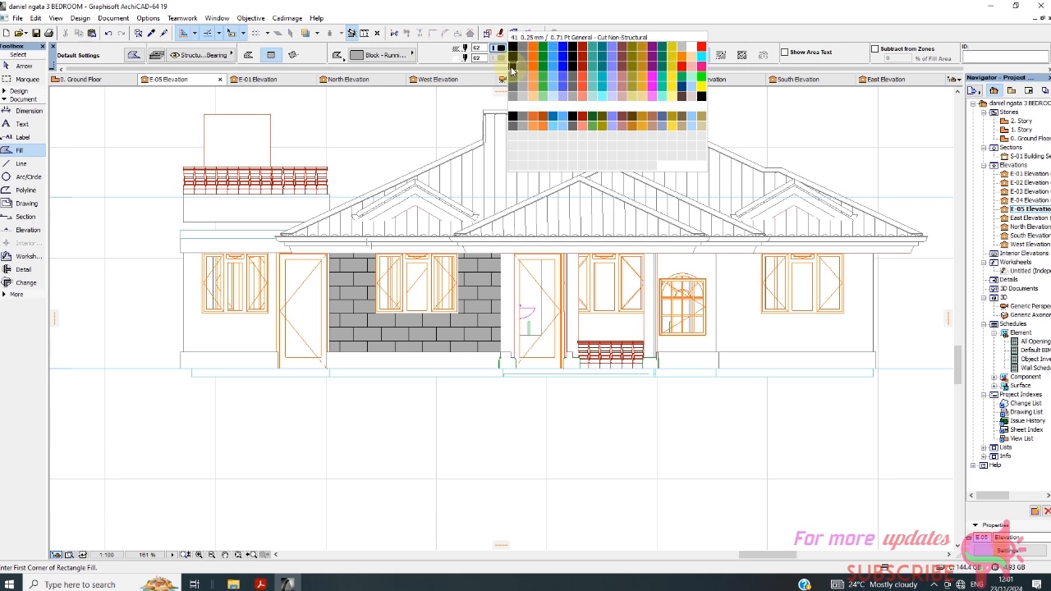
pyautogui.click(513, 70)
pyautogui.click(499, 60)
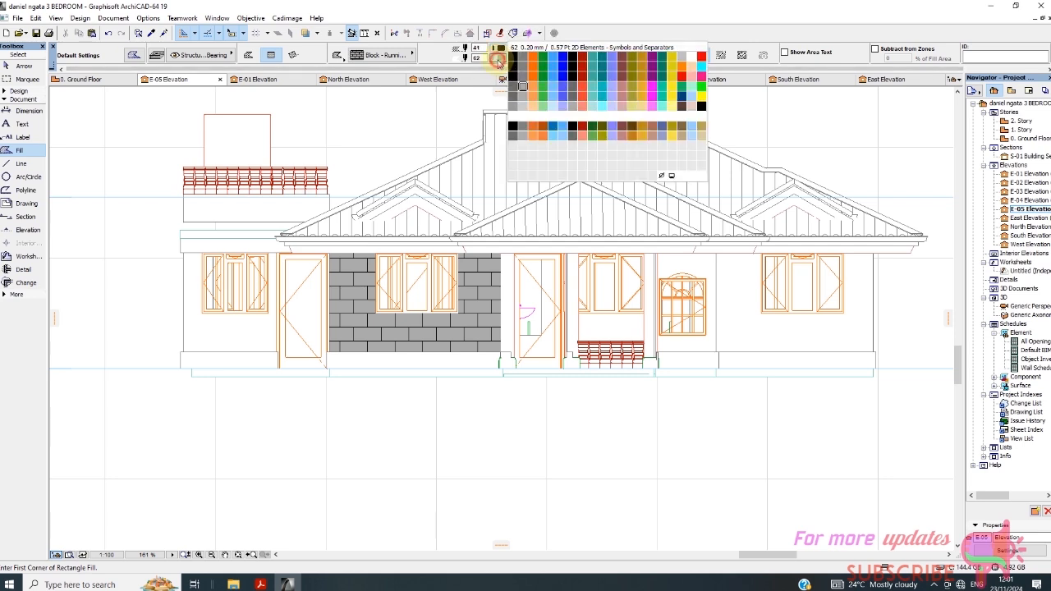
pyautogui.click(523, 85)
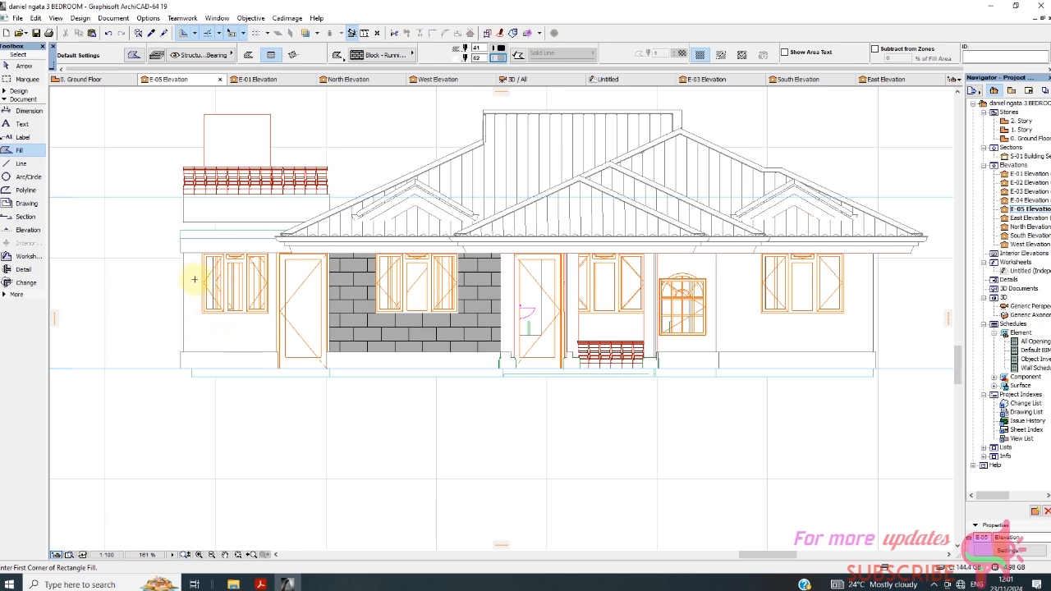
# Try filling the far-left wall with the block pattern using the rectangular geometry method, and undo that fill.
pyautogui.scroll(2, 190, 259)
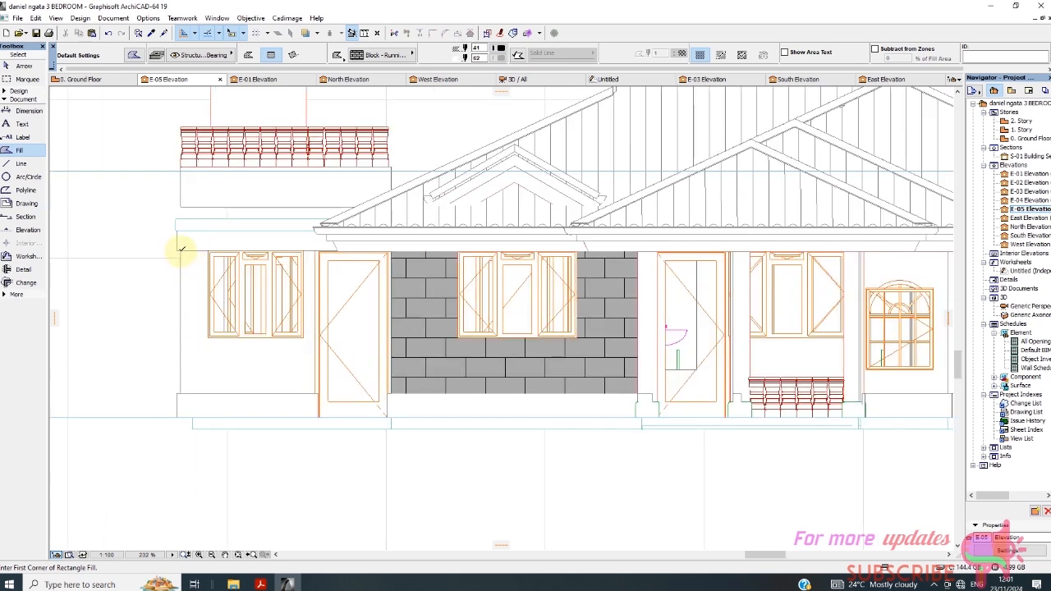
pyautogui.click(249, 55)
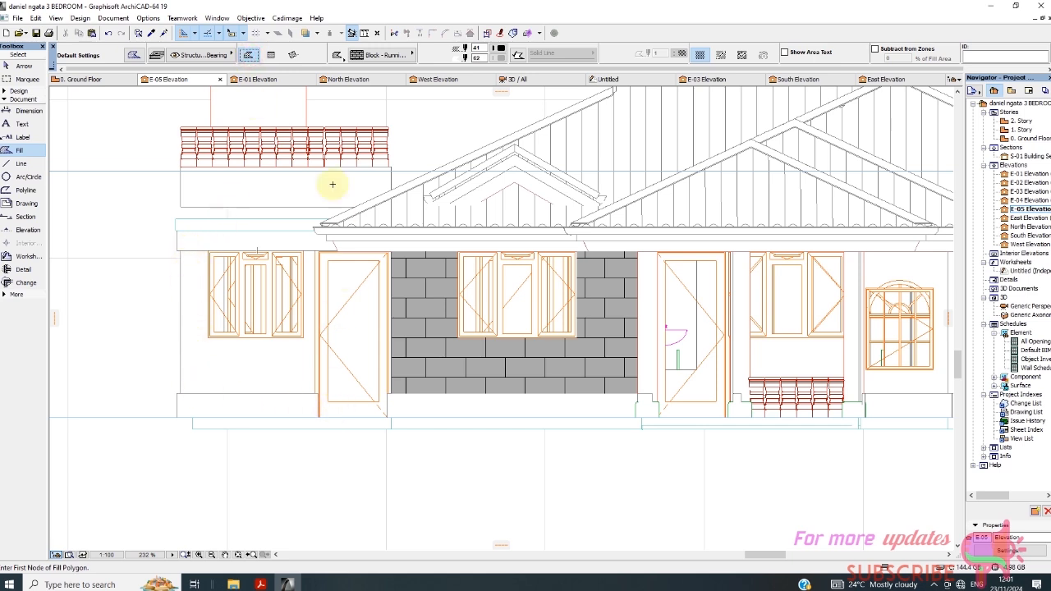
pyautogui.click(275, 55)
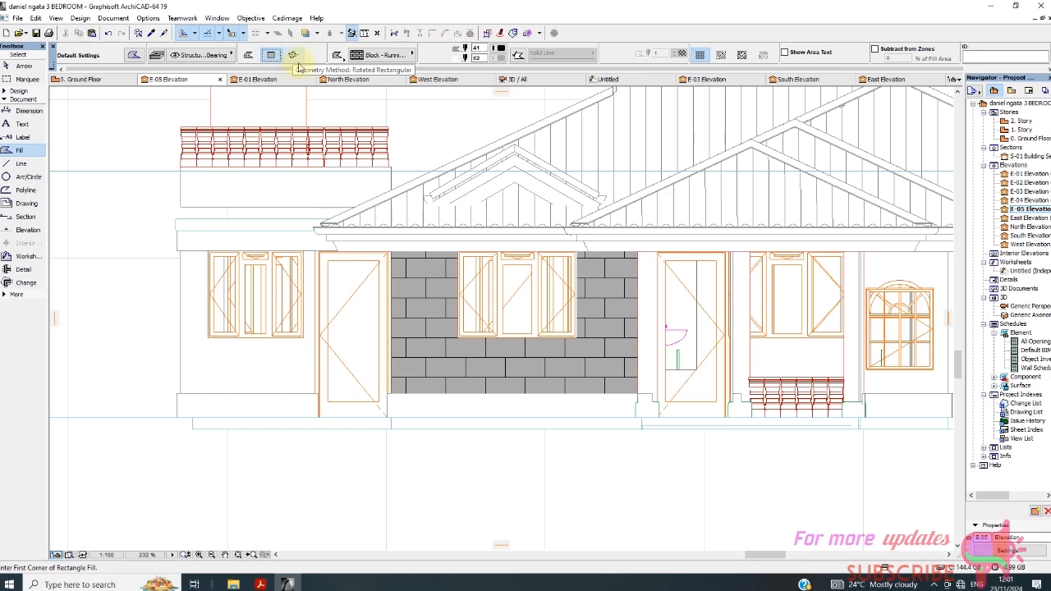
pyautogui.scroll(-2, 291, 184)
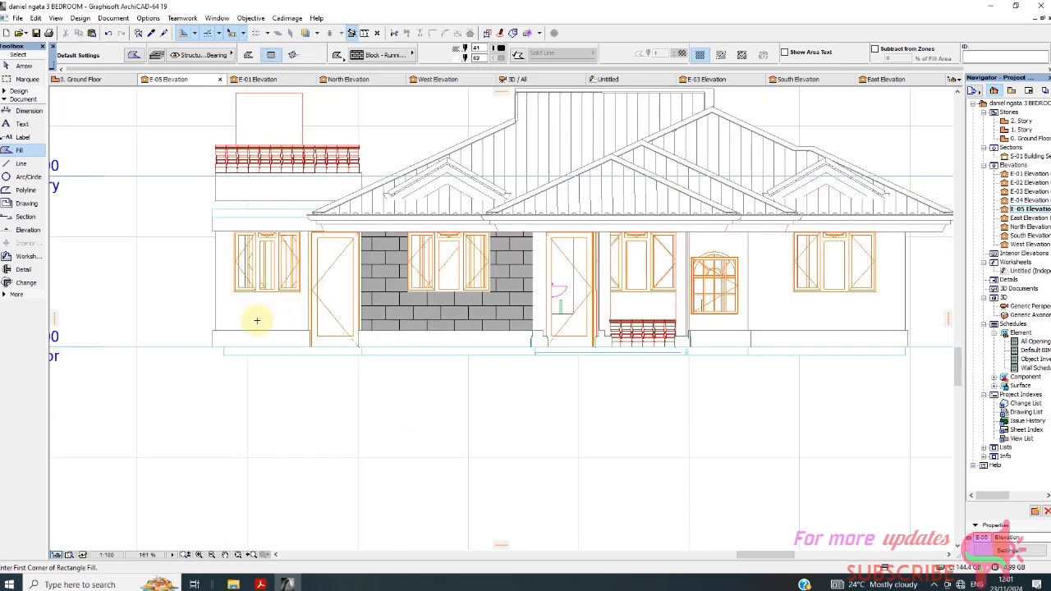
pyautogui.scroll(1, 256, 320)
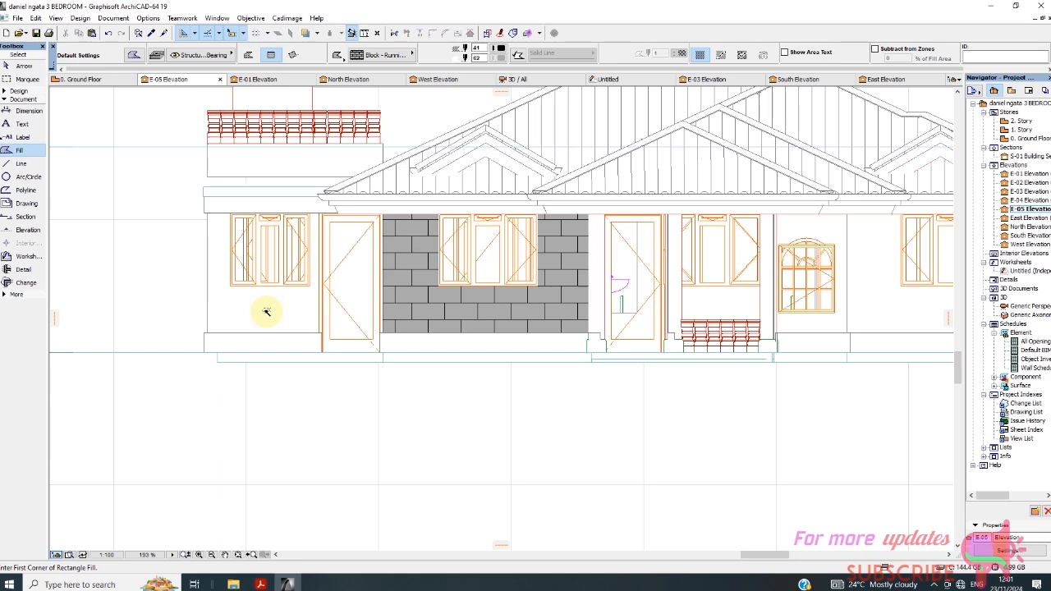
pyautogui.click(267, 312)
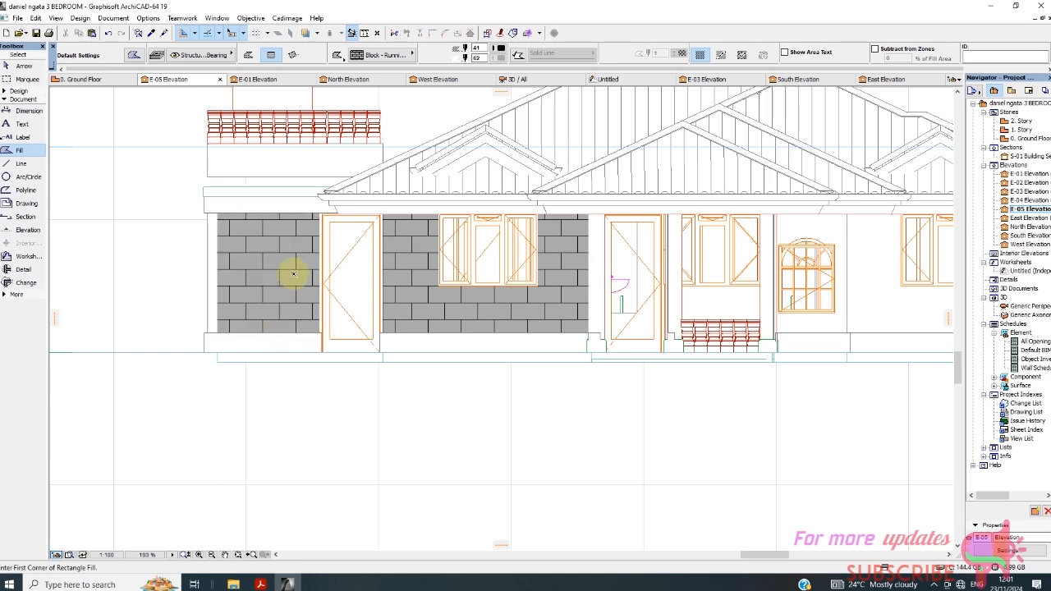
pyautogui.scroll(1, 293, 273)
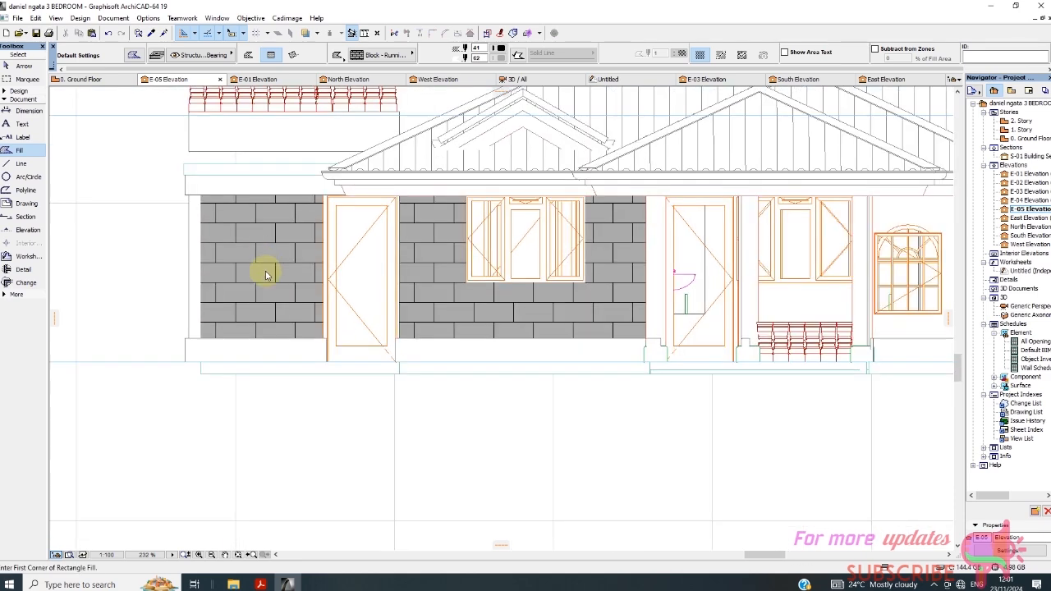
pyautogui.click(107, 33)
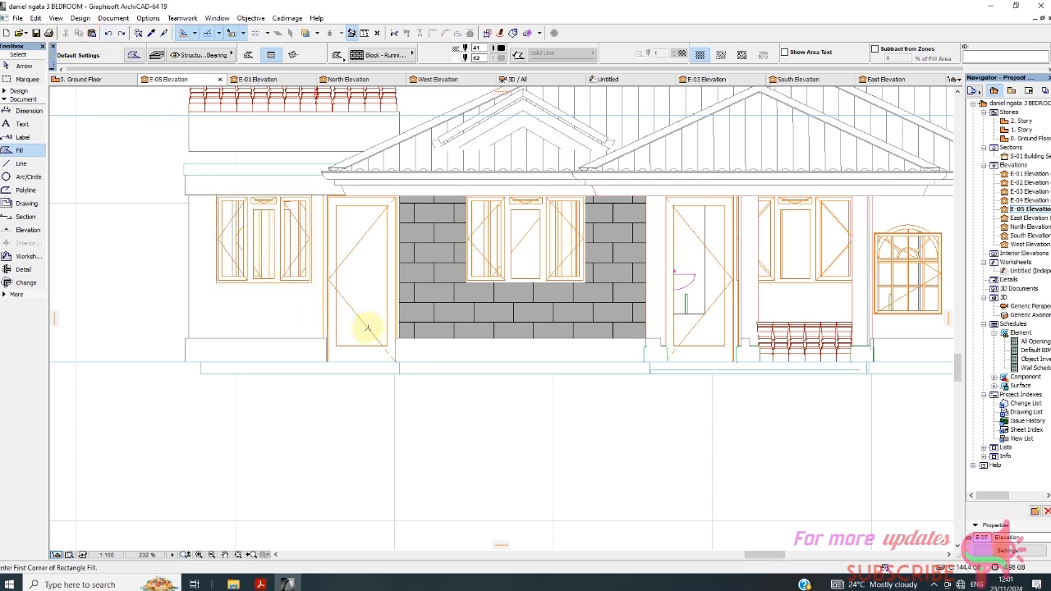
# Fill the narrow strip at the outer edge of the far-left wall, and try filling the adjoining area around its window.
pyautogui.scroll(2, 307, 292)
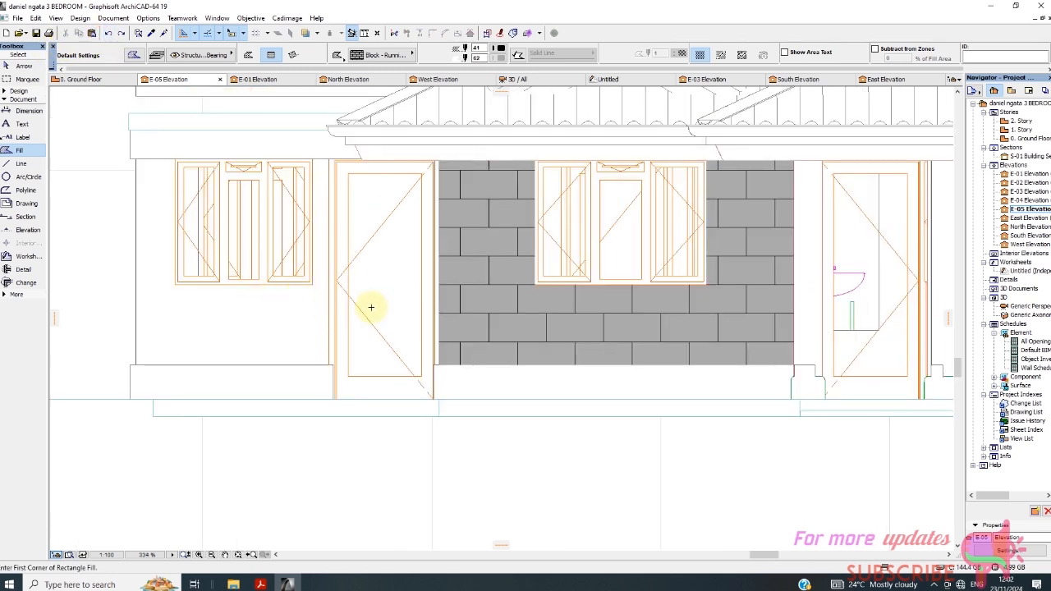
pyautogui.click(151, 258)
pyautogui.click(170, 299)
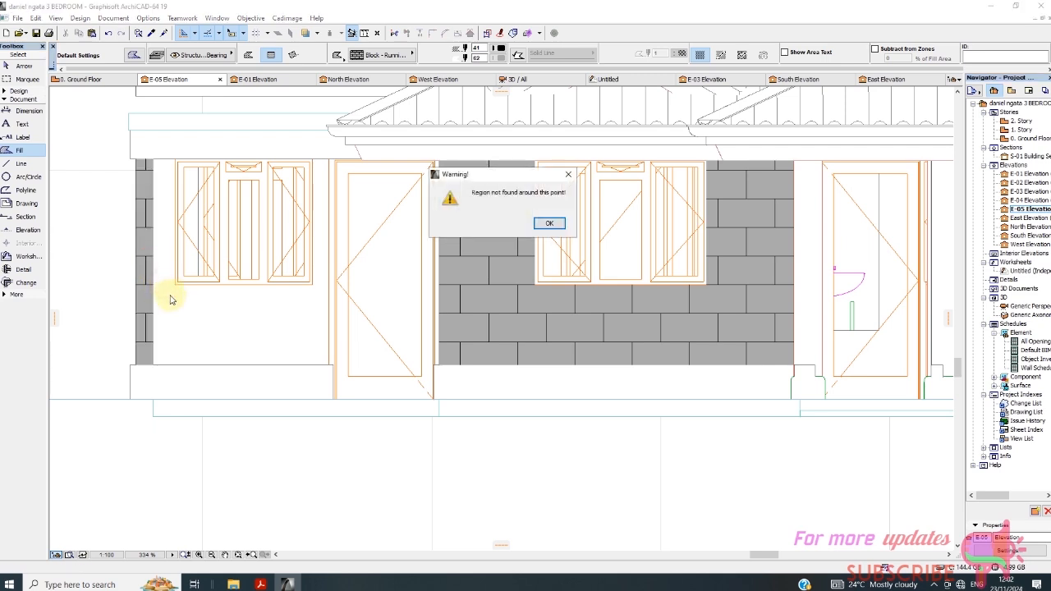
pyautogui.click(549, 225)
pyautogui.click(167, 283)
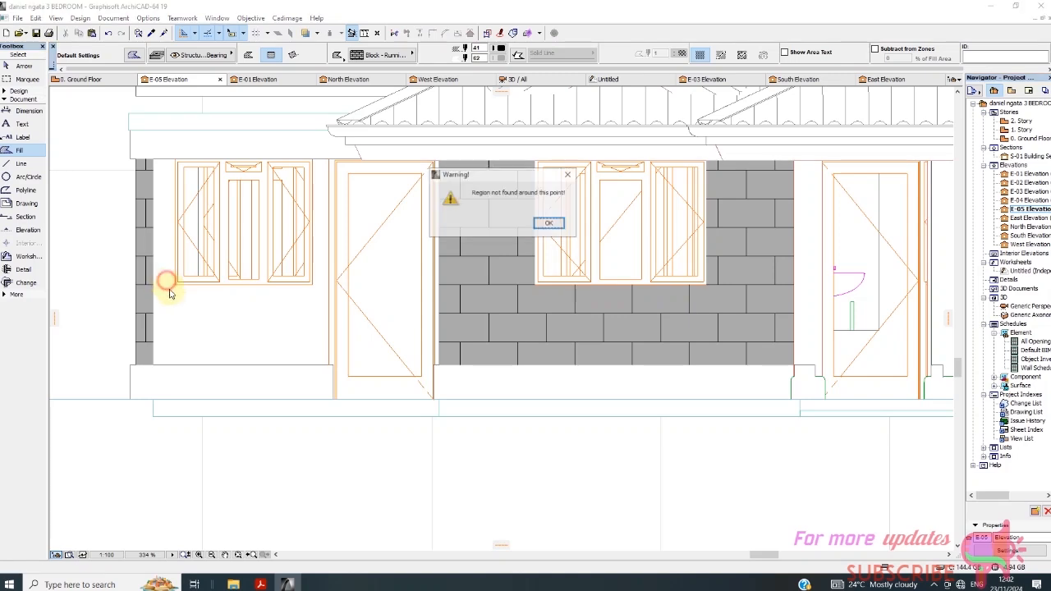
pyautogui.click(548, 223)
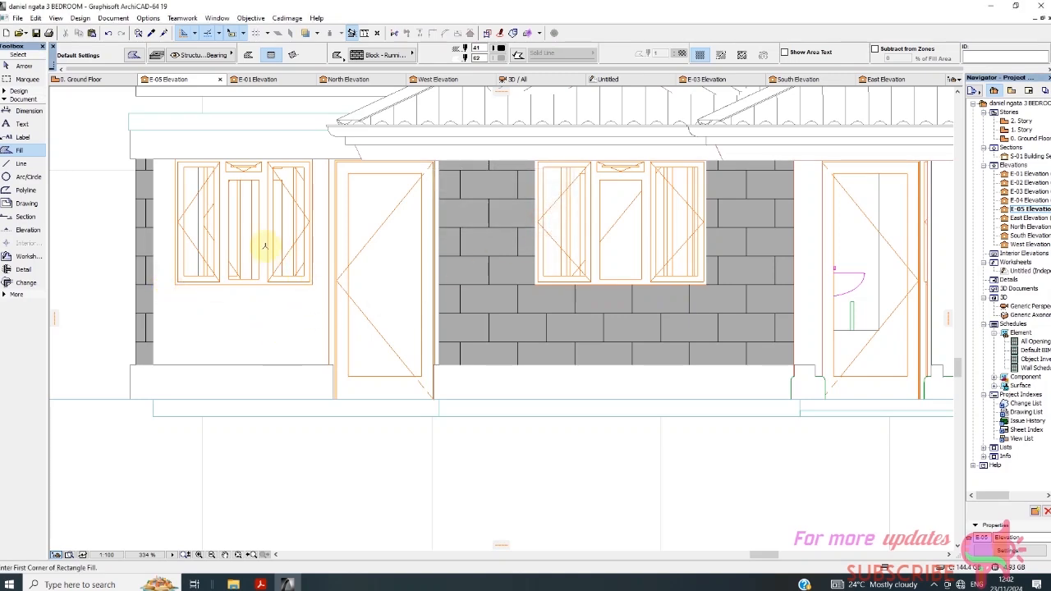
# Draw a polygonal block fill about 1540 by 1800 over the remaining far-left wall, following the wall corners and tracing around the window.
pyautogui.click(249, 55)
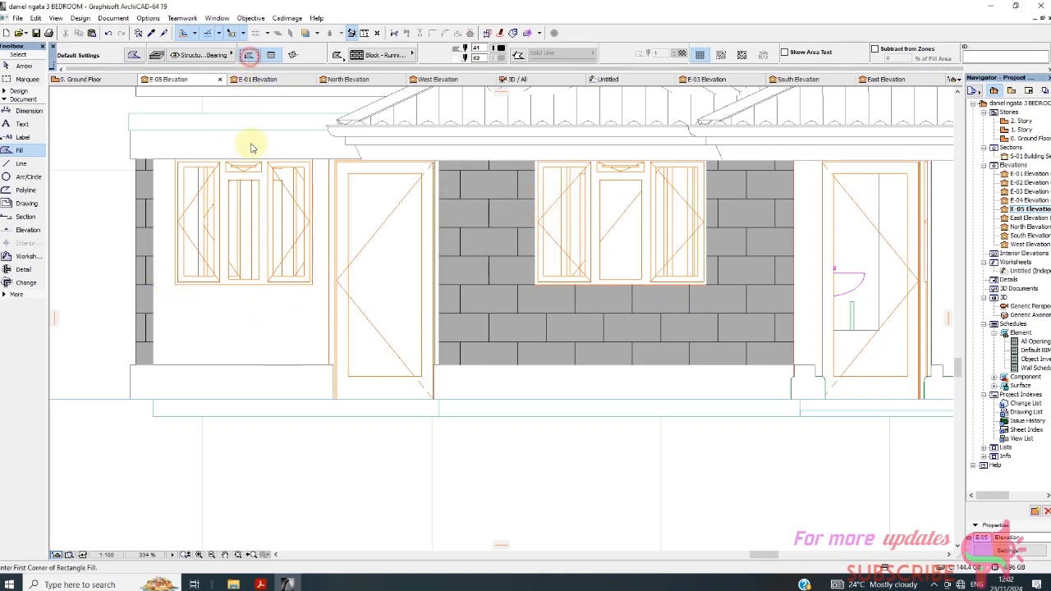
pyautogui.click(153, 158)
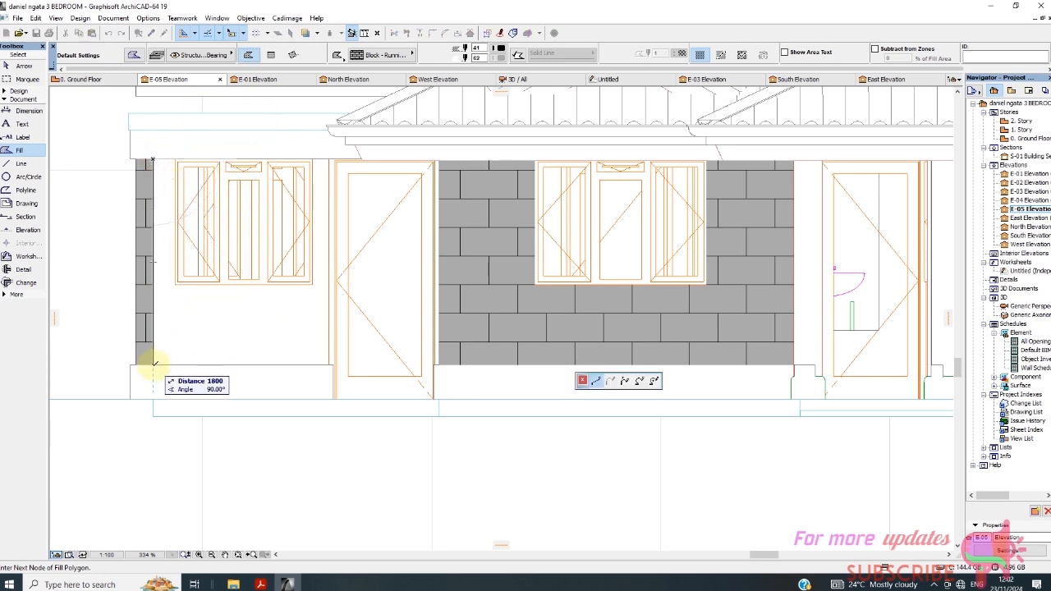
pyautogui.click(154, 362)
pyautogui.click(329, 362)
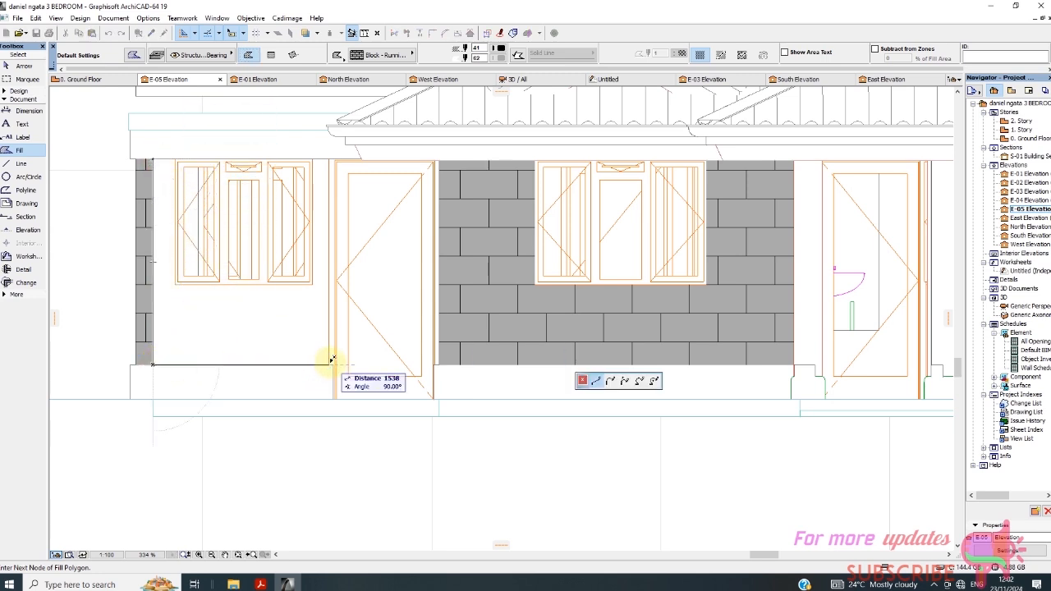
pyautogui.click(329, 158)
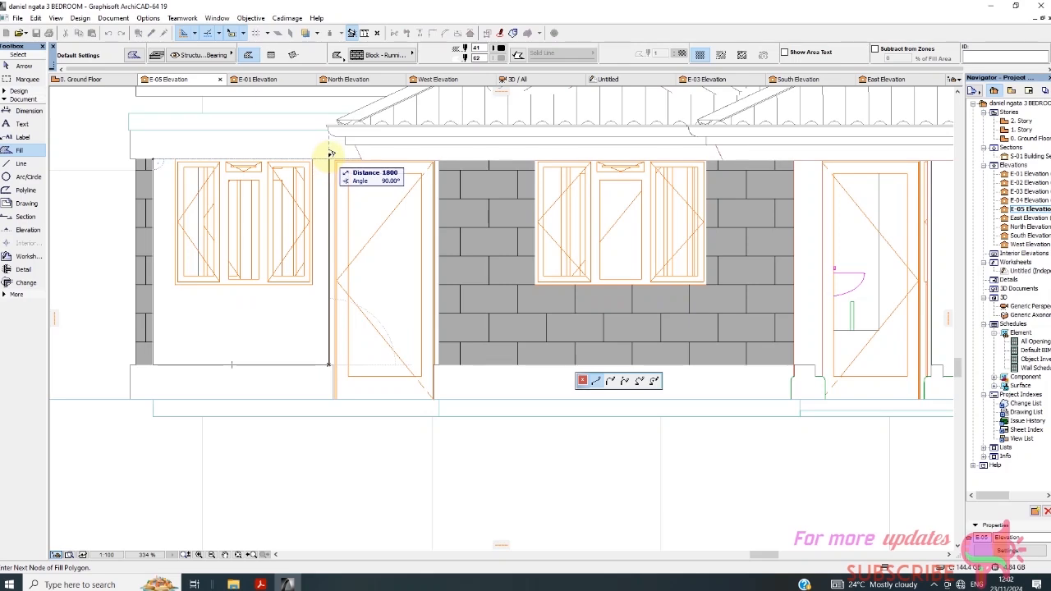
pyautogui.click(313, 156)
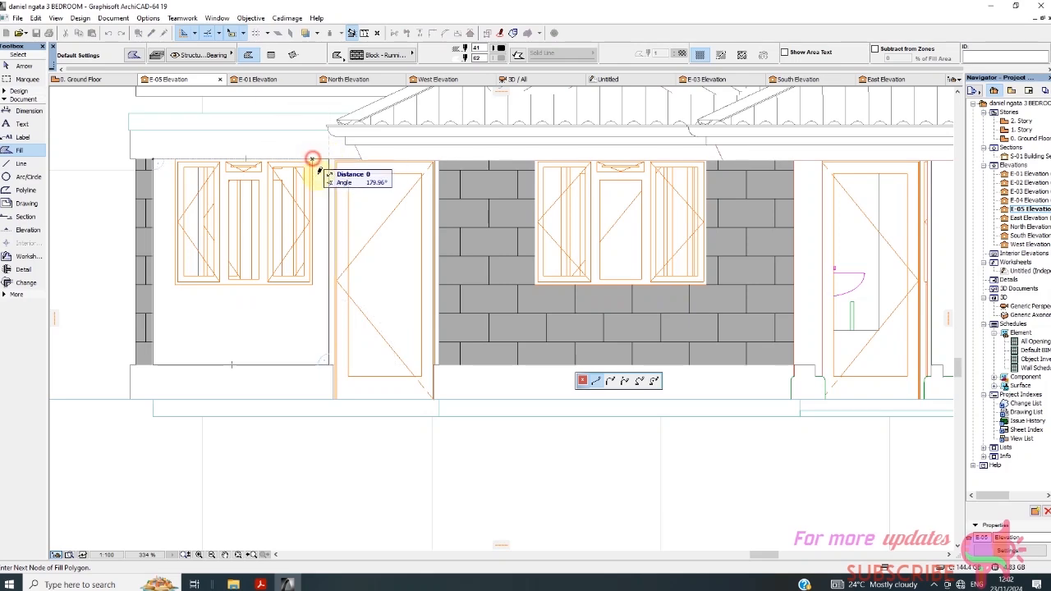
pyautogui.click(313, 284)
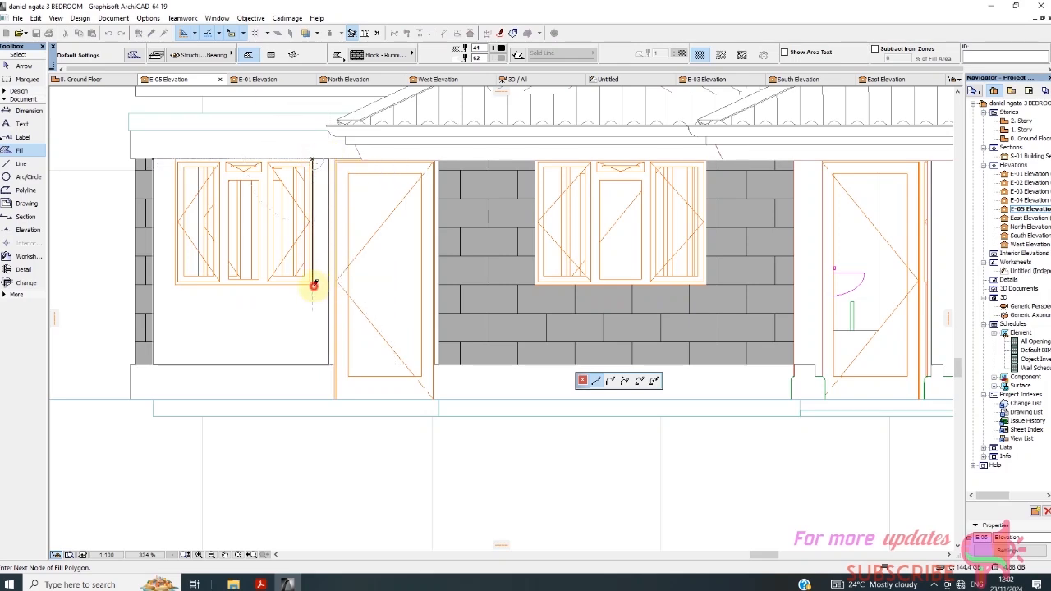
pyautogui.click(175, 282)
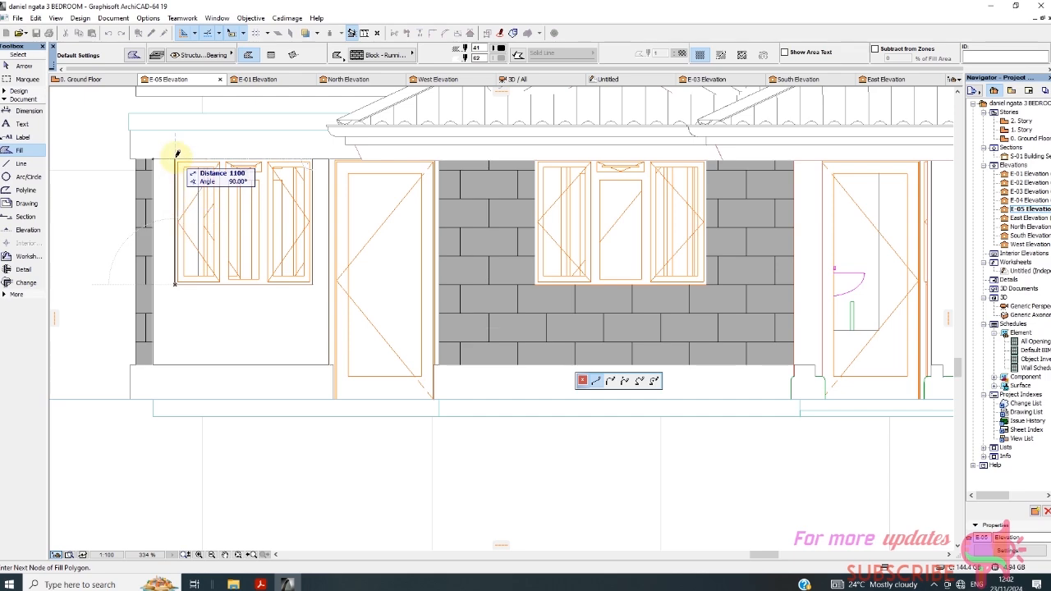
pyautogui.click(153, 156)
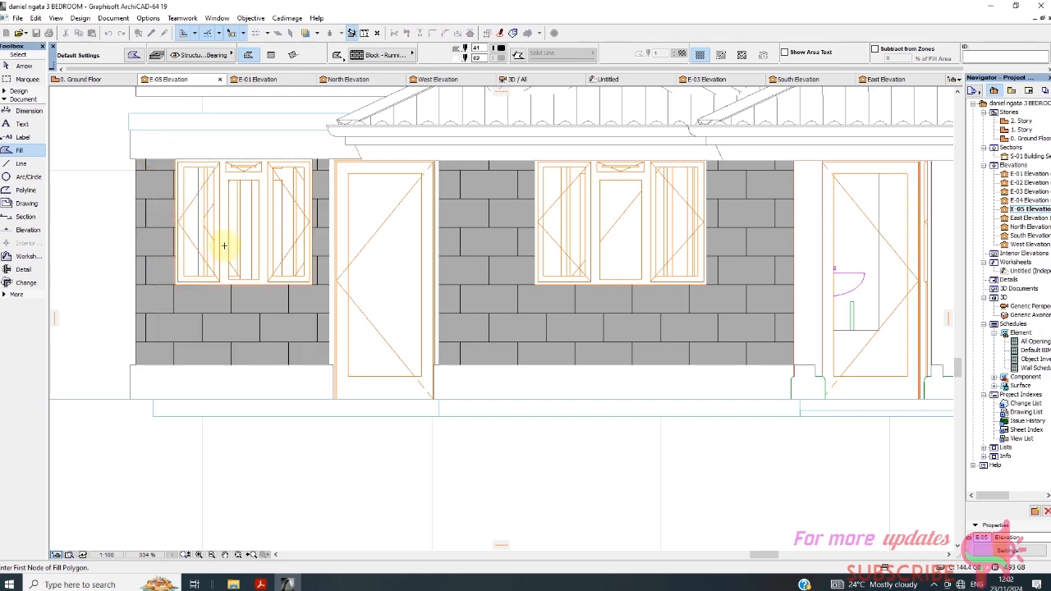
# Try filling the wall below the porch window, and fill the far-right wall around its window with the block pattern.
pyautogui.scroll(-5, 226, 262)
pyautogui.scroll(1, 244, 287)
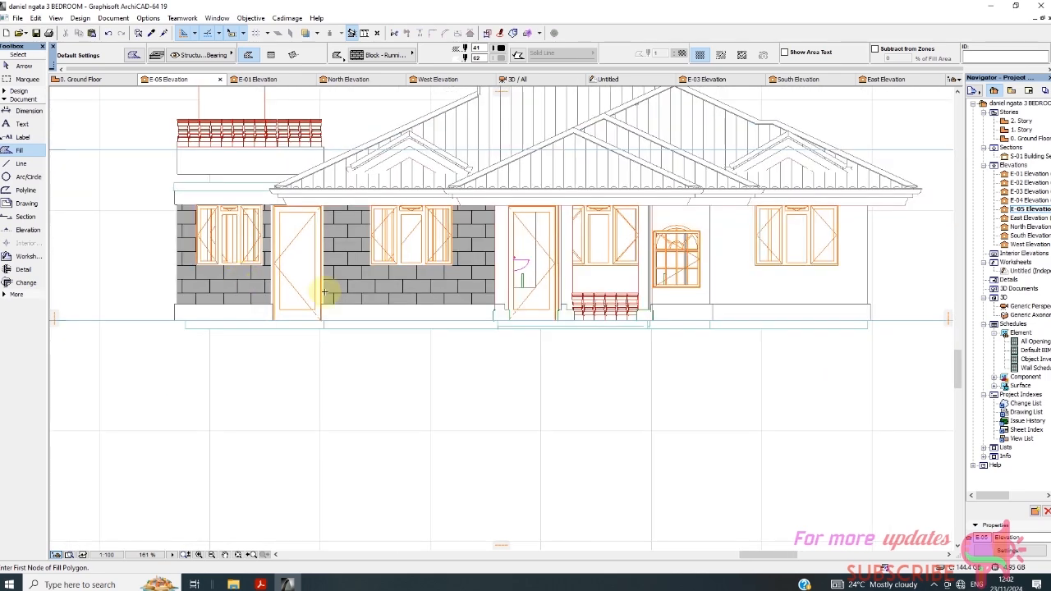
pyautogui.scroll(1, 710, 291)
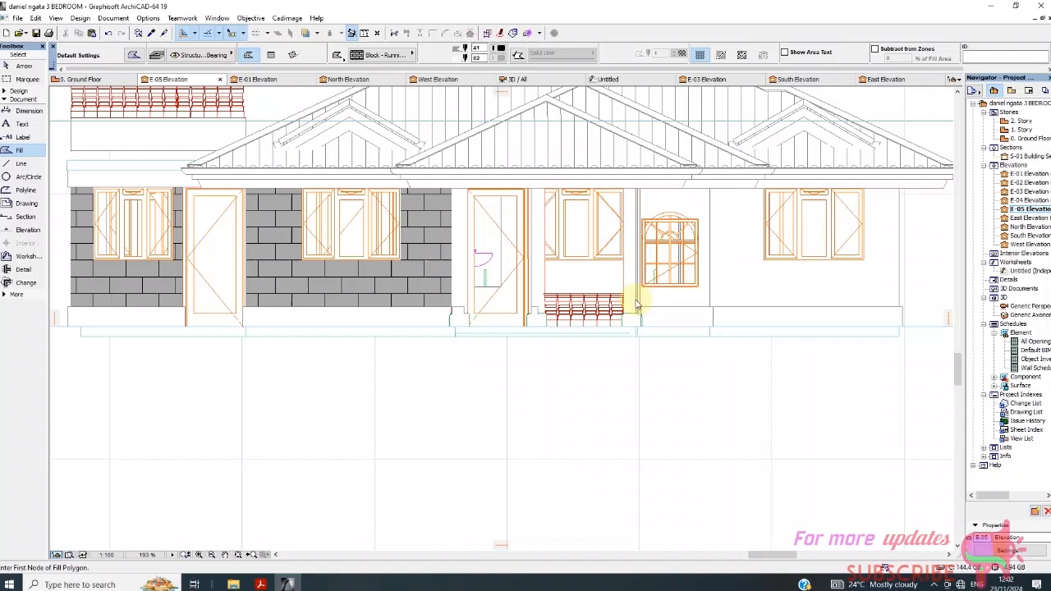
pyautogui.click(581, 279)
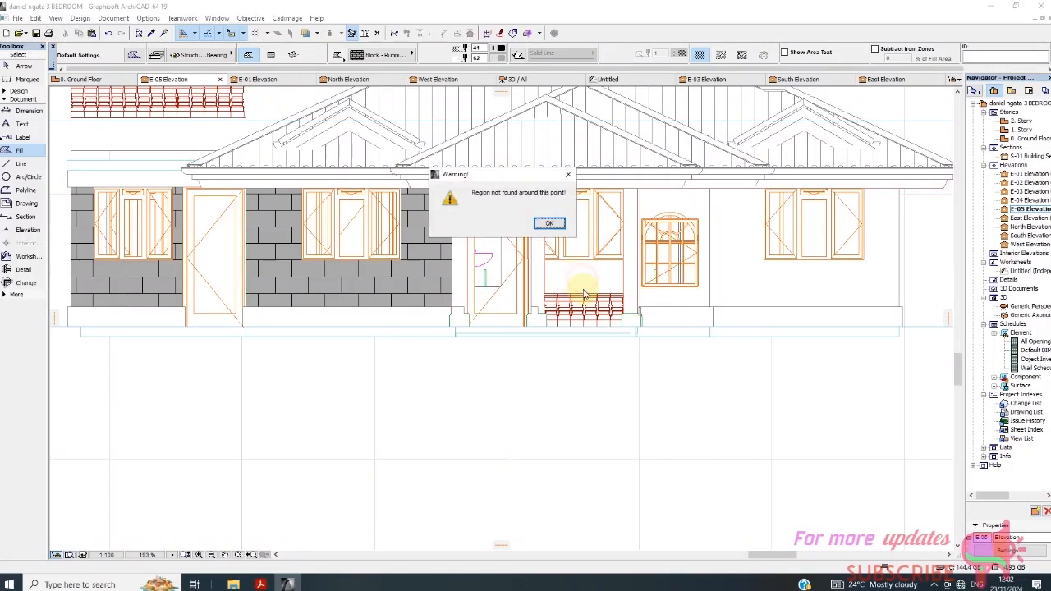
pyautogui.click(549, 224)
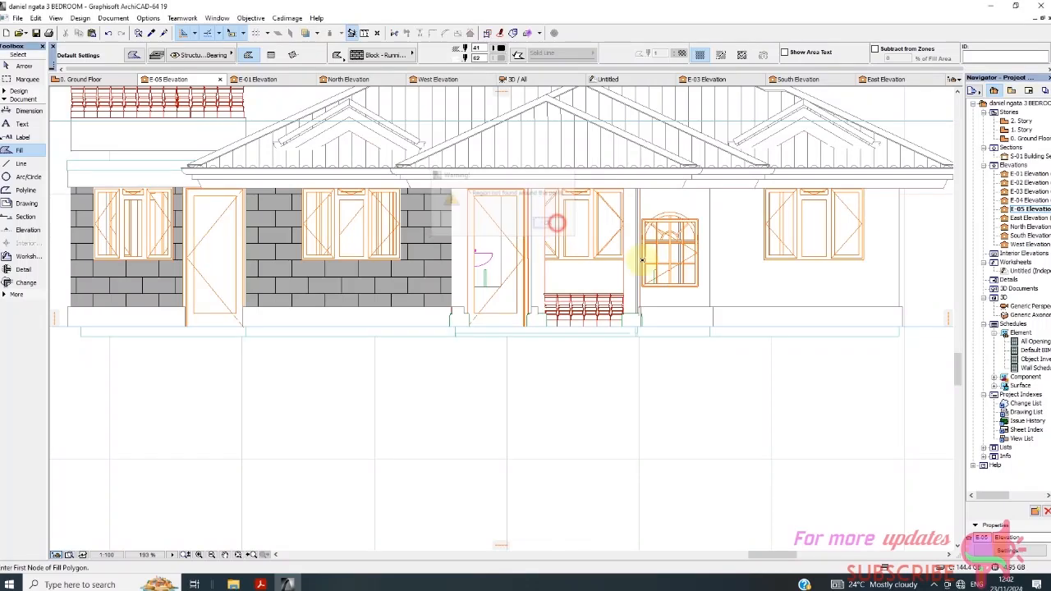
pyautogui.click(748, 281)
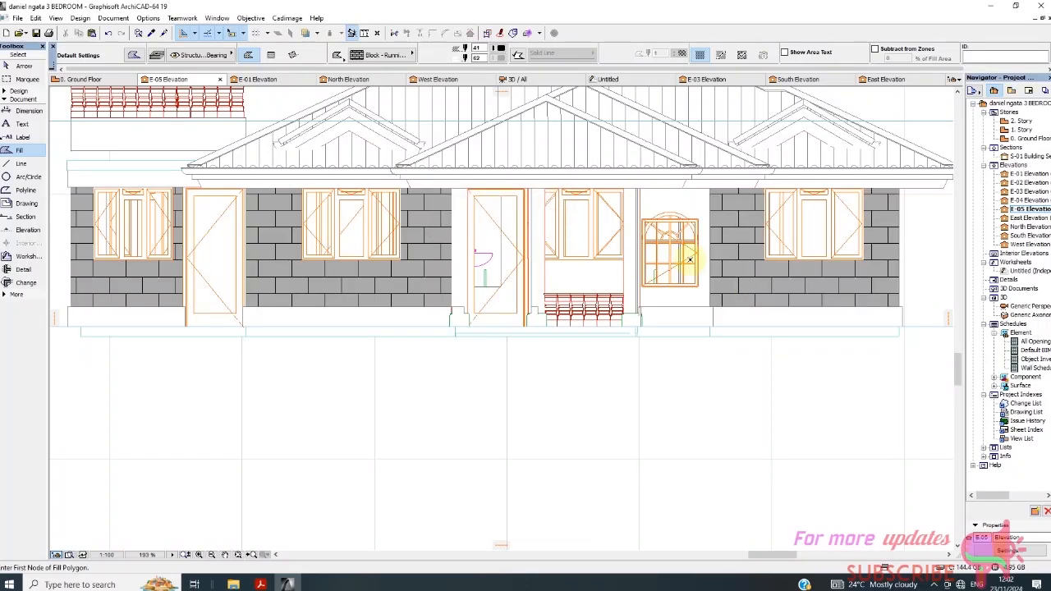
# Fill the wall section containing the arched window with the block pattern, up to the far-right wall fill.
pyautogui.scroll(2, 689, 259)
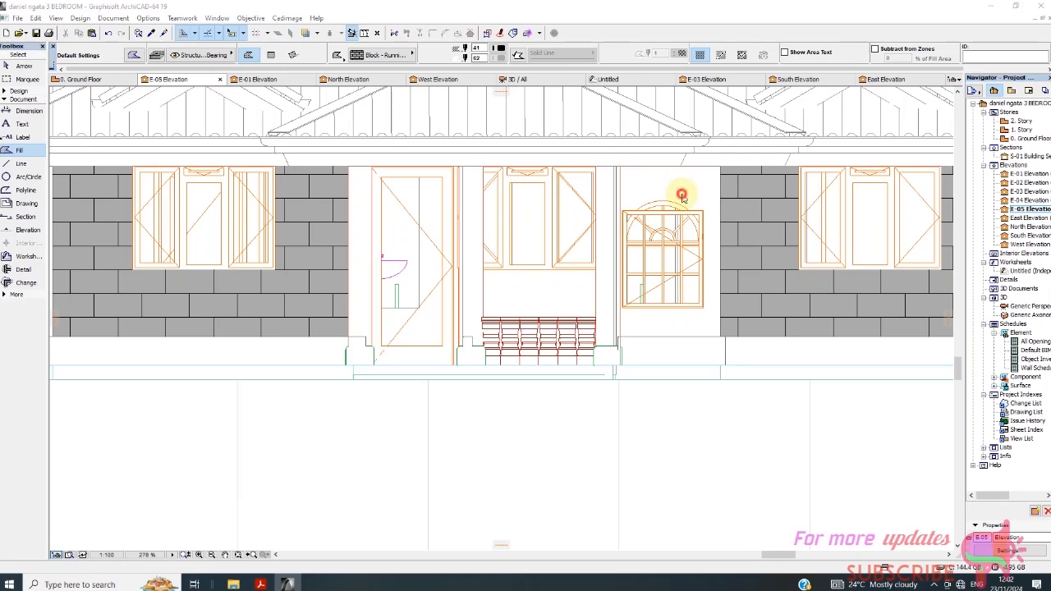
pyautogui.click(662, 230)
pyautogui.click(549, 223)
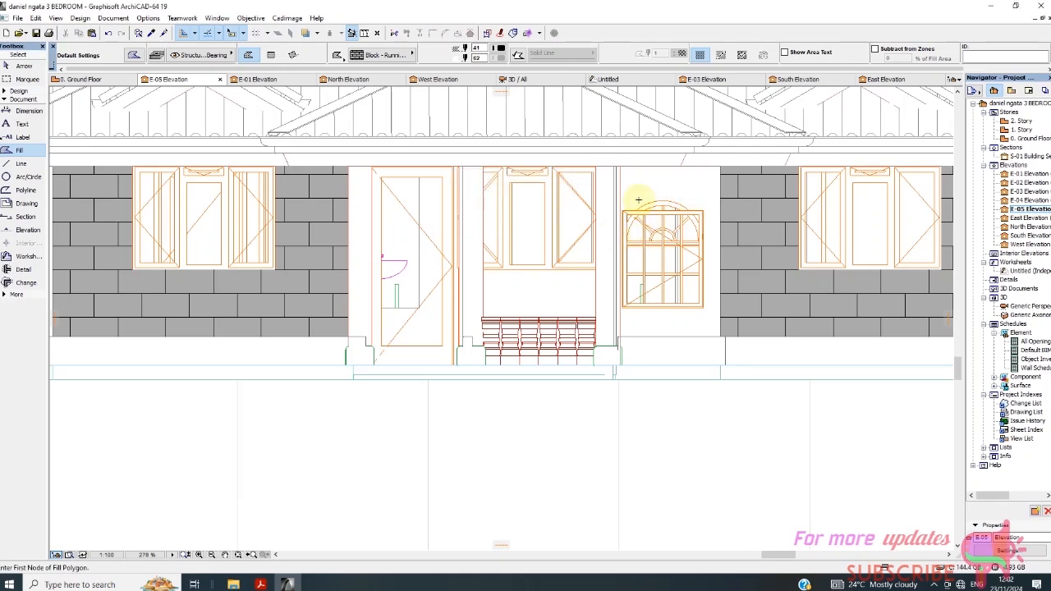
pyautogui.scroll(5, 691, 220)
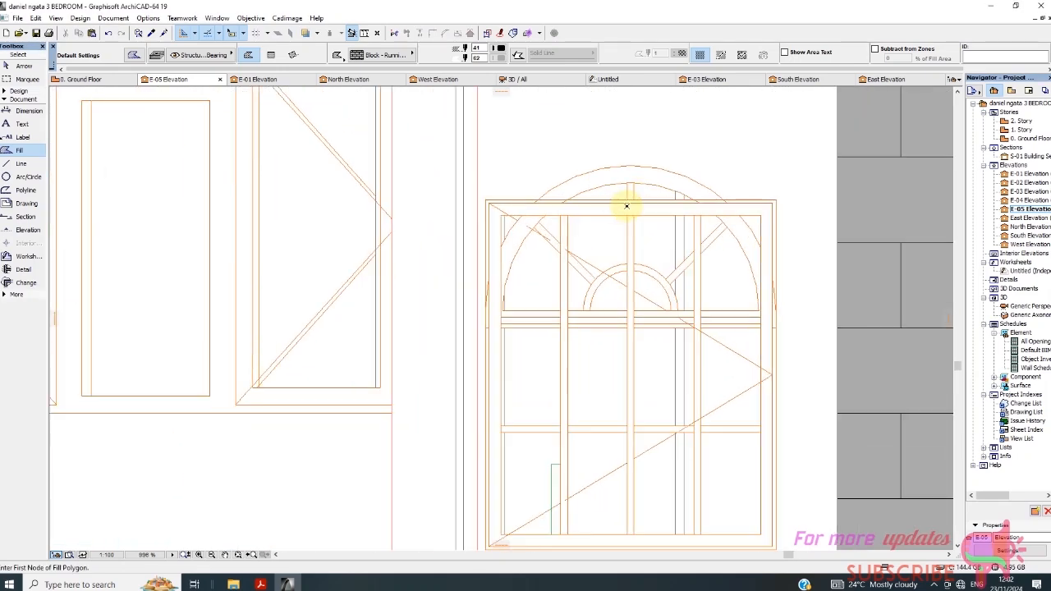
pyautogui.scroll(-4, 543, 239)
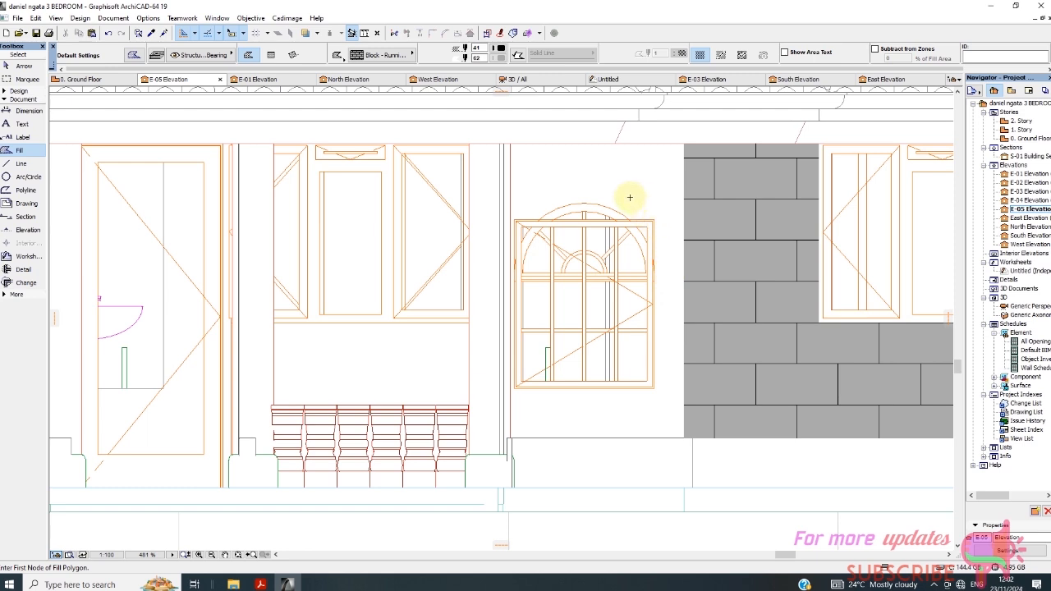
pyautogui.click(543, 178)
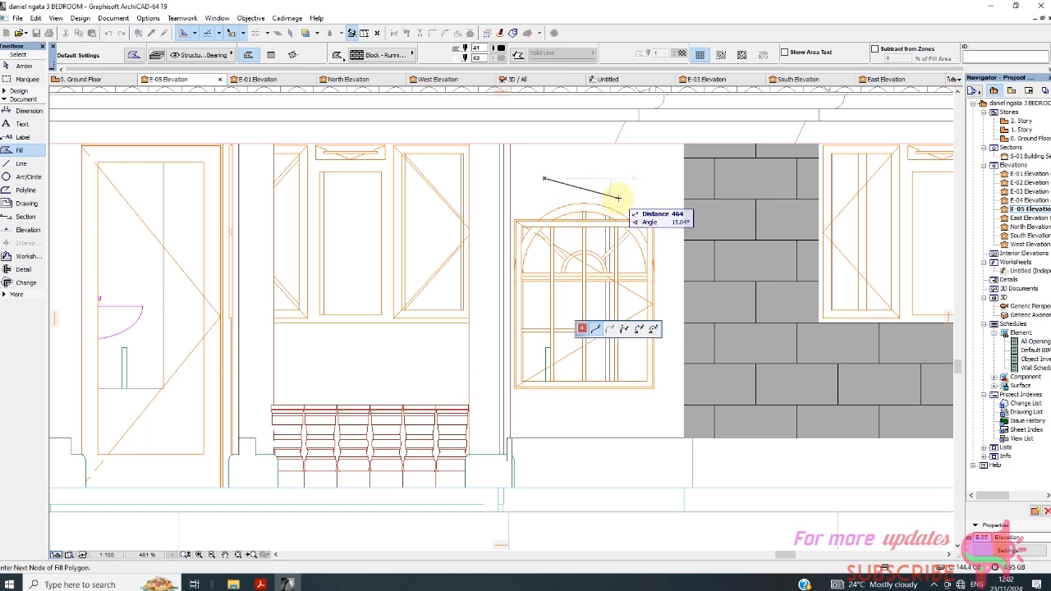
pyautogui.rightClick(543, 173)
pyautogui.click(558, 260)
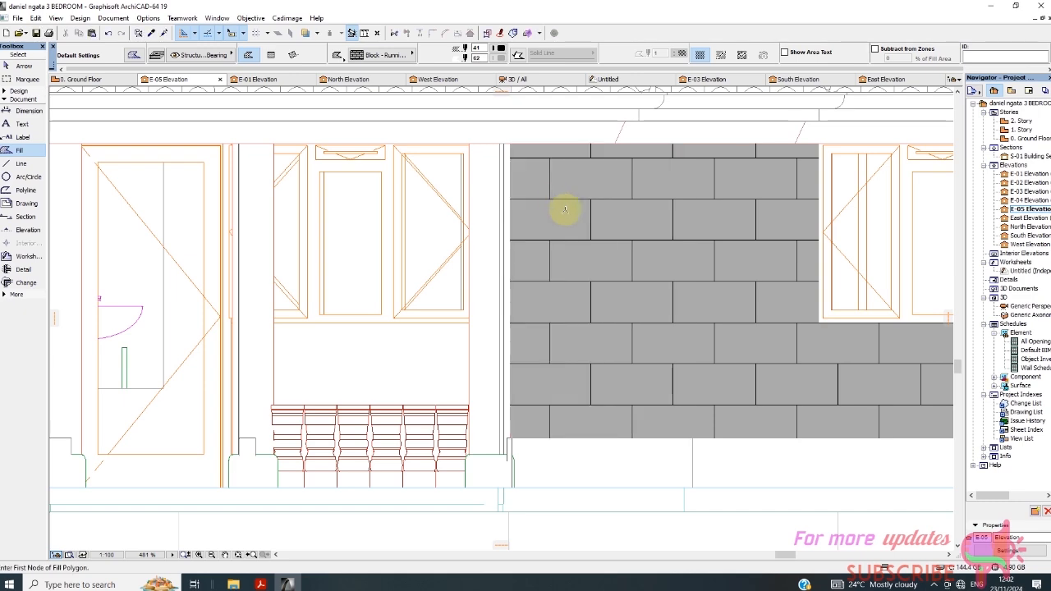
# Switch to the Arrow tool and try selecting the window covered by the new block fill.
pyautogui.scroll(-3, 624, 263)
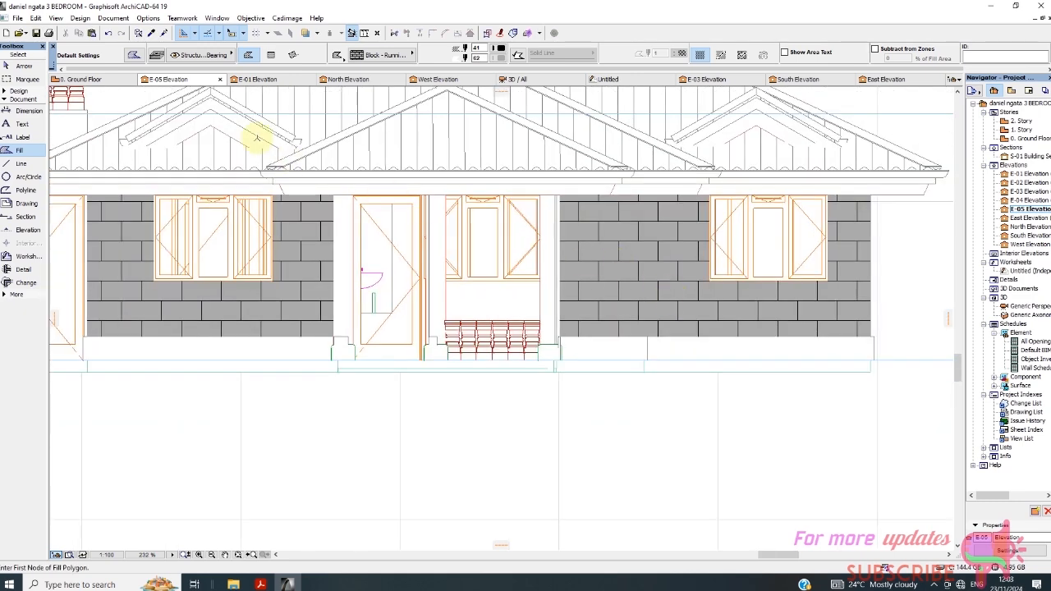
pyautogui.click(24, 66)
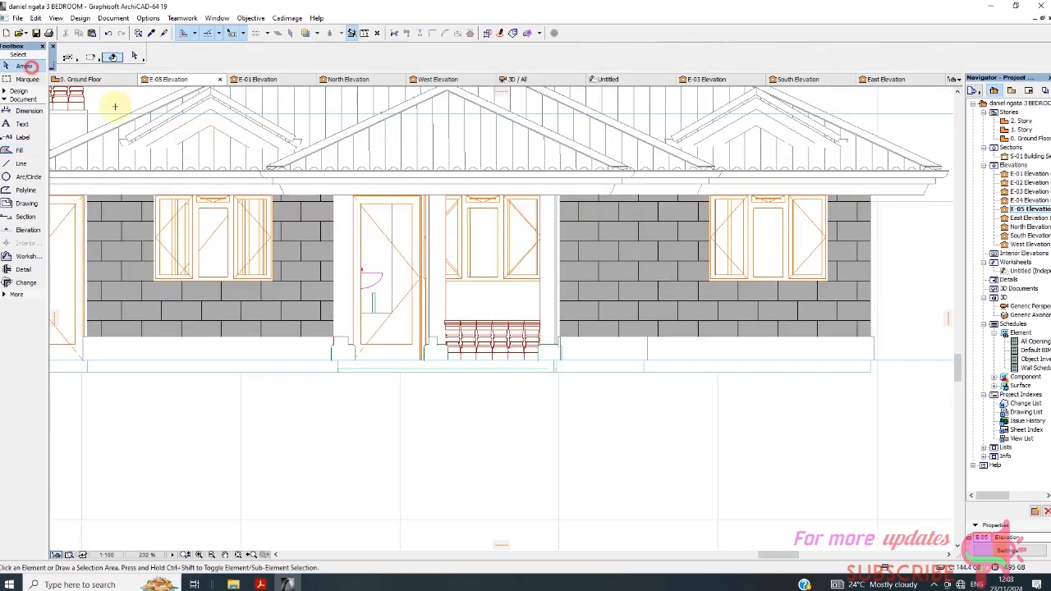
pyautogui.click(626, 309)
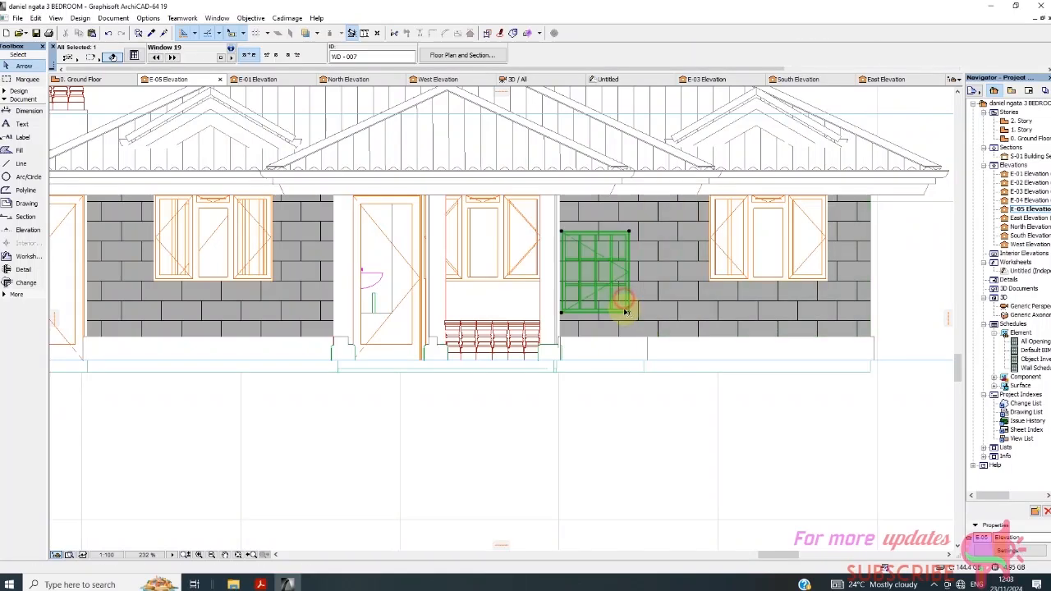
pyautogui.press('Delete')
pyautogui.click(597, 257)
pyautogui.click(681, 409)
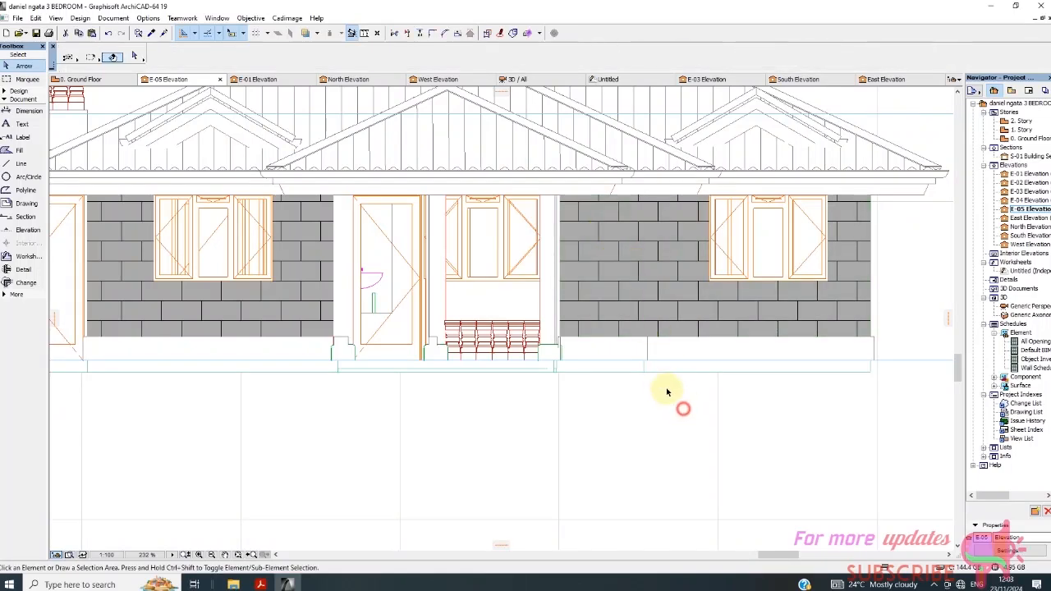
# Select the block fill covering the arched window and set its background pen to transparent.
pyautogui.click(619, 330)
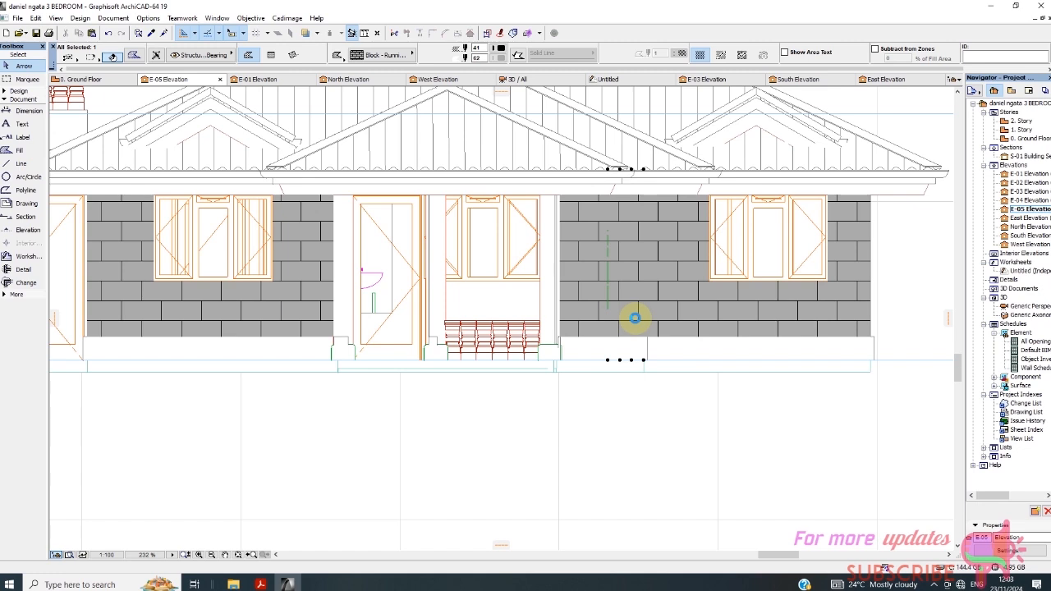
pyautogui.click(602, 272)
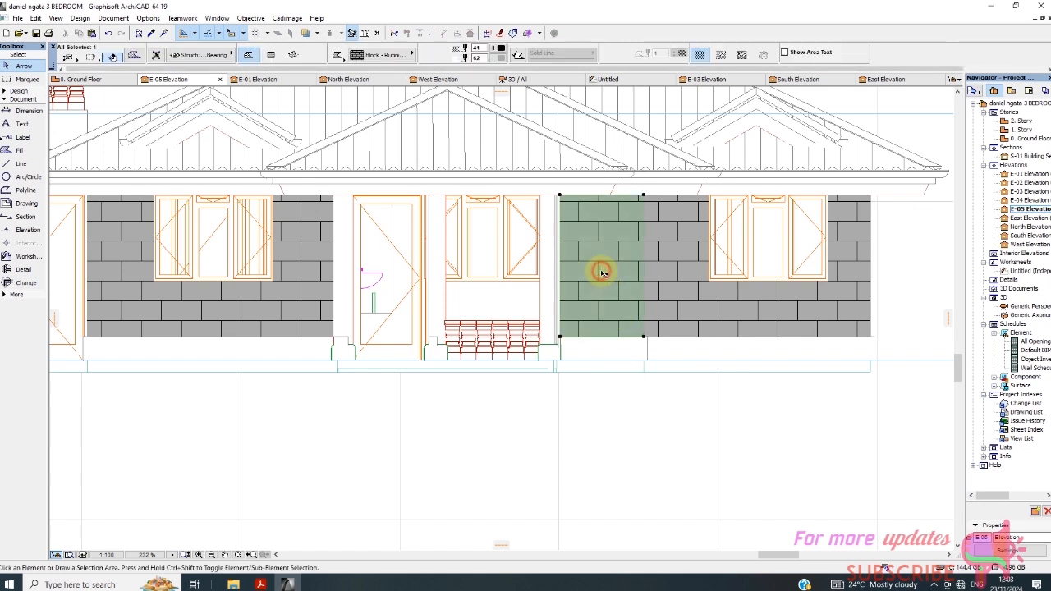
pyautogui.click(651, 341)
pyautogui.click(633, 318)
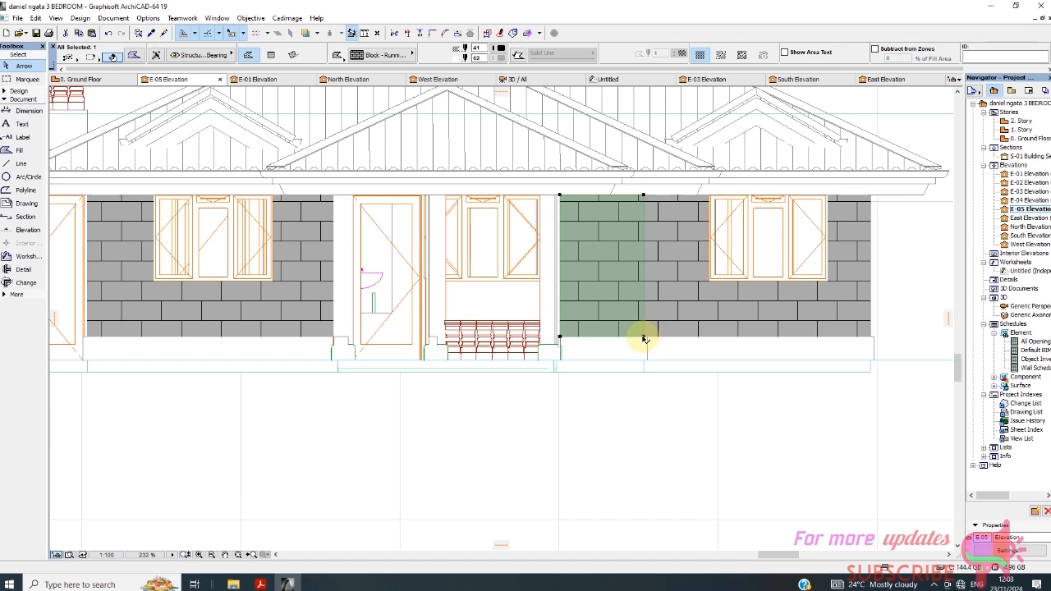
pyautogui.click(643, 337)
pyautogui.click(647, 353)
pyautogui.click(497, 59)
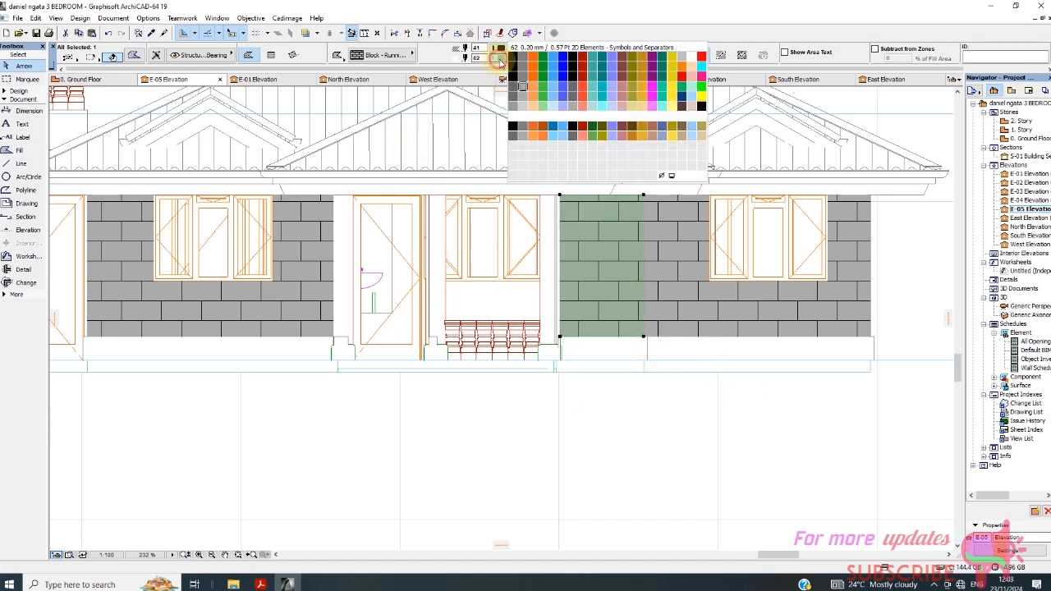
pyautogui.click(664, 177)
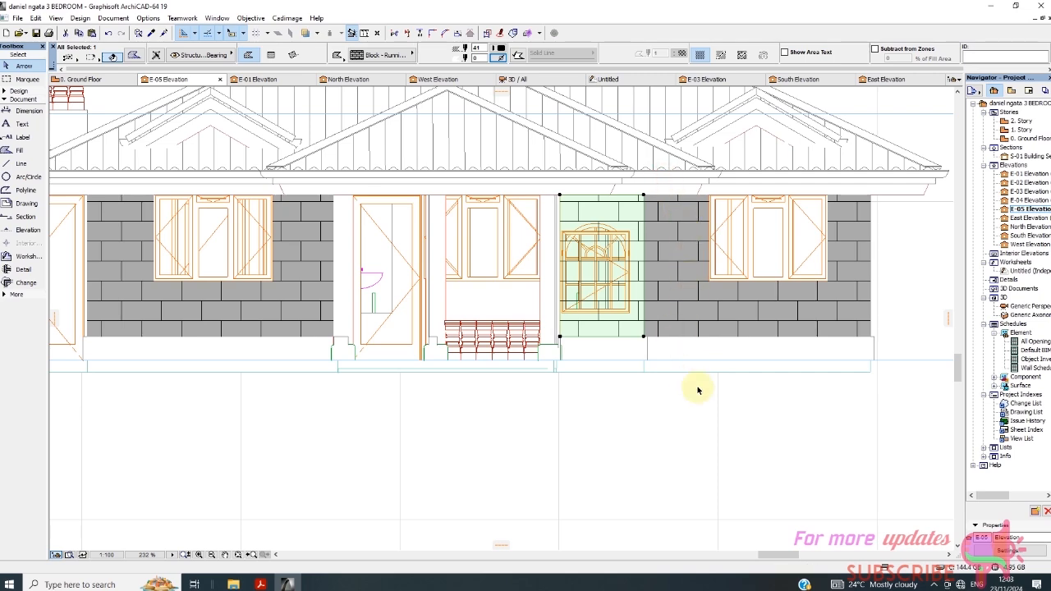
# Subtract a polygonal hole from the block fill following the rectangular frame of the arched window.
pyautogui.click(763, 387)
pyautogui.scroll(3, 614, 266)
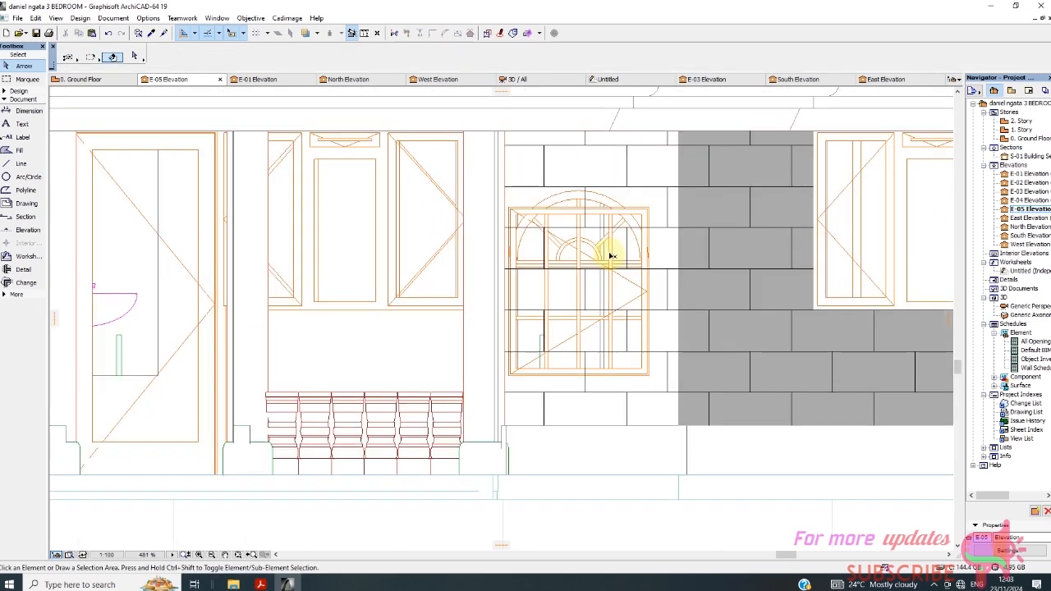
pyautogui.click(663, 228)
pyautogui.click(678, 426)
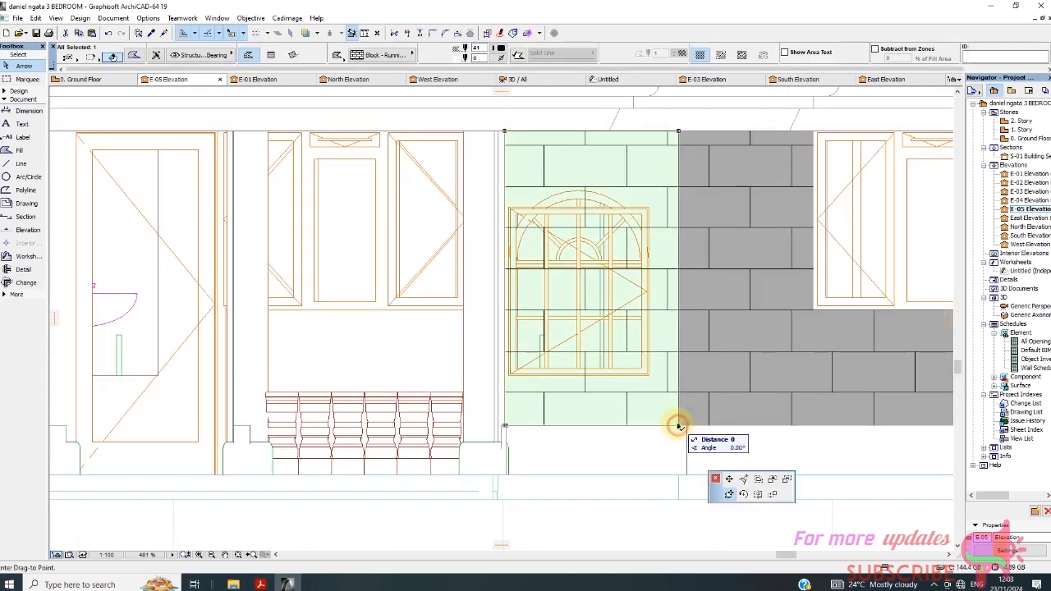
pyautogui.click(656, 382)
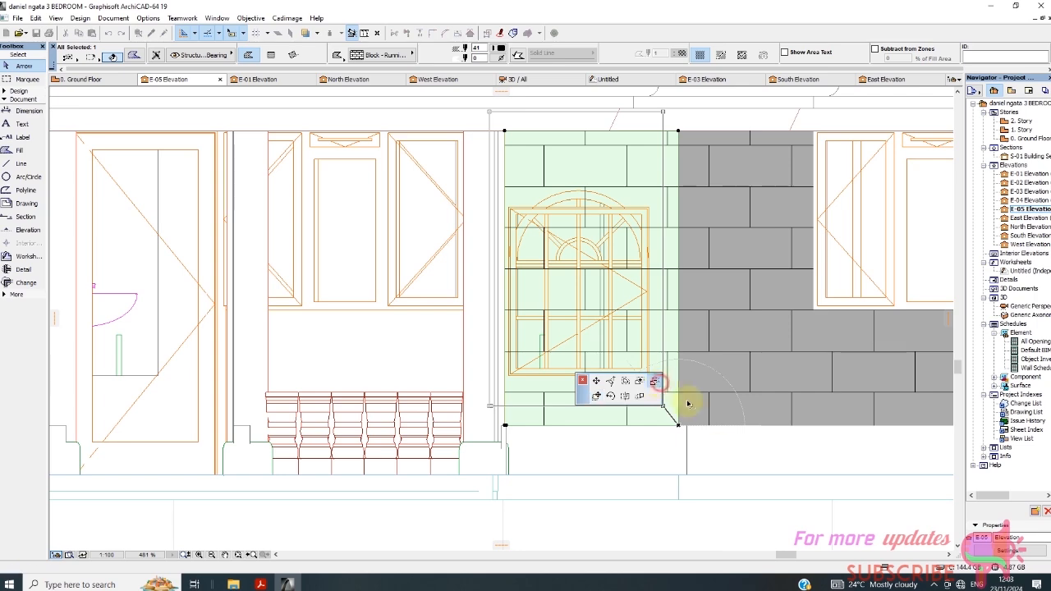
pyautogui.click(509, 212)
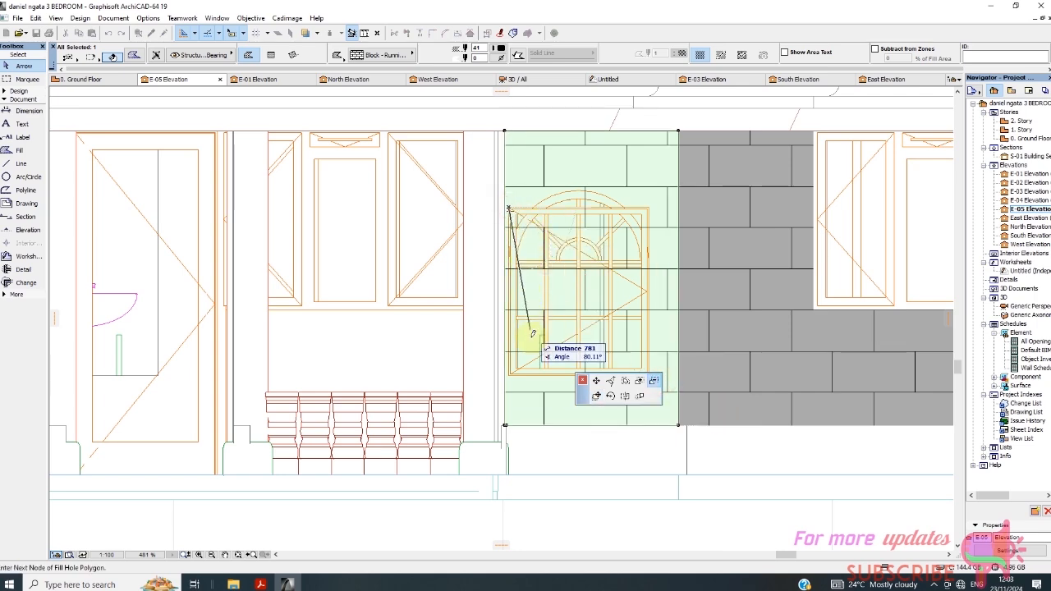
pyautogui.scroll(3, 520, 351)
pyautogui.click(498, 397)
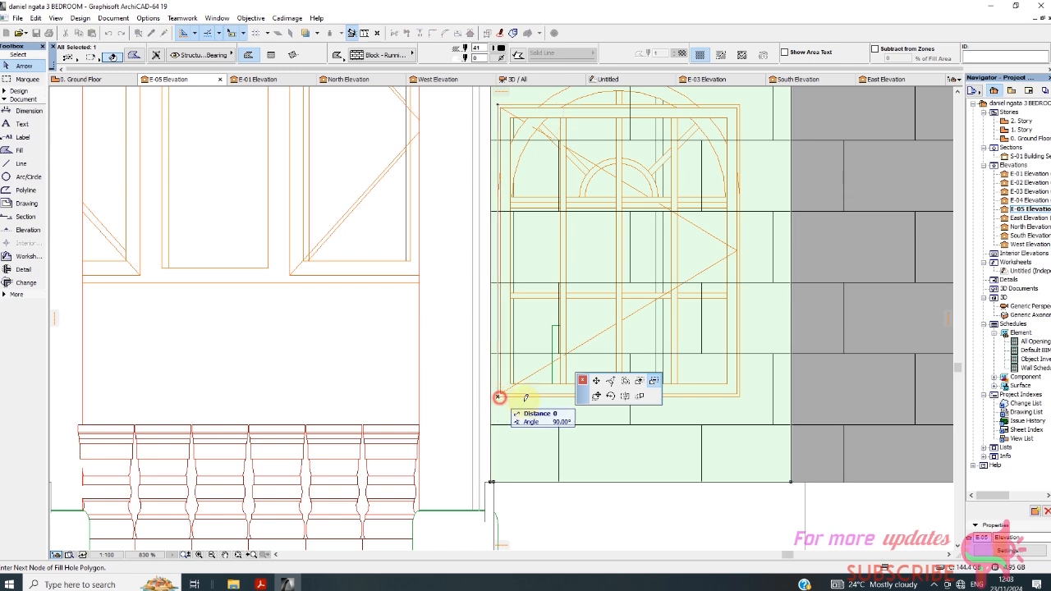
pyautogui.click(739, 397)
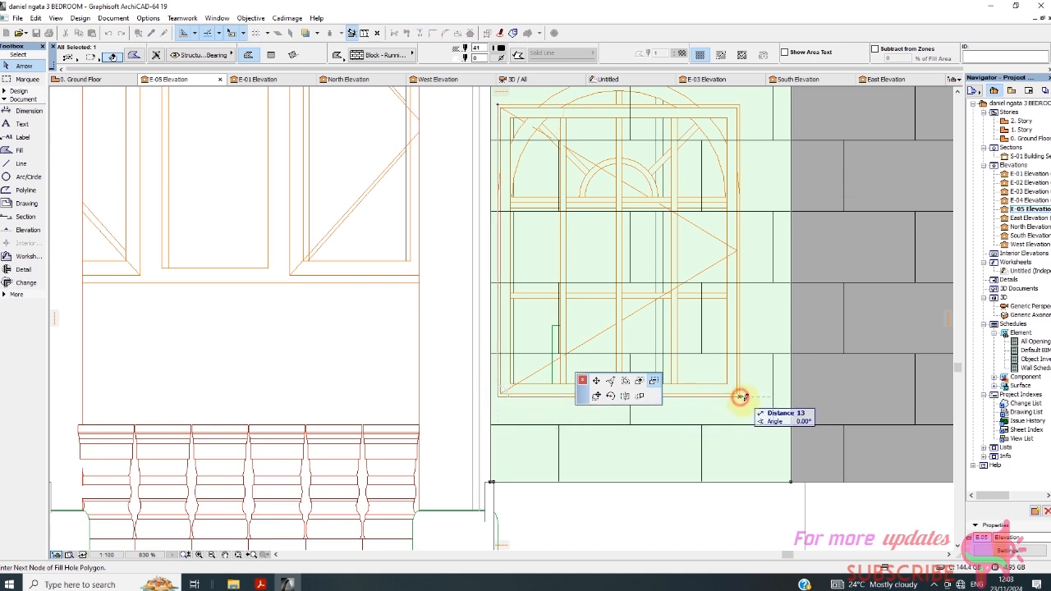
pyautogui.scroll(-2, 741, 399)
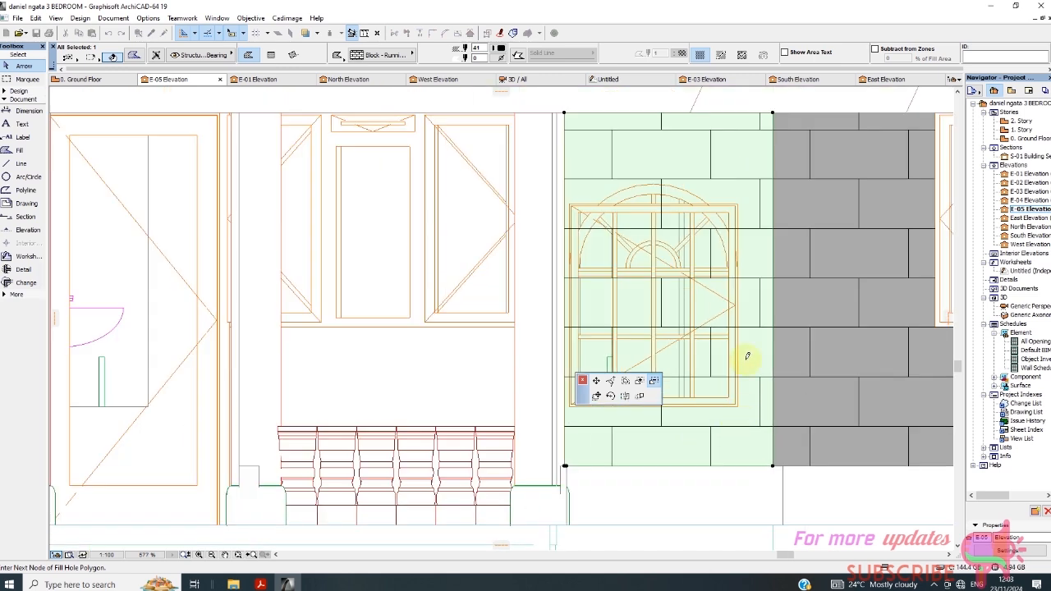
pyautogui.click(737, 203)
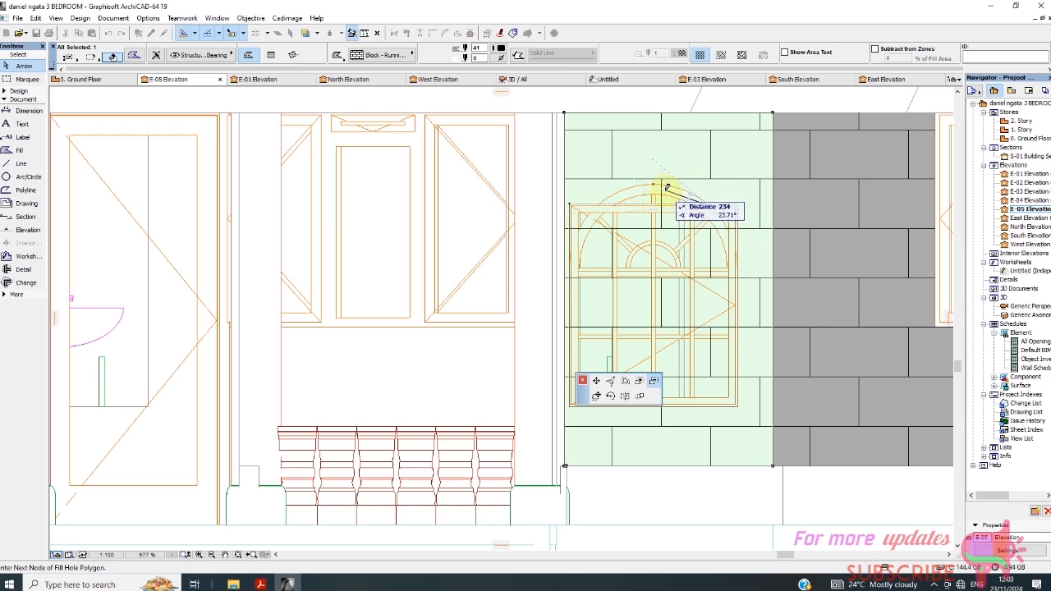
pyautogui.click(708, 206)
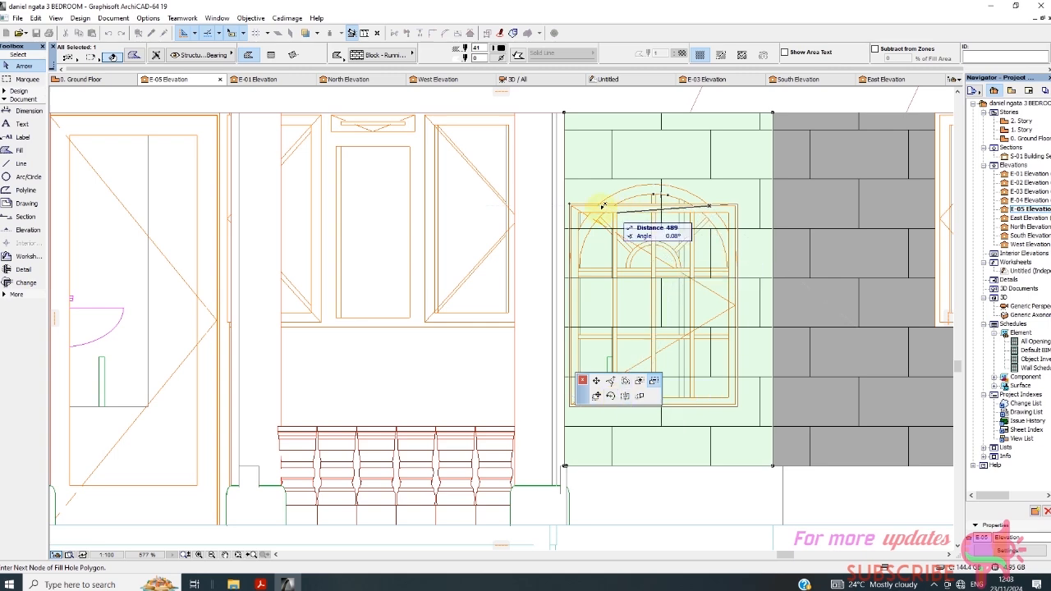
pyautogui.doubleClick(570, 203)
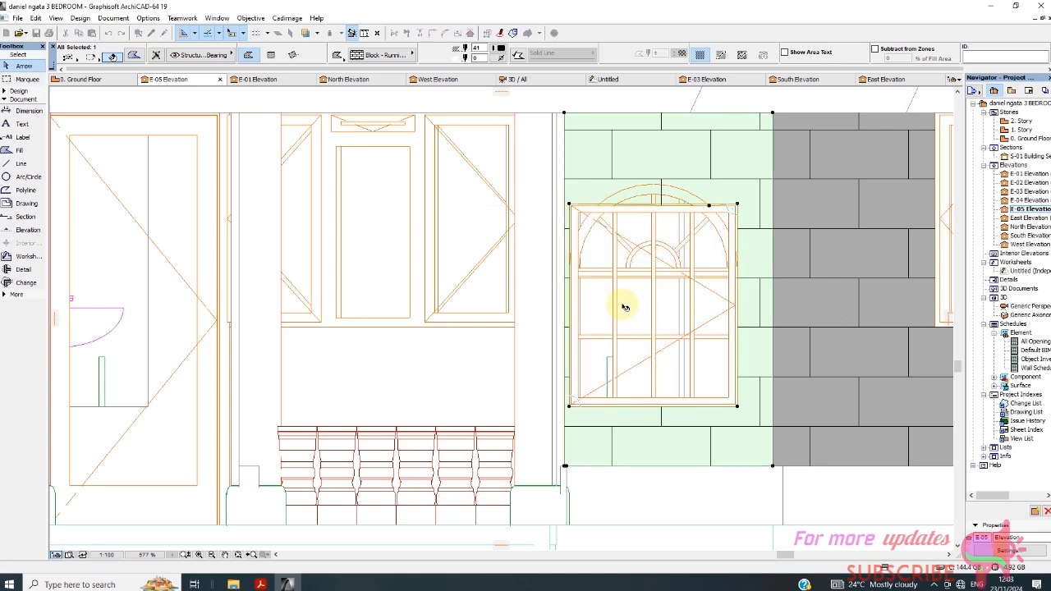
# Check the cut-out and the half-round window above it, and reselect the surrounding block fill.
pyautogui.scroll(-3, 665, 227)
pyautogui.scroll(3, 624, 238)
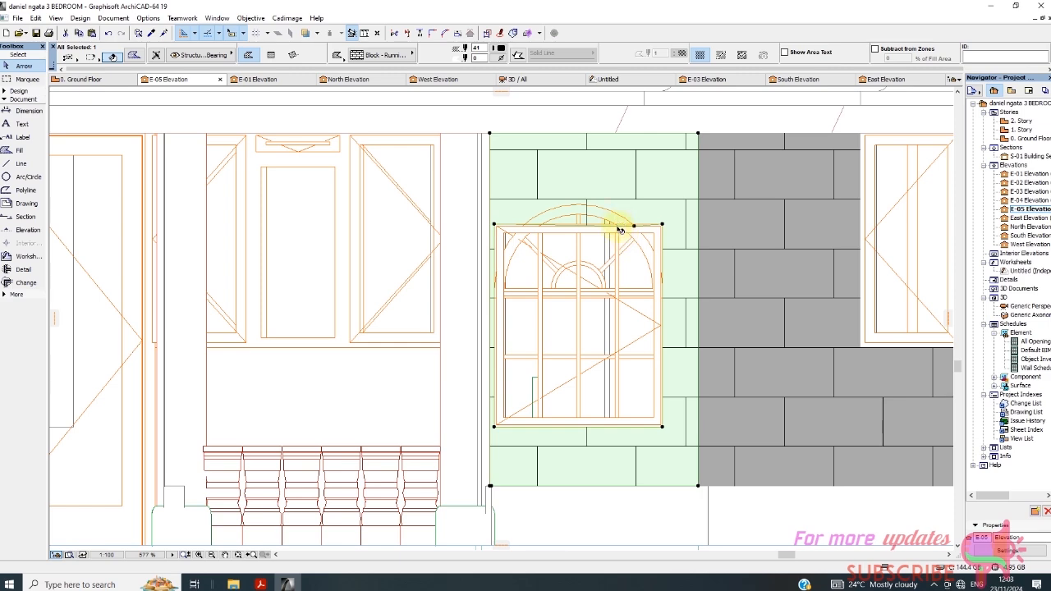
pyautogui.click(663, 528)
pyautogui.scroll(-3, 645, 457)
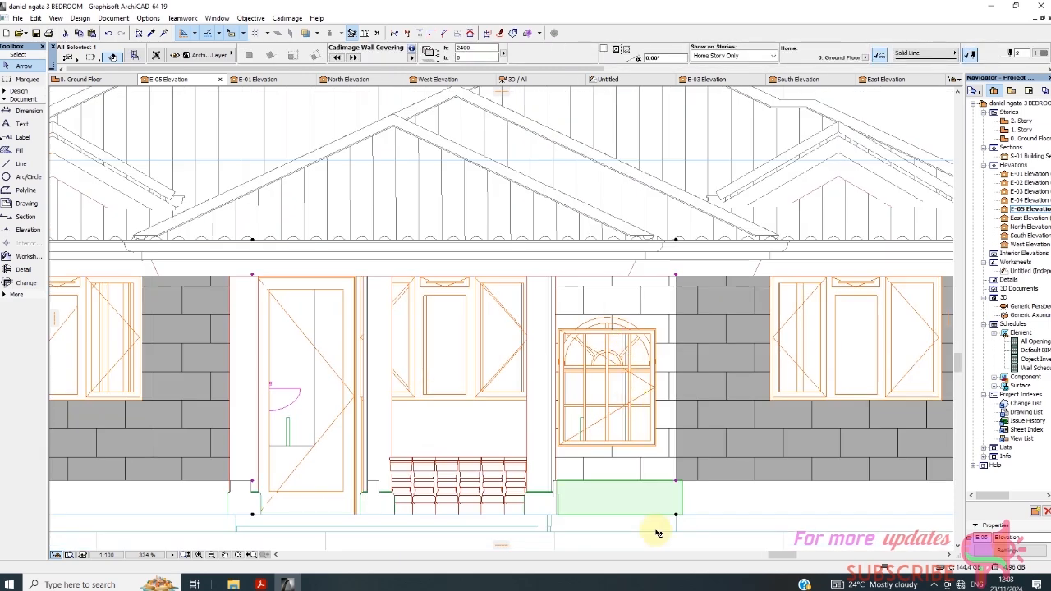
pyautogui.scroll(-3, 641, 212)
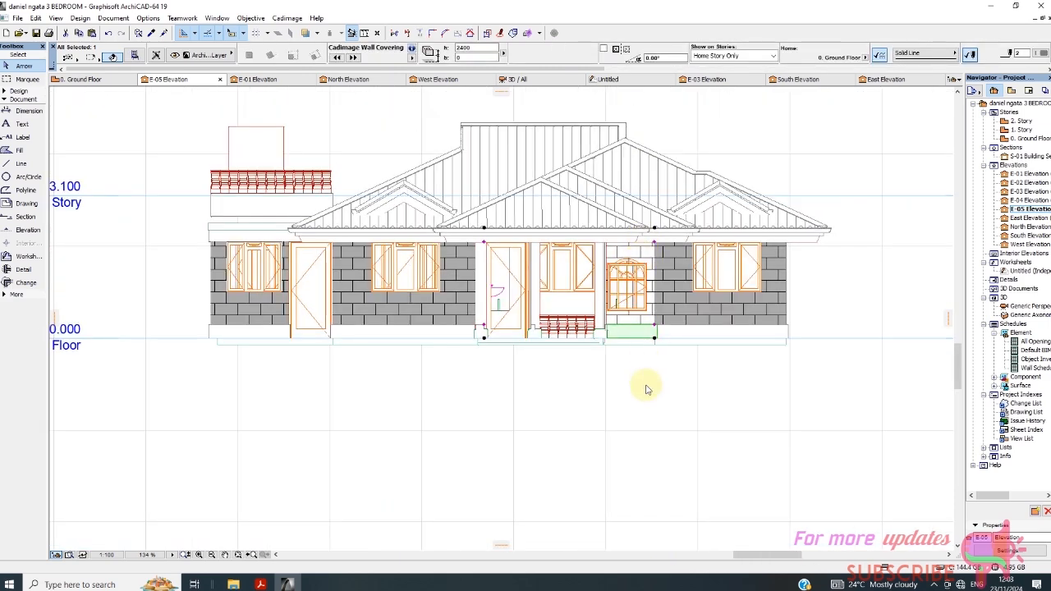
pyautogui.press('Escape')
pyautogui.scroll(5, 630, 262)
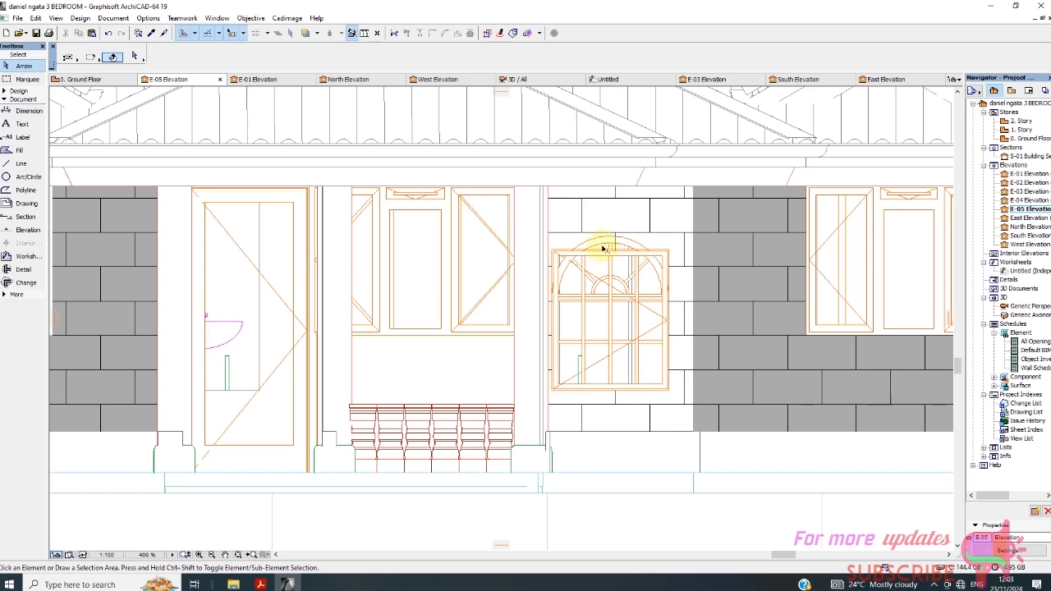
pyautogui.click(609, 262)
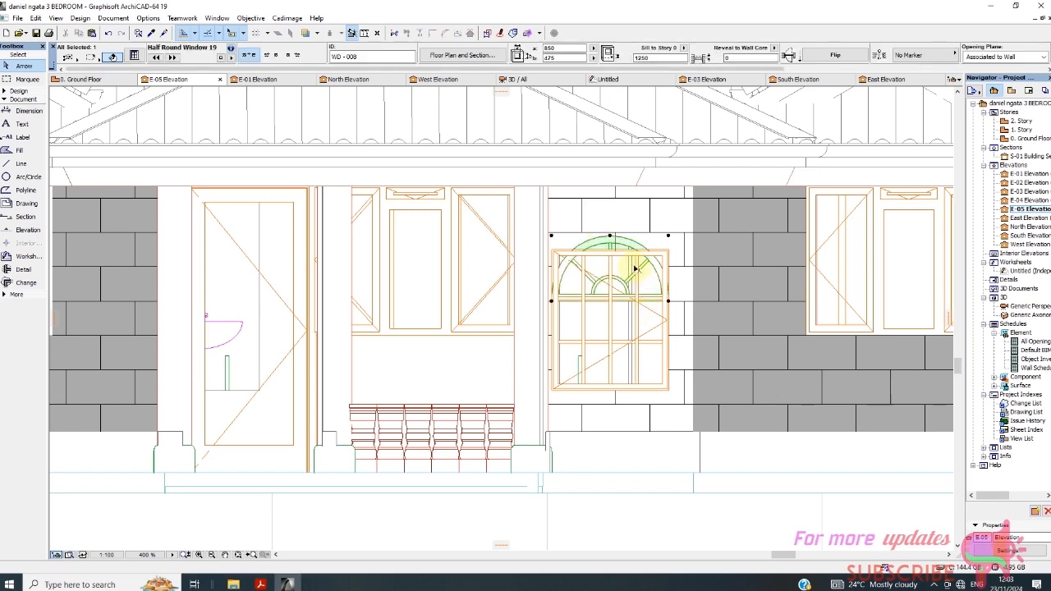
pyautogui.scroll(1, 646, 294)
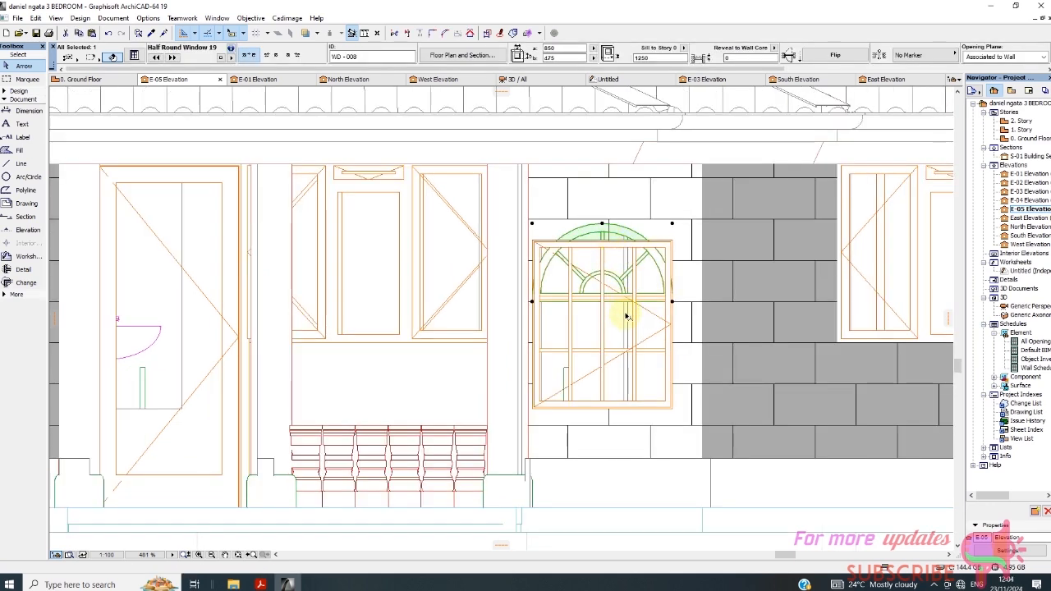
pyautogui.click(688, 423)
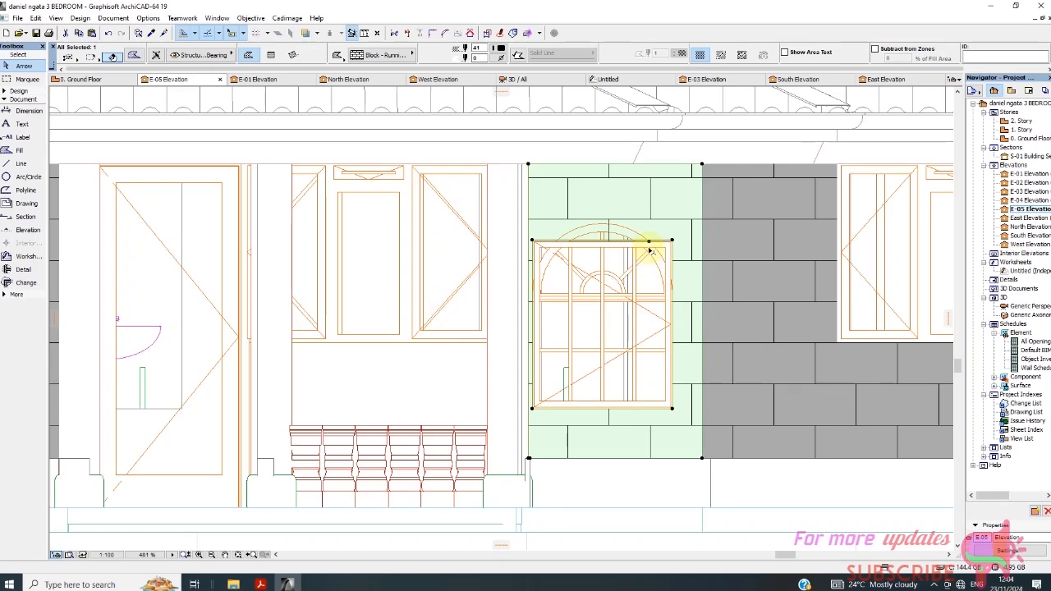
pyautogui.scroll(3, 596, 250)
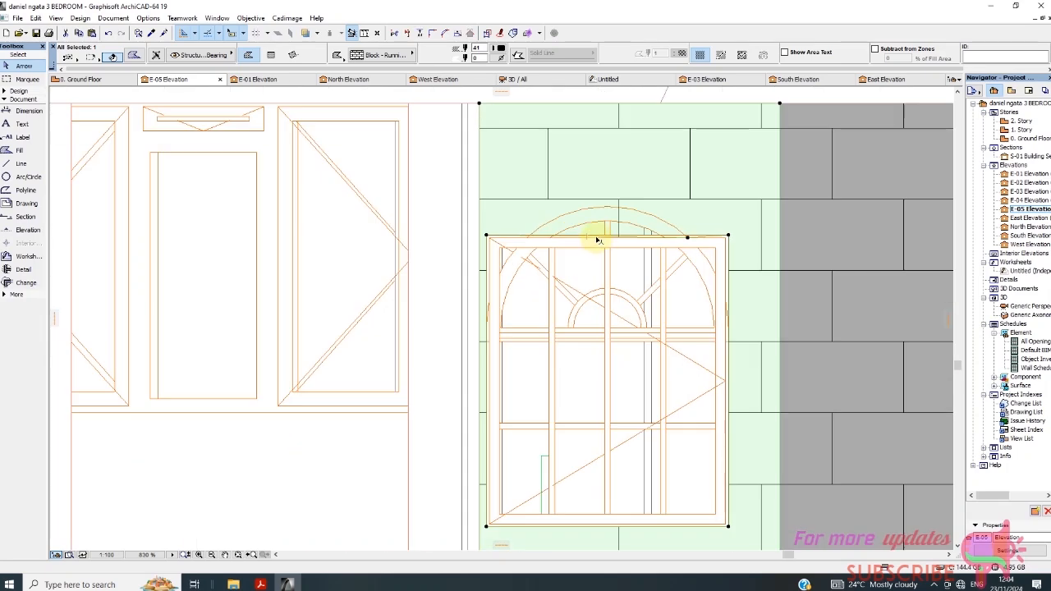
pyautogui.scroll(6, 598, 239)
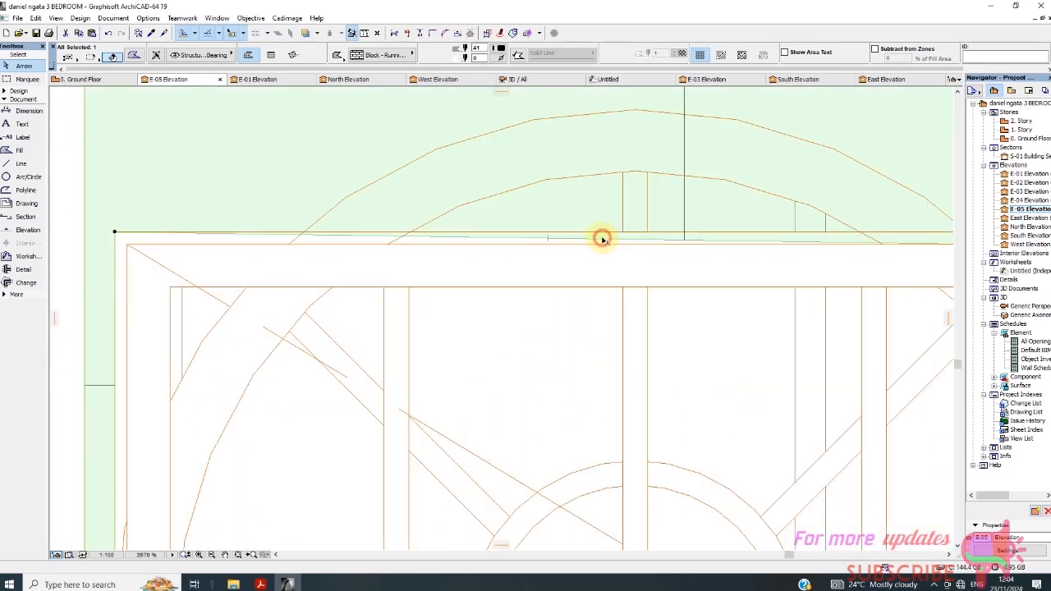
pyautogui.click(615, 238)
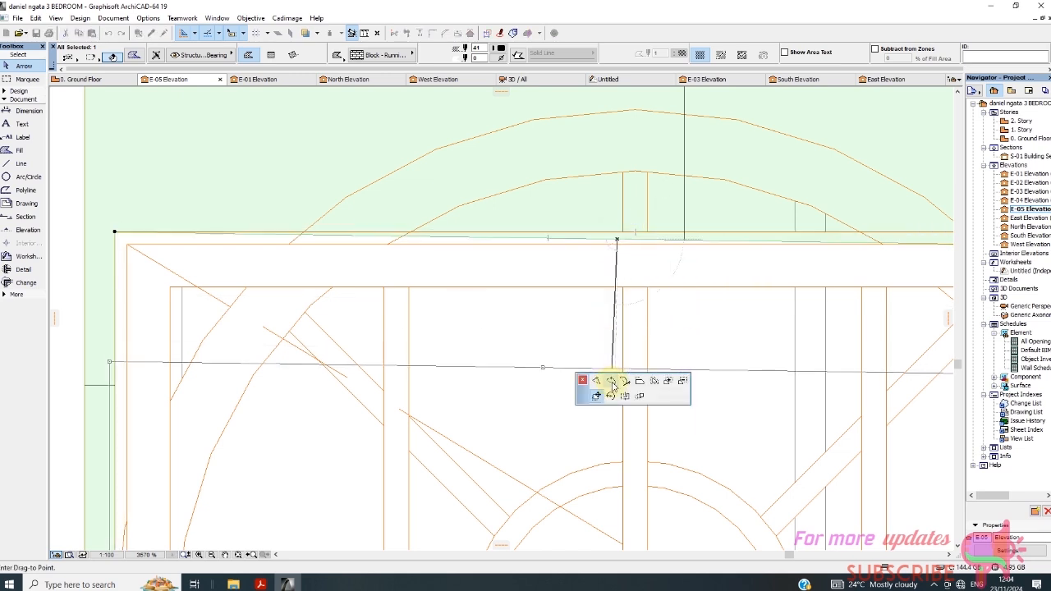
pyautogui.scroll(-3, 531, 302)
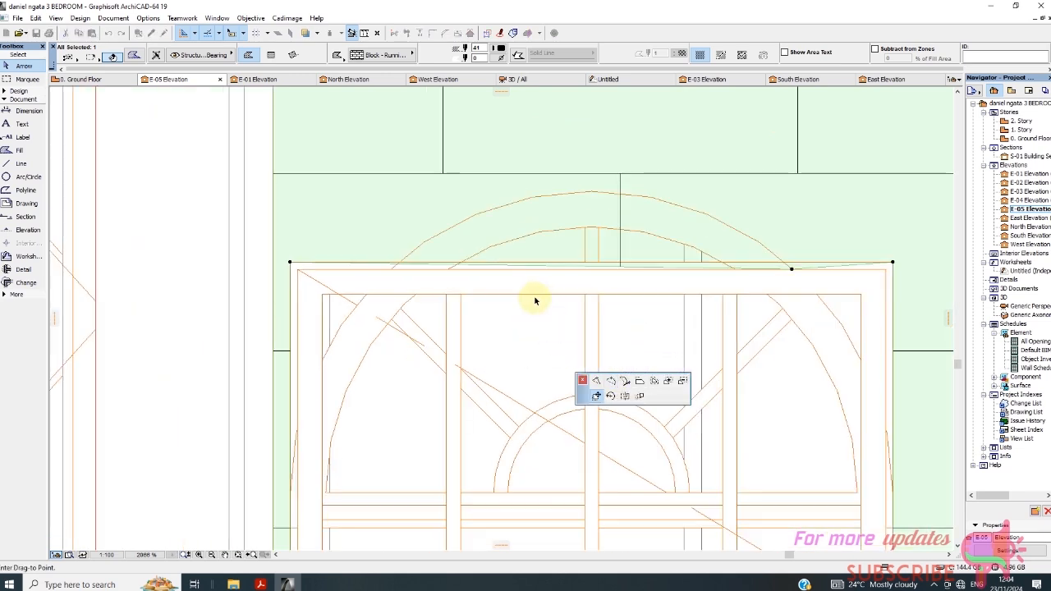
pyautogui.press('Escape')
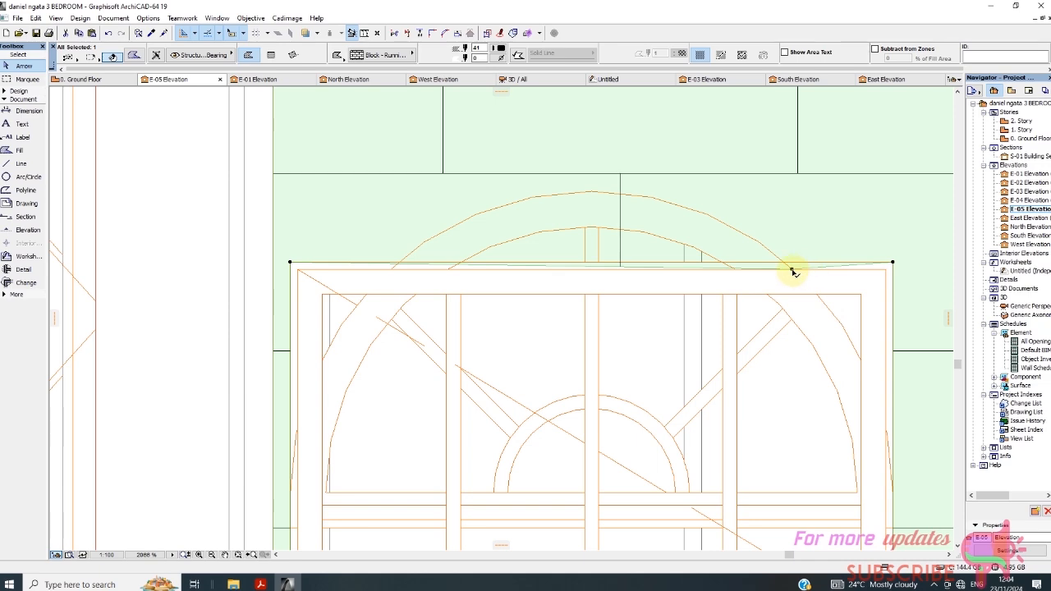
# Subtract the thin leftover sliver of block fill along the top edge of the arched window's rectangular frame.
pyautogui.scroll(-2, 797, 285)
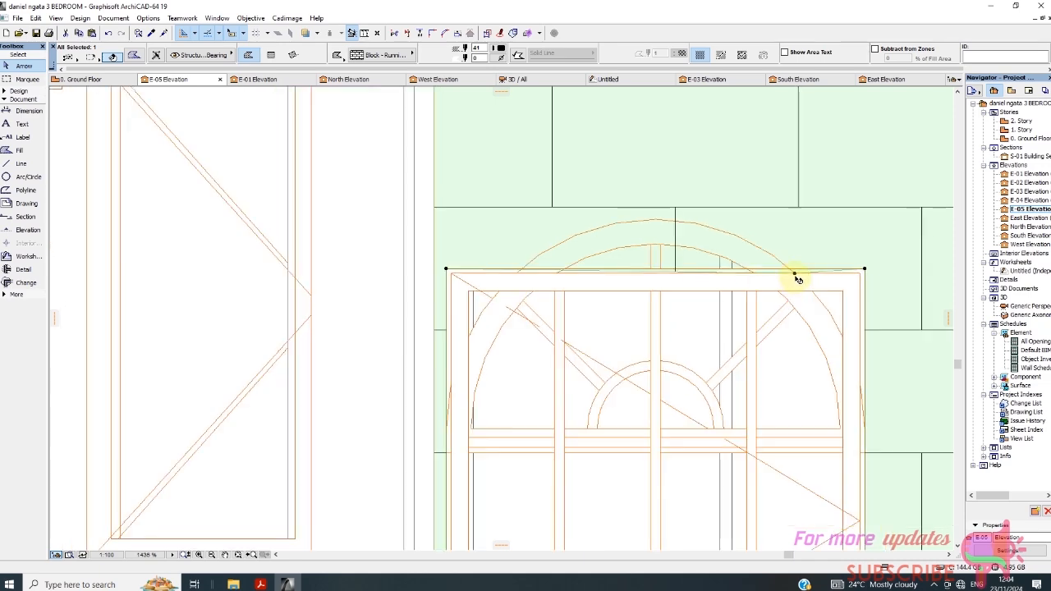
pyautogui.scroll(3, 794, 280)
pyautogui.scroll(-4, 725, 252)
pyautogui.scroll(3, 509, 261)
pyautogui.scroll(-5, 505, 260)
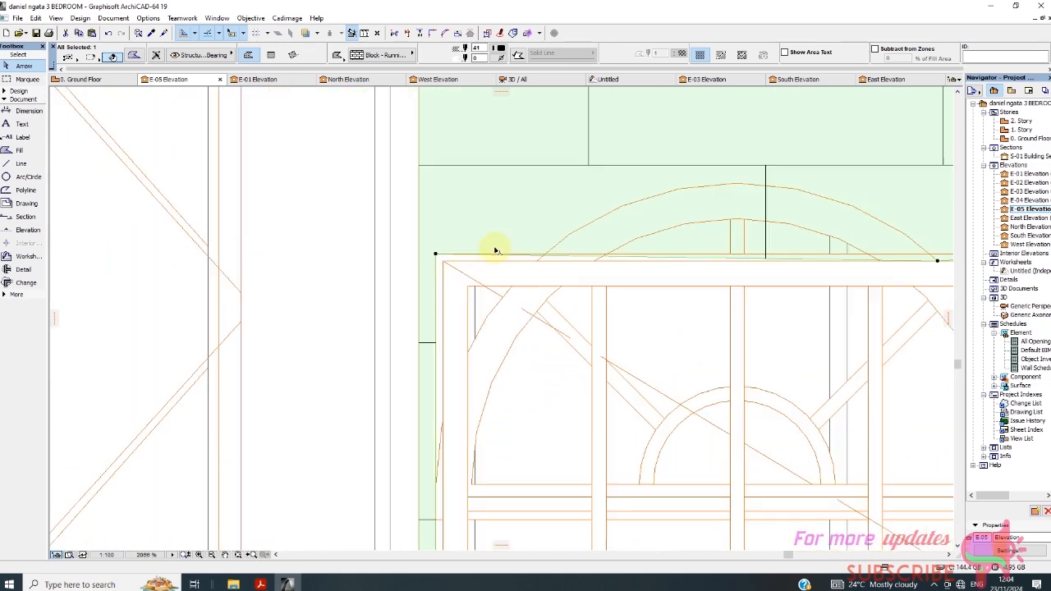
pyautogui.scroll(4, 676, 251)
pyautogui.click(675, 250)
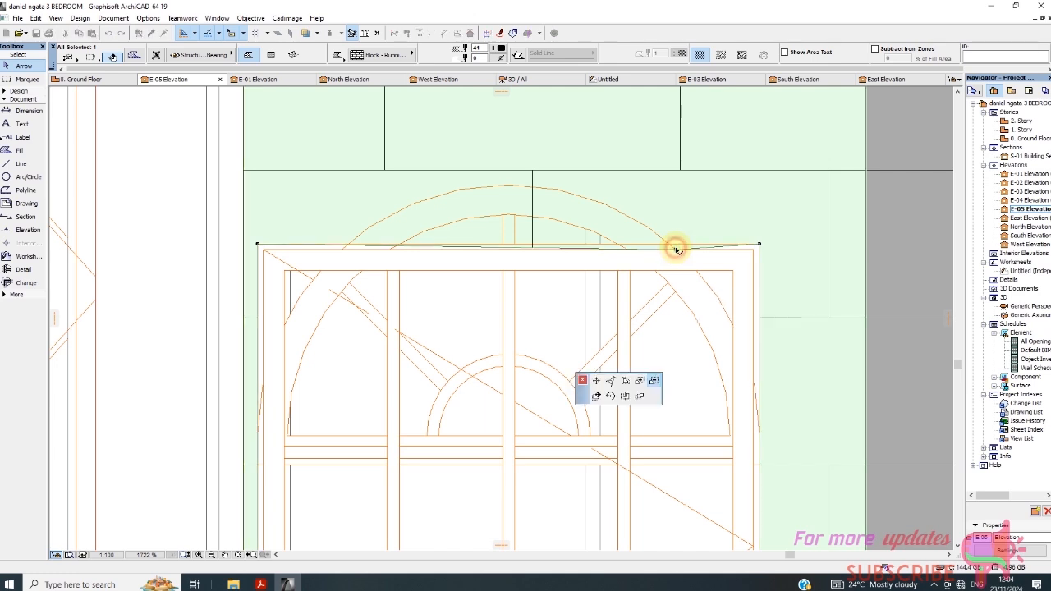
pyautogui.click(649, 379)
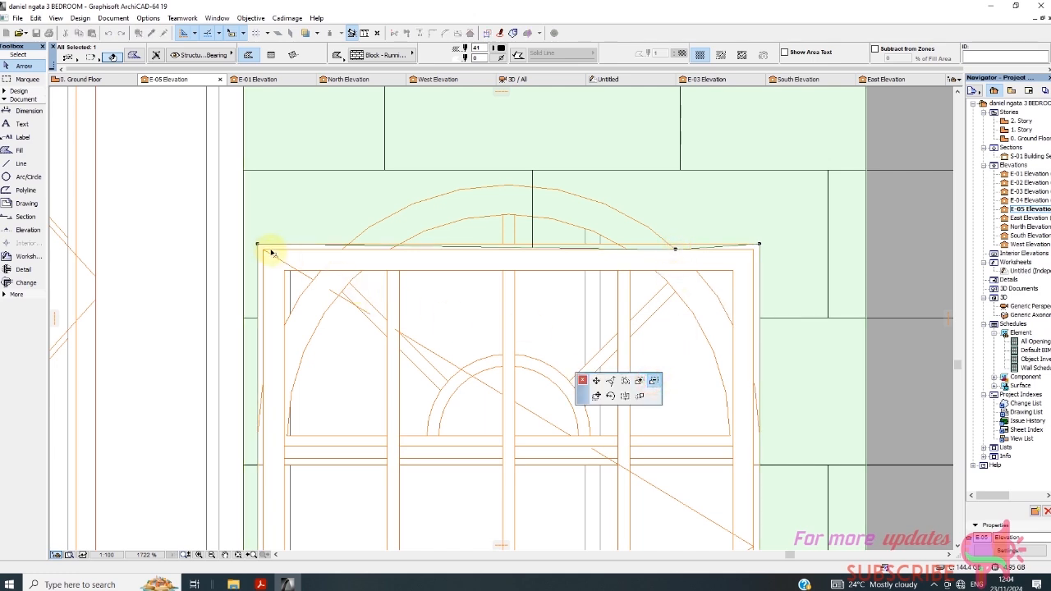
pyautogui.click(257, 246)
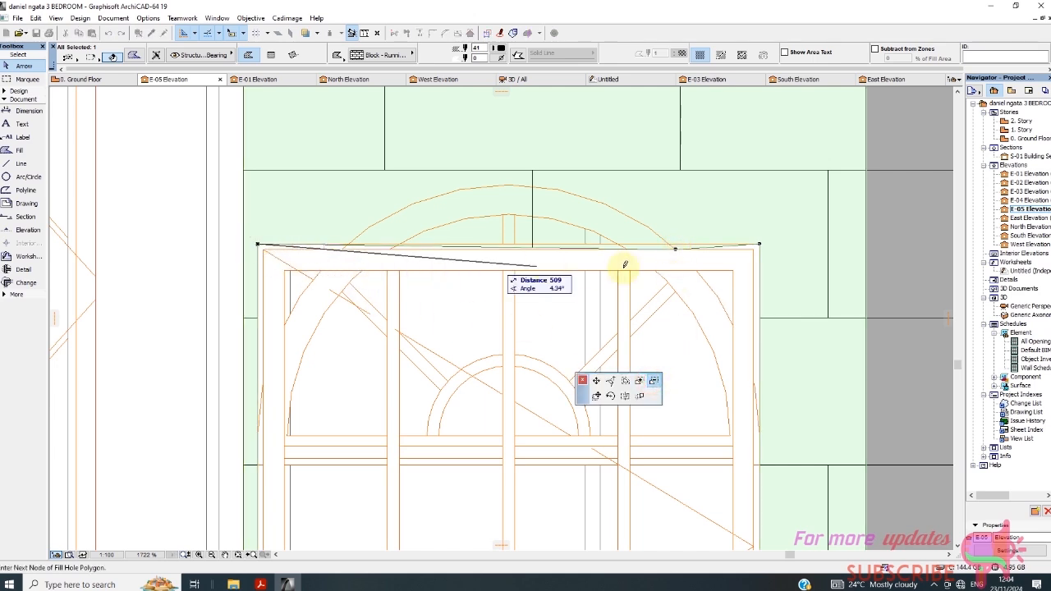
pyautogui.click(759, 243)
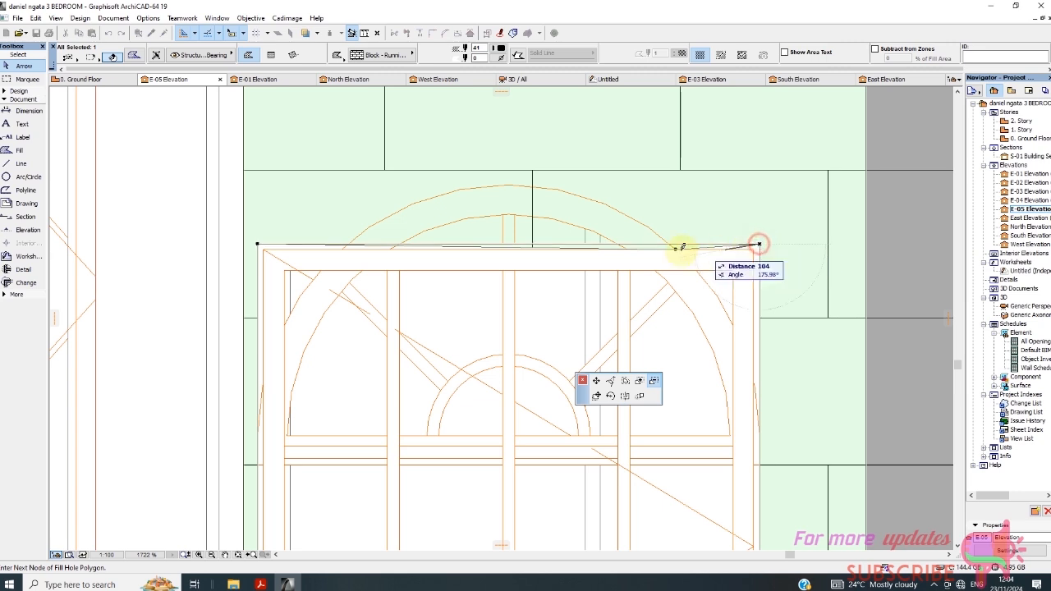
pyautogui.click(677, 247)
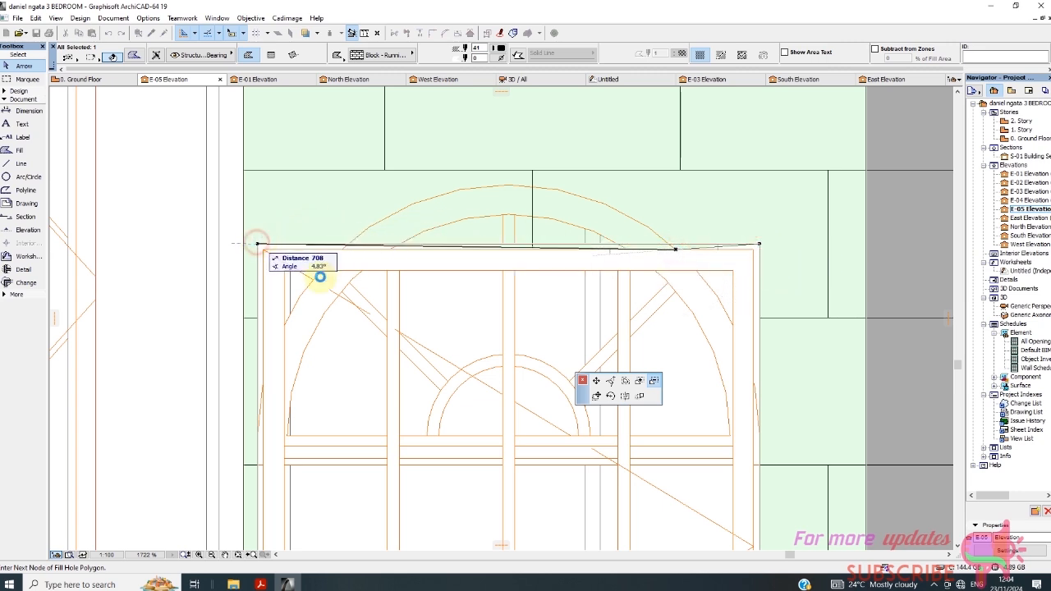
pyautogui.press('Escape')
pyautogui.scroll(-2, 560, 185)
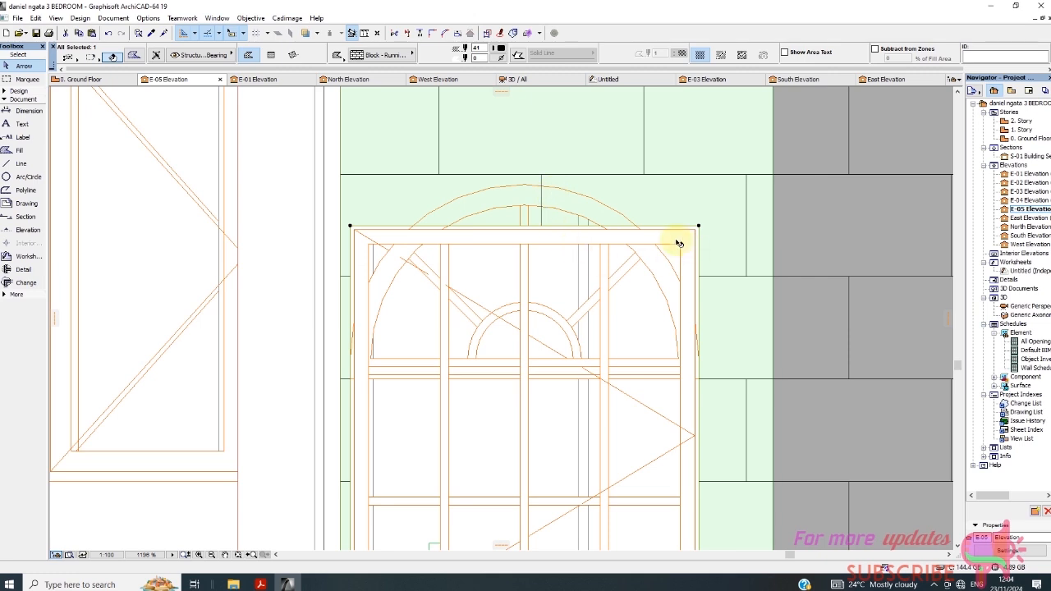
pyautogui.scroll(5, 685, 234)
pyautogui.click(715, 217)
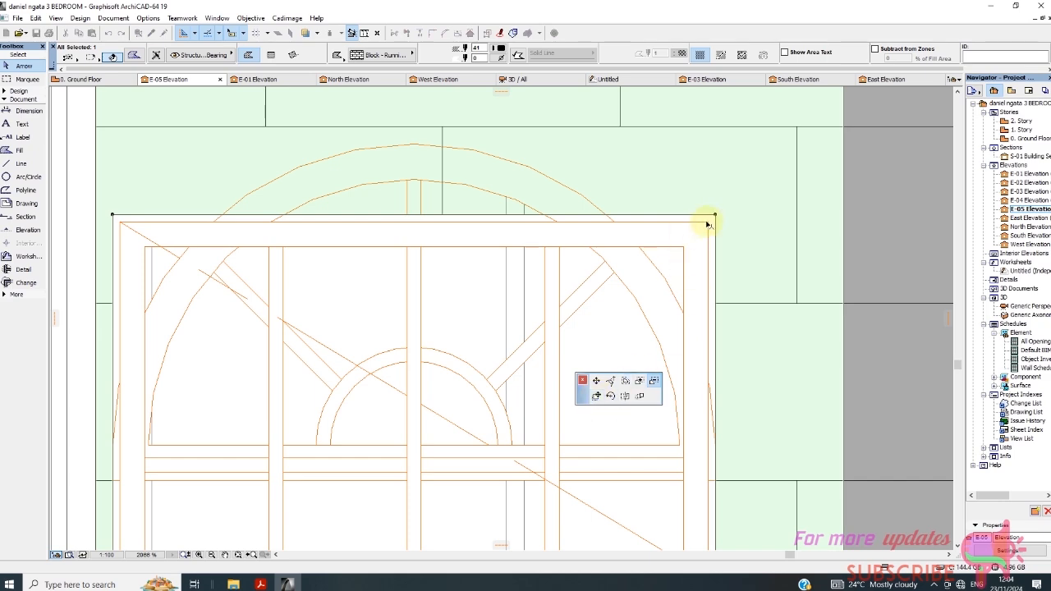
pyautogui.scroll(-5, 711, 241)
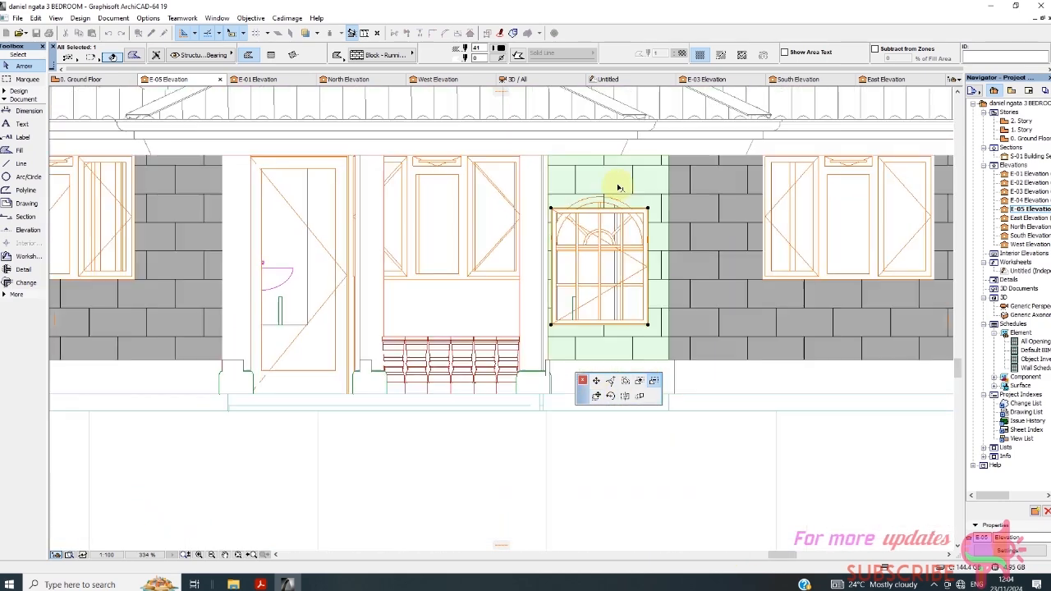
pyautogui.click(702, 453)
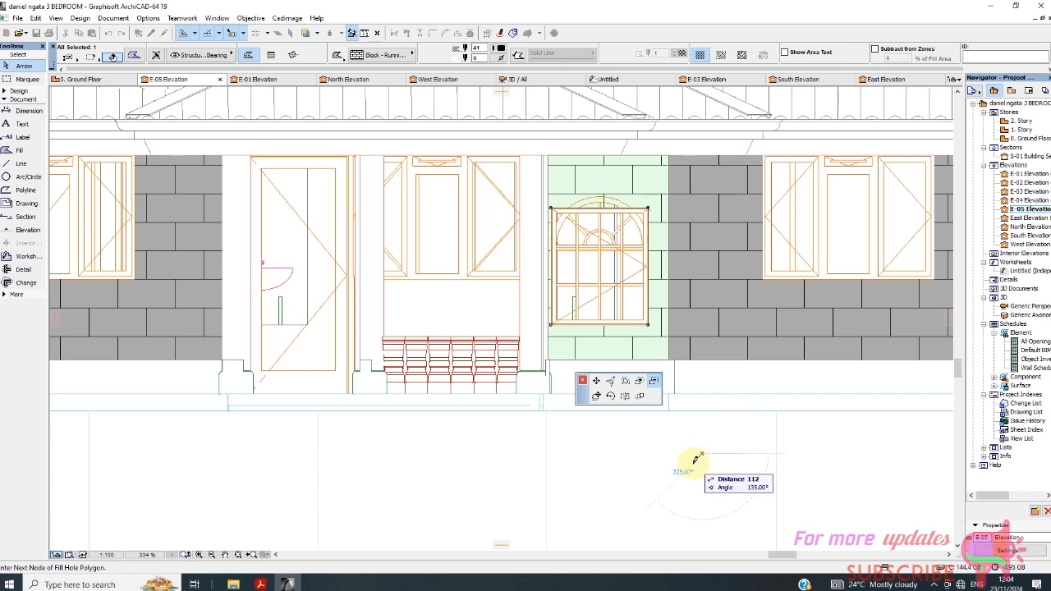
pyautogui.press('Escape')
pyautogui.press('Escape')
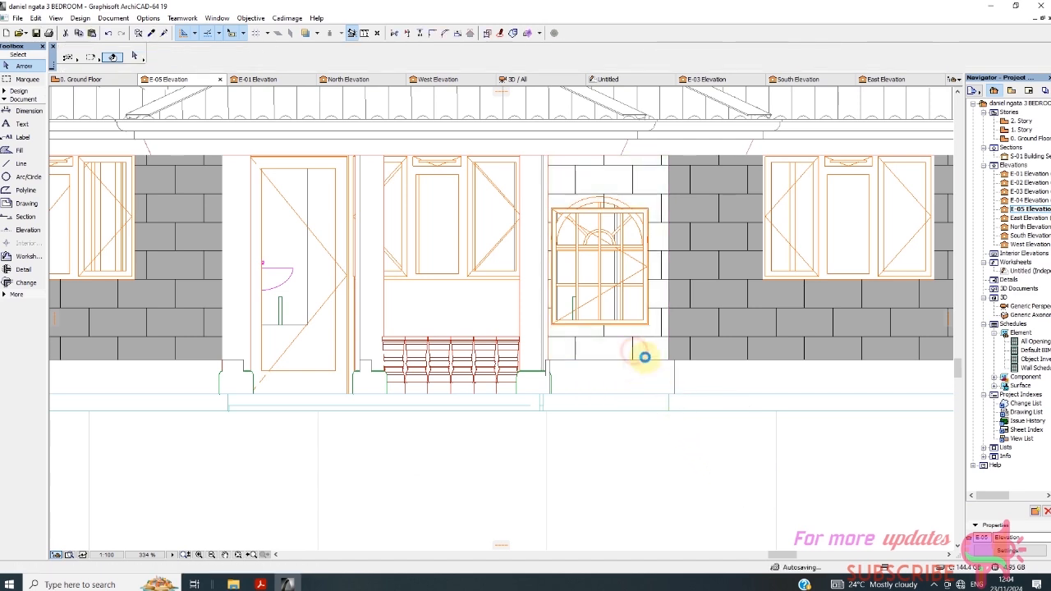
pyautogui.click(653, 262)
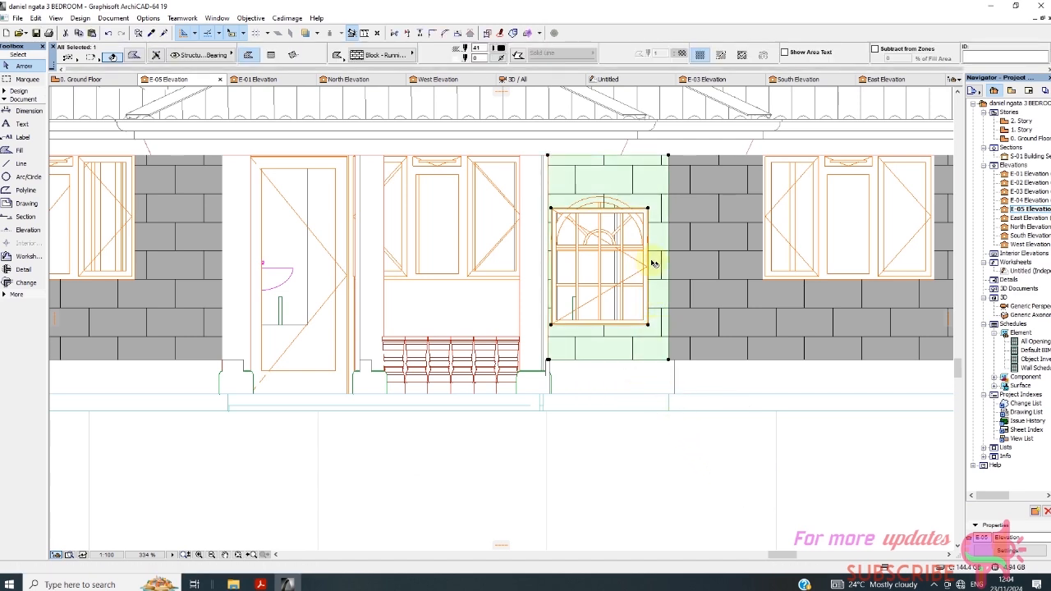
pyautogui.scroll(4, 652, 209)
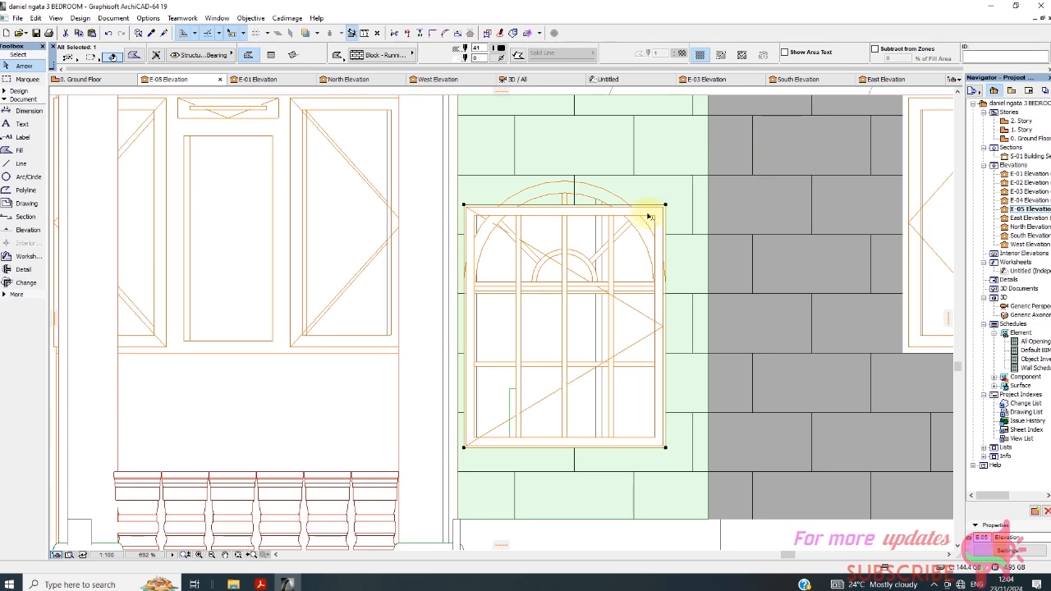
pyautogui.press('Escape')
pyautogui.scroll(4, 634, 228)
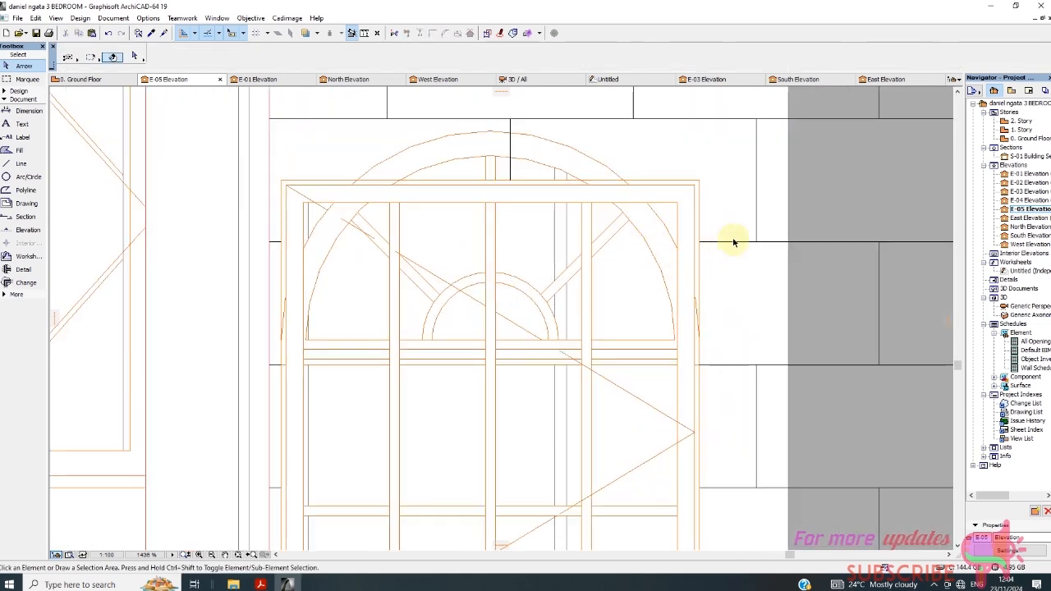
pyautogui.click(742, 217)
pyautogui.scroll(-4, 731, 211)
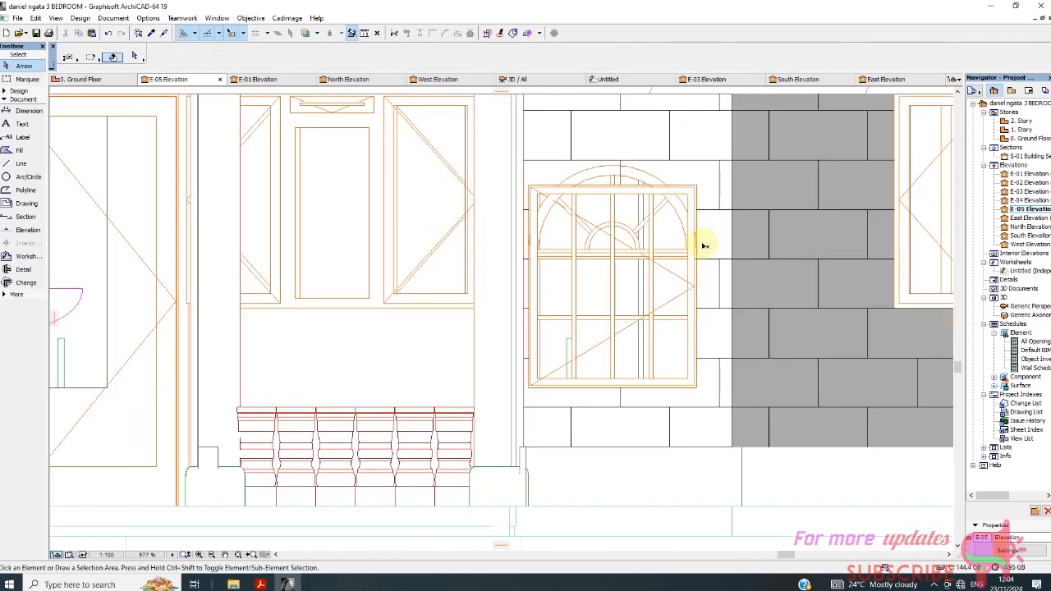
# Insert two nodes on the top edge of the arched window's cut-out in the block fill, where the outer arch crosses that edge.
pyautogui.click(695, 382)
pyautogui.scroll(10, 616, 181)
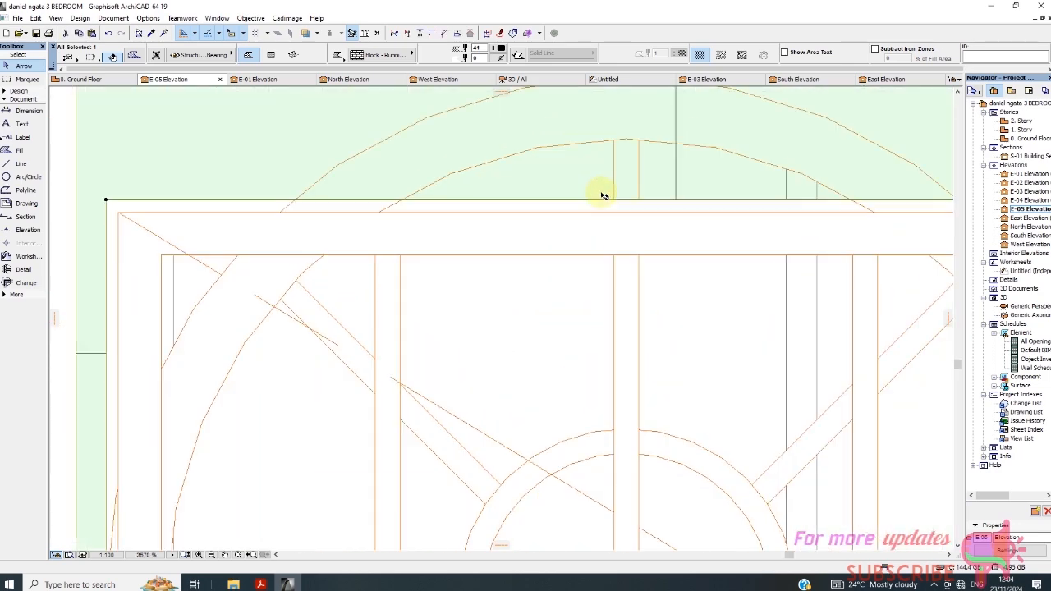
pyautogui.scroll(5, 587, 205)
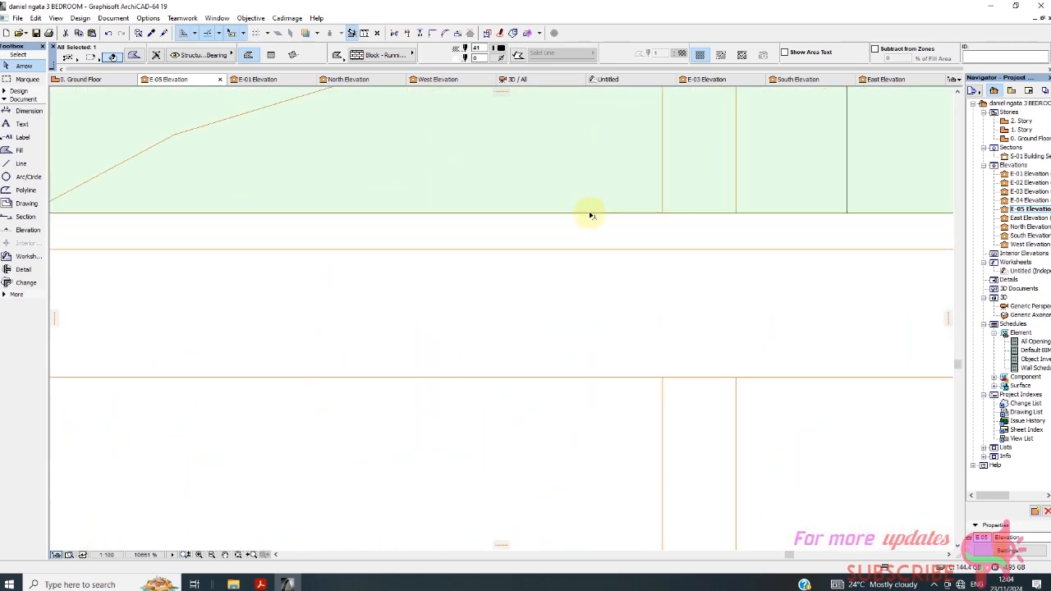
pyautogui.scroll(-2, 568, 231)
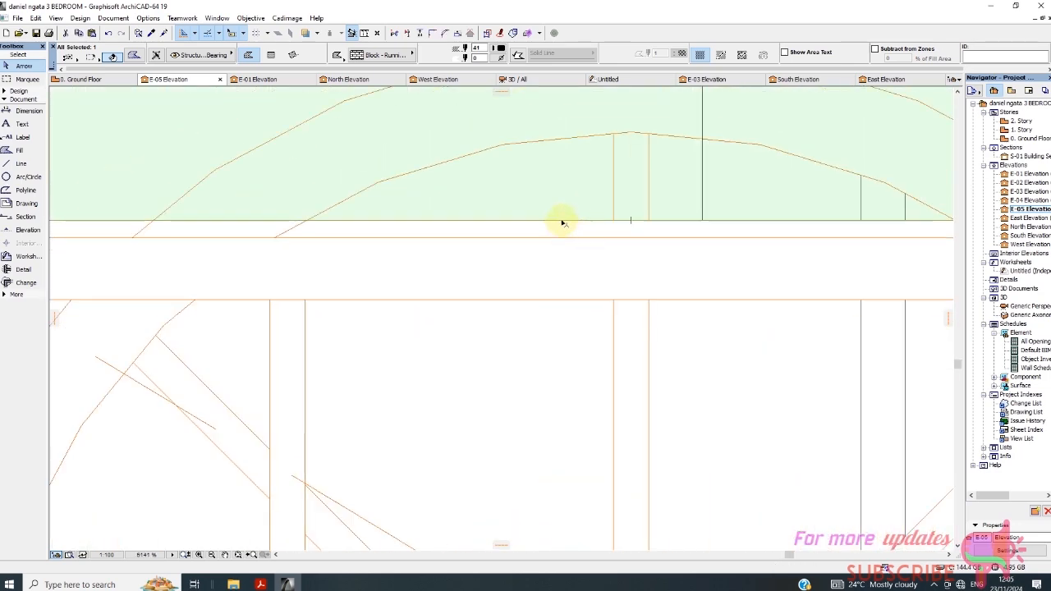
pyautogui.click(562, 221)
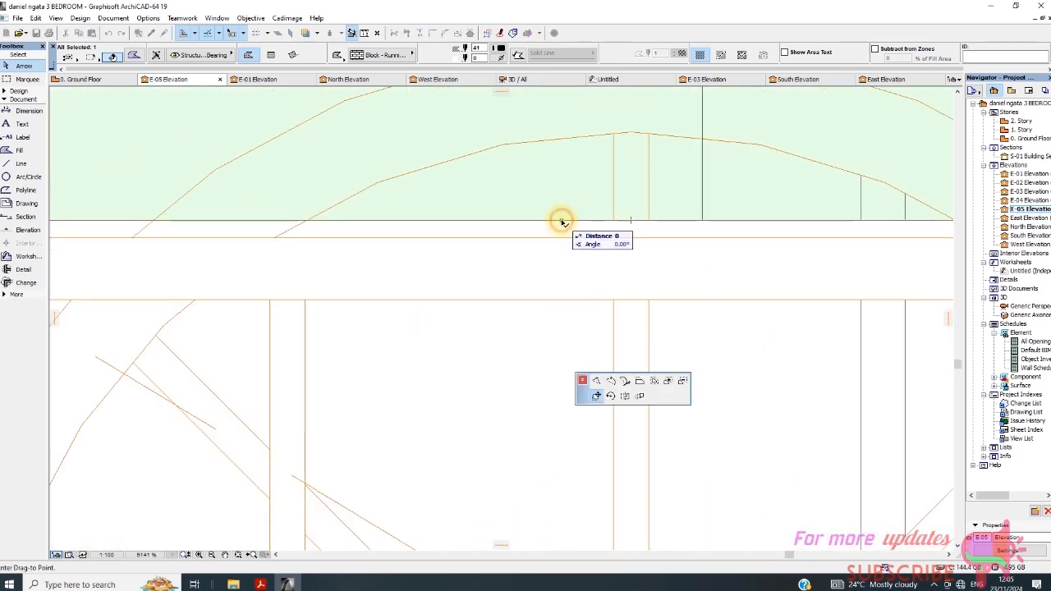
pyautogui.click(602, 384)
pyautogui.scroll(-3, 403, 237)
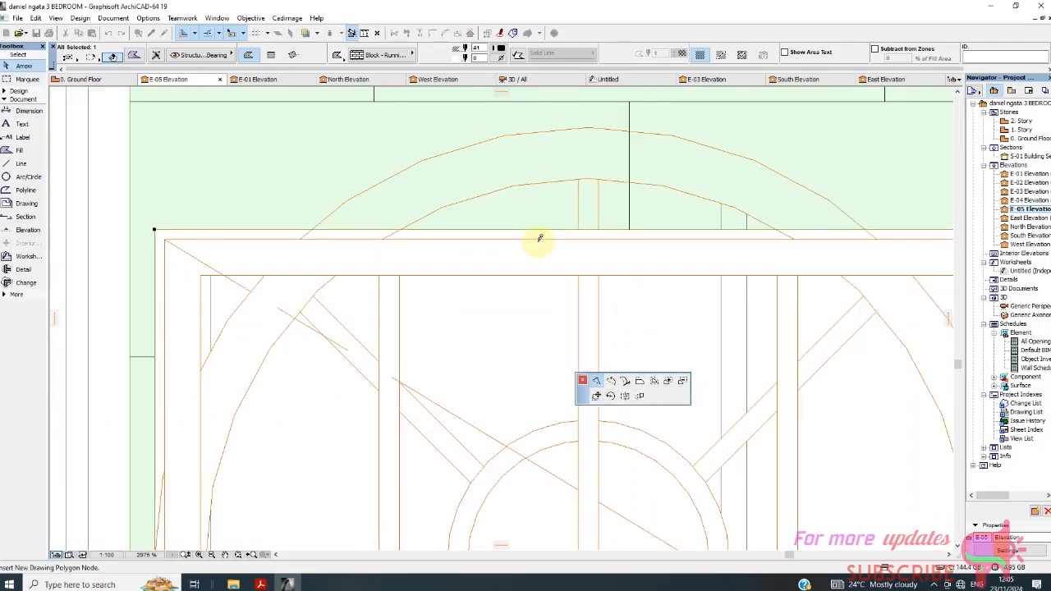
pyautogui.scroll(2, 390, 244)
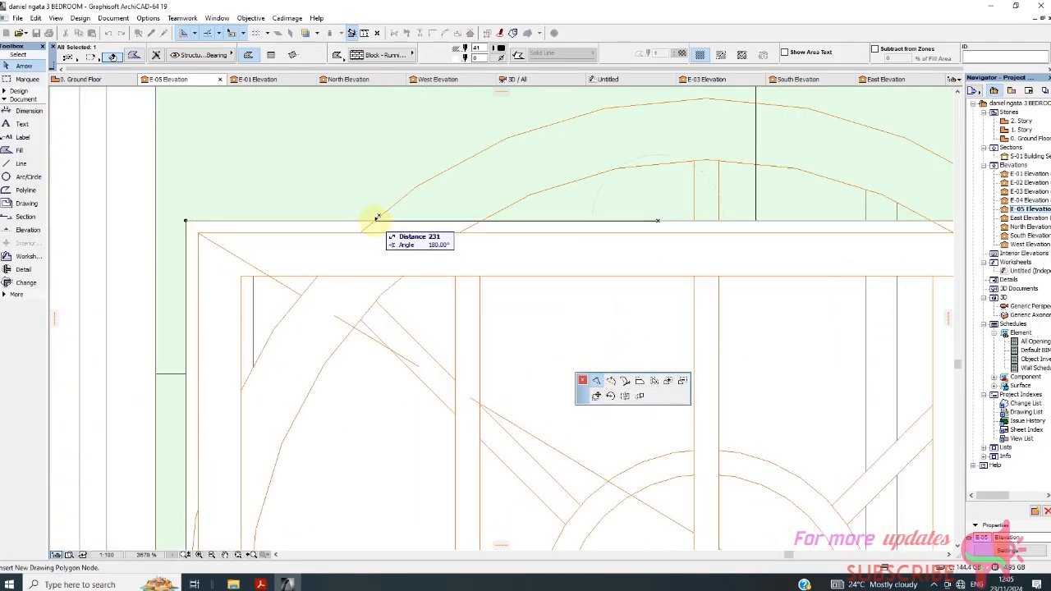
pyautogui.scroll(-2, 413, 221)
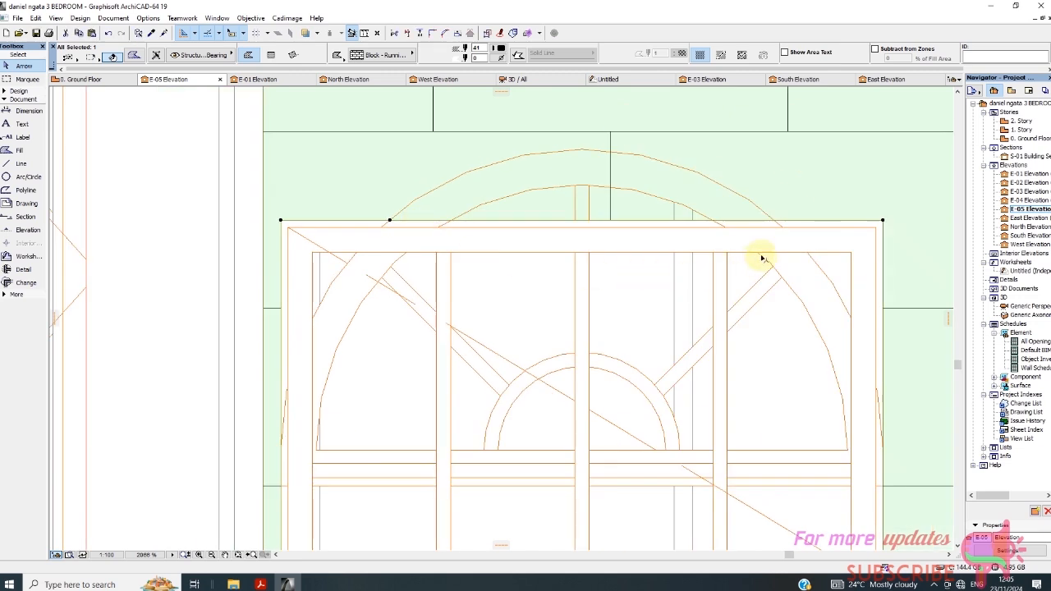
pyautogui.click(760, 222)
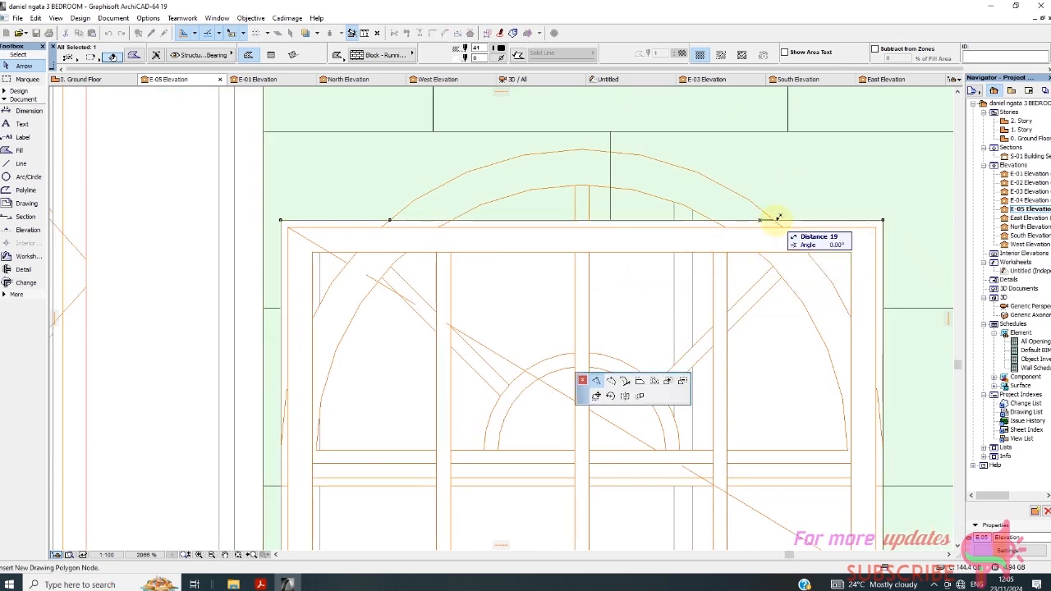
pyautogui.click(775, 219)
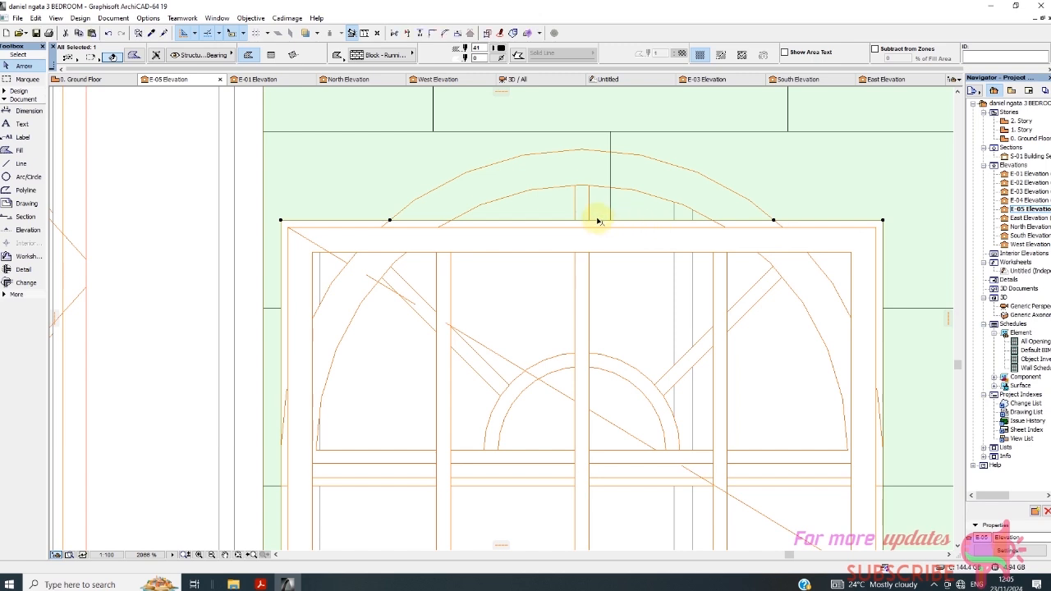
# Curve the cut-out's top edge between the two new nodes so that it follows the outer arch of the arched window.
pyautogui.click(597, 220)
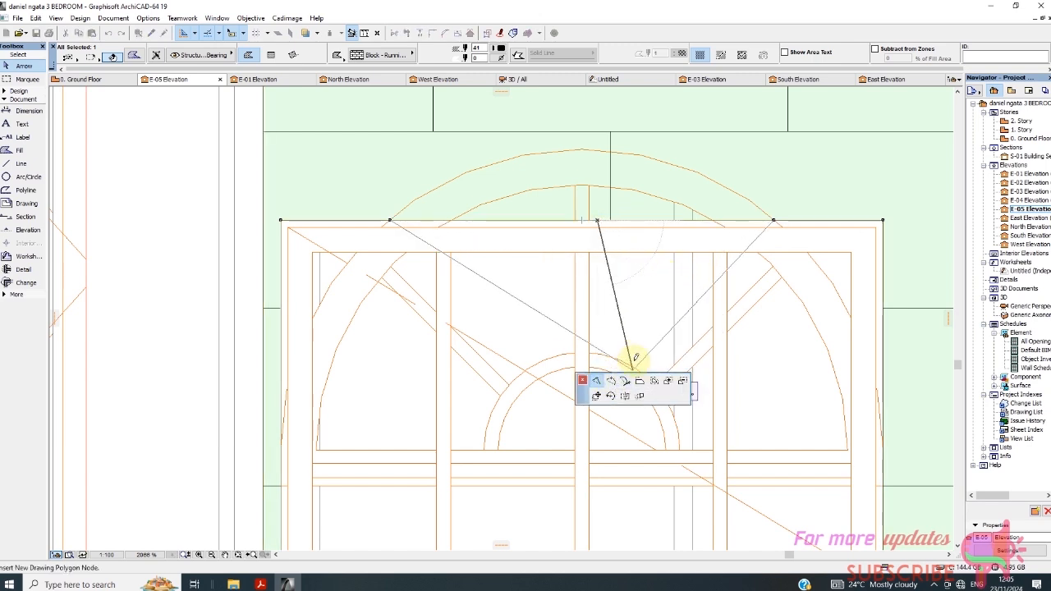
pyautogui.press('Escape')
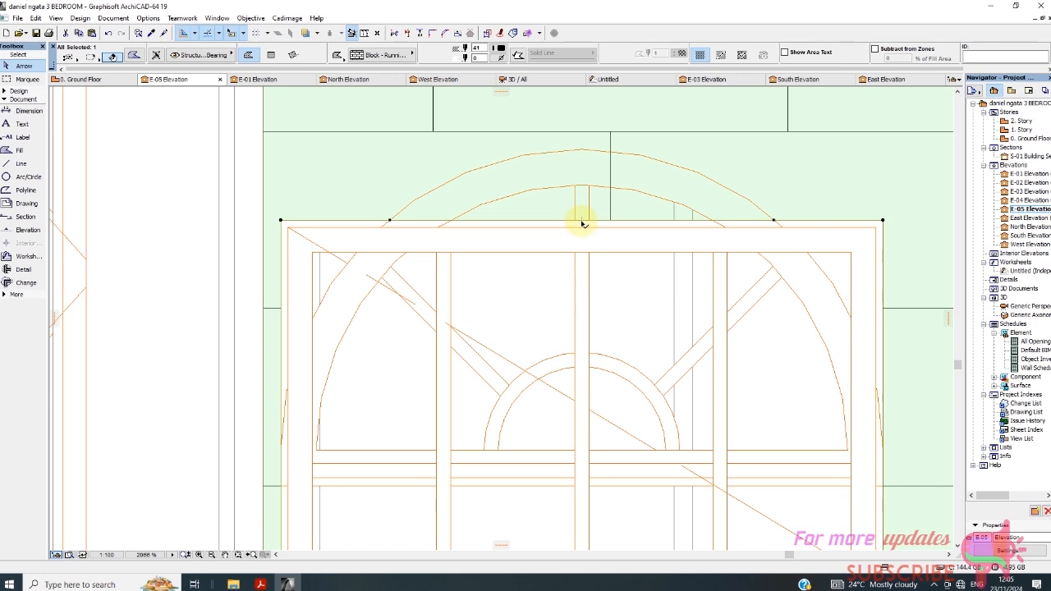
pyautogui.click(582, 222)
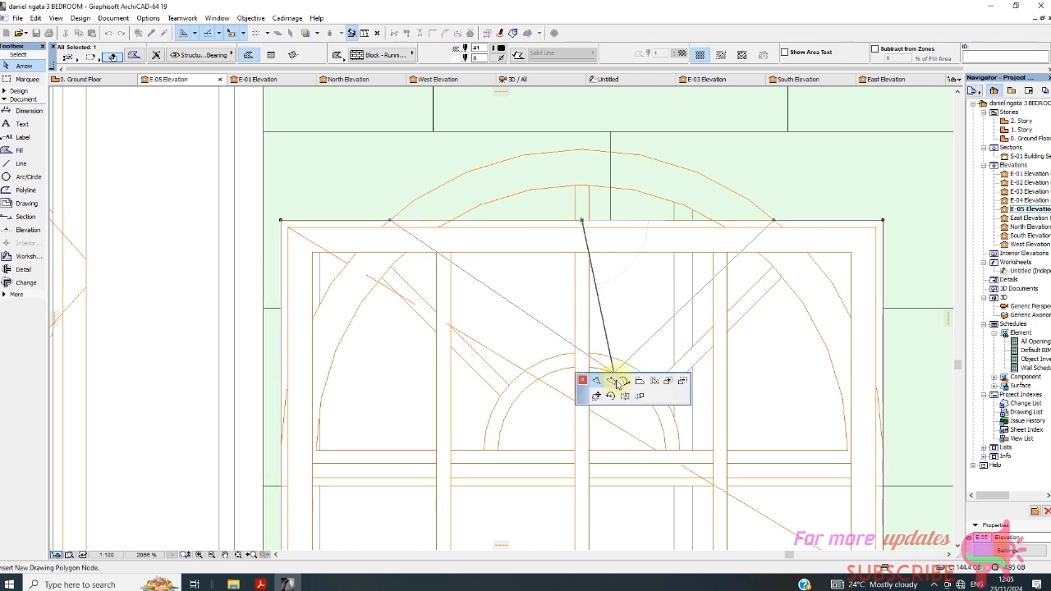
pyautogui.click(616, 383)
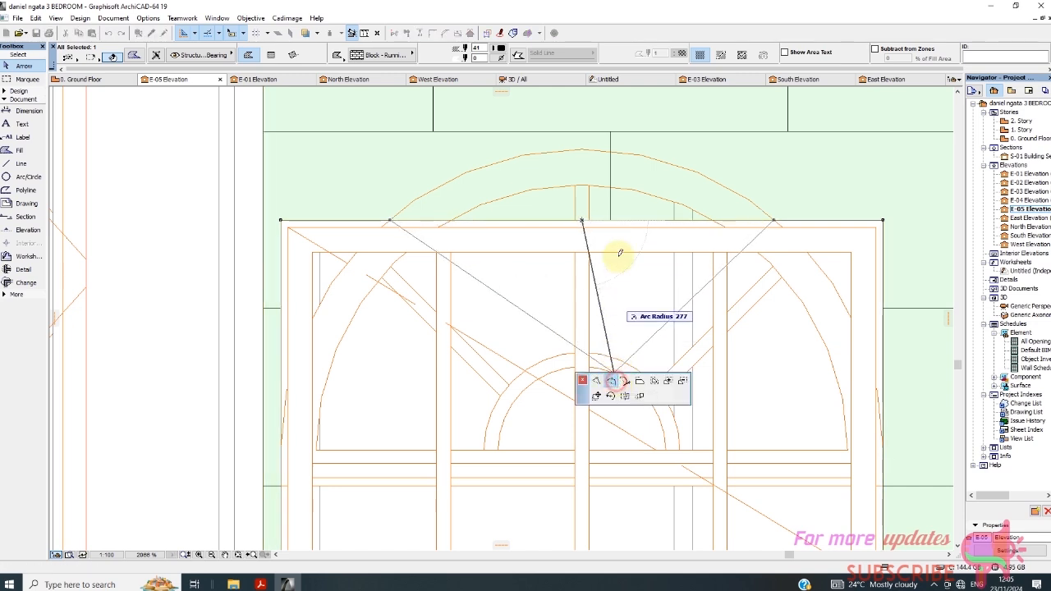
pyautogui.click(594, 148)
pyautogui.scroll(-10, 641, 207)
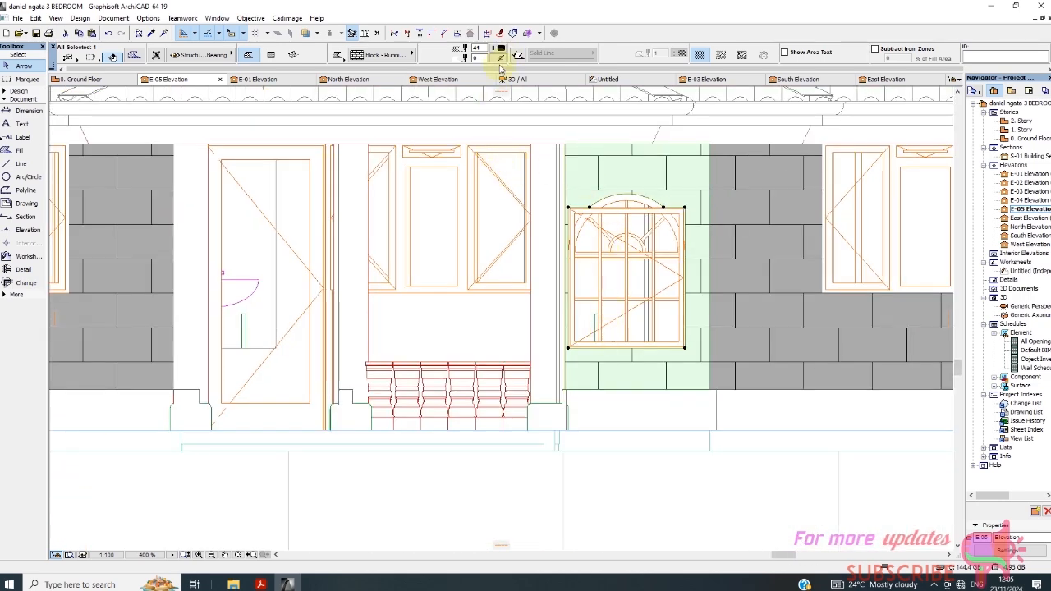
# Set the background pen of the block fill around the arched window to grey pen 82 and deselect the fill.
pyautogui.click(502, 57)
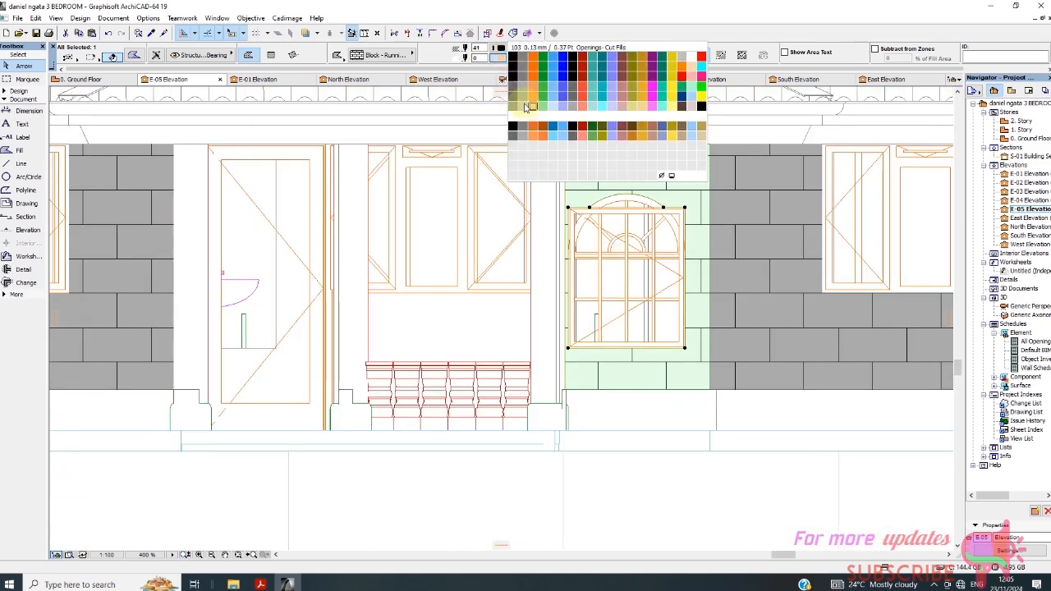
pyautogui.click(526, 100)
pyautogui.scroll(-4, 711, 265)
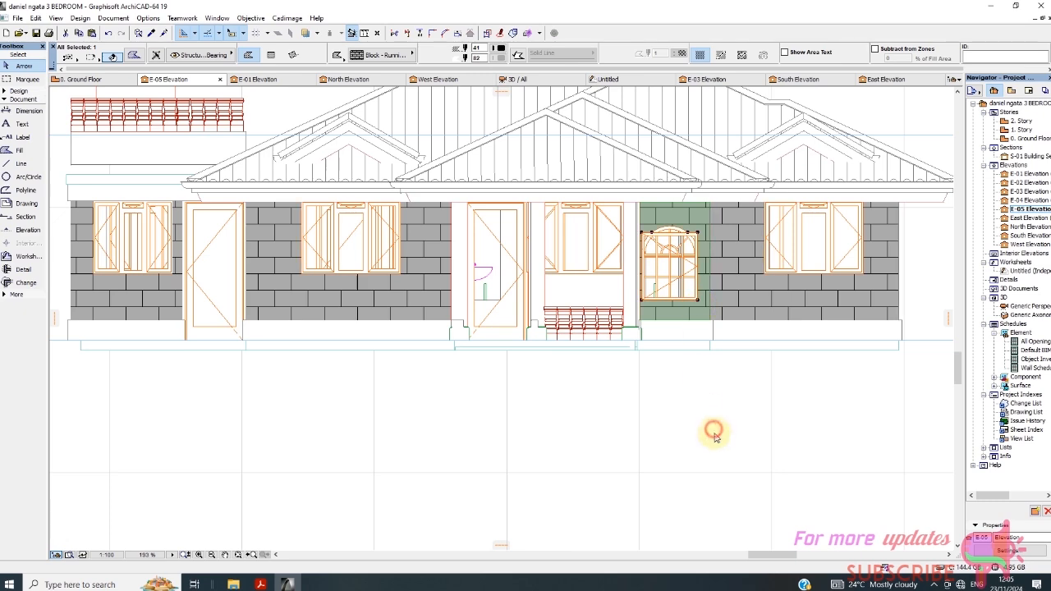
pyautogui.click(762, 409)
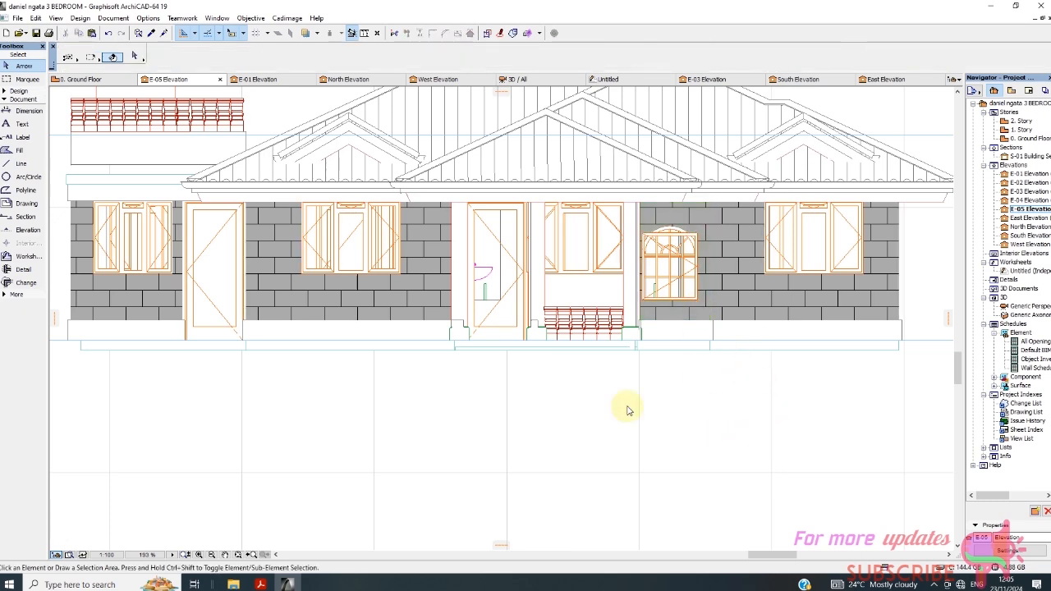
# Draw a rectangular Block - Running Bond fill on the porch wall between the middle window's sill and the top of the balustrade.
pyautogui.scroll(-2, 627, 410)
pyautogui.scroll(5, 618, 329)
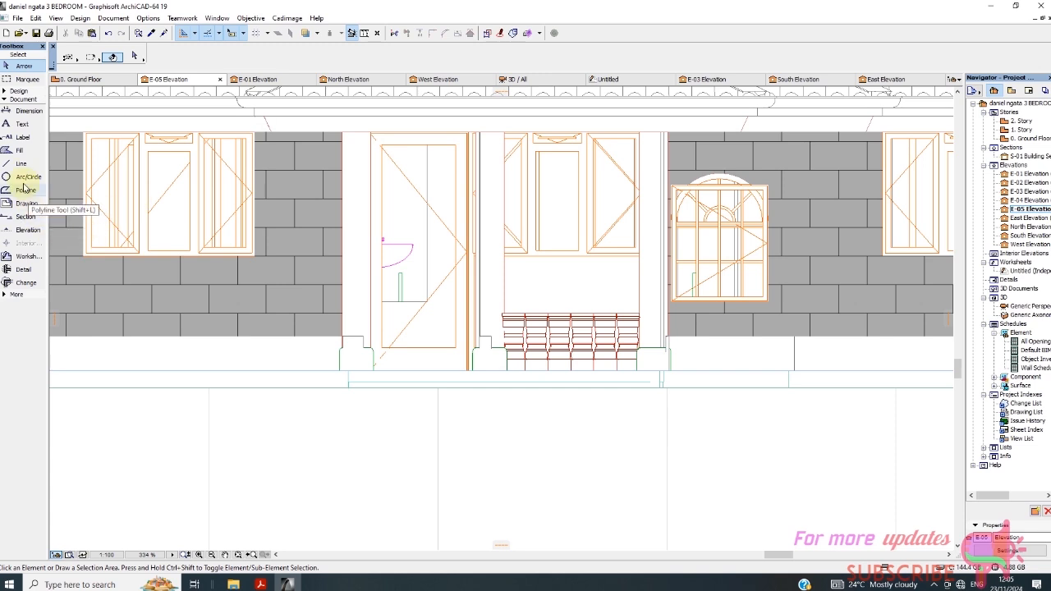
pyautogui.click(20, 151)
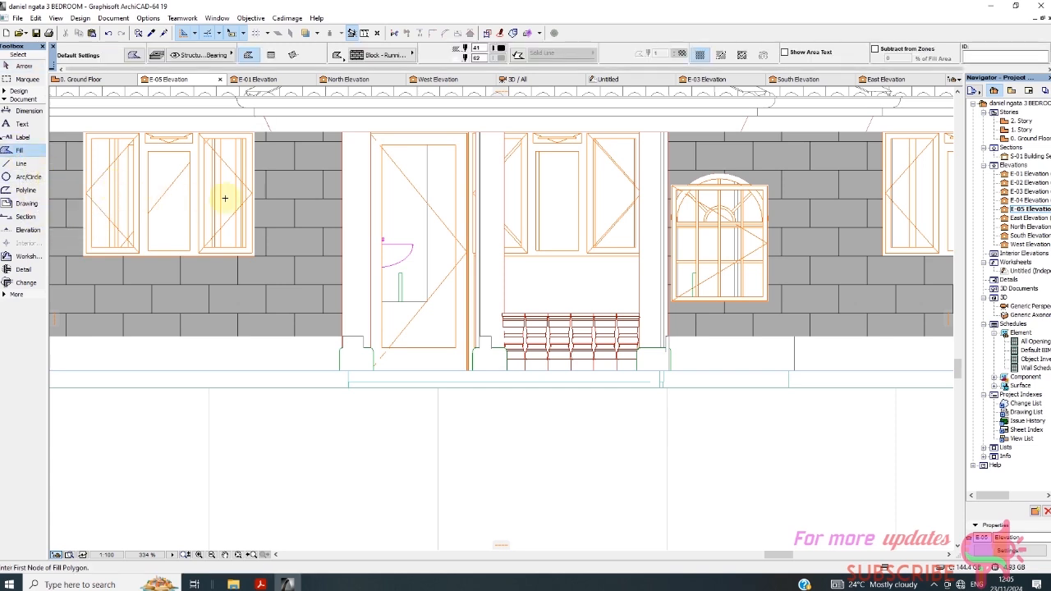
pyautogui.scroll(2, 504, 287)
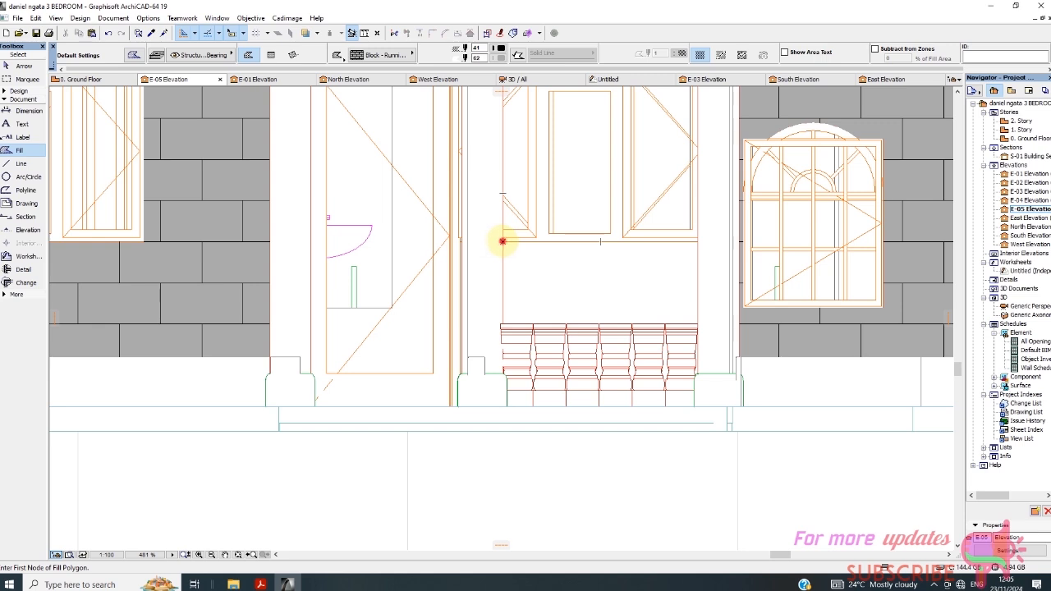
pyautogui.click(502, 240)
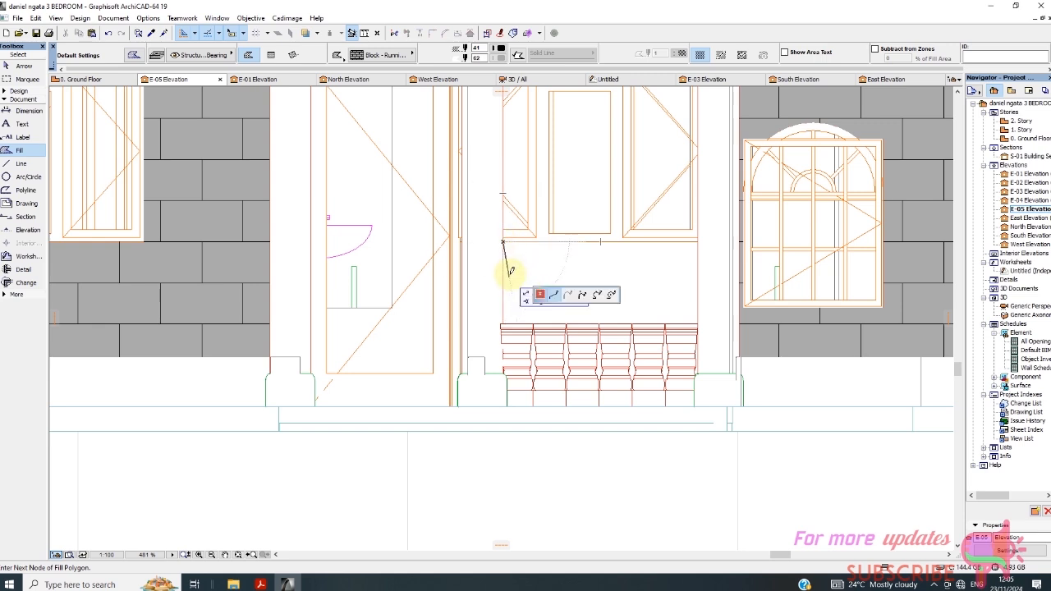
pyautogui.click(276, 57)
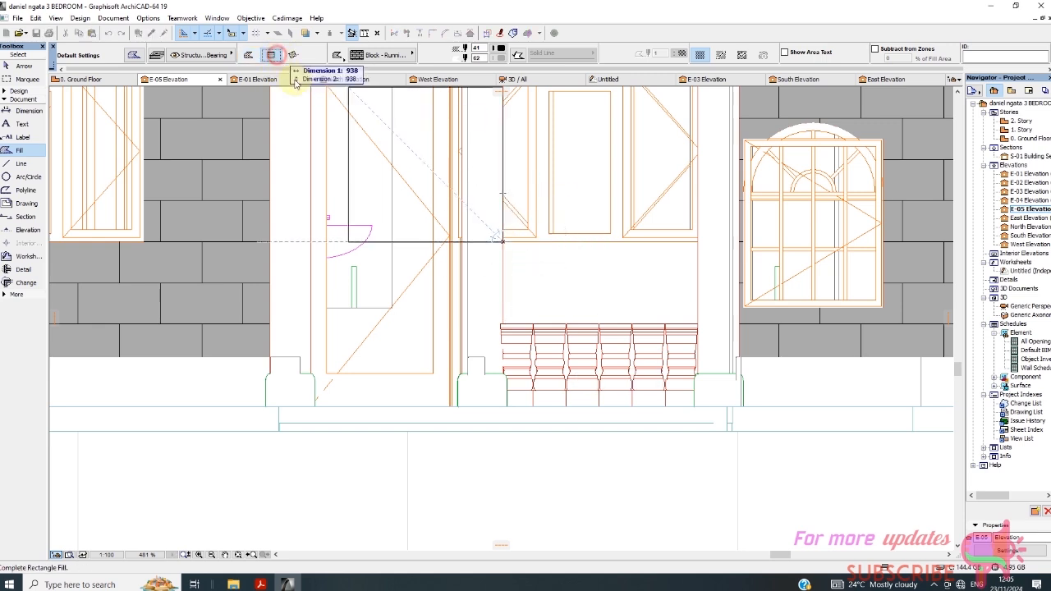
pyautogui.click(697, 326)
# Review the block fills across the whole elevation and examine the unfilled plinth strips at the base of the walls.
pyautogui.scroll(-5, 555, 274)
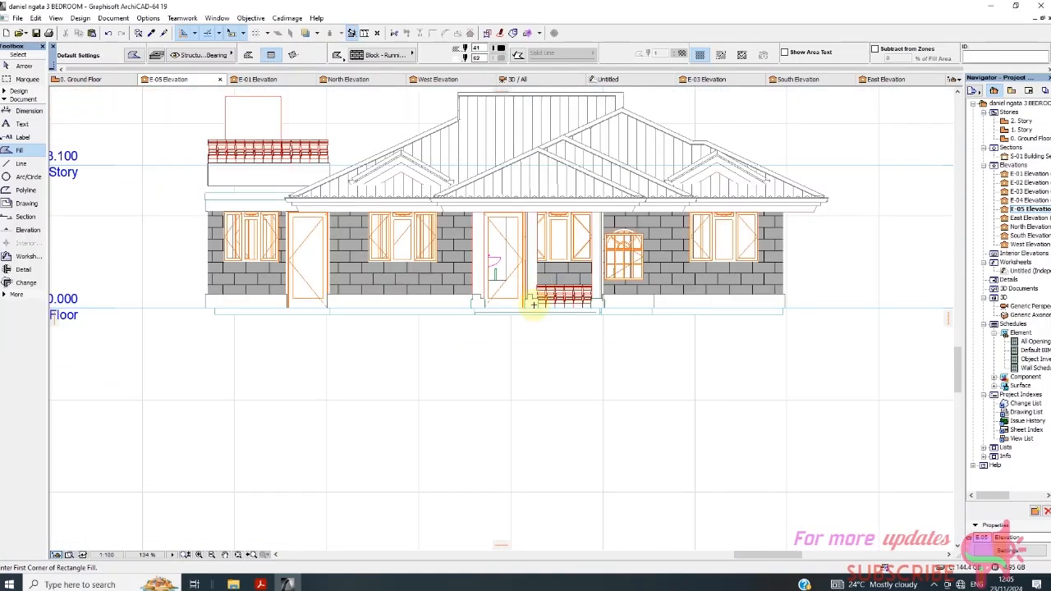
pyautogui.scroll(-1, 533, 305)
pyautogui.scroll(2, 616, 233)
pyautogui.scroll(-2, 608, 274)
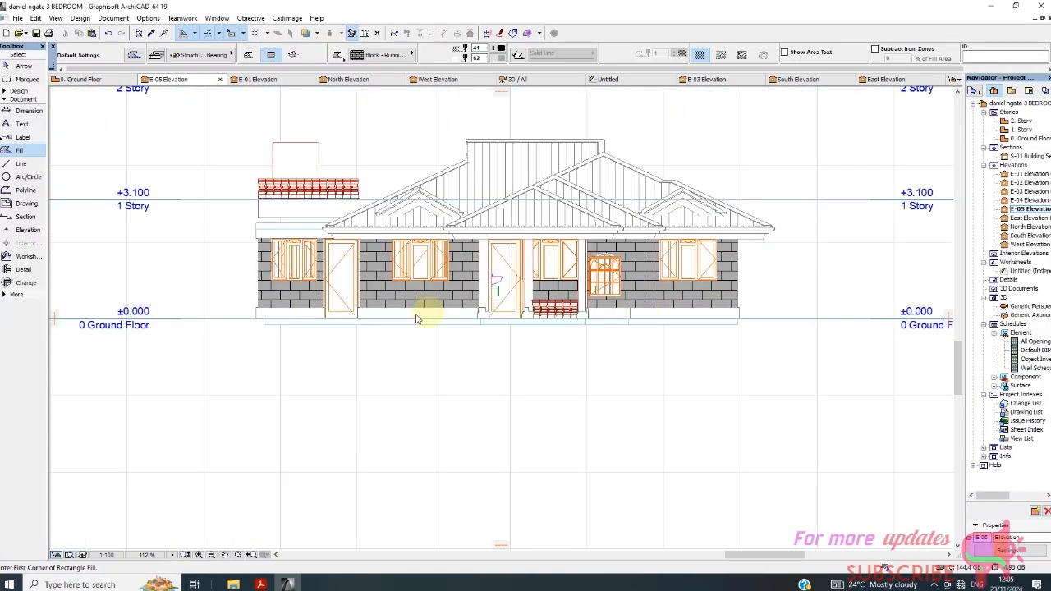
pyautogui.scroll(2, 385, 320)
pyautogui.scroll(1, 323, 300)
pyautogui.scroll(-1, 265, 317)
pyautogui.scroll(2, 255, 309)
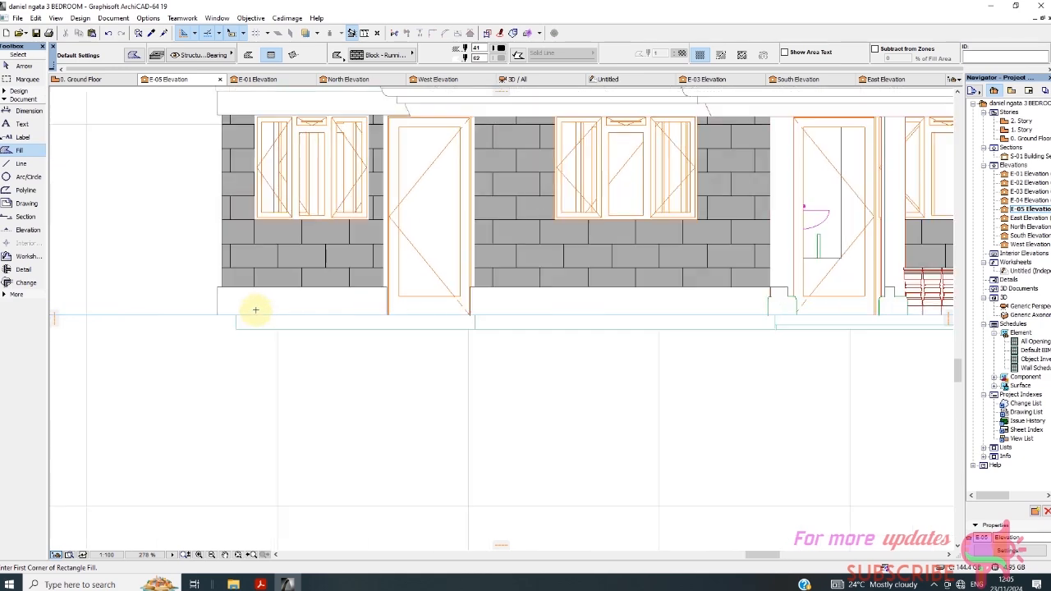
pyautogui.scroll(-1, 236, 301)
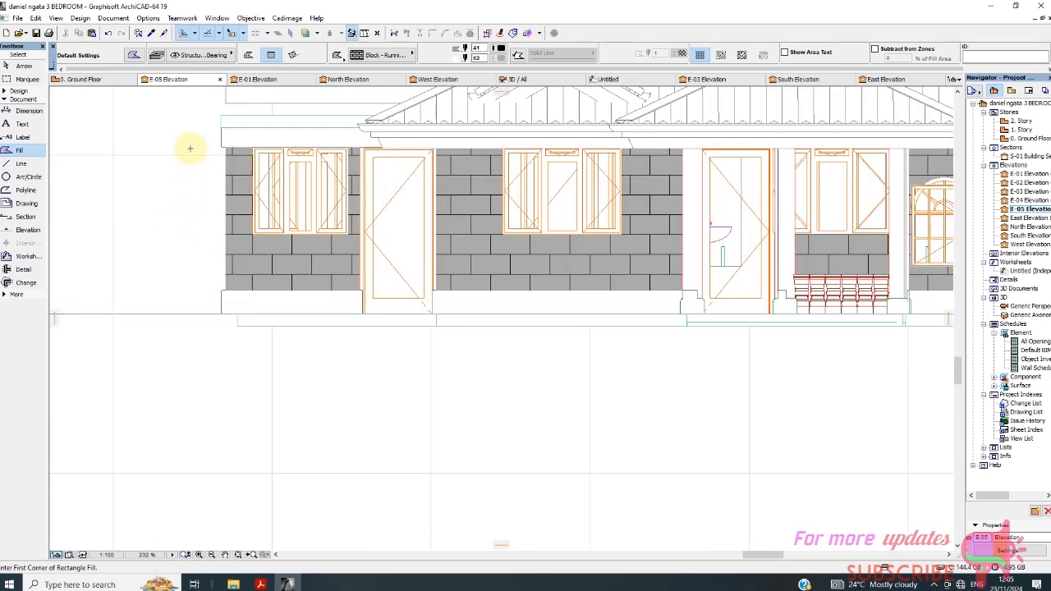
# Change the fill type to the solid Foreground fill and apply it to the plinth strip beneath the leftmost window.
pyautogui.click(380, 55)
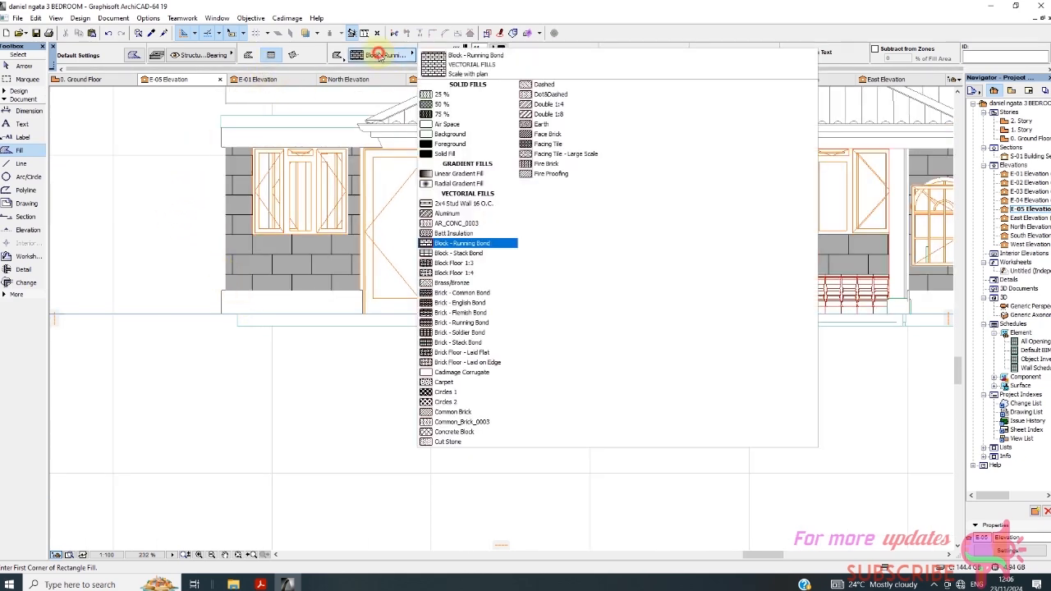
pyautogui.click(450, 145)
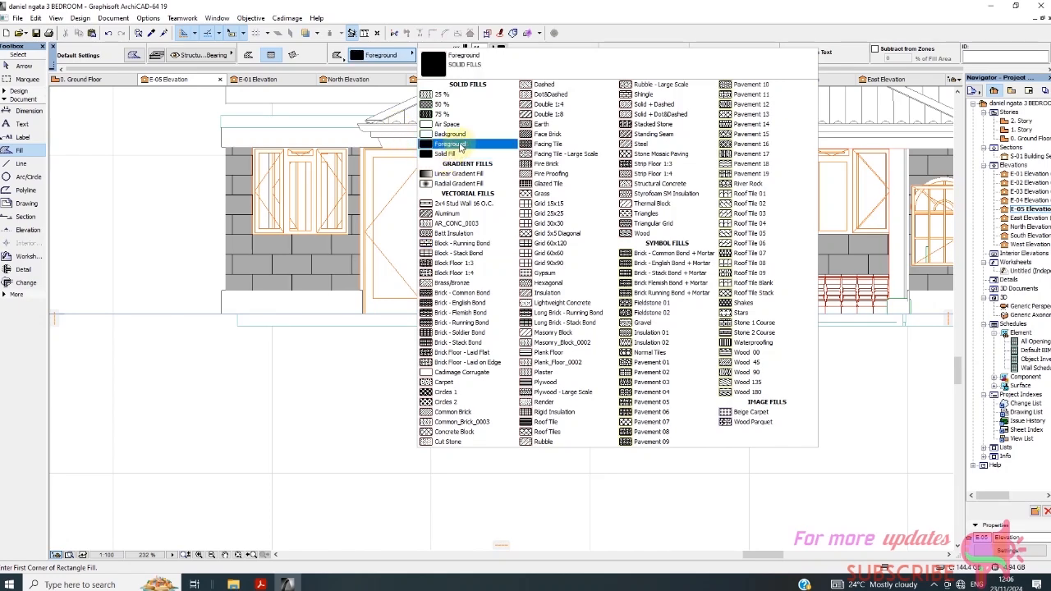
pyautogui.click(464, 145)
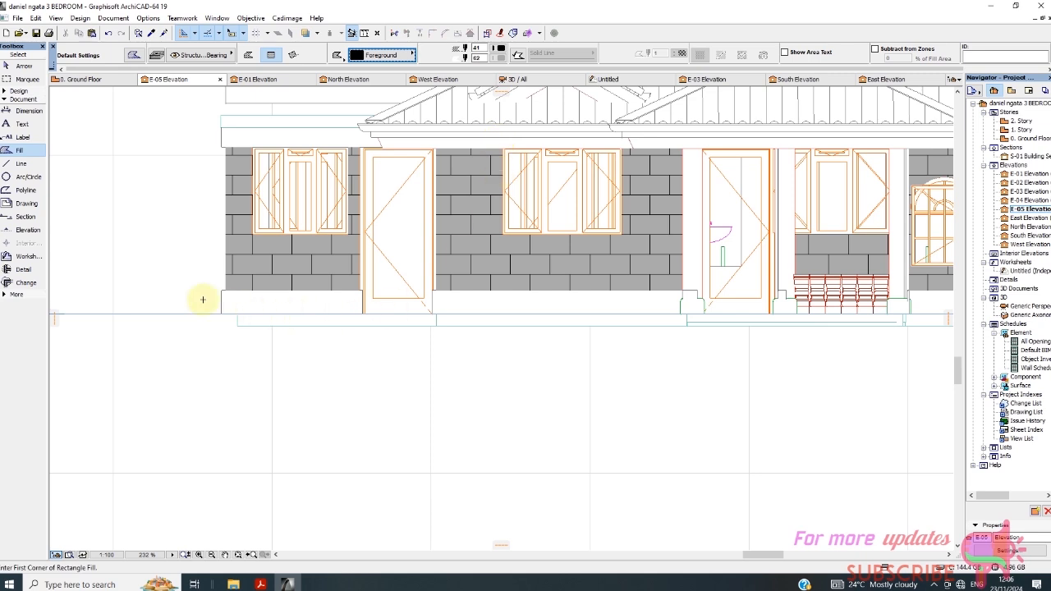
pyautogui.click(312, 304)
pyautogui.click(471, 310)
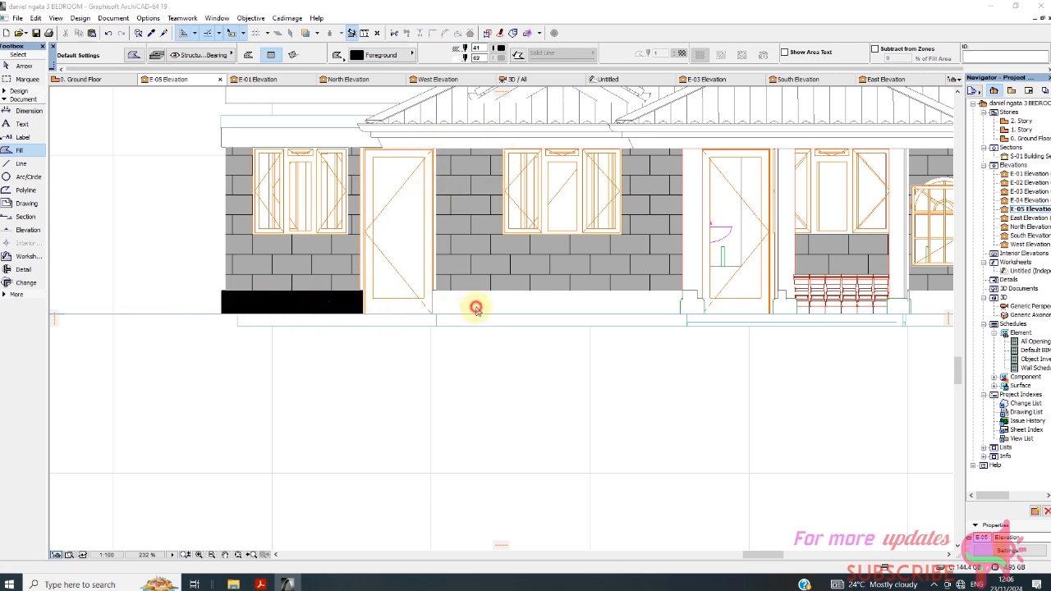
pyautogui.click(549, 222)
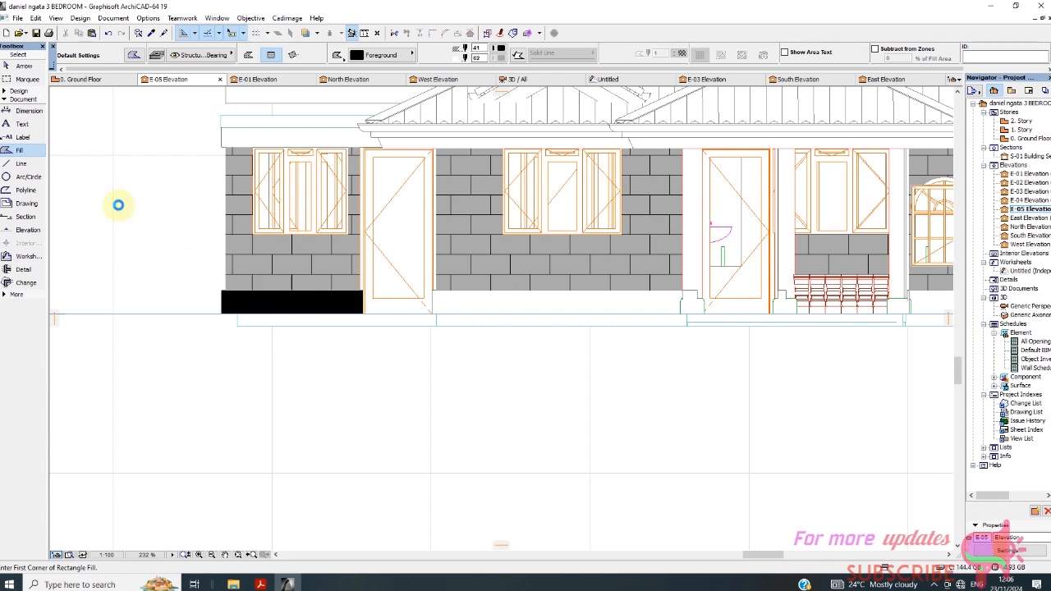
# Select the solid plinth fill beneath the leftmost window, change its foreground pen to dark grey and deselect it.
pyautogui.click(24, 69)
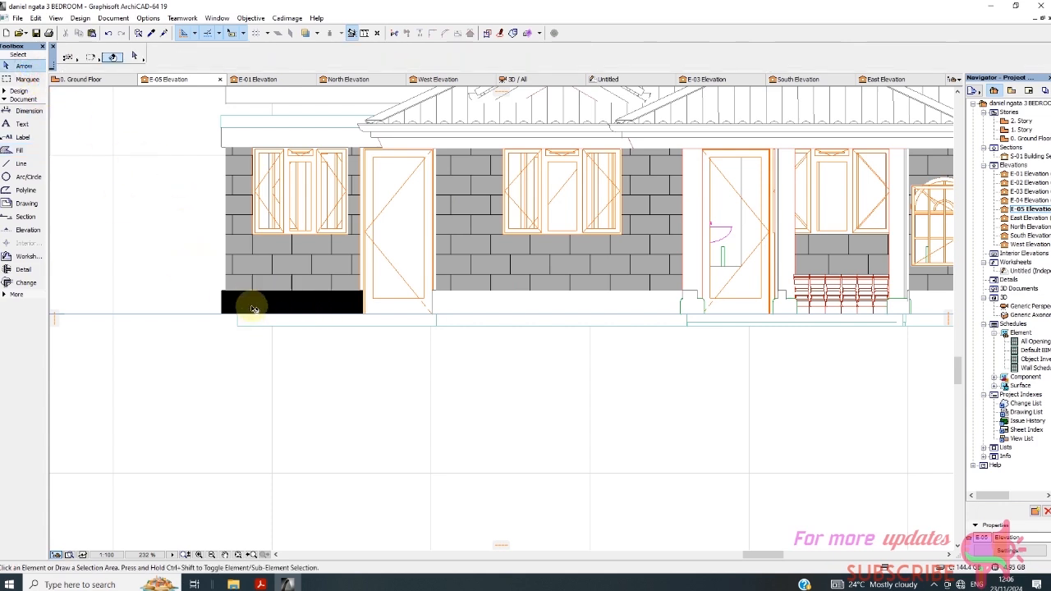
pyautogui.click(356, 300)
pyautogui.click(501, 54)
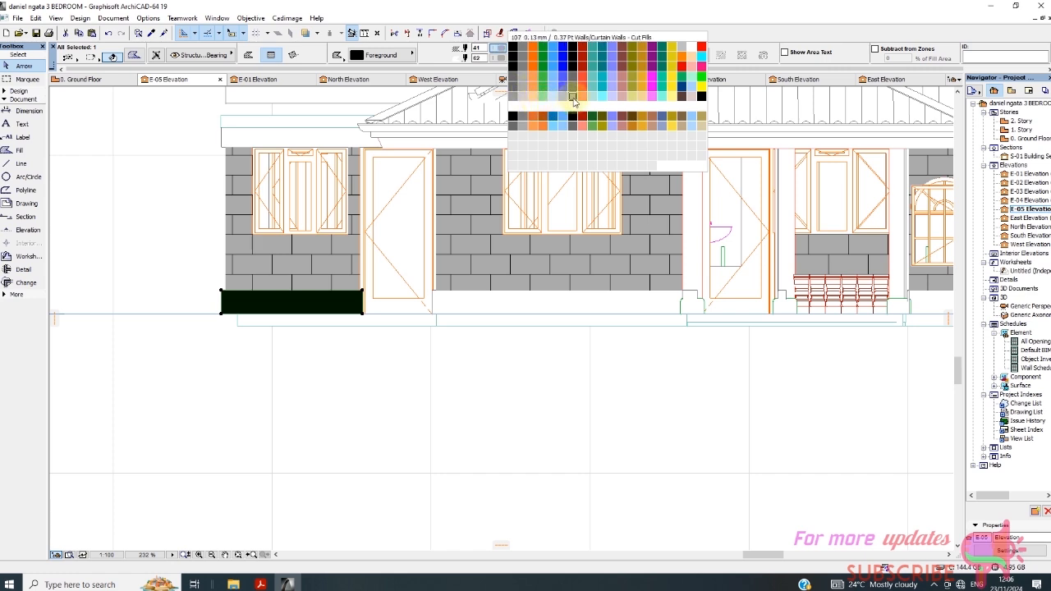
pyautogui.click(522, 64)
pyautogui.click(413, 359)
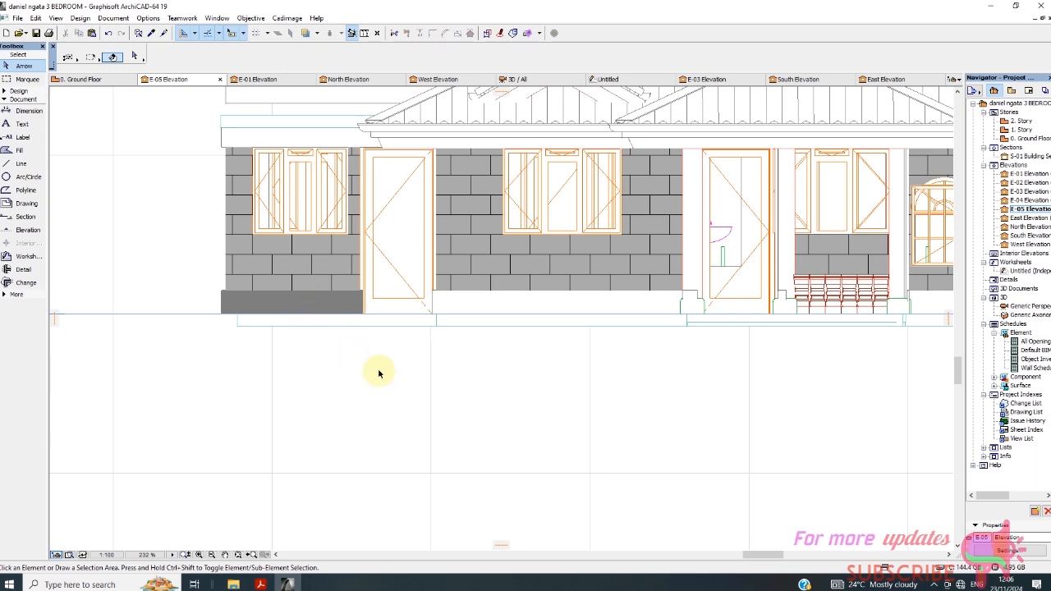
pyautogui.scroll(-2, 315, 329)
pyautogui.scroll(2, 314, 330)
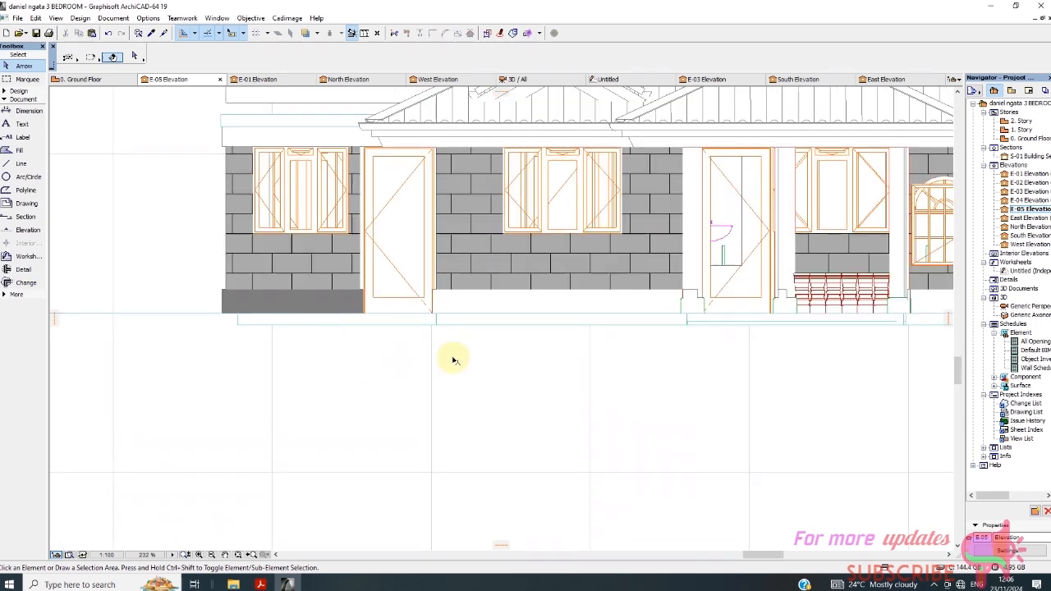
# Set the Fill tool's foreground pen to grey pen 2 and try to fill the plinth strip between the two doors.
pyautogui.click(509, 305)
pyautogui.click(579, 452)
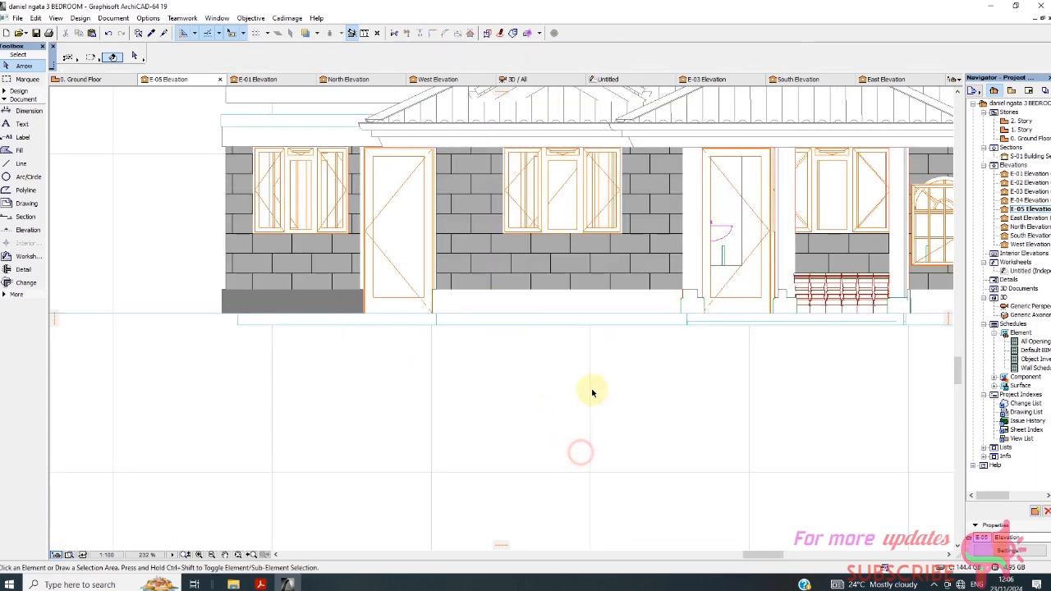
pyautogui.click(565, 306)
pyautogui.click(66, 169)
pyautogui.click(20, 150)
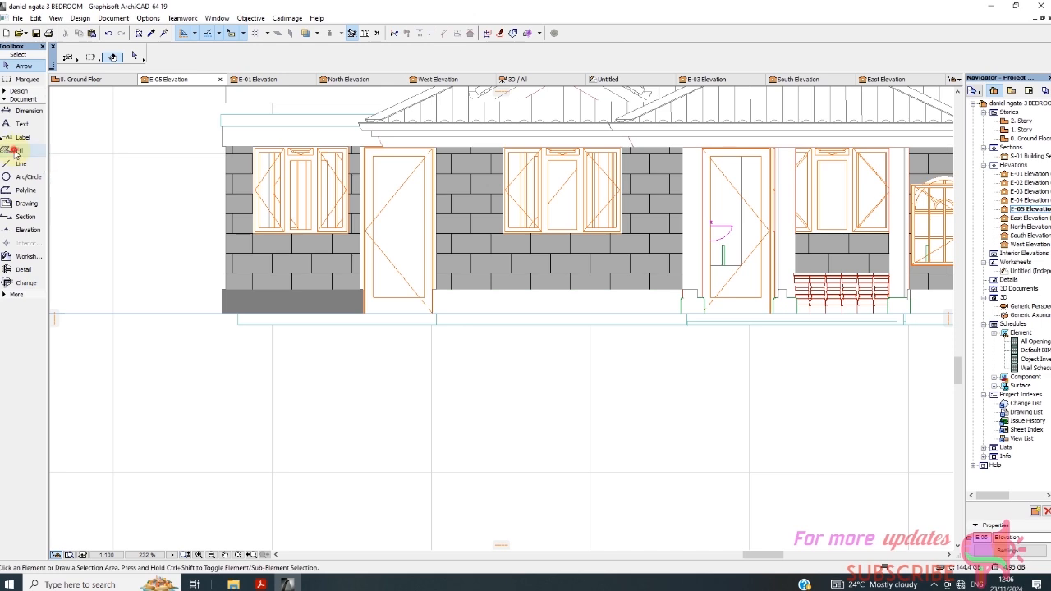
pyautogui.click(384, 59)
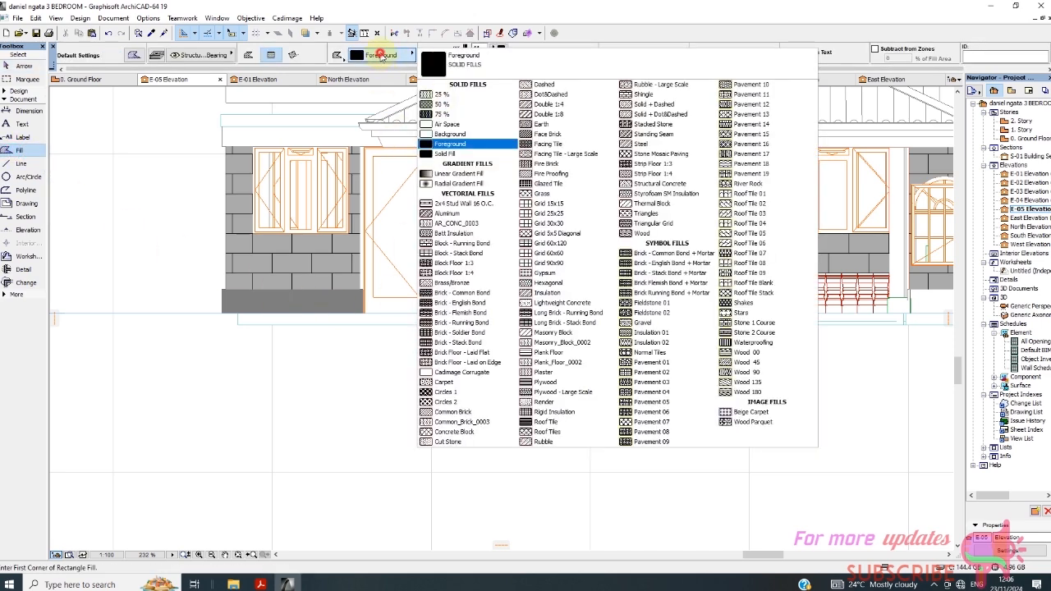
pyautogui.click(380, 55)
pyautogui.click(497, 47)
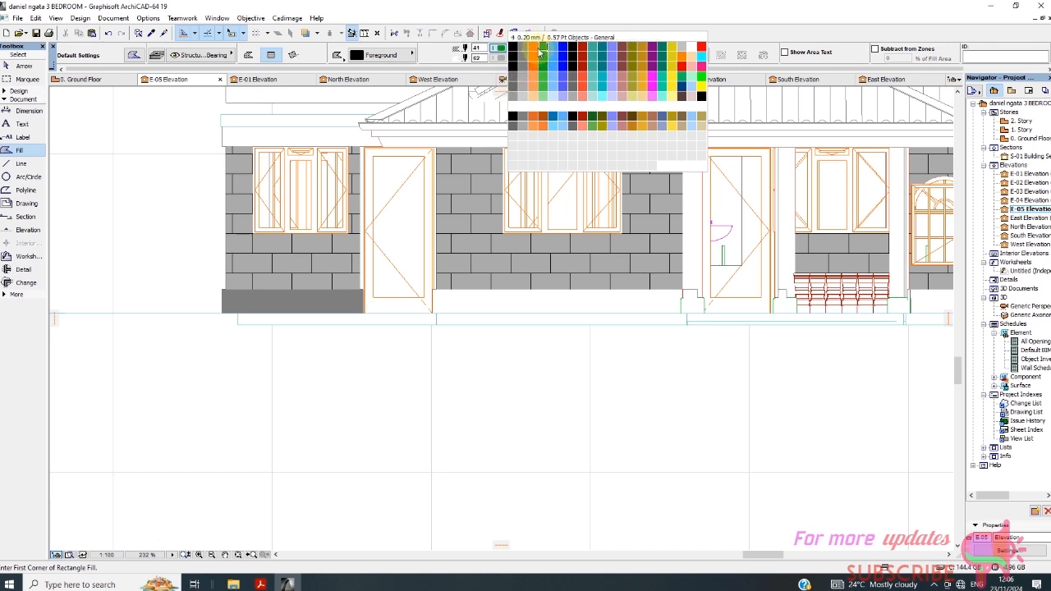
pyautogui.click(525, 48)
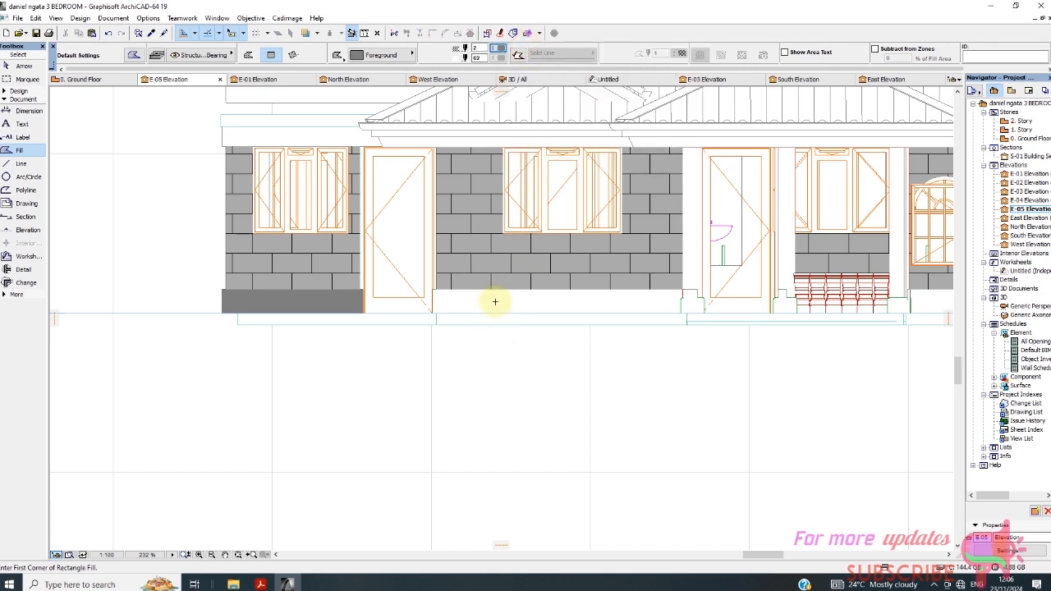
pyautogui.click(579, 308)
pyautogui.click(549, 225)
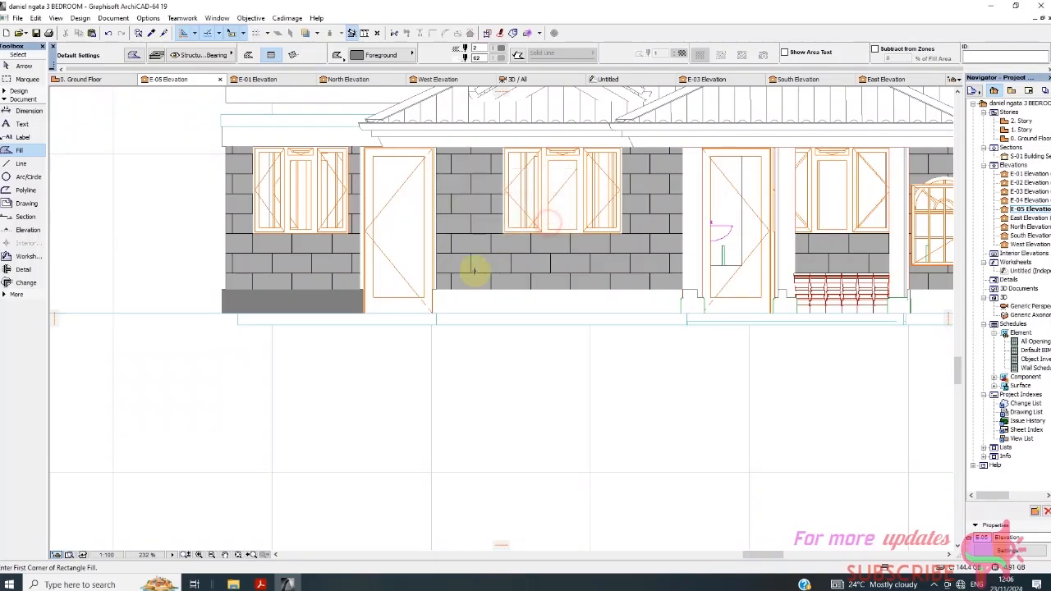
# Fill both sections of the plinth strip beneath the arched window and the rightmost window with the grey Foreground fill.
pyautogui.scroll(-3, 739, 328)
pyautogui.scroll(3, 877, 303)
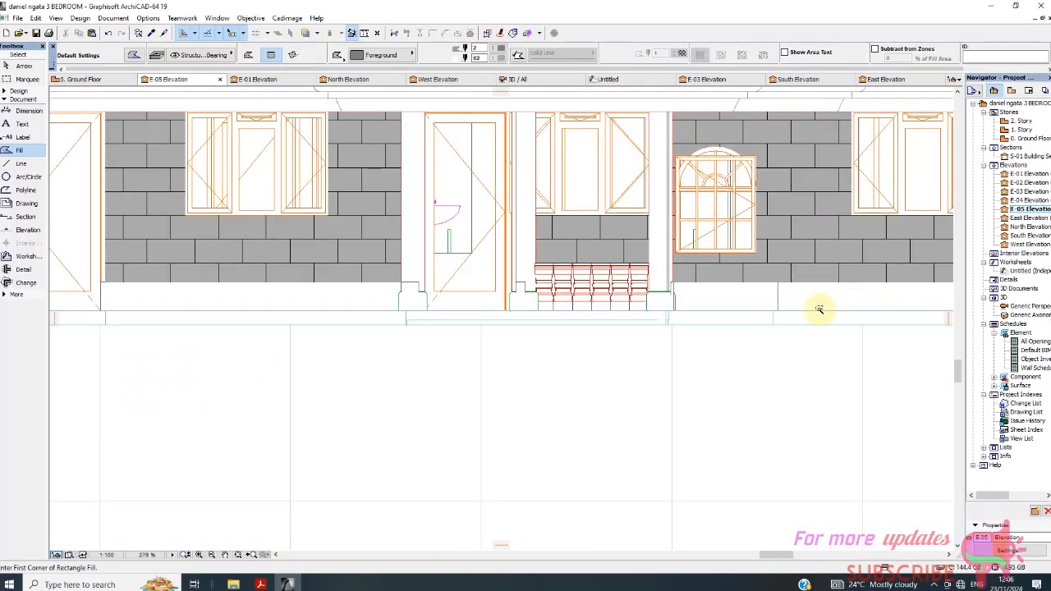
pyautogui.click(752, 299)
pyautogui.scroll(-3, 671, 321)
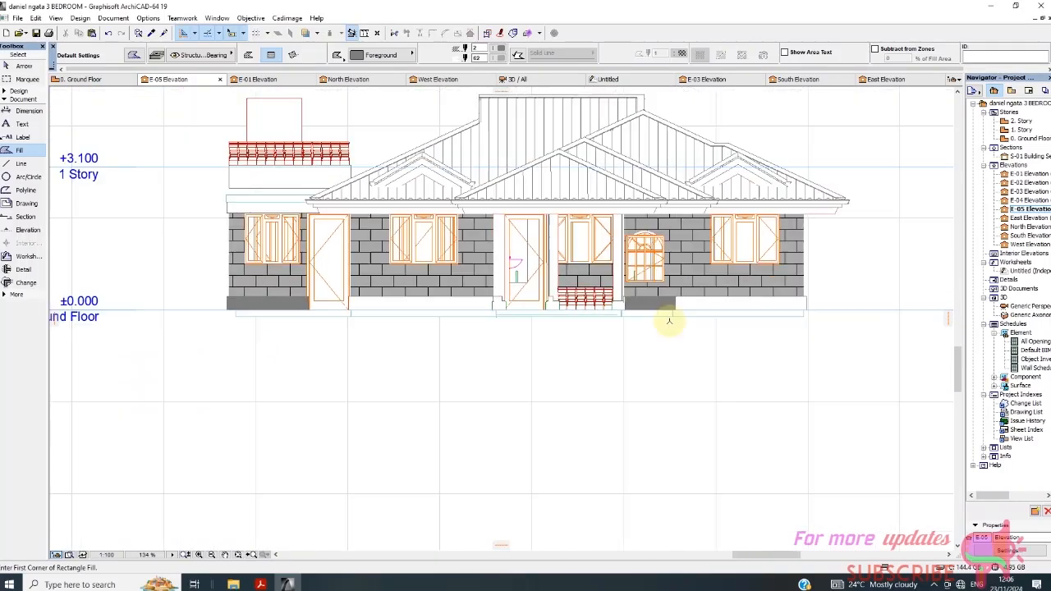
pyautogui.scroll(3, 736, 305)
pyautogui.click(735, 303)
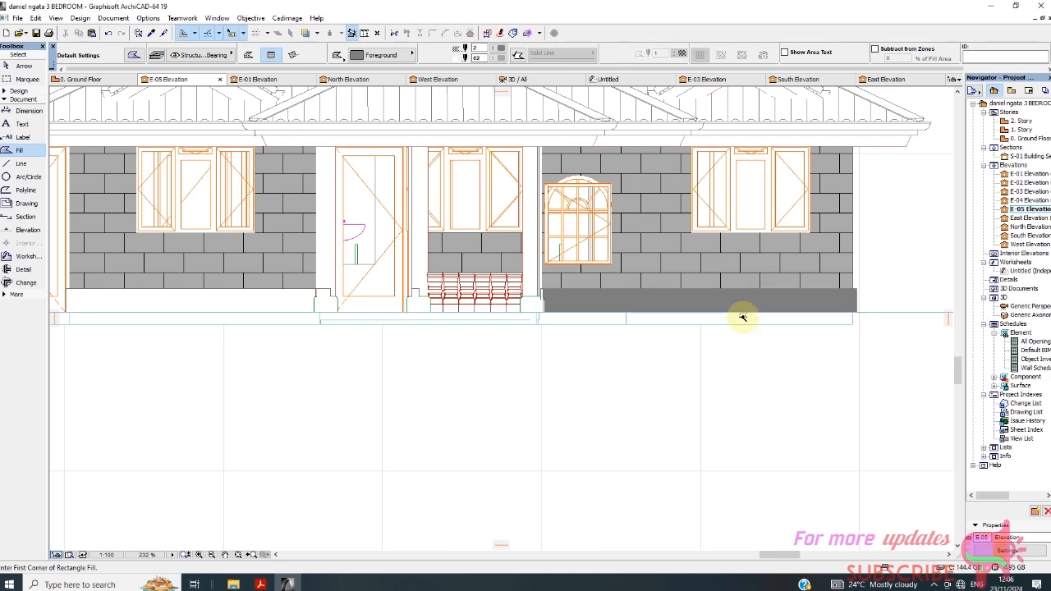
# Fill the porch column bases on both sides of the balustrade and beside the front door with the grey Foreground fill.
pyautogui.scroll(-3, 739, 314)
pyautogui.scroll(4, 535, 323)
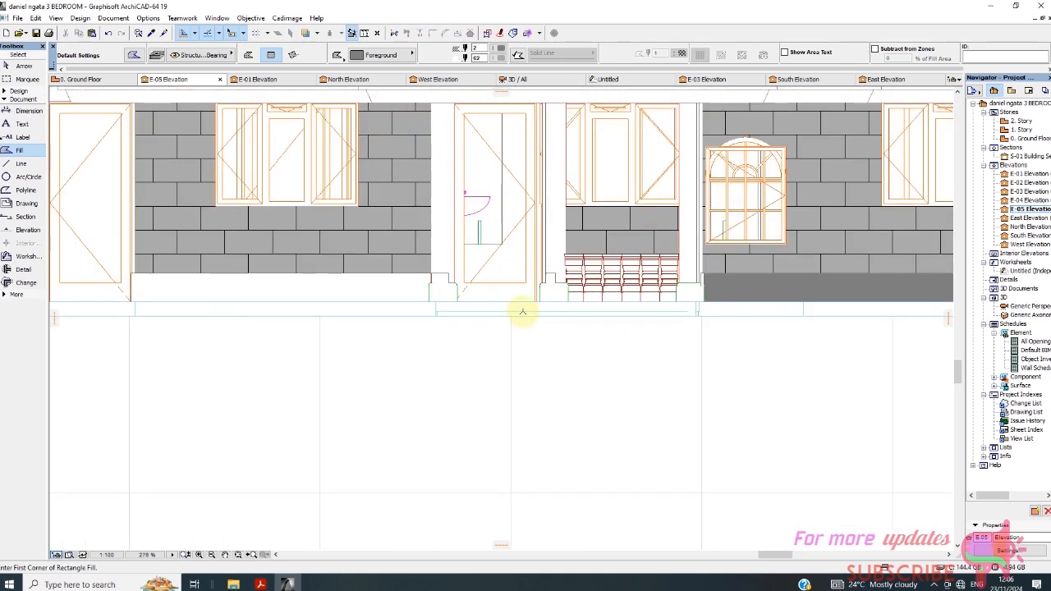
pyautogui.scroll(1, 523, 312)
pyautogui.scroll(-1, 617, 319)
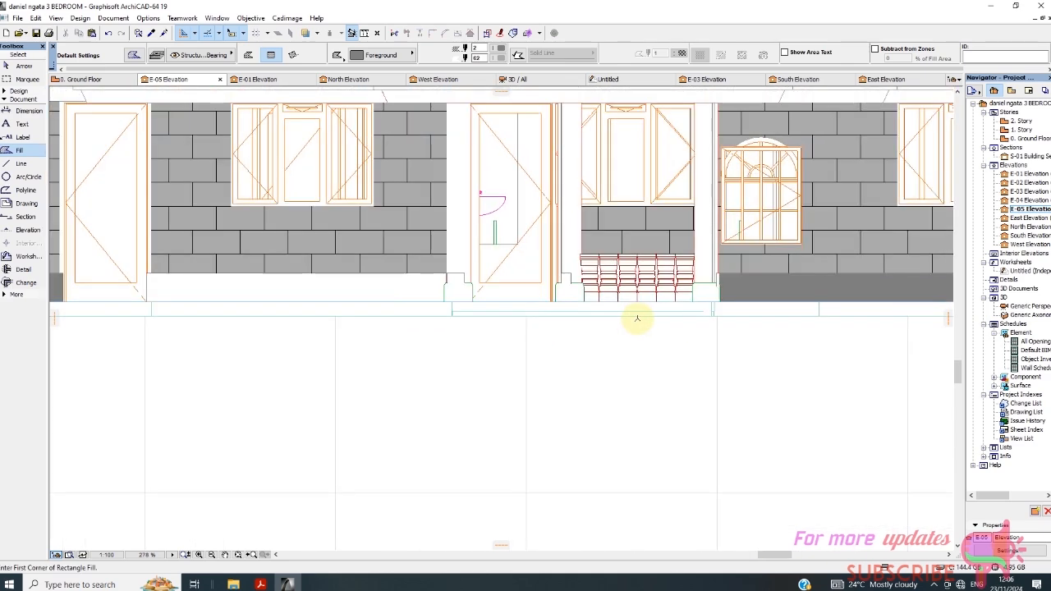
pyautogui.click(704, 298)
pyautogui.click(575, 296)
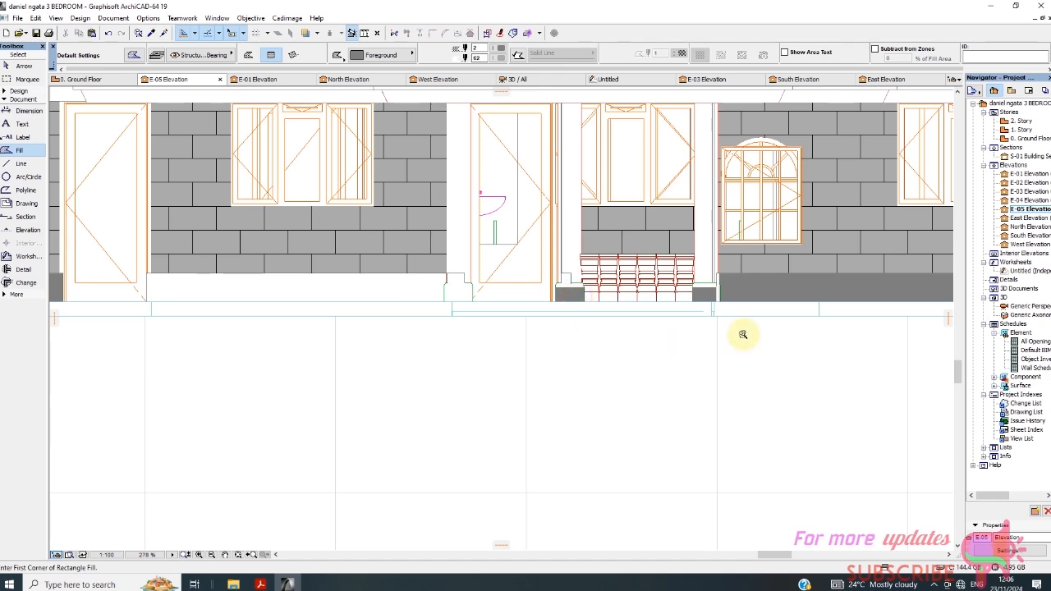
pyautogui.scroll(-3, 744, 334)
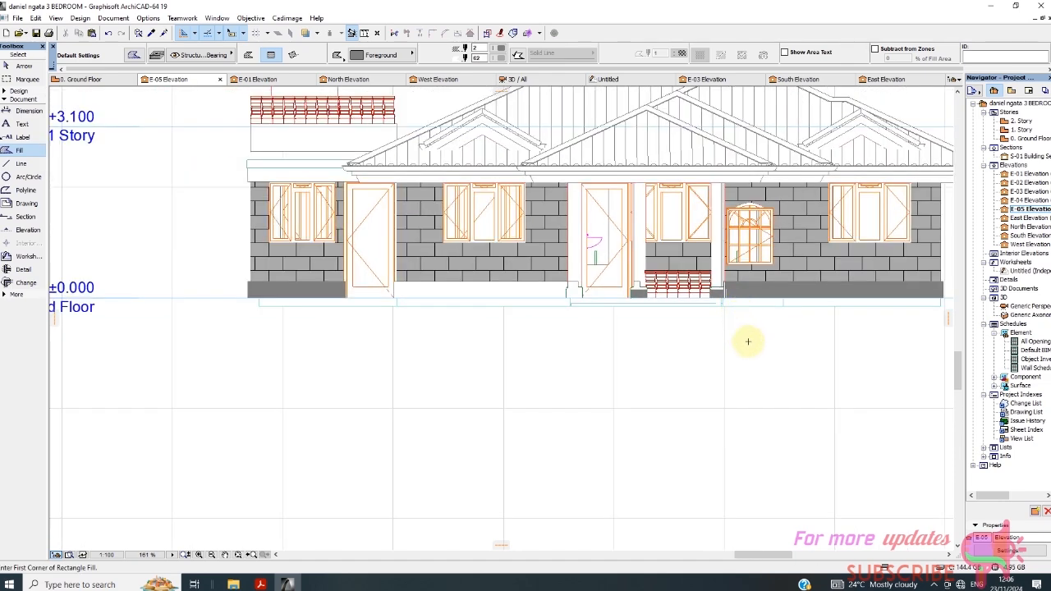
pyautogui.scroll(2, 508, 298)
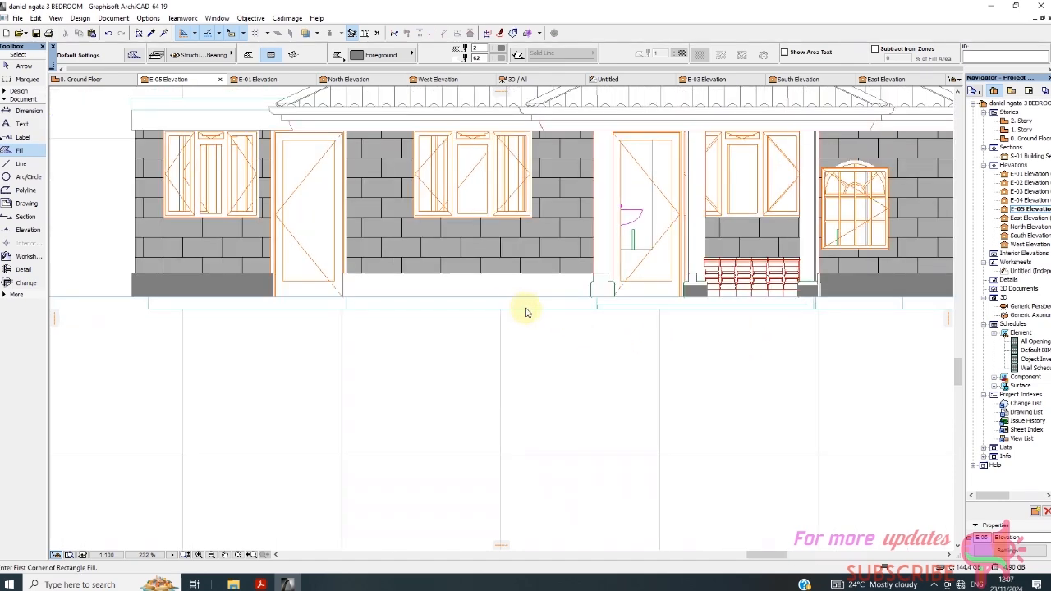
pyautogui.click(602, 291)
# Draw a rectangular grey Foreground fill over the plinth strip between the left door and the porch column.
pyautogui.click(573, 284)
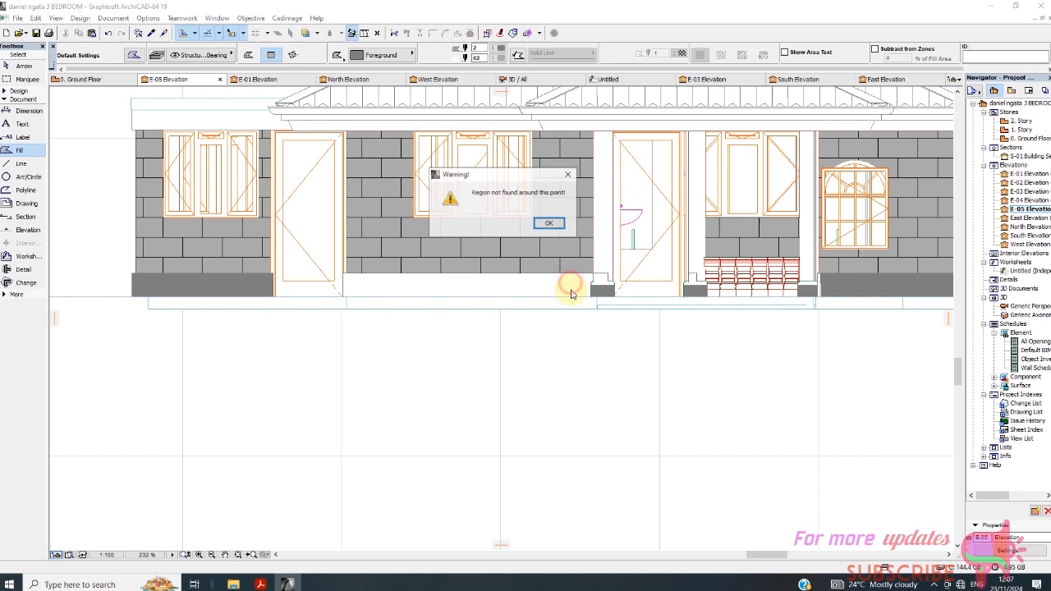
pyautogui.click(548, 226)
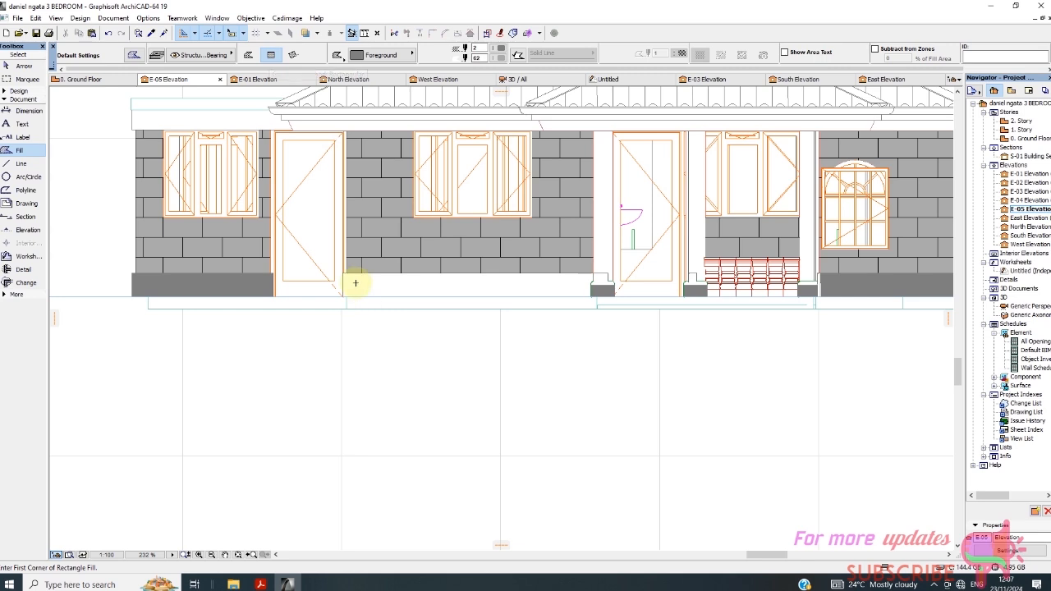
pyautogui.scroll(2, 351, 281)
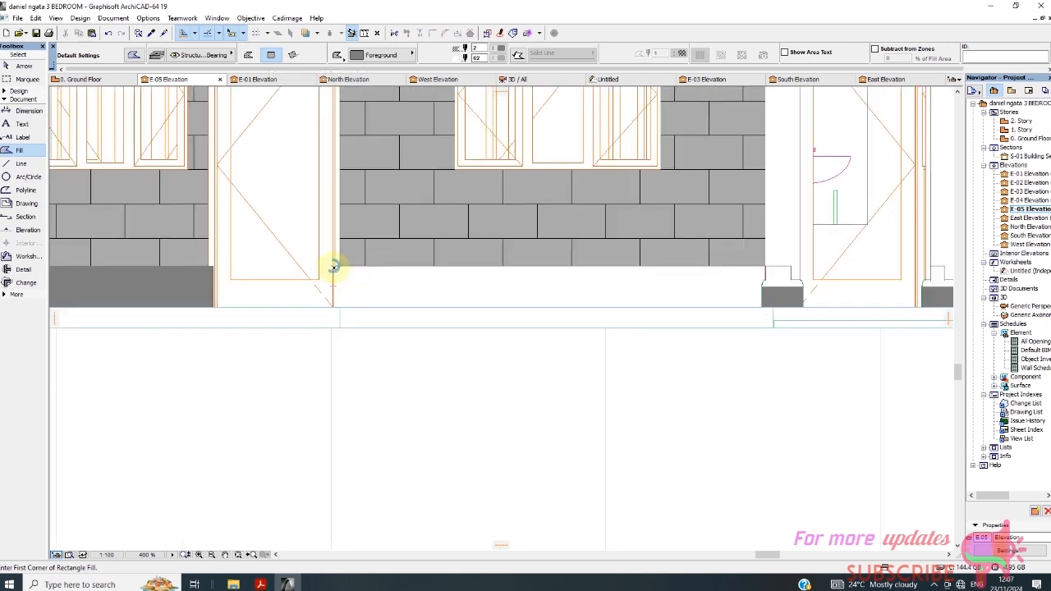
pyautogui.click(333, 266)
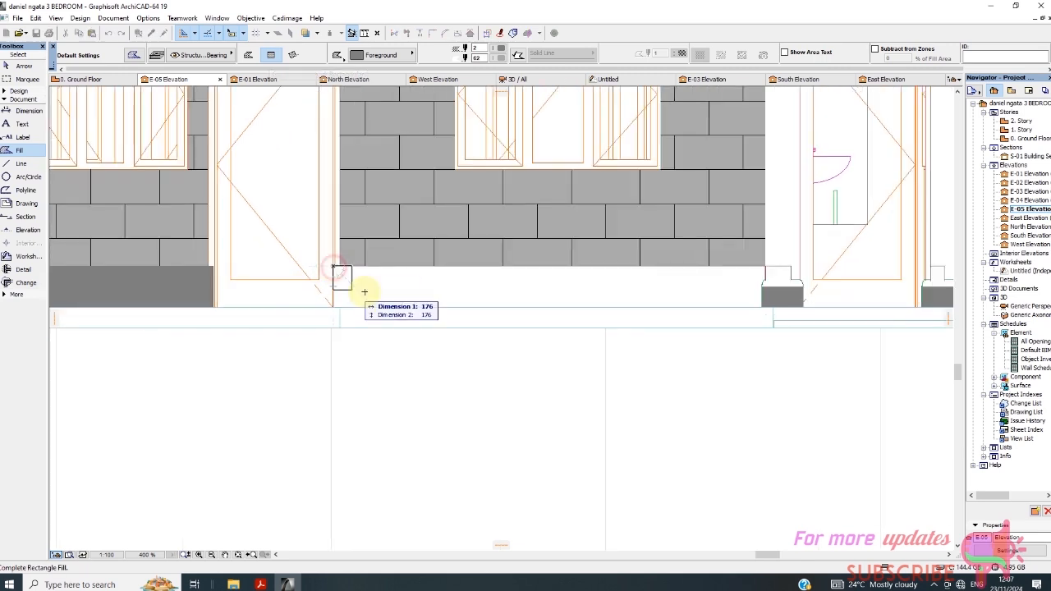
pyautogui.click(757, 308)
pyautogui.scroll(-2, 605, 272)
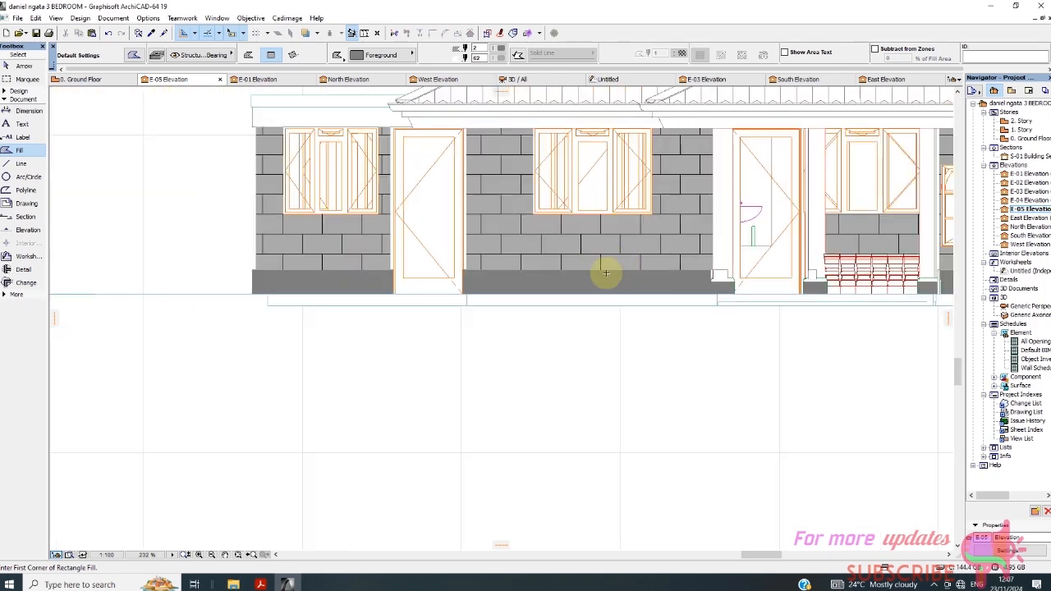
# Review the wall and plinth fills together with the roof lines across the whole elevation.
pyautogui.scroll(-4, 605, 272)
pyautogui.scroll(2, 509, 198)
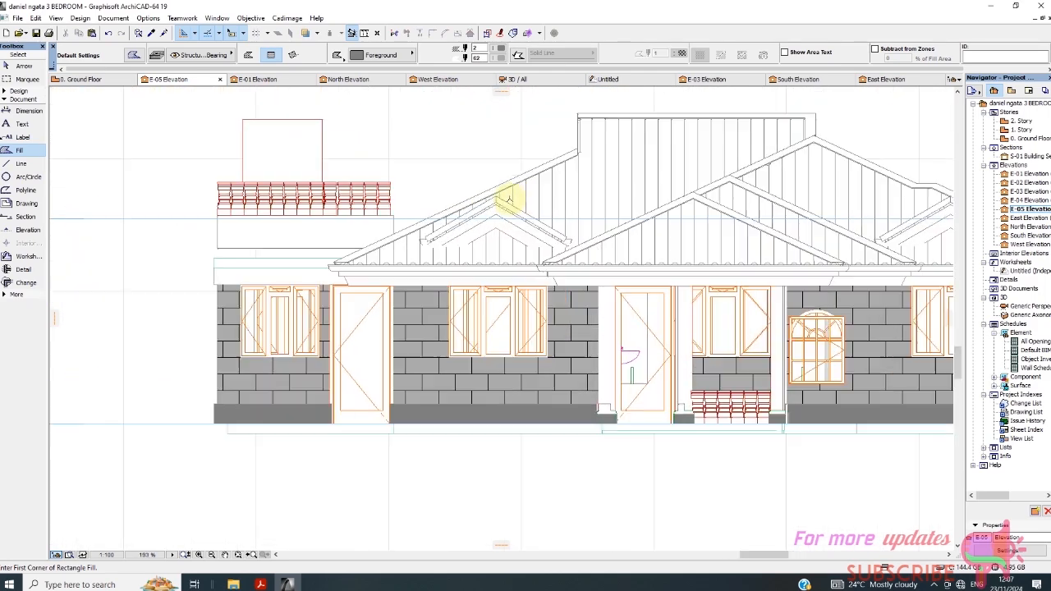
pyautogui.scroll(1, 462, 270)
pyautogui.scroll(-1, 452, 288)
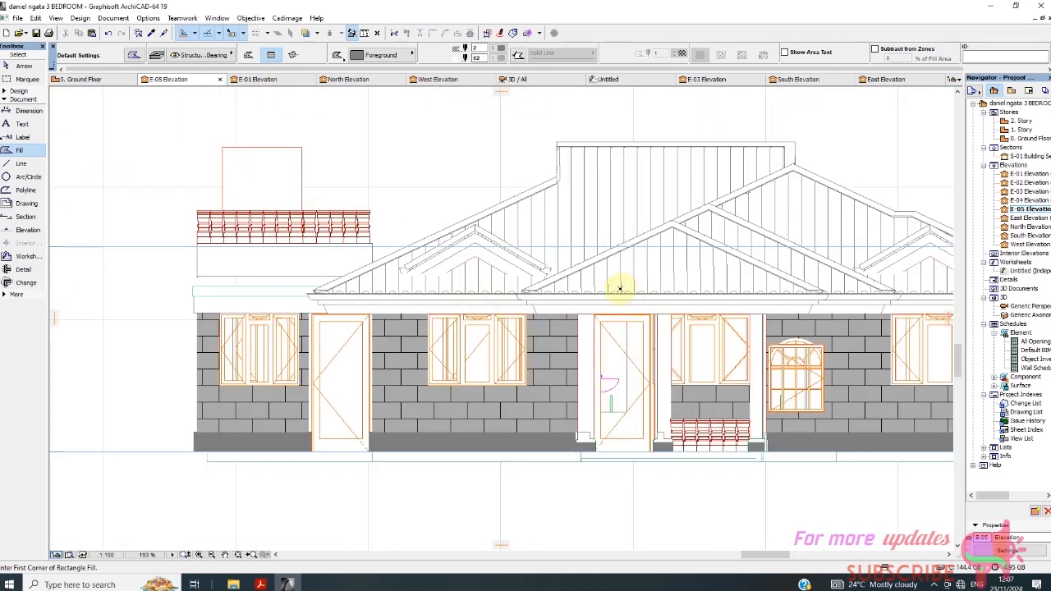
pyautogui.scroll(2, 611, 288)
pyautogui.scroll(-1, 591, 296)
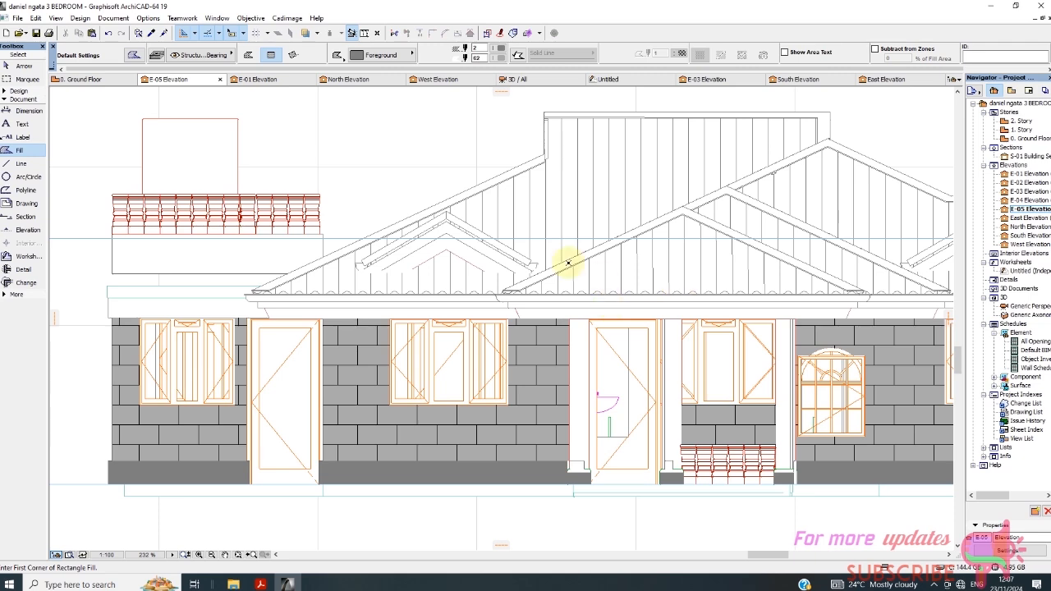
pyautogui.scroll(-2, 568, 262)
pyautogui.scroll(1, 493, 422)
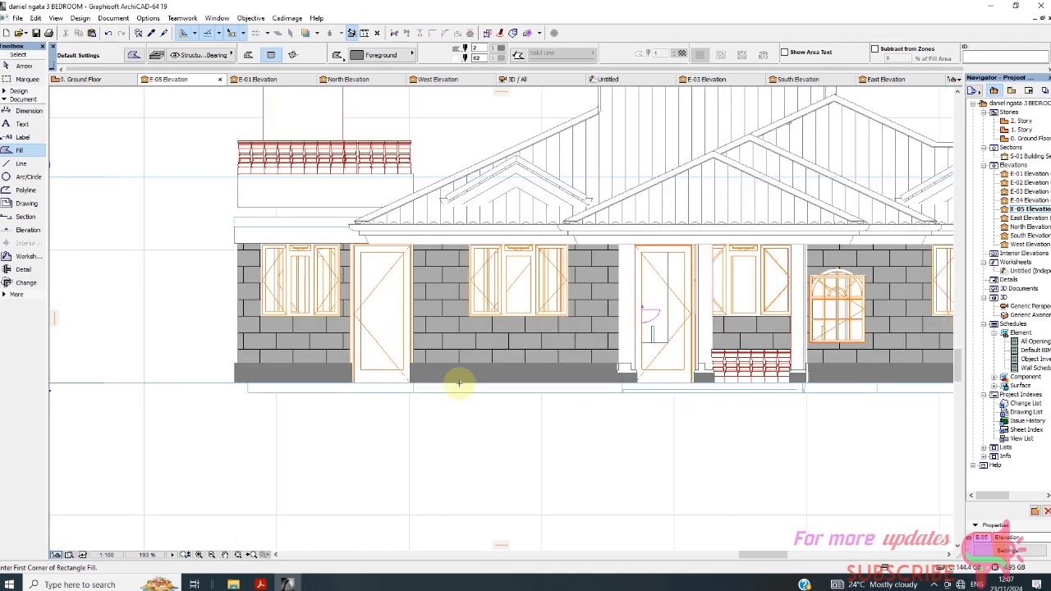
pyautogui.scroll(-1, 468, 324)
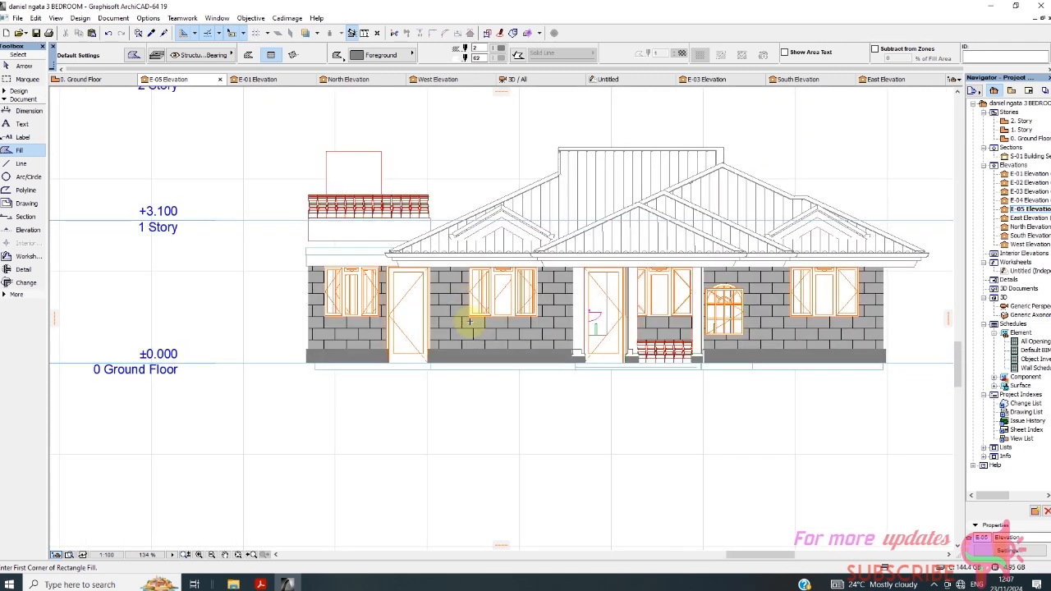
# Draw a vertical solid line downward from the lower left corner of the slab outline beneath the leftmost wall.
pyautogui.scroll(3, 324, 374)
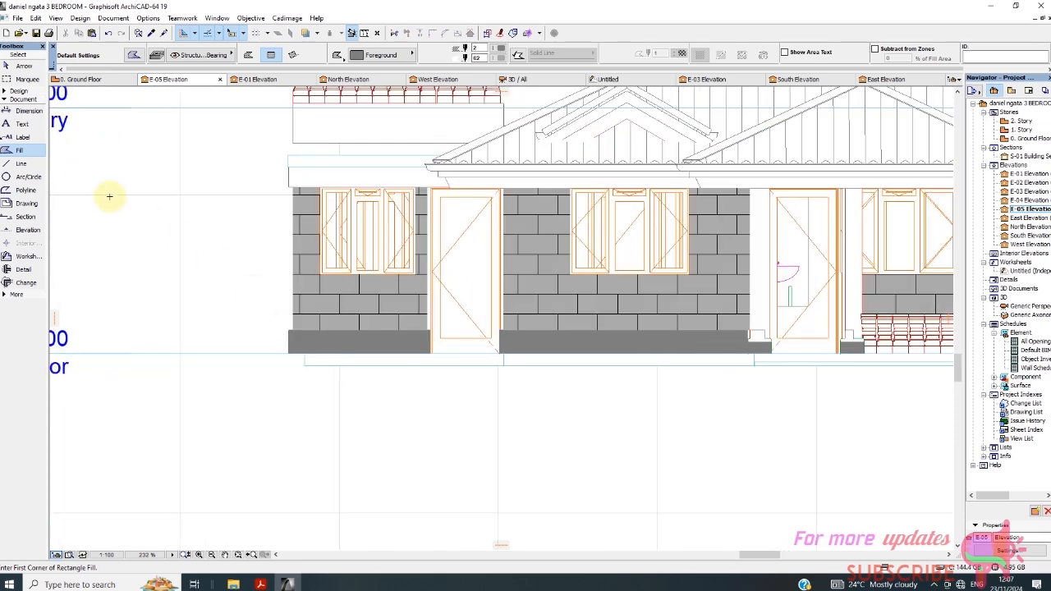
pyautogui.click(21, 163)
pyautogui.scroll(2, 275, 367)
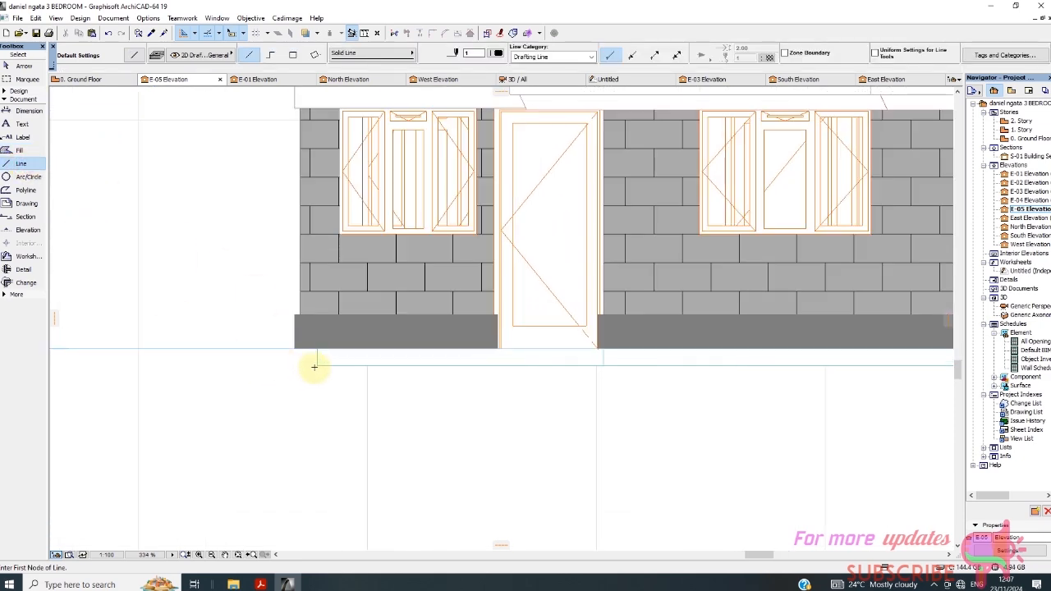
pyautogui.scroll(-2, 324, 423)
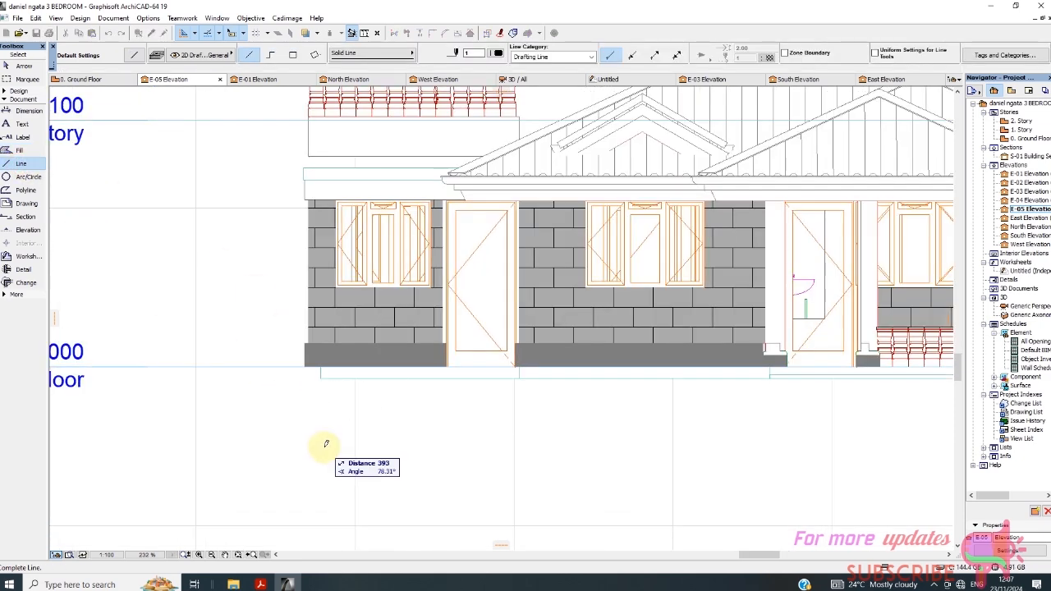
pyautogui.click(320, 451)
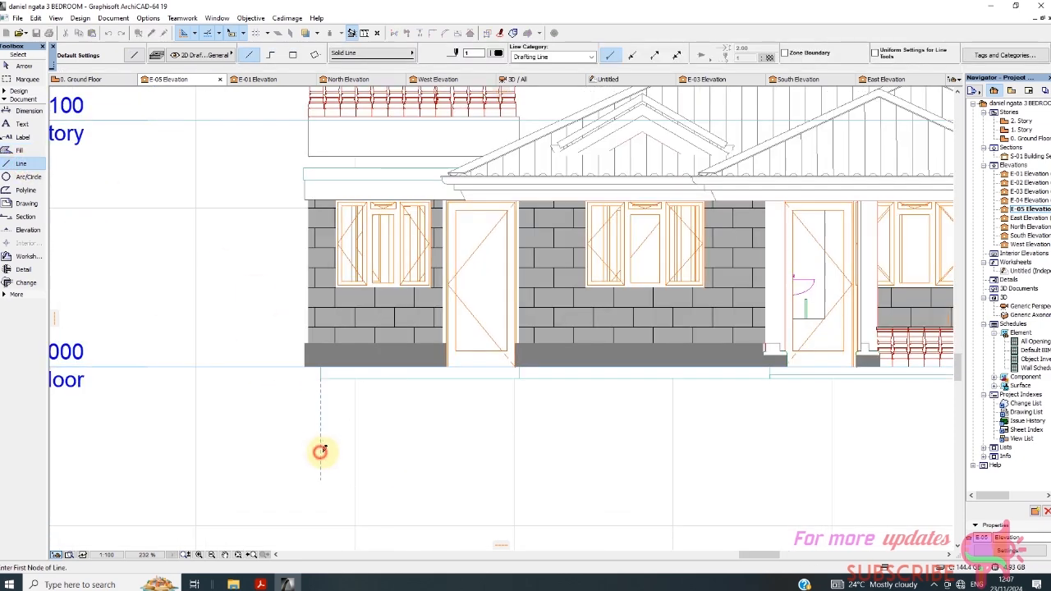
# Place a copy of the vertical line beneath the slab's left end 200 mm to its right.
pyautogui.click(23, 65)
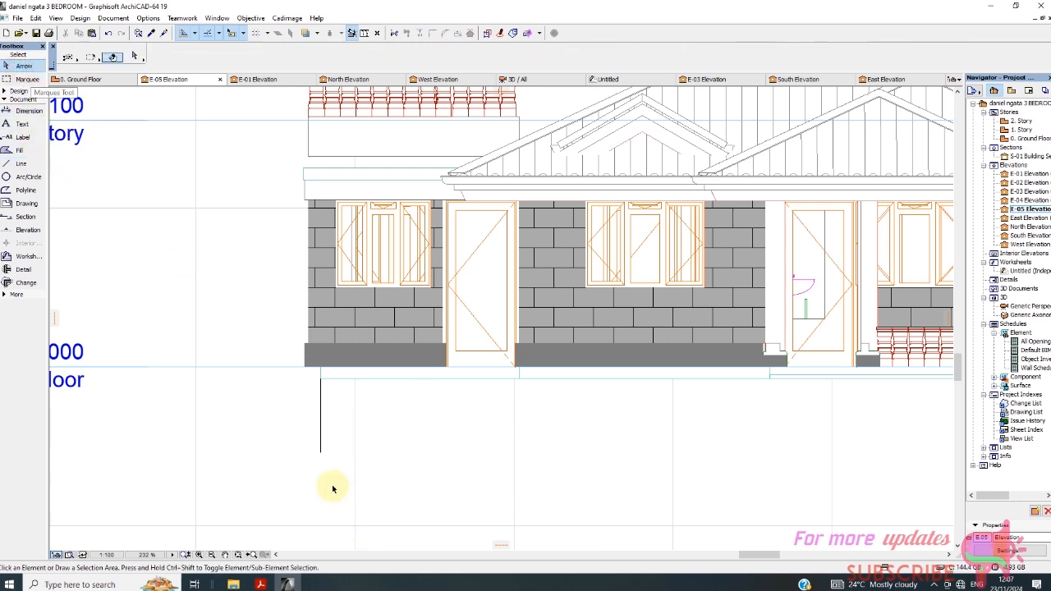
pyautogui.rightClick(334, 427)
pyautogui.click(382, 292)
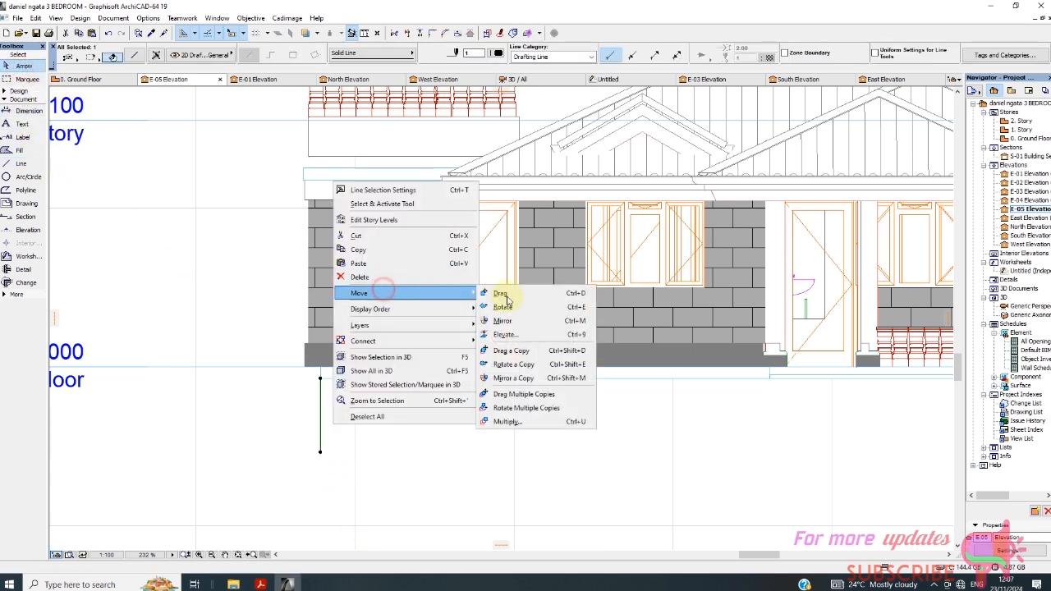
pyautogui.click(511, 350)
pyautogui.click(319, 451)
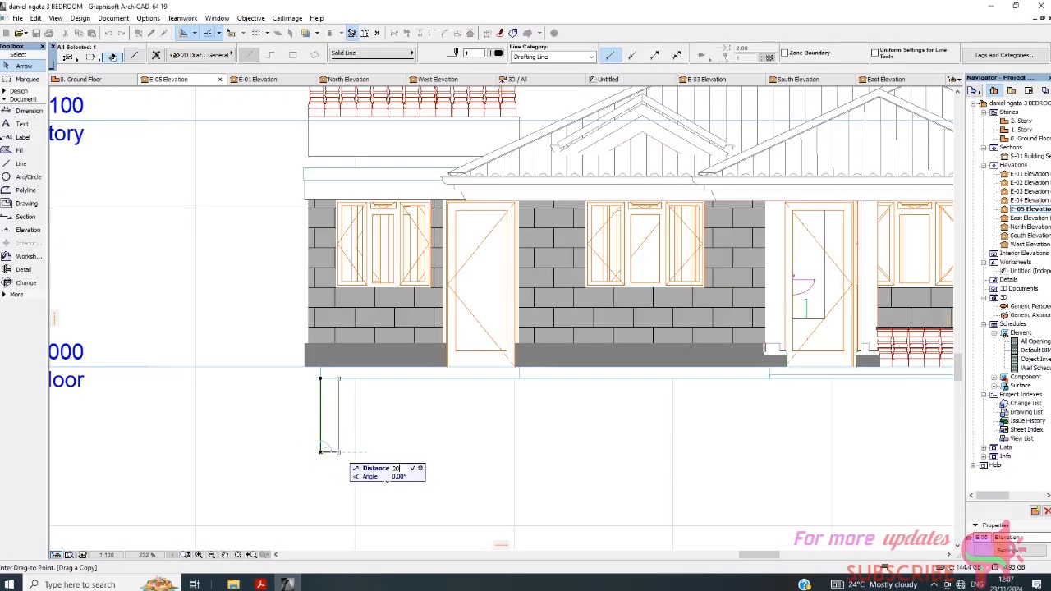
pyautogui.write('200')
pyautogui.click(337, 452)
pyautogui.click(362, 415)
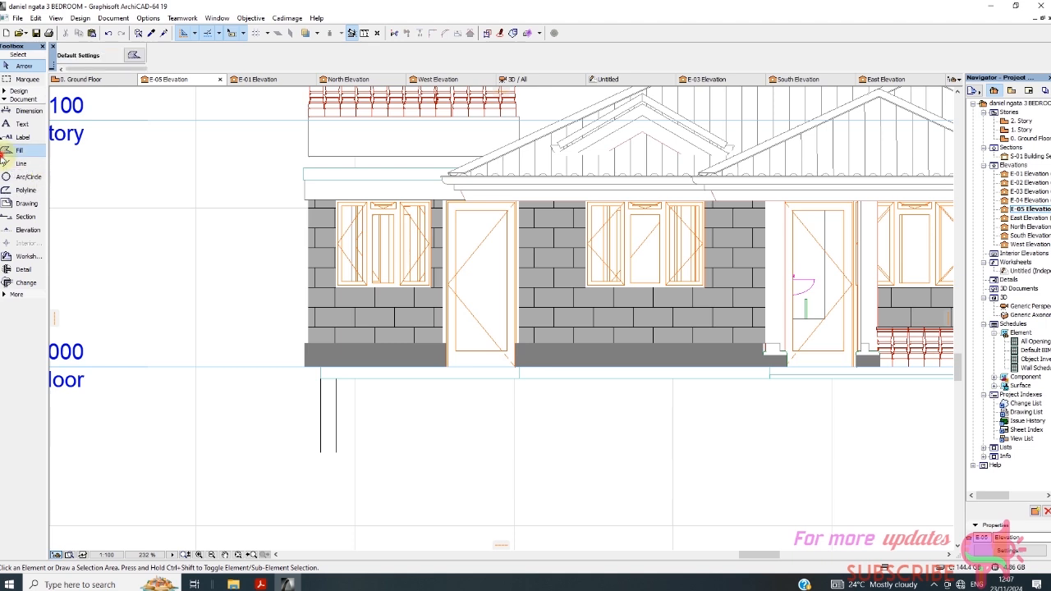
# Draw a 200 mm horizontal line joining the lower ends of the two vertical foundation wall lines.
pyautogui.click(21, 163)
pyautogui.scroll(3, 316, 476)
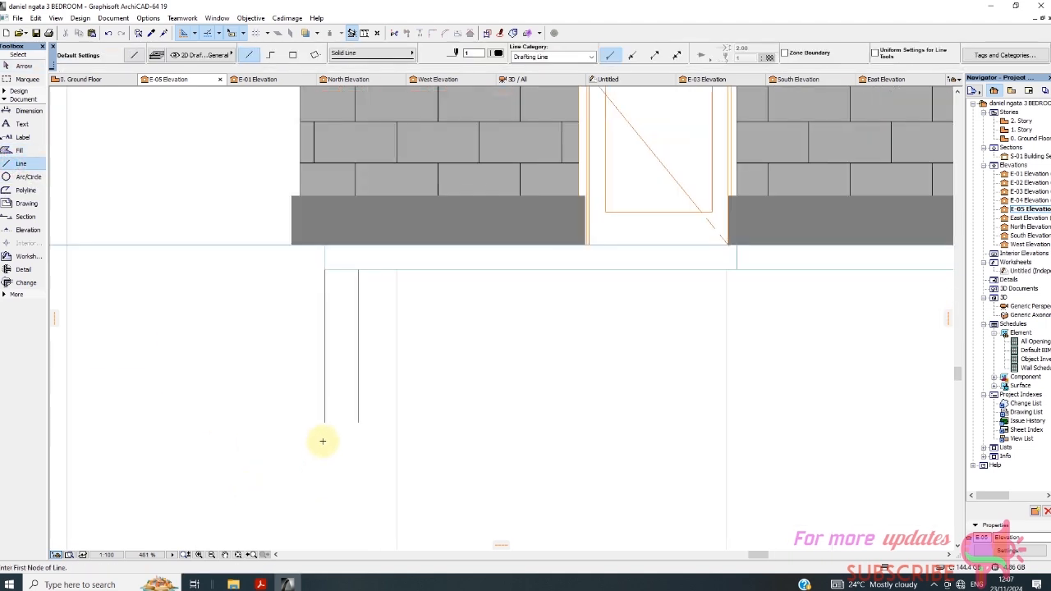
pyautogui.click(325, 422)
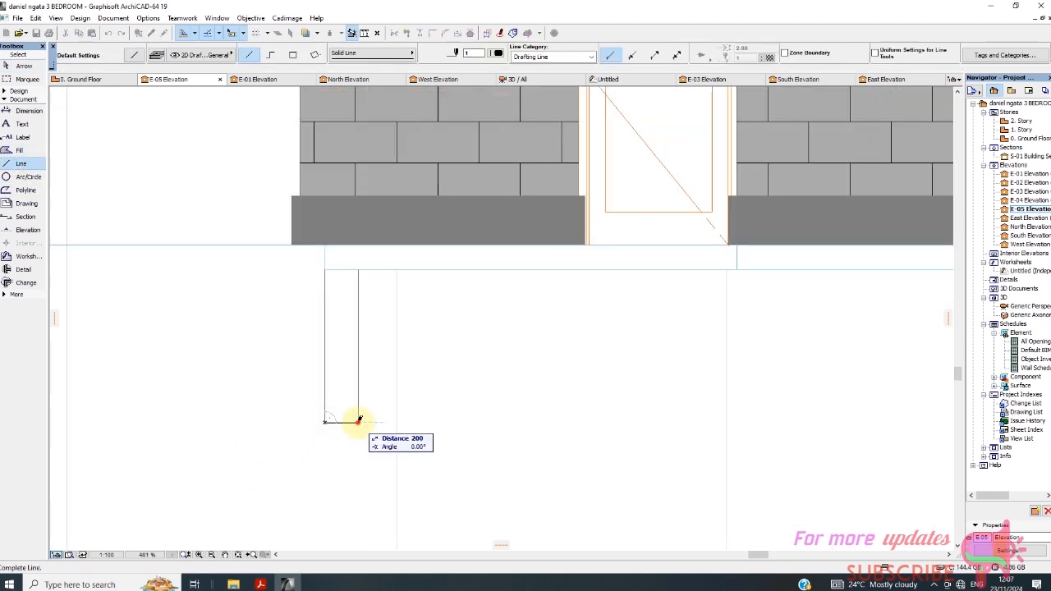
pyautogui.click(358, 422)
pyautogui.scroll(-3, 370, 335)
pyautogui.click(297, 417)
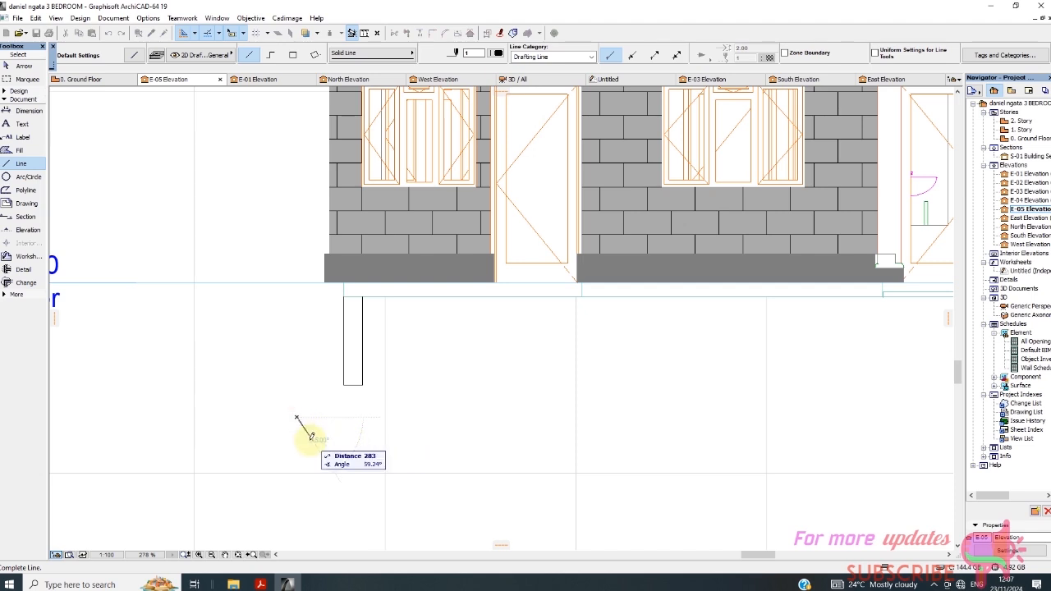
# Draw a 600 by 200 mm rectangular polyline in the empty area below and left of the foundation wall.
pyautogui.click(31, 190)
pyautogui.click(259, 422)
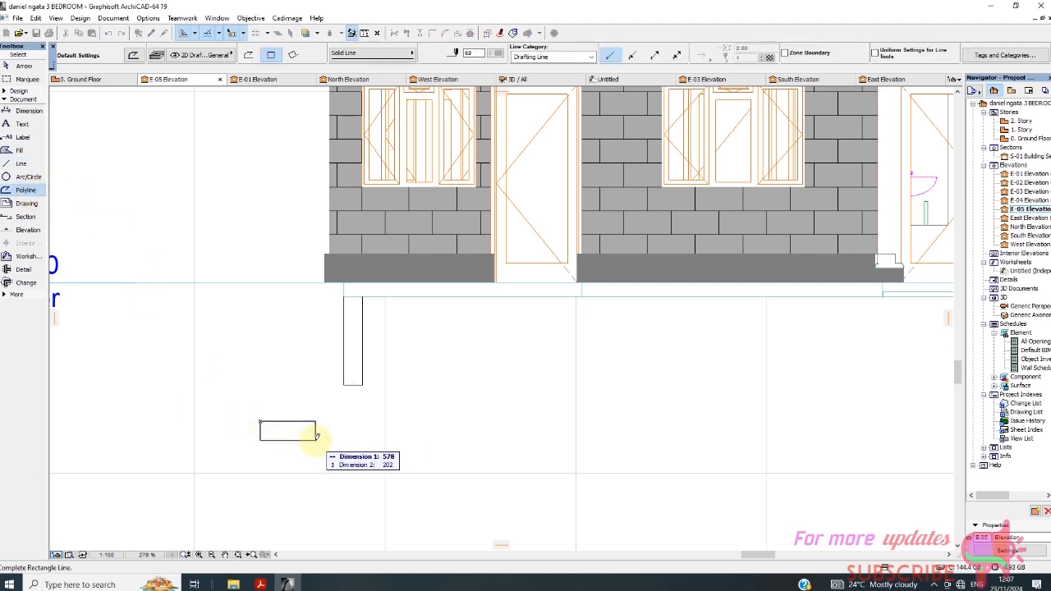
pyautogui.write('600')
pyautogui.press('Tab')
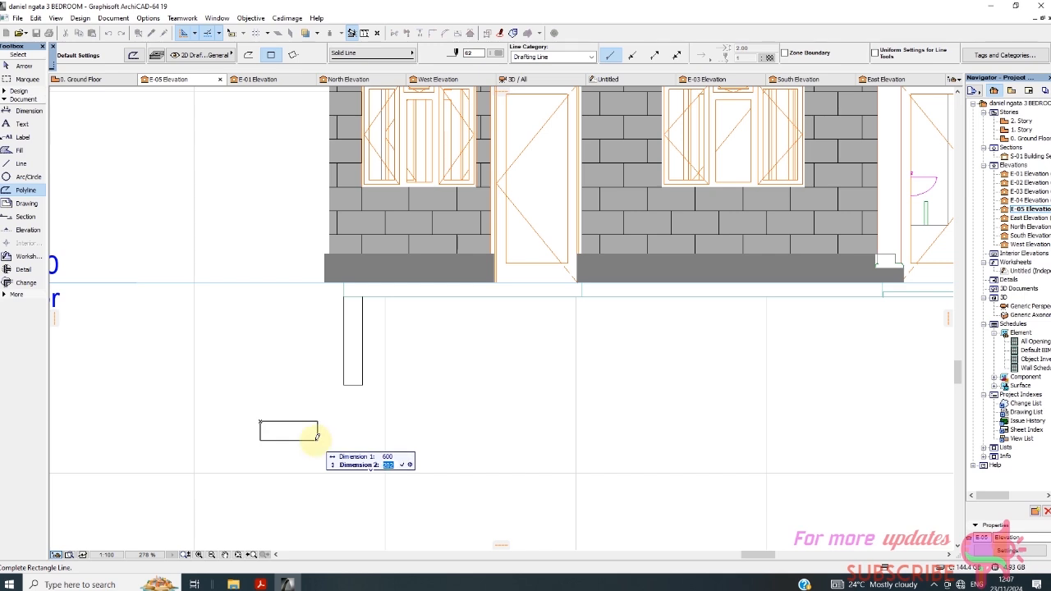
pyautogui.write('200')
pyautogui.press('Return')
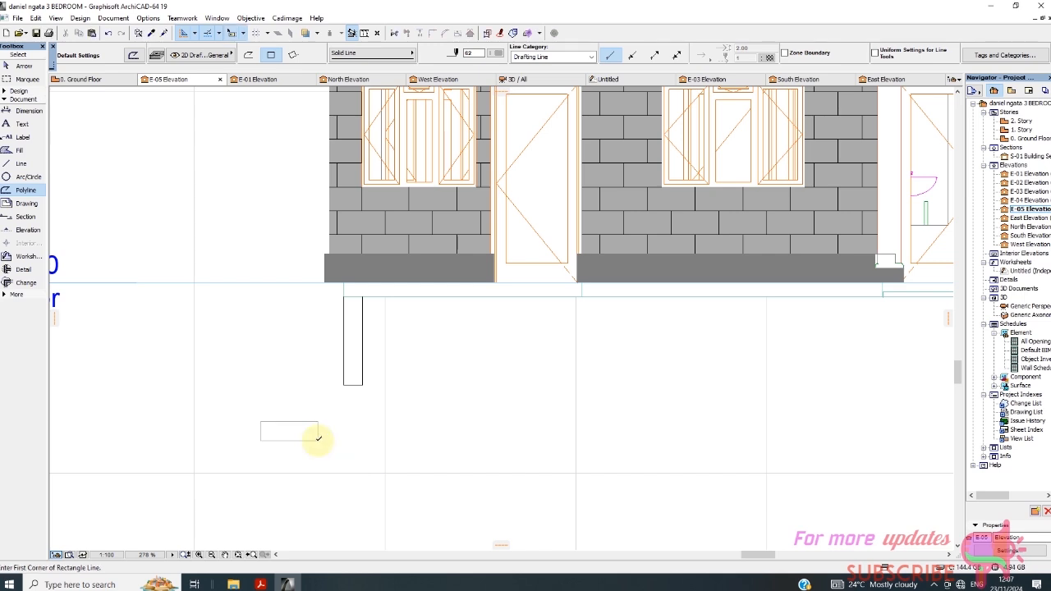
# Set the line pen of the footing rectangle to 1.
pyautogui.click(22, 65)
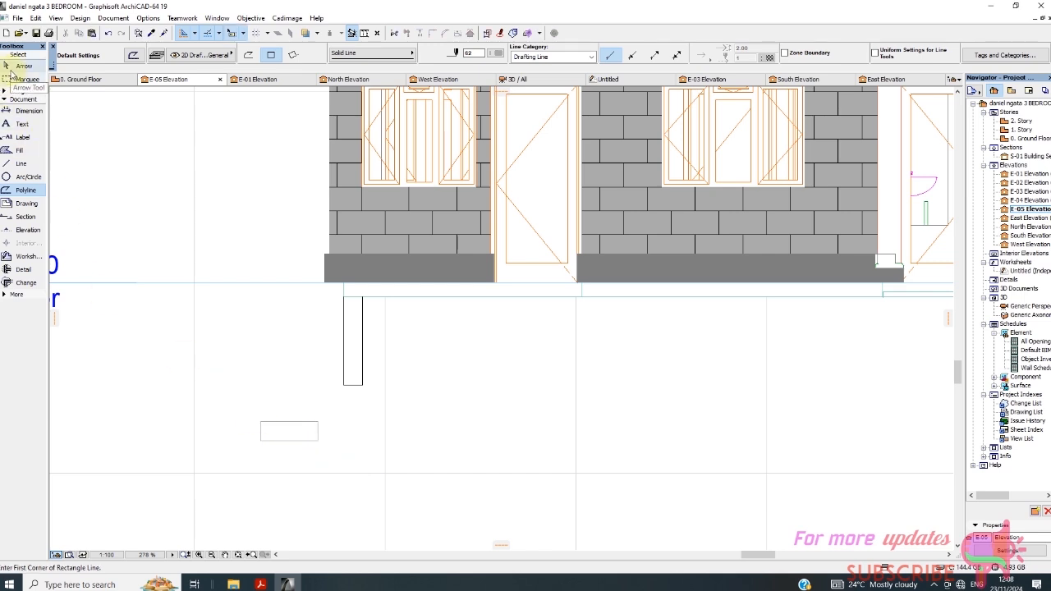
pyautogui.click(297, 429)
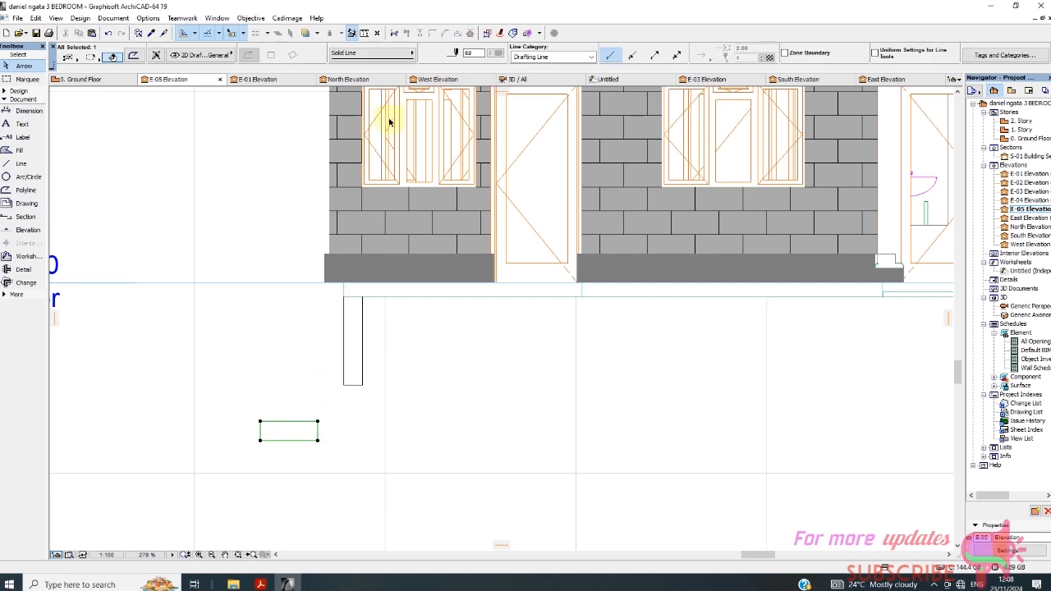
pyautogui.click(486, 54)
pyautogui.click(511, 44)
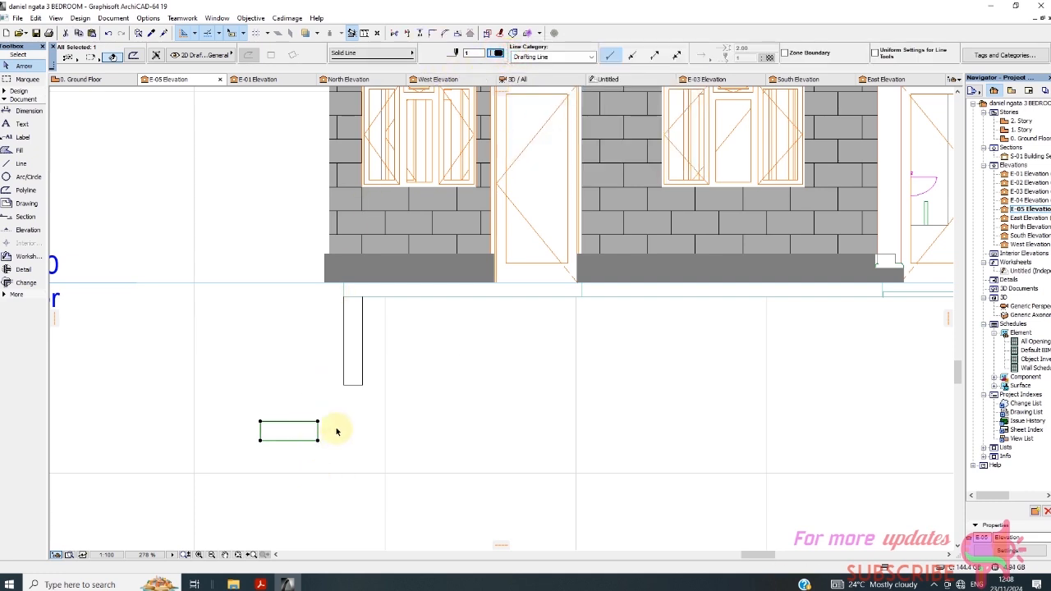
pyautogui.rightClick(257, 346)
pyautogui.moveTo(383, 215)
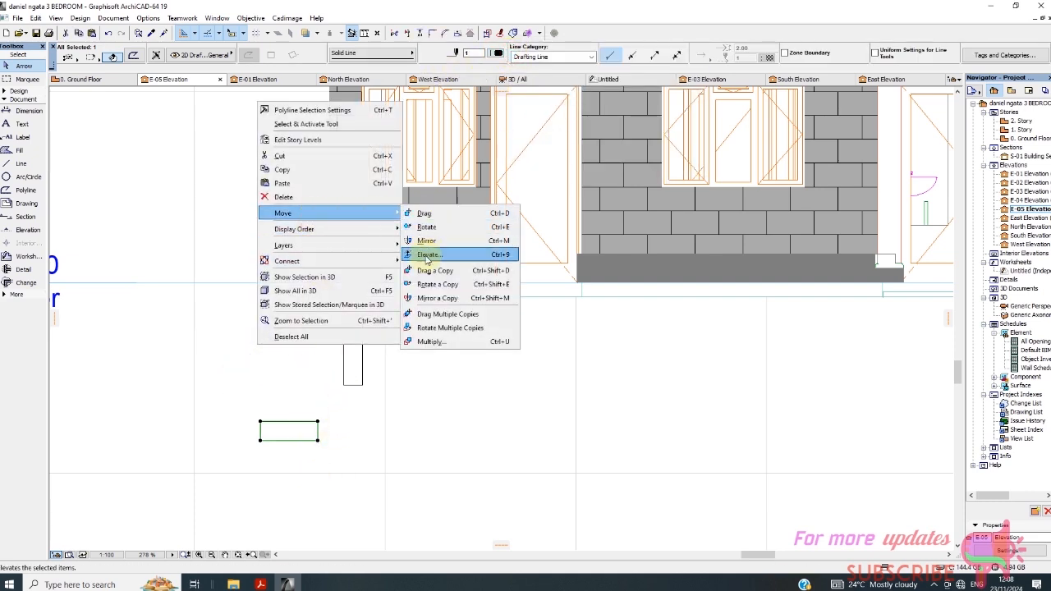
pyautogui.click(423, 212)
pyautogui.click(282, 423)
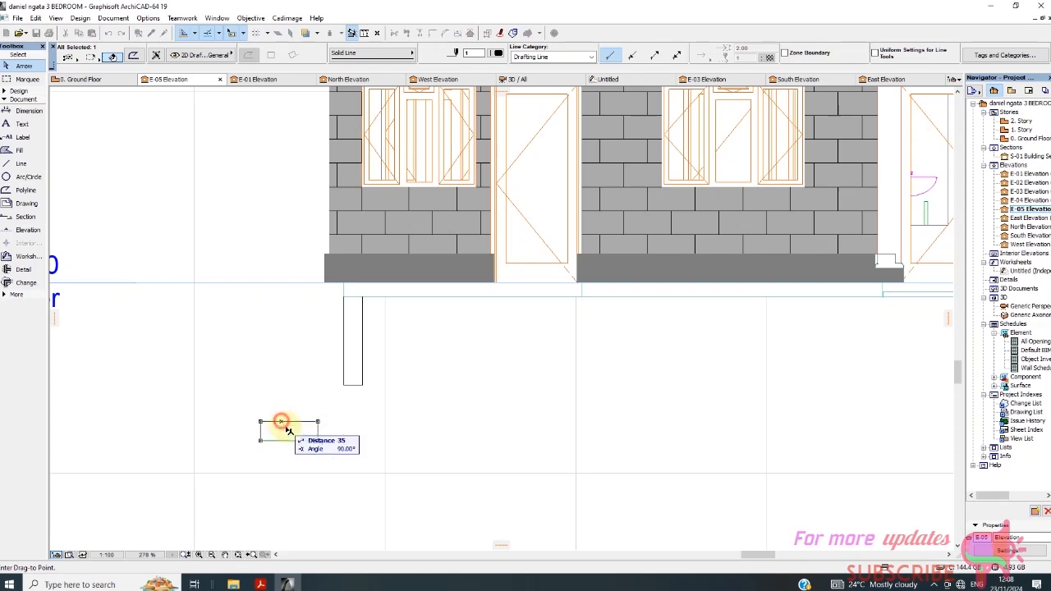
pyautogui.click(286, 432)
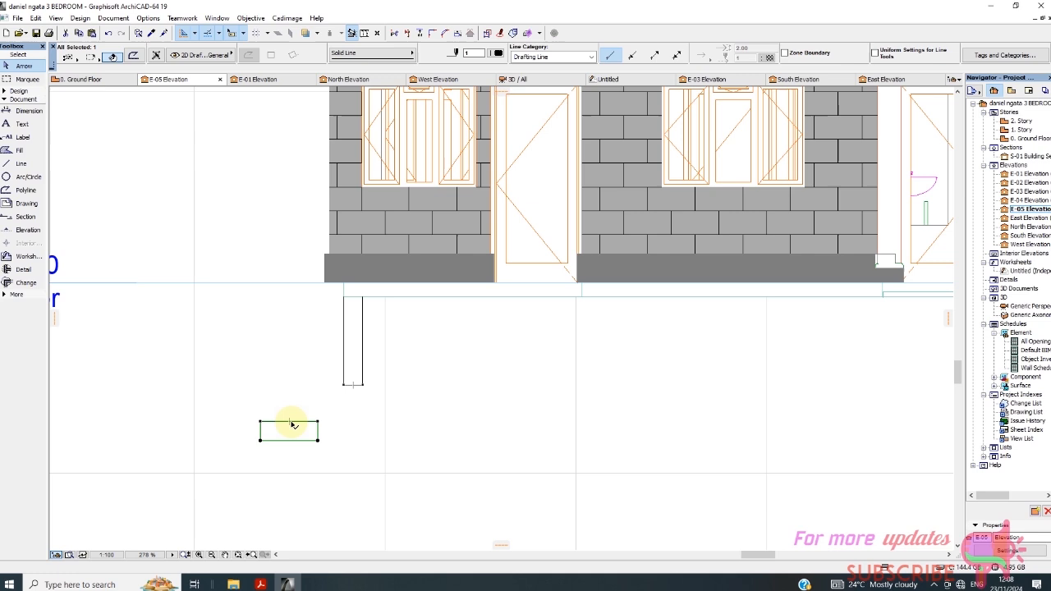
# Move the footing rectangle by its top-edge midpoint to the midpoint of the foundation wall's bottom line.
pyautogui.rightClick(370, 422)
pyautogui.moveTo(450, 283)
pyautogui.click(548, 287)
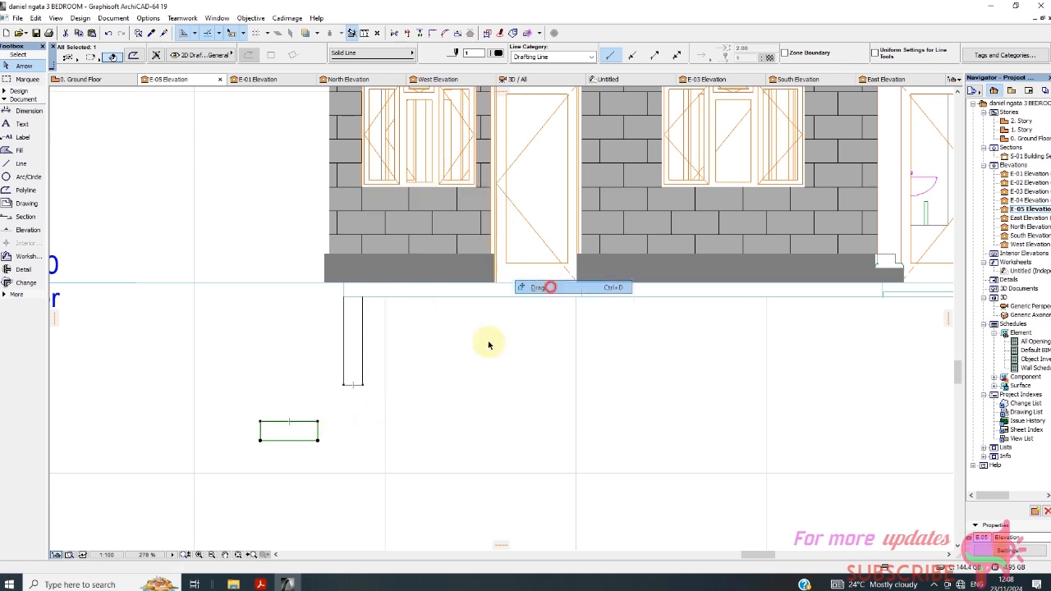
pyautogui.click(289, 422)
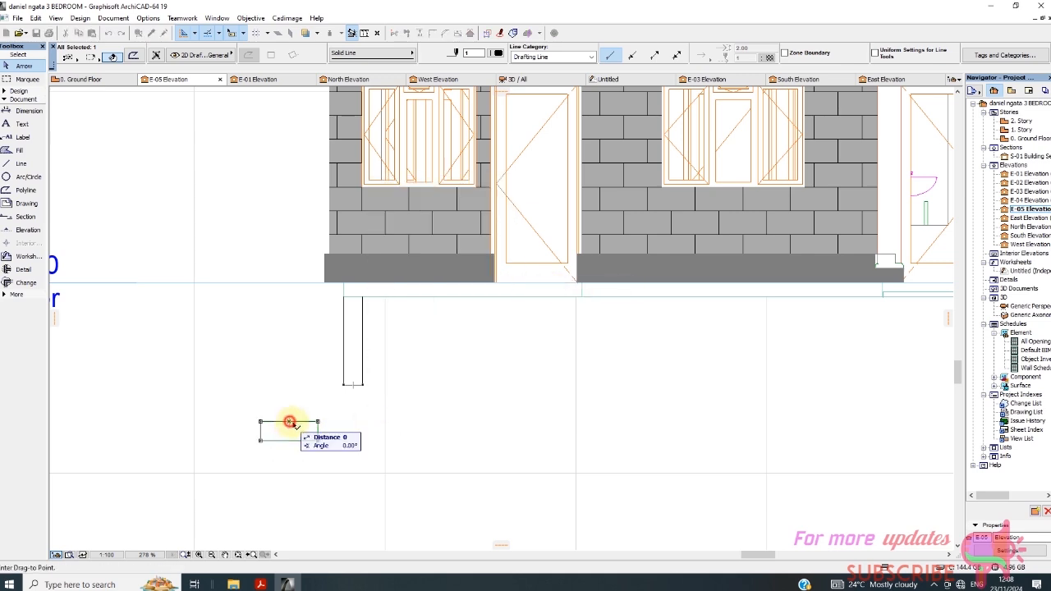
pyautogui.click(351, 385)
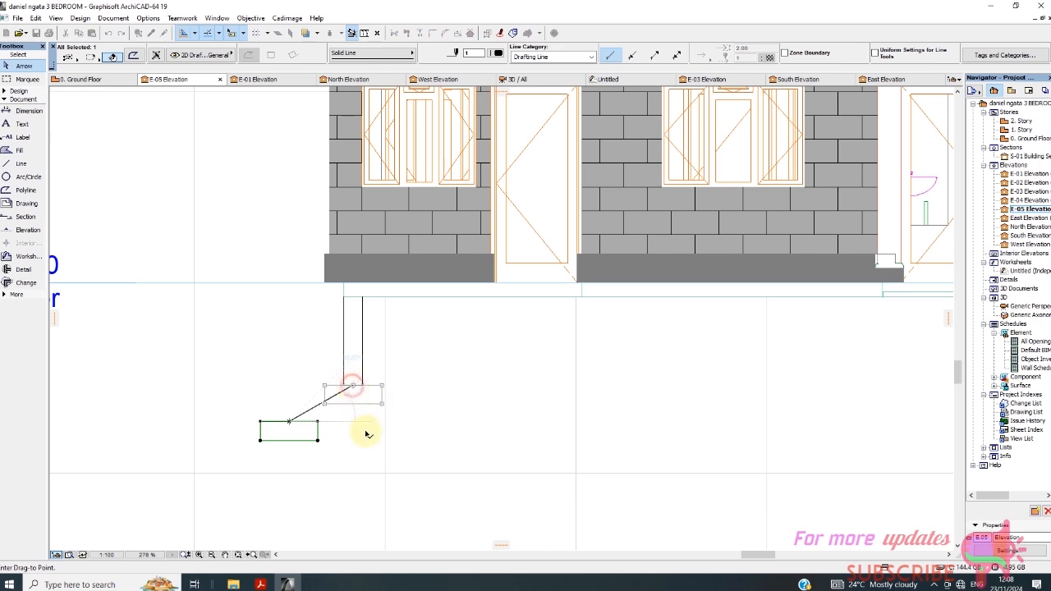
pyautogui.click(384, 427)
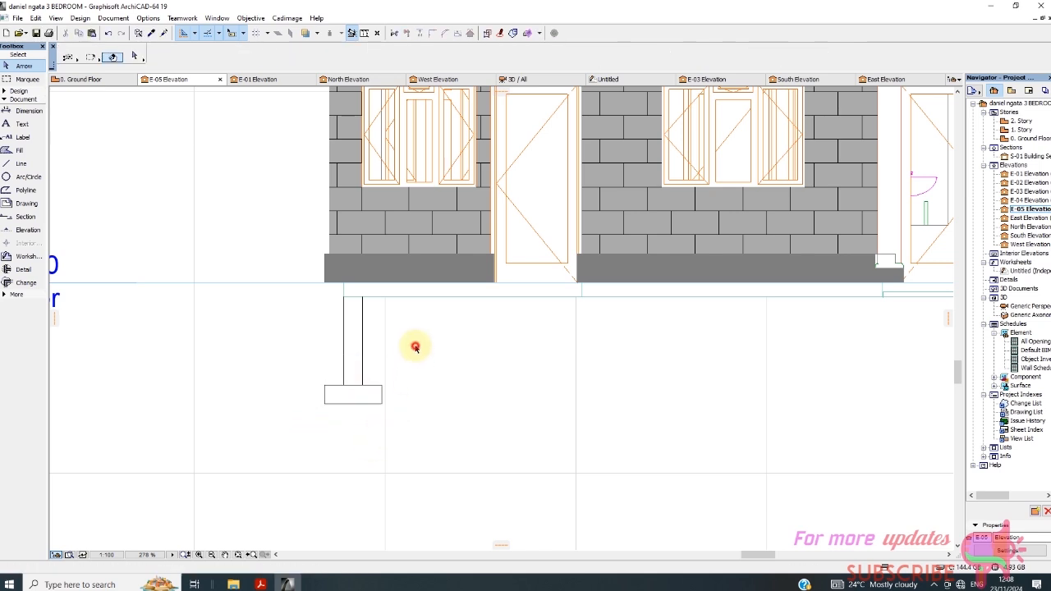
# Copy the whole foundation wall and footing from the slab's left end to its lower right corner, aligned by the wall's outer right line.
pyautogui.moveTo(415, 348); pyautogui.dragTo(263, 440)
pyautogui.scroll(-3, 251, 419)
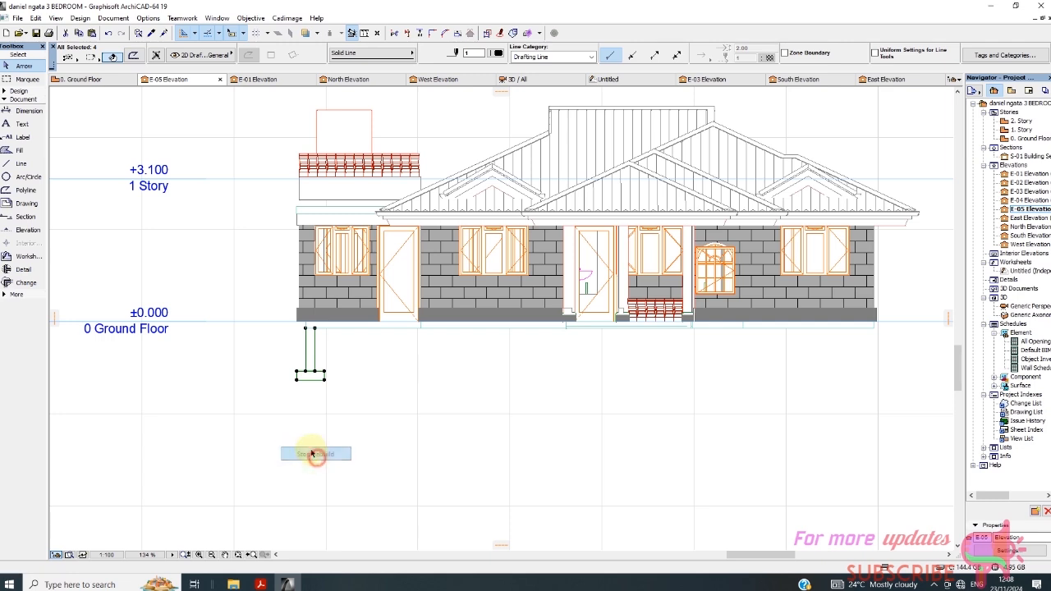
pyautogui.rightClick(309, 441)
pyautogui.moveTo(364, 301)
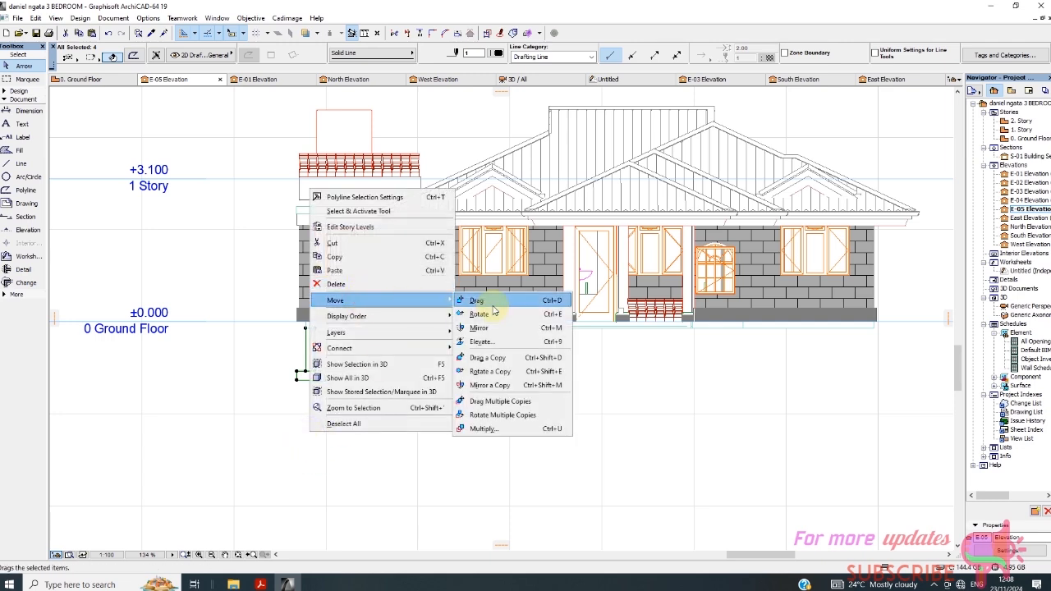
pyautogui.click(495, 358)
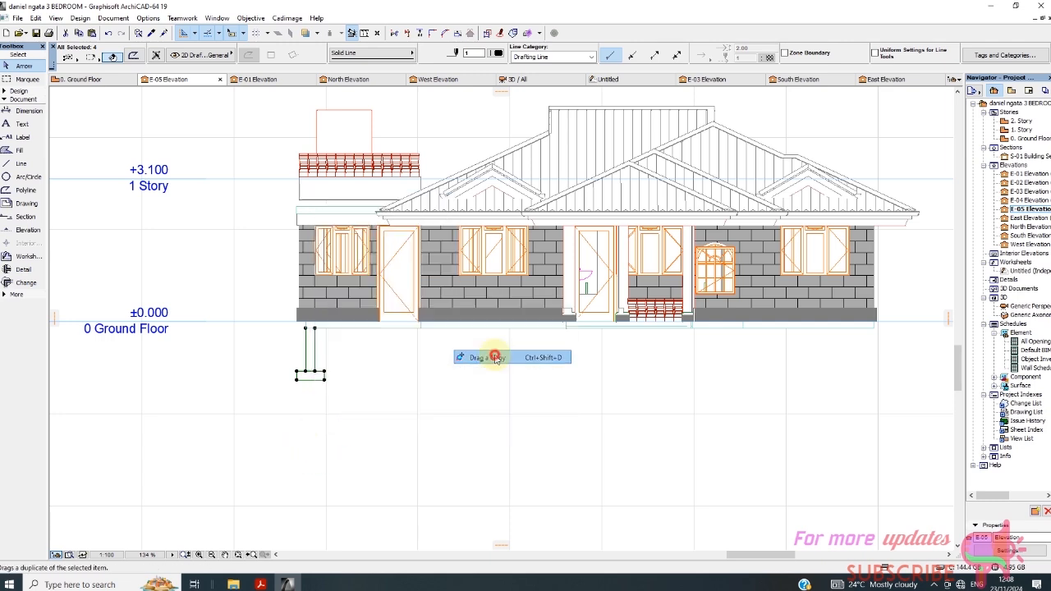
pyautogui.click(313, 328)
pyautogui.scroll(3, 873, 330)
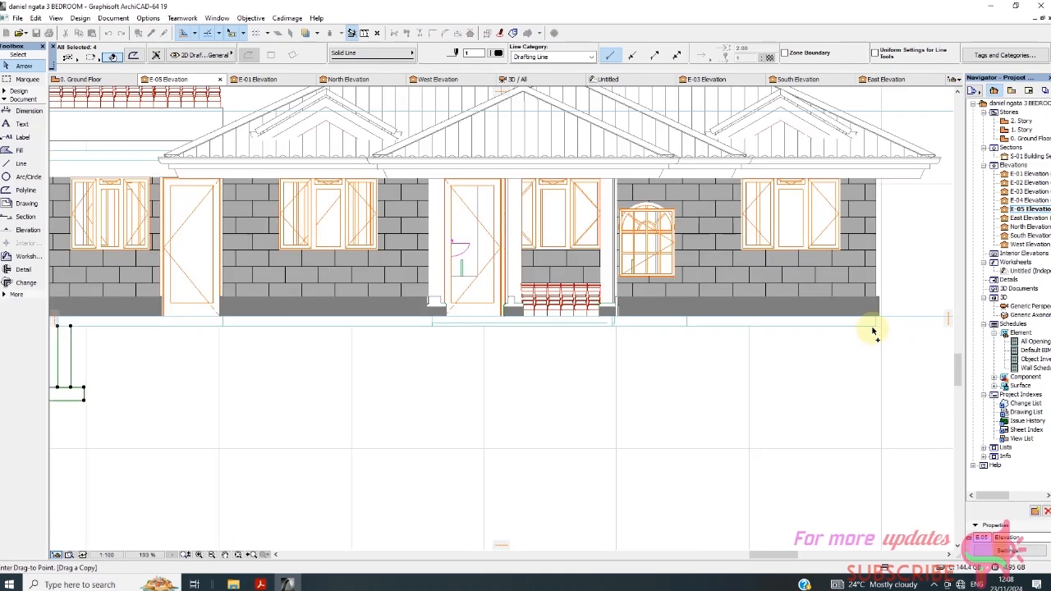
pyautogui.click(872, 328)
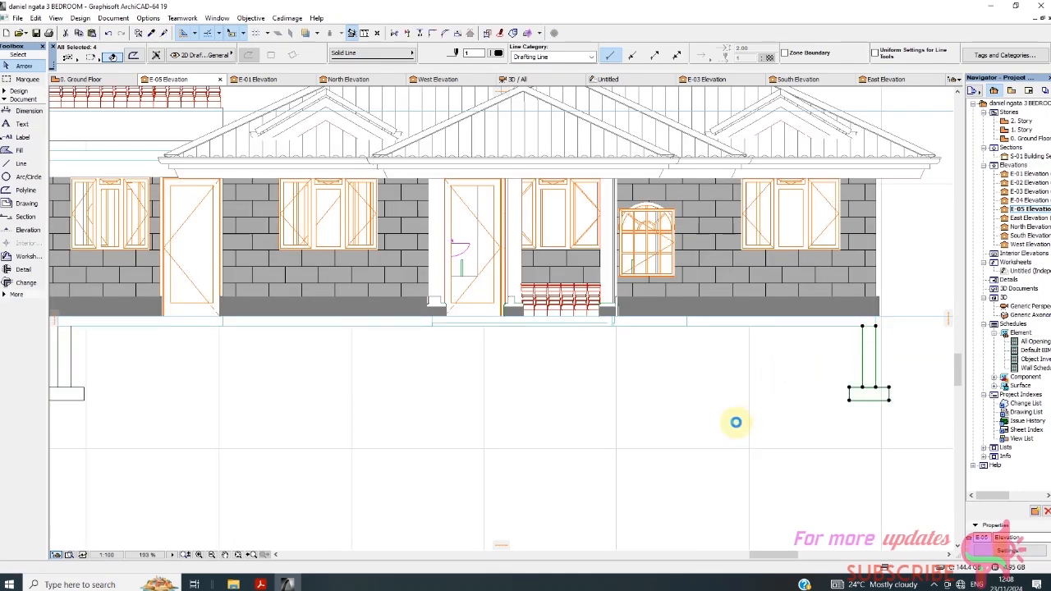
pyautogui.click(469, 432)
# Set up a polygonal fill with the Fieldstone 02 symbol pattern.
pyautogui.scroll(-2, 469, 432)
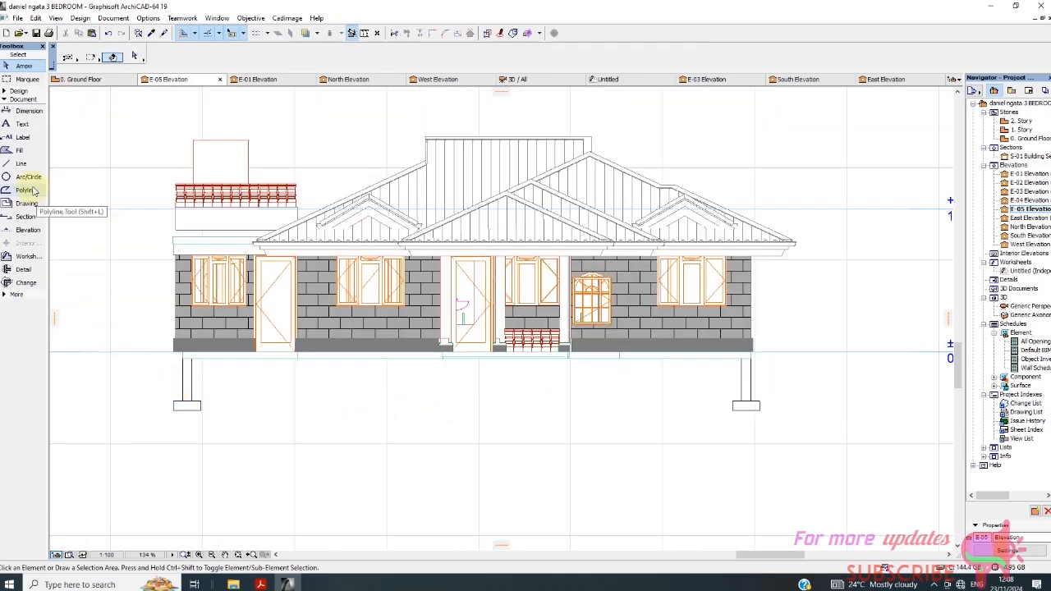
pyautogui.click(18, 150)
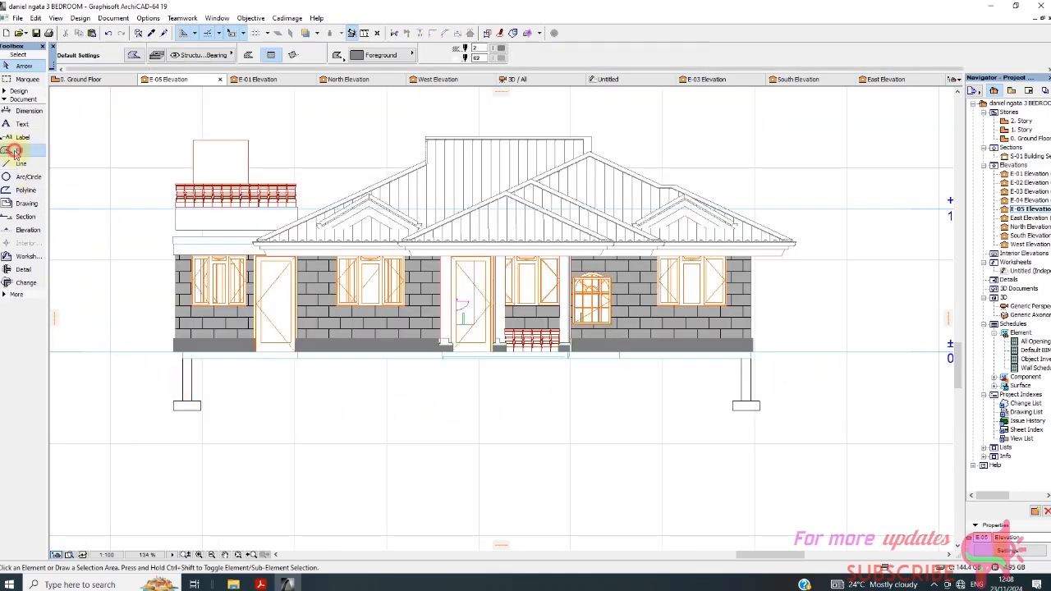
pyautogui.click(248, 56)
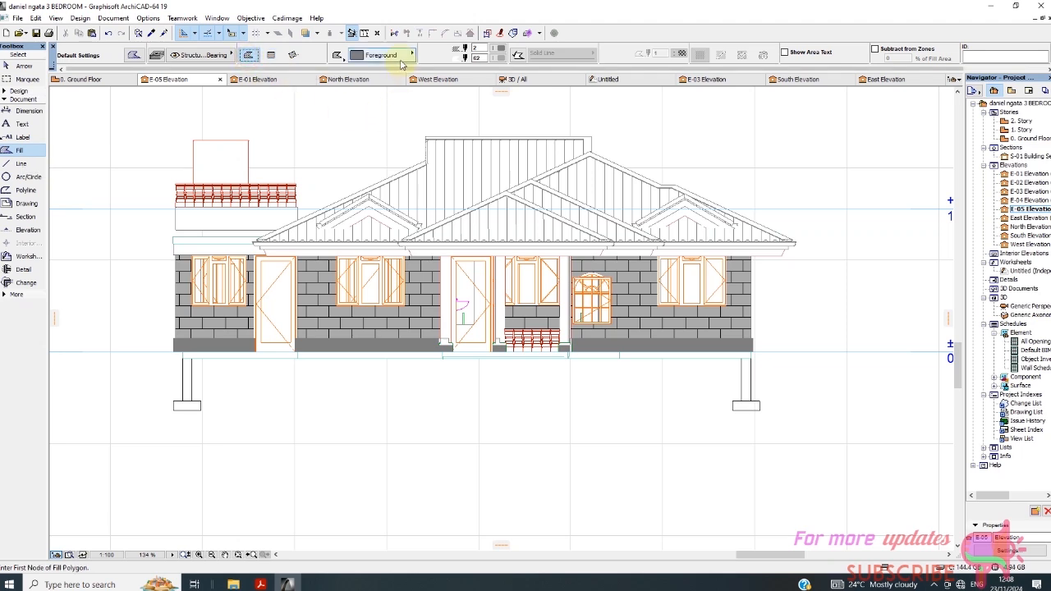
pyautogui.click(400, 56)
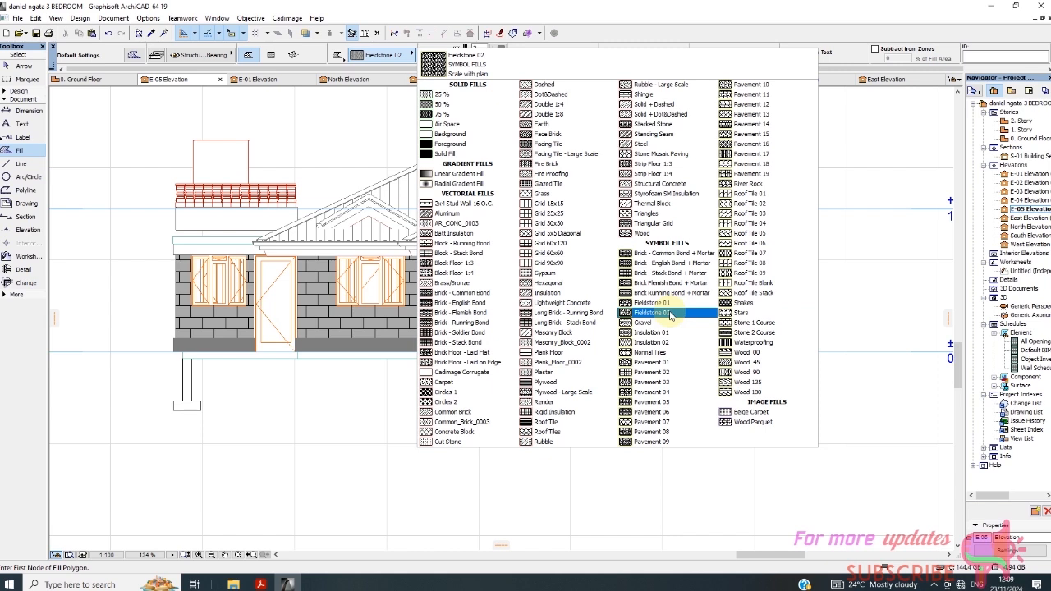
pyautogui.click(671, 314)
# Draw a Fieldstone 02 polygon fill directly beneath the slab between the two foundation walls, with its underside sloping down to each wall.
pyautogui.scroll(2, 187, 382)
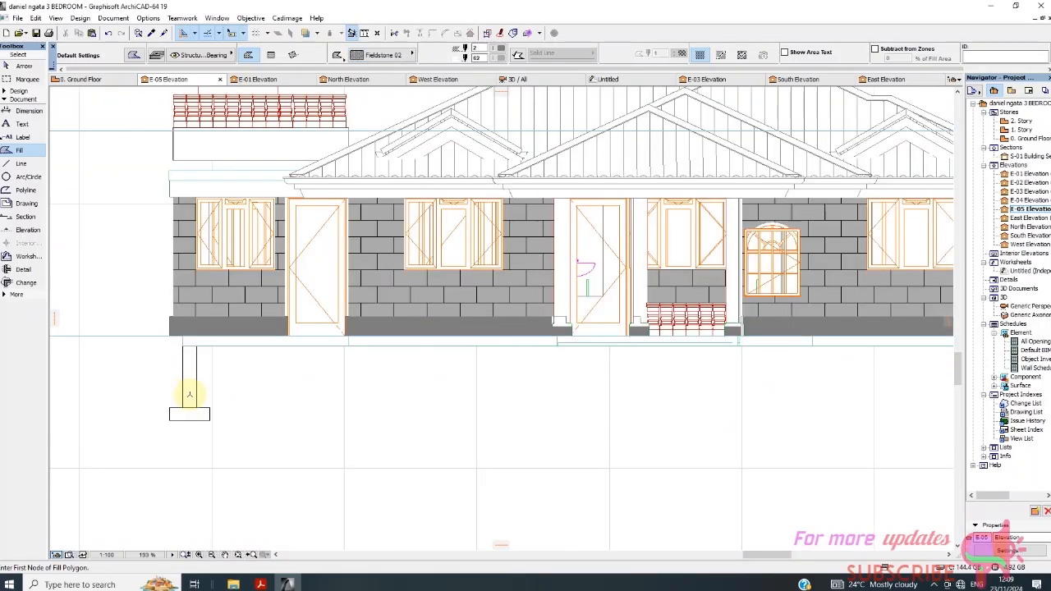
pyautogui.click(196, 382)
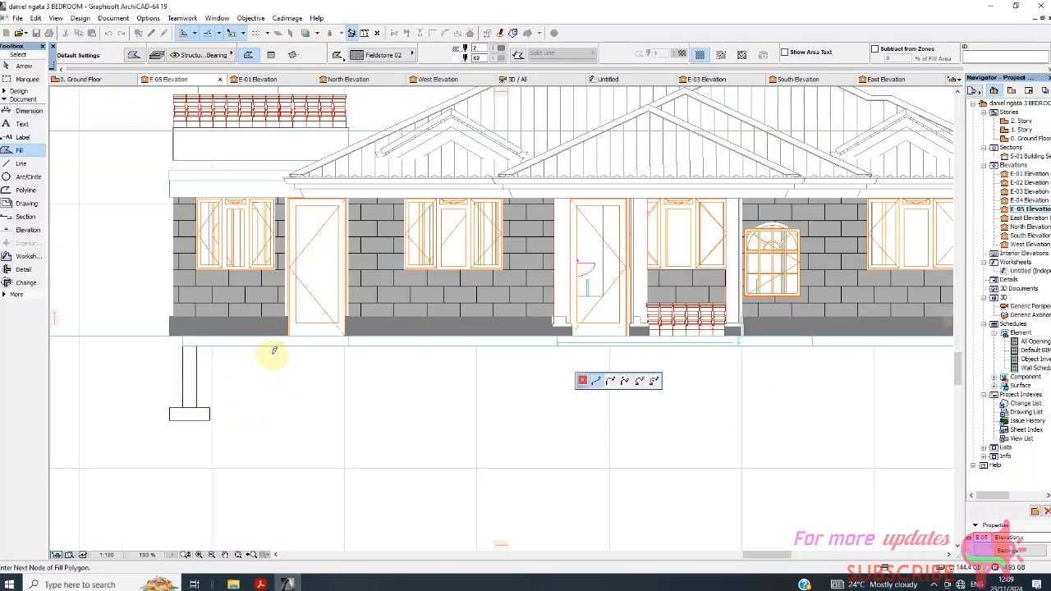
pyautogui.scroll(-3, 275, 347)
pyautogui.scroll(3, 664, 347)
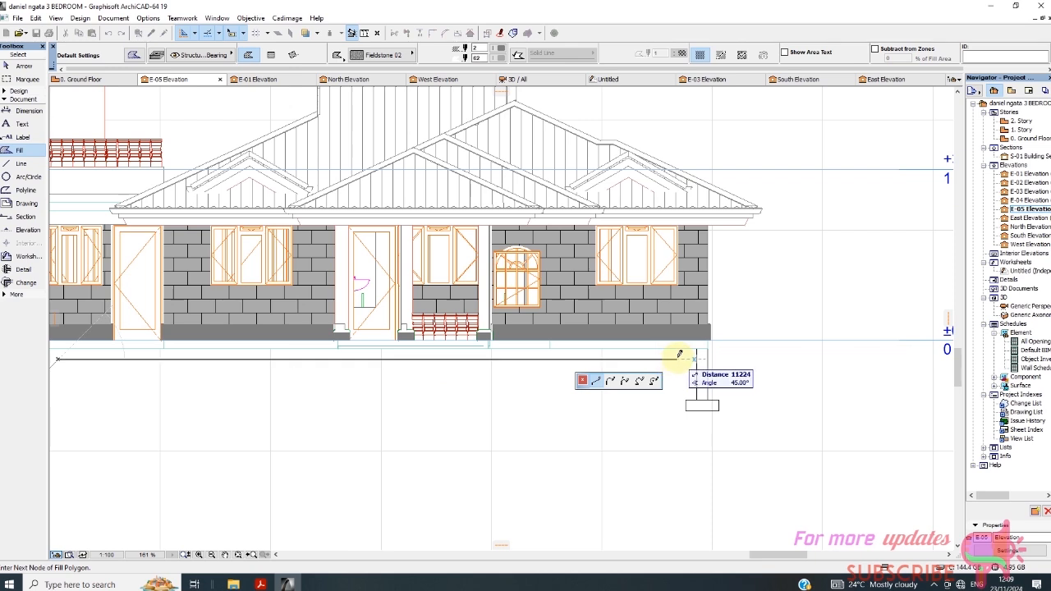
pyautogui.click(673, 360)
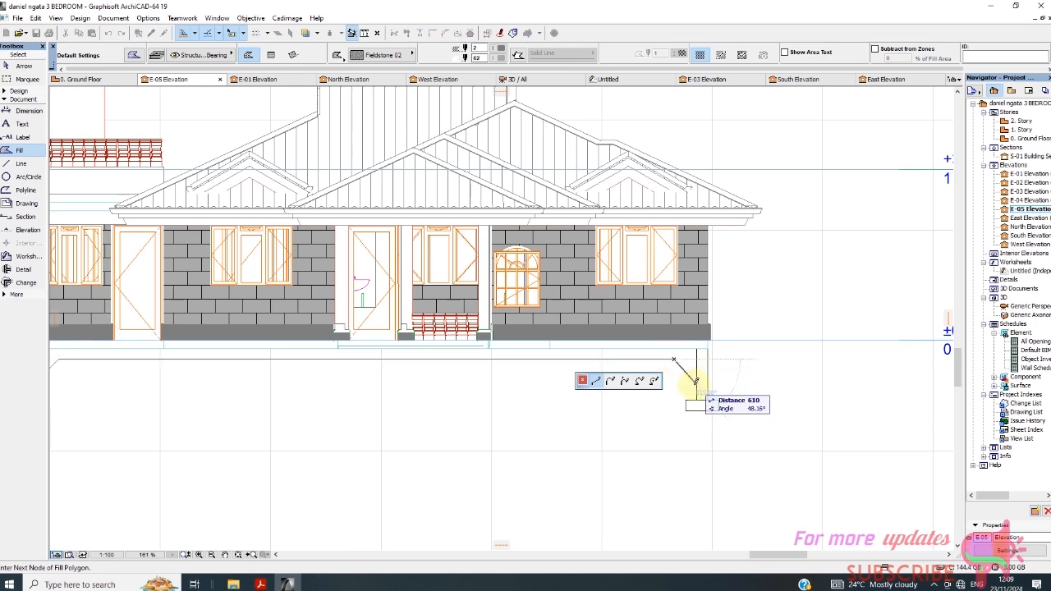
pyautogui.click(695, 379)
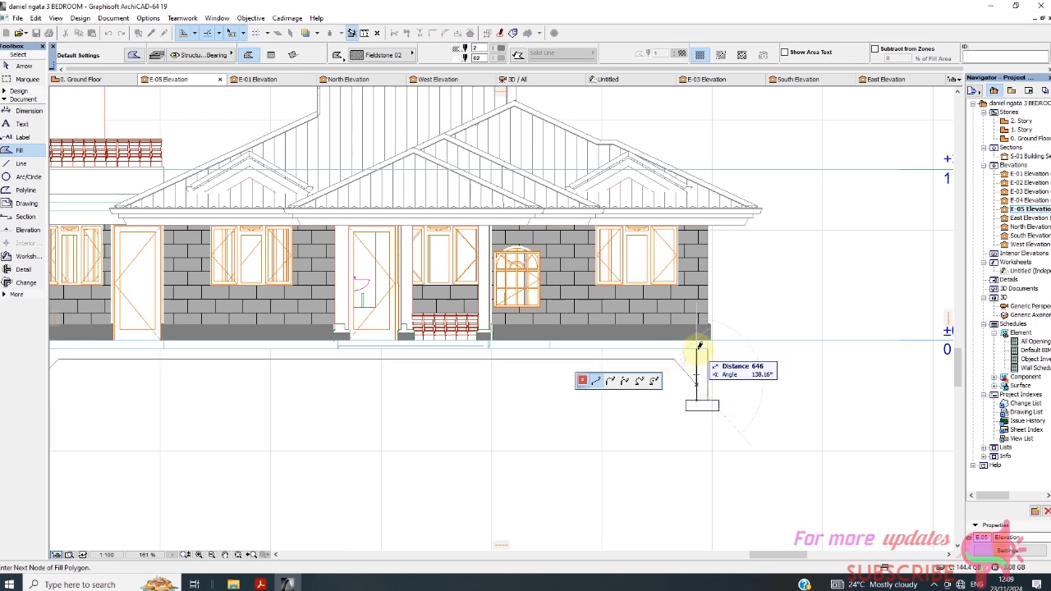
pyautogui.scroll(-3, 332, 364)
pyautogui.scroll(2, 332, 364)
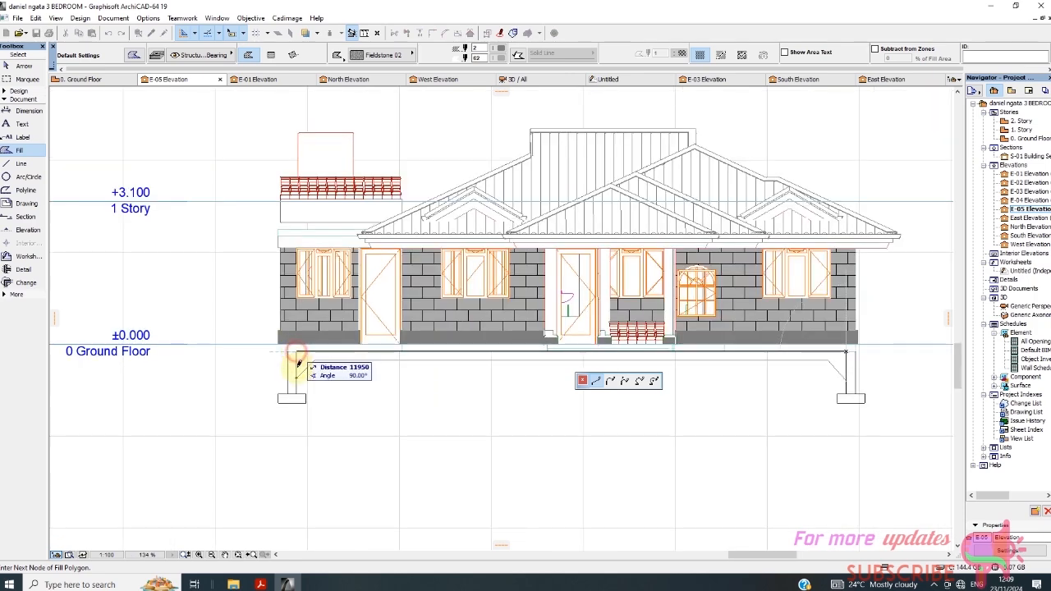
pyautogui.click(300, 384)
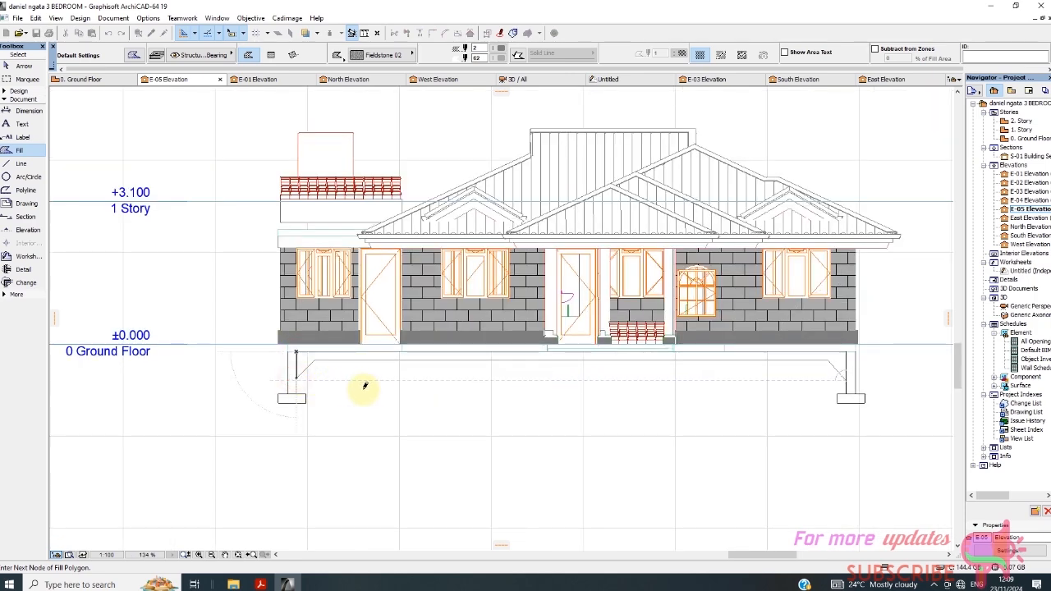
pyautogui.scroll(3, 520, 369)
pyautogui.scroll(-4, 498, 304)
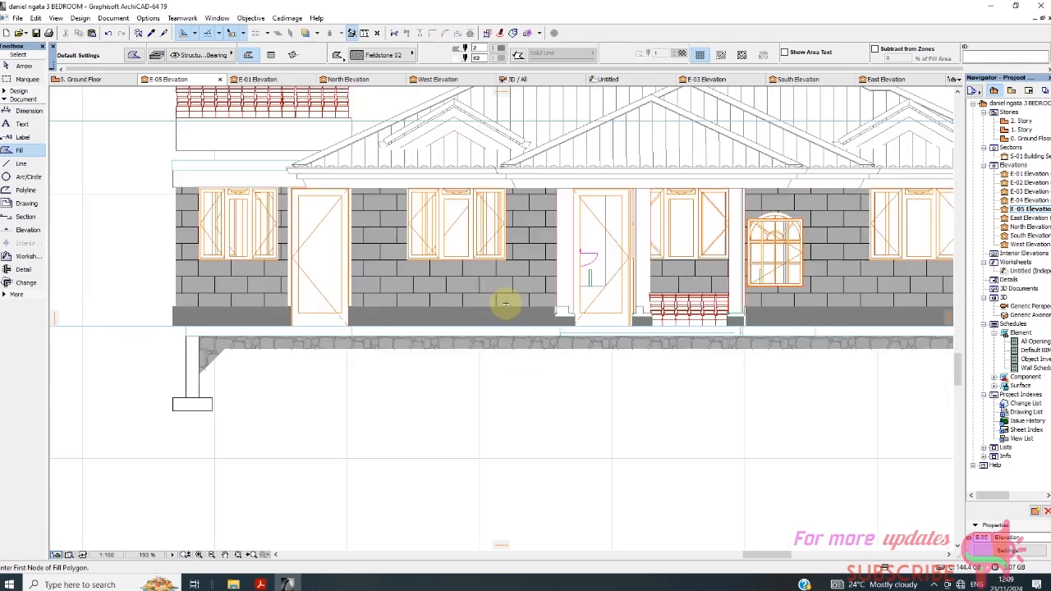
pyautogui.scroll(3, 767, 349)
pyautogui.scroll(-3, 666, 333)
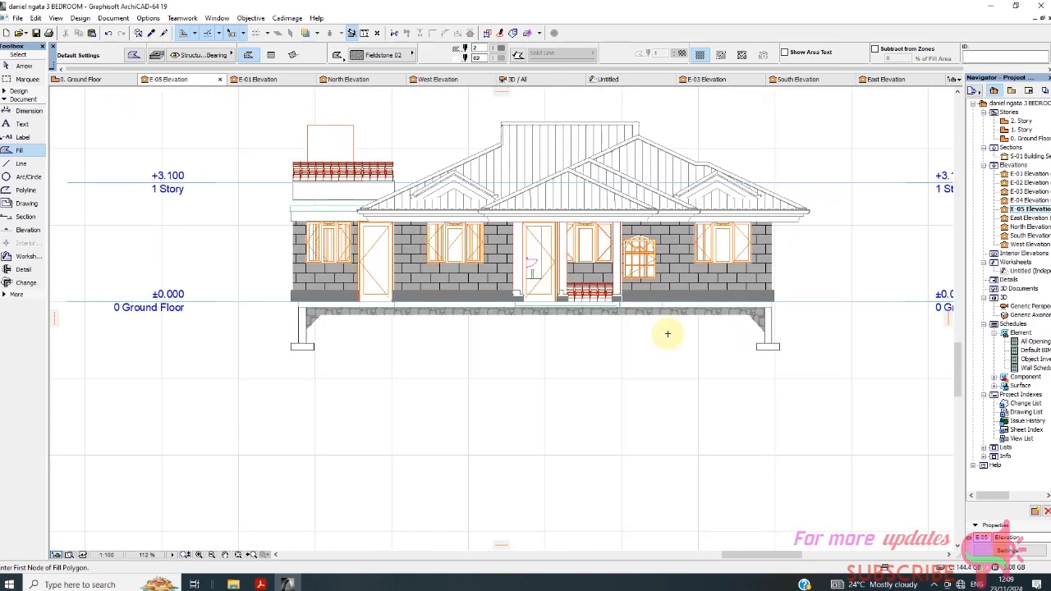
# Examine the foundation, fieldstone hardcore layer and porch columns in the E-05 elevation.
pyautogui.scroll(3, 577, 312)
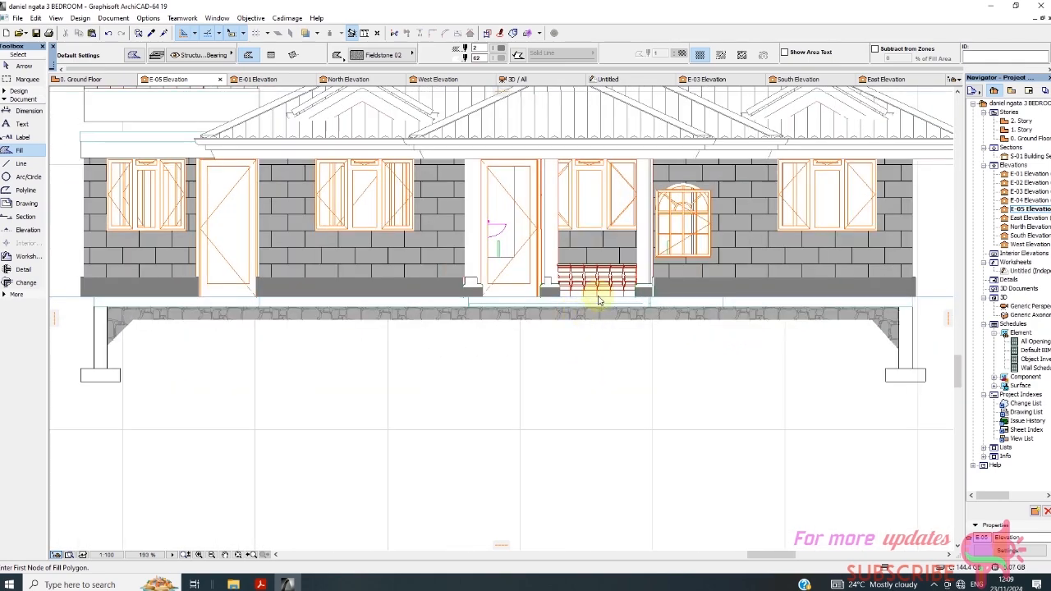
pyautogui.scroll(-4, 599, 300)
pyautogui.scroll(4, 637, 265)
pyautogui.scroll(-2, 594, 230)
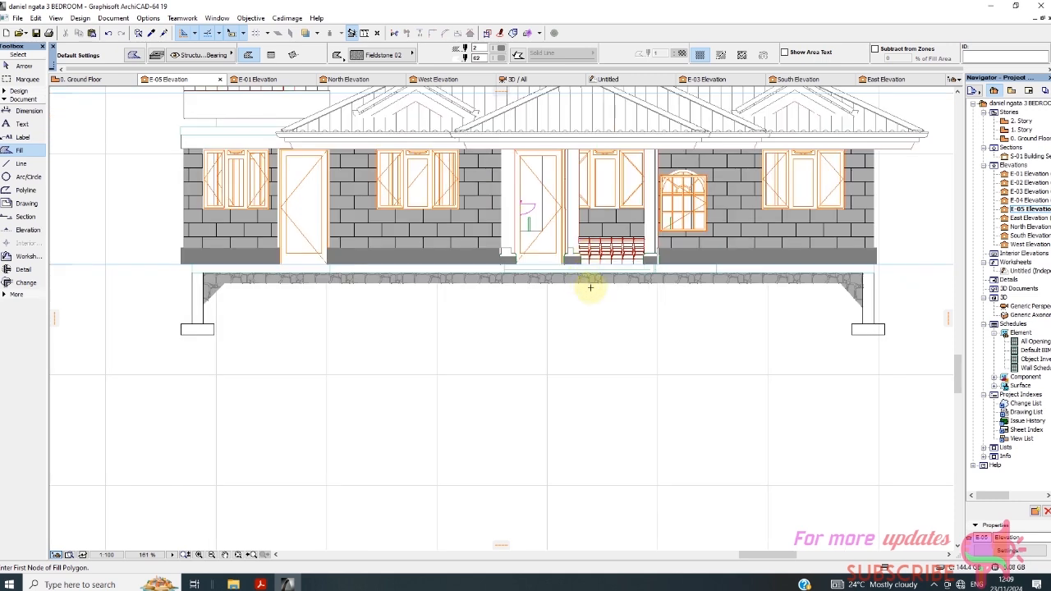
pyautogui.click(18, 65)
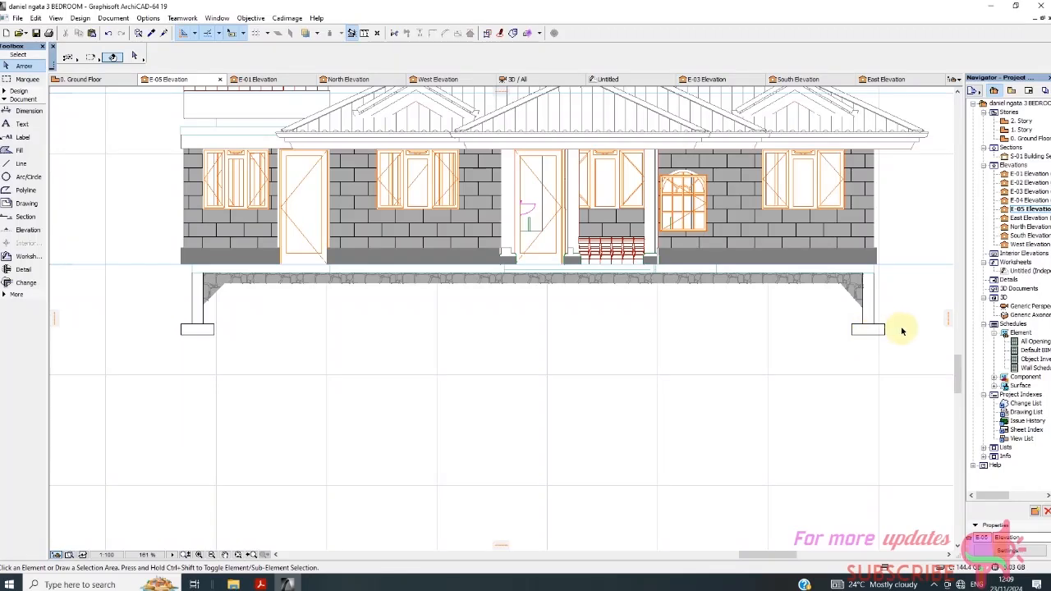
pyautogui.scroll(3, 519, 238)
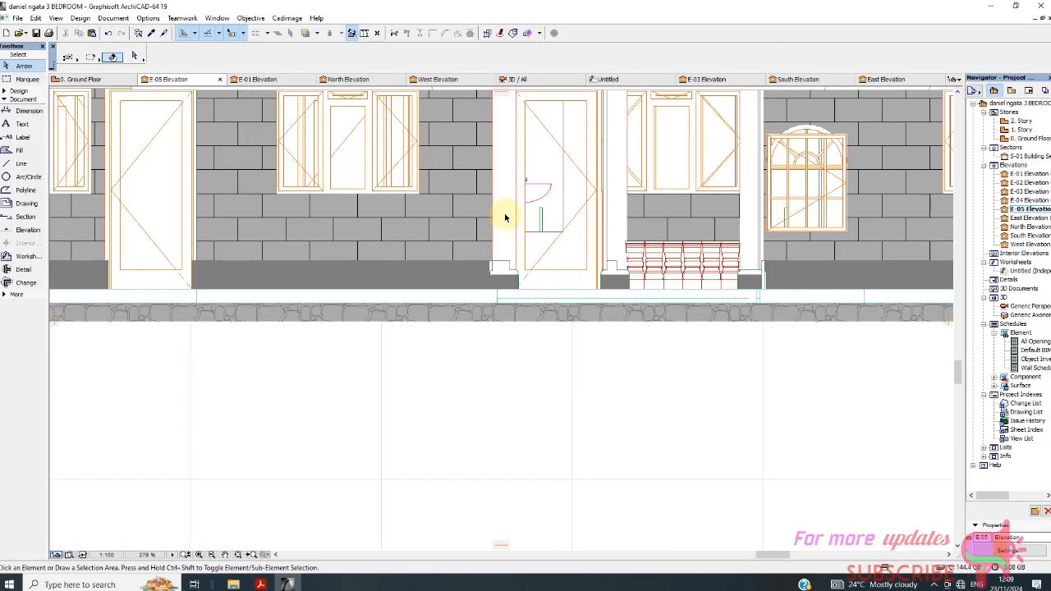
pyautogui.scroll(-2, 508, 298)
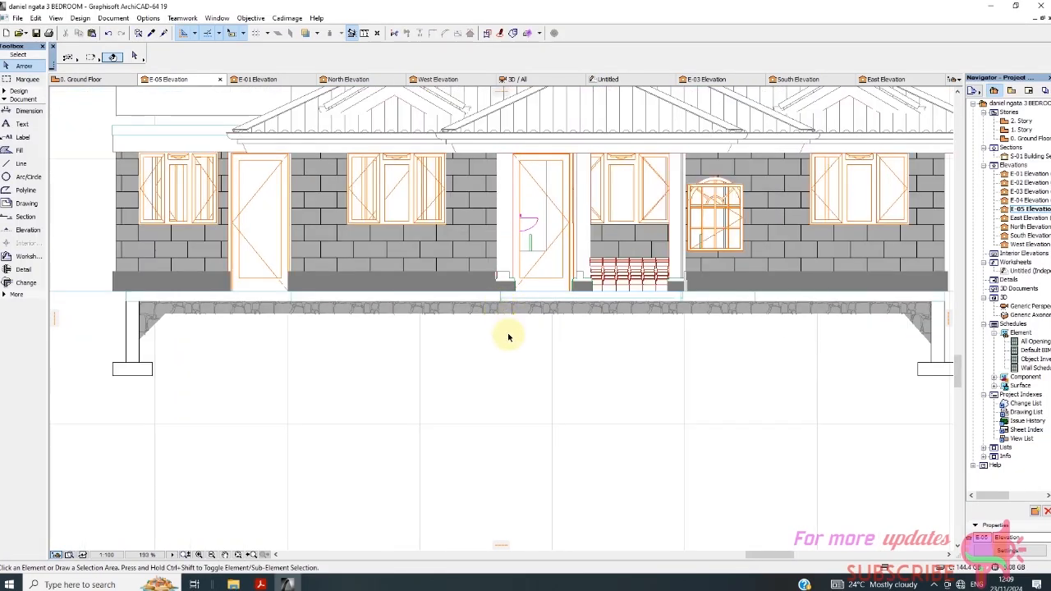
pyautogui.scroll(2, 502, 283)
pyautogui.scroll(-3, 495, 300)
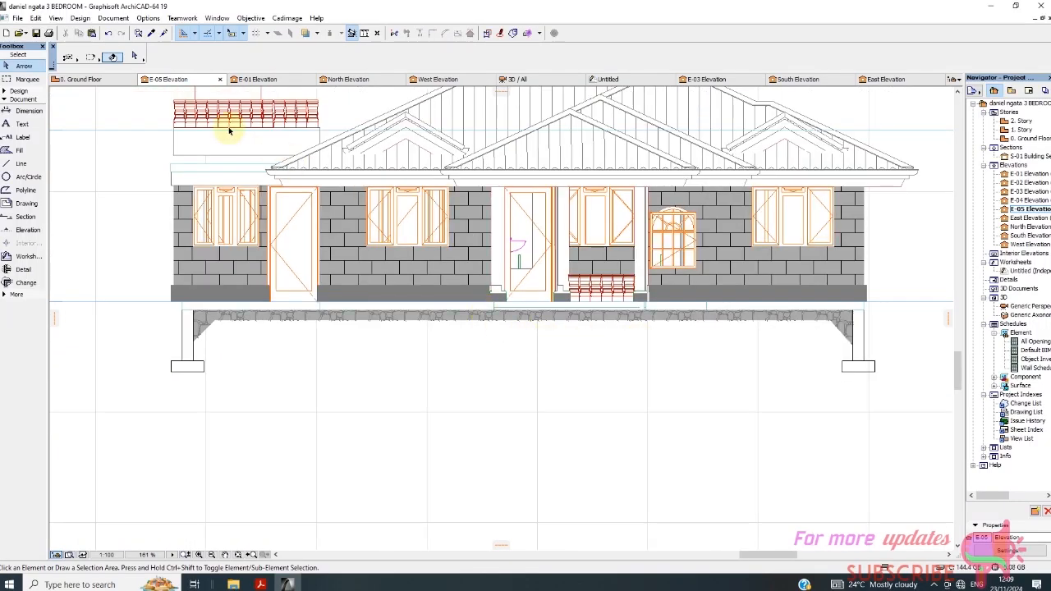
# Set the Fill tool's default to the Foreground solid fill with orange pen 3.
pyautogui.click(11, 151)
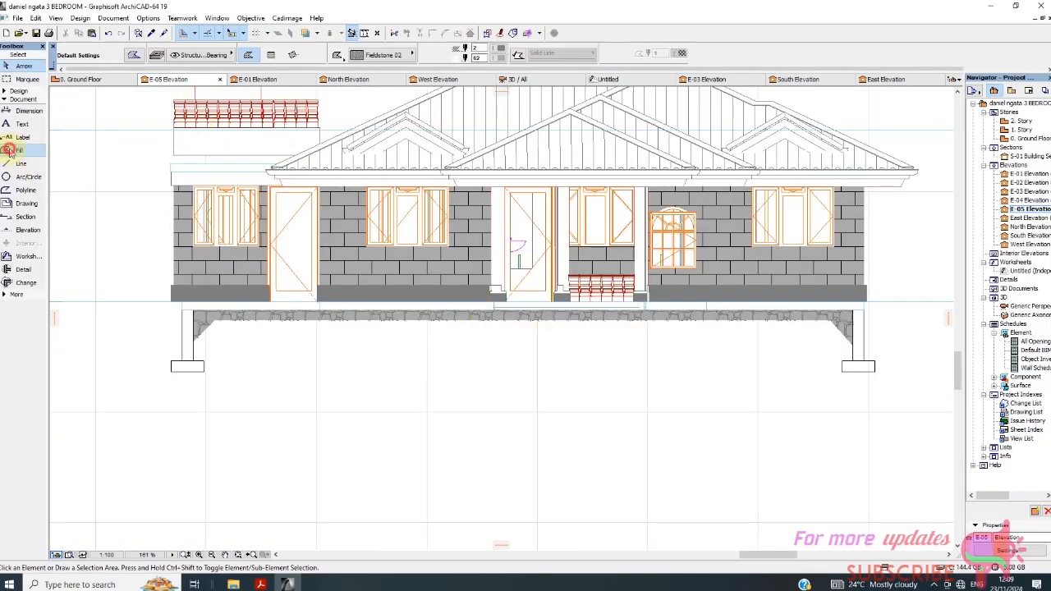
pyautogui.click(386, 55)
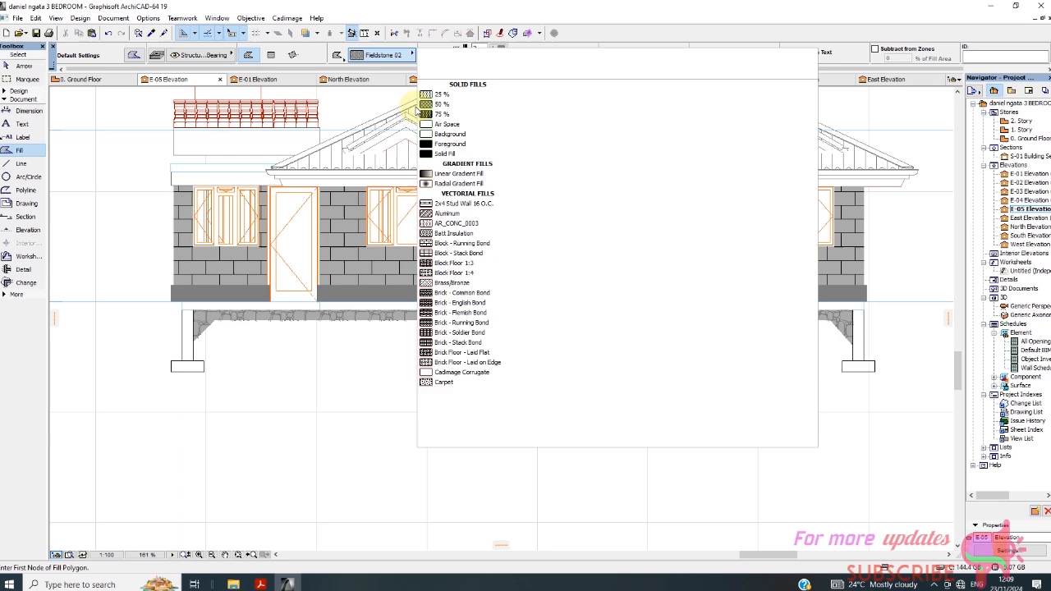
pyautogui.click(435, 144)
pyautogui.click(501, 51)
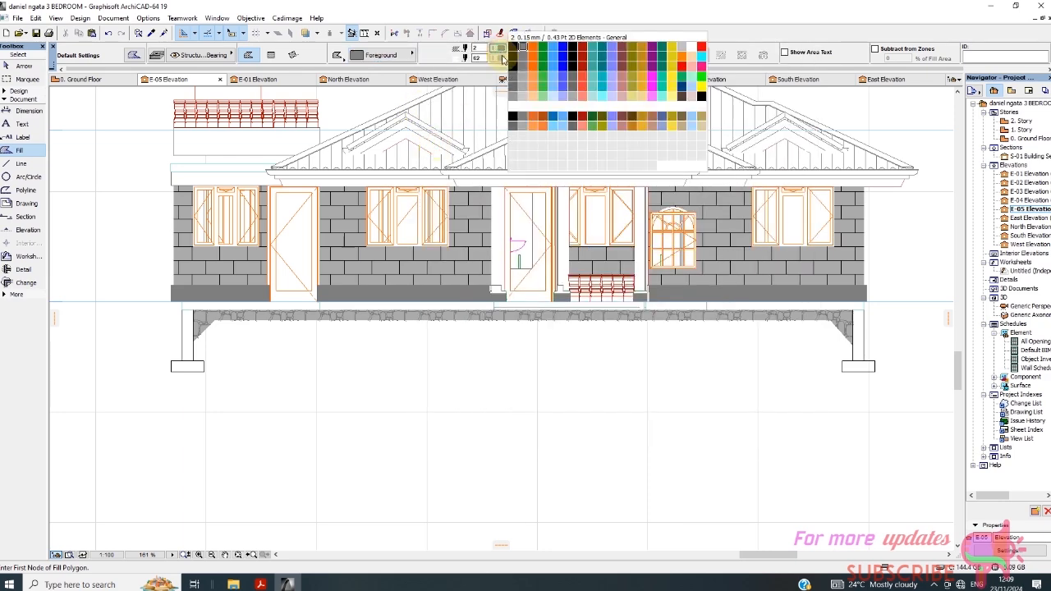
pyautogui.click(533, 47)
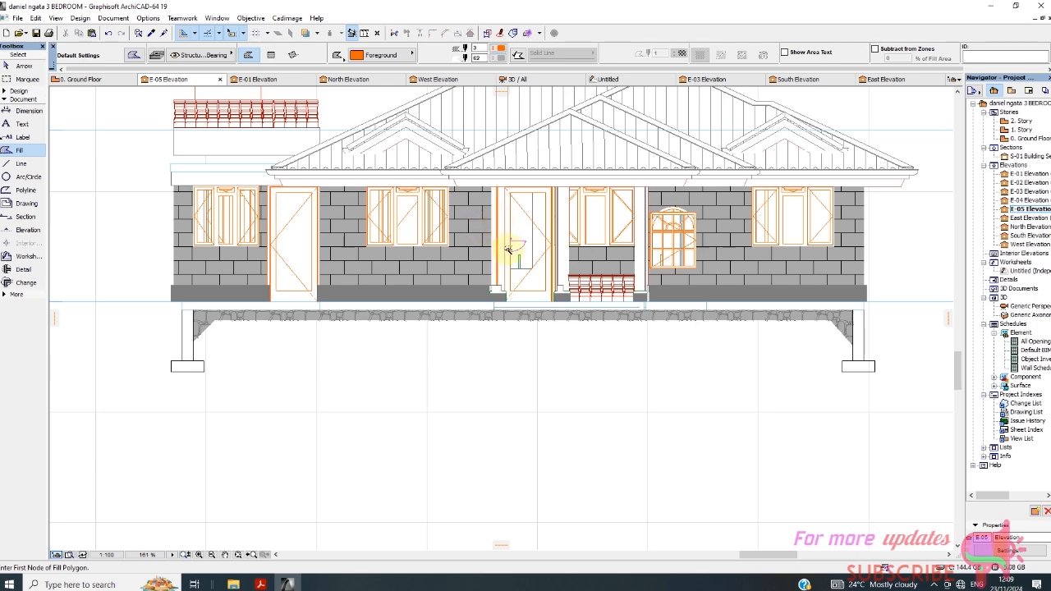
# Try the orange Foreground fill on the porch columns beside the front door, and undo the fills.
pyautogui.scroll(3, 509, 249)
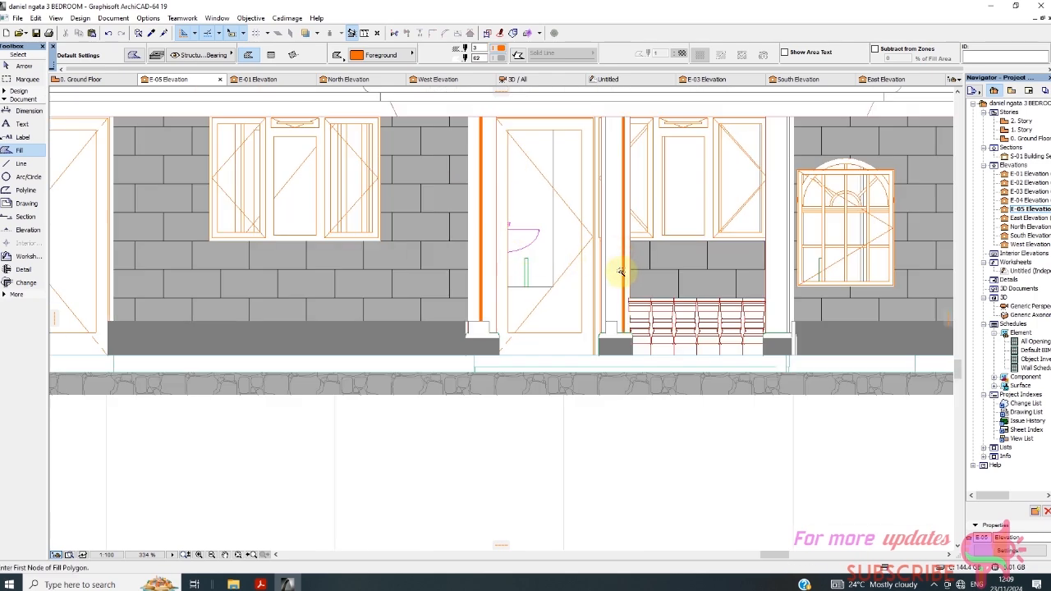
pyautogui.scroll(1, 613, 216)
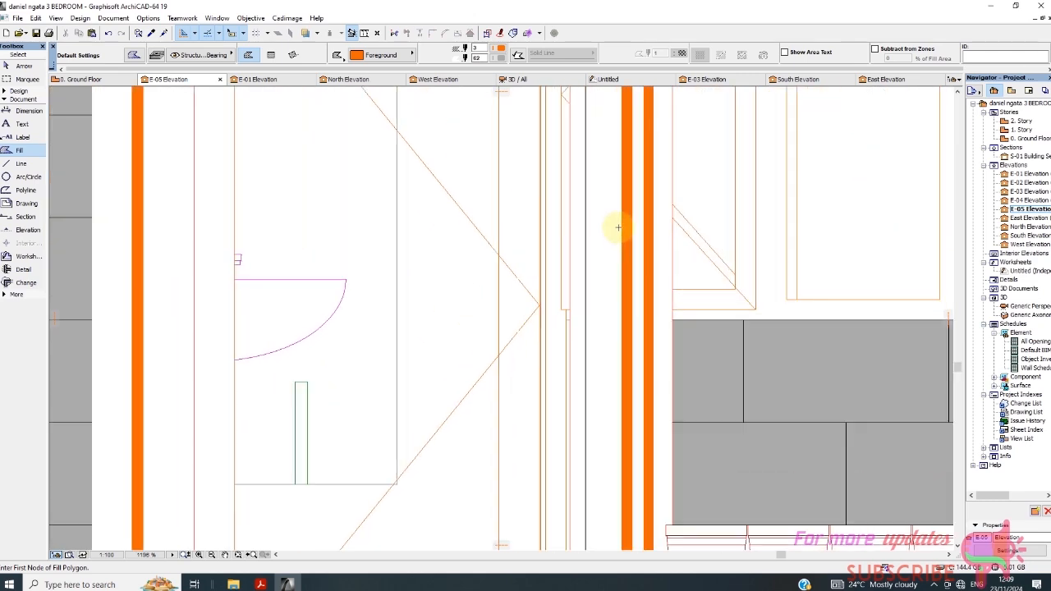
pyautogui.scroll(-3, 589, 222)
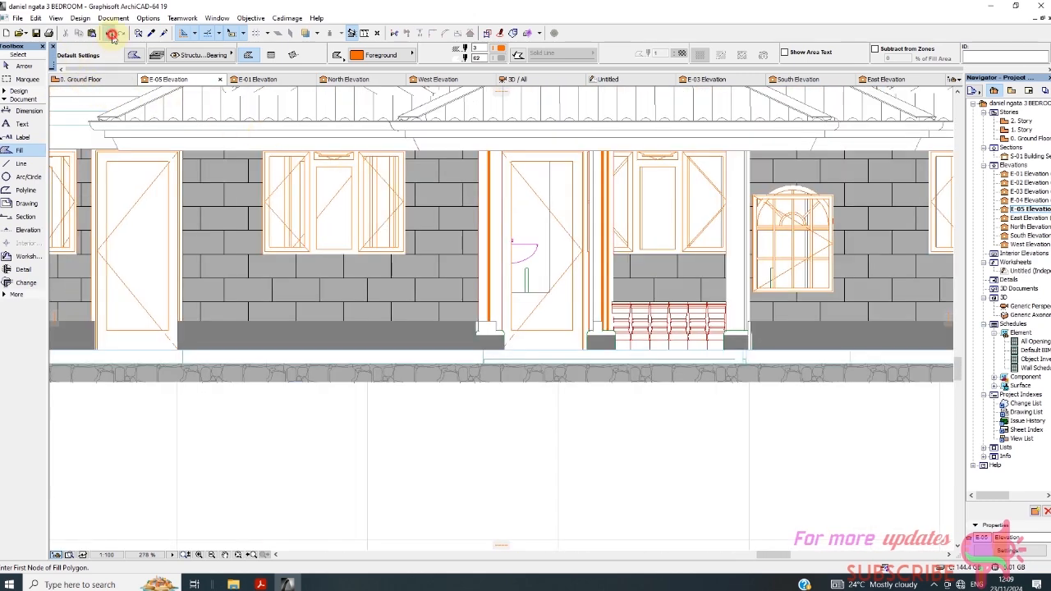
pyautogui.click(110, 34)
pyautogui.click(110, 34)
pyautogui.click(110, 34)
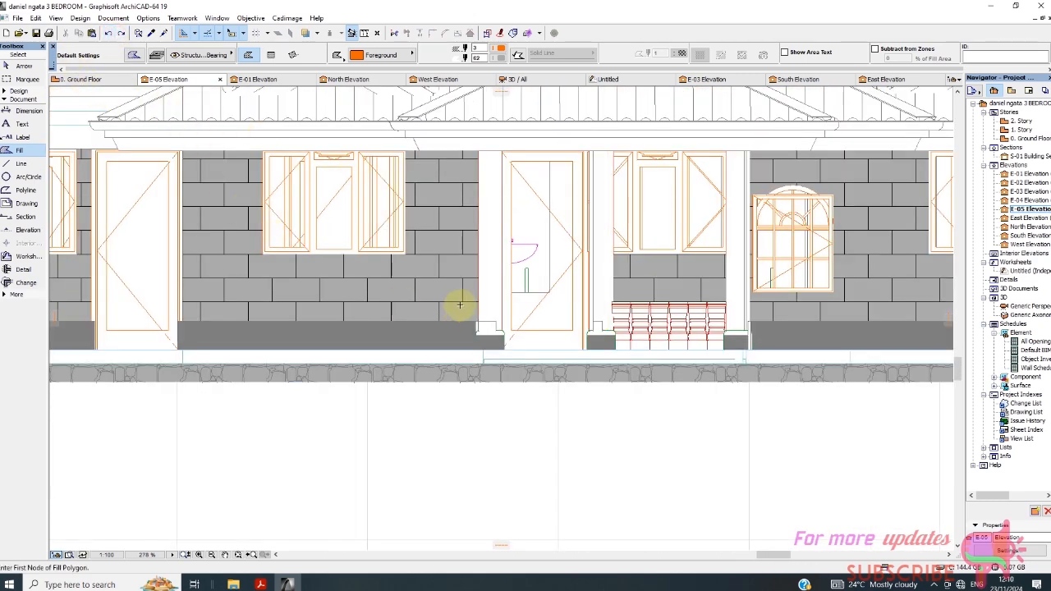
# Drag multiple copies of the right-end foundation wall and footing to the slab underside beneath each of the three porch columns.
pyautogui.scroll(-3, 460, 305)
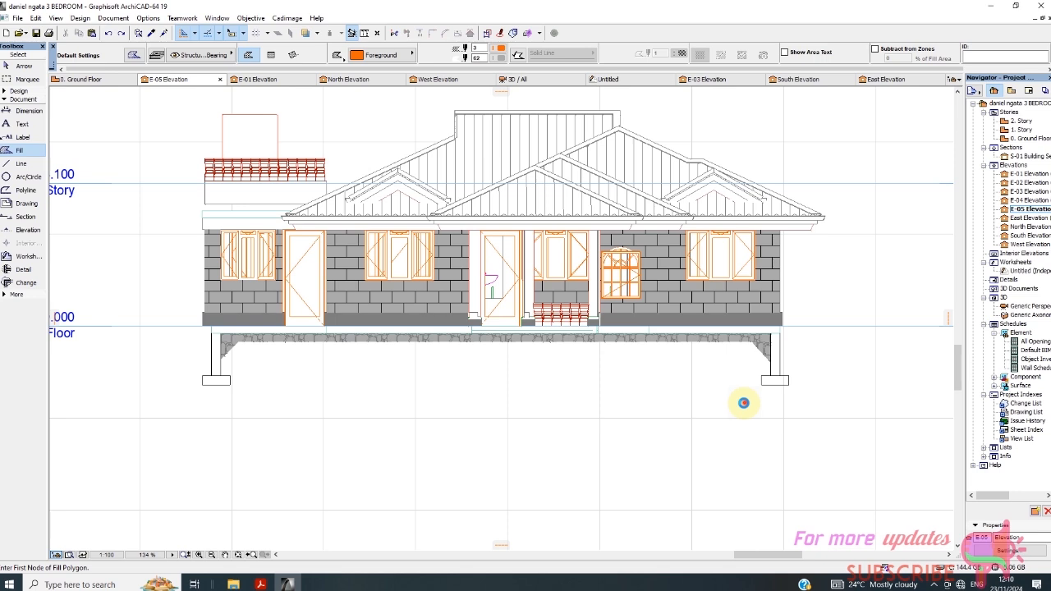
pyautogui.press('Escape')
pyautogui.click(814, 370)
pyautogui.moveTo(799, 374); pyautogui.dragTo(729, 404)
pyautogui.rightClick(851, 338)
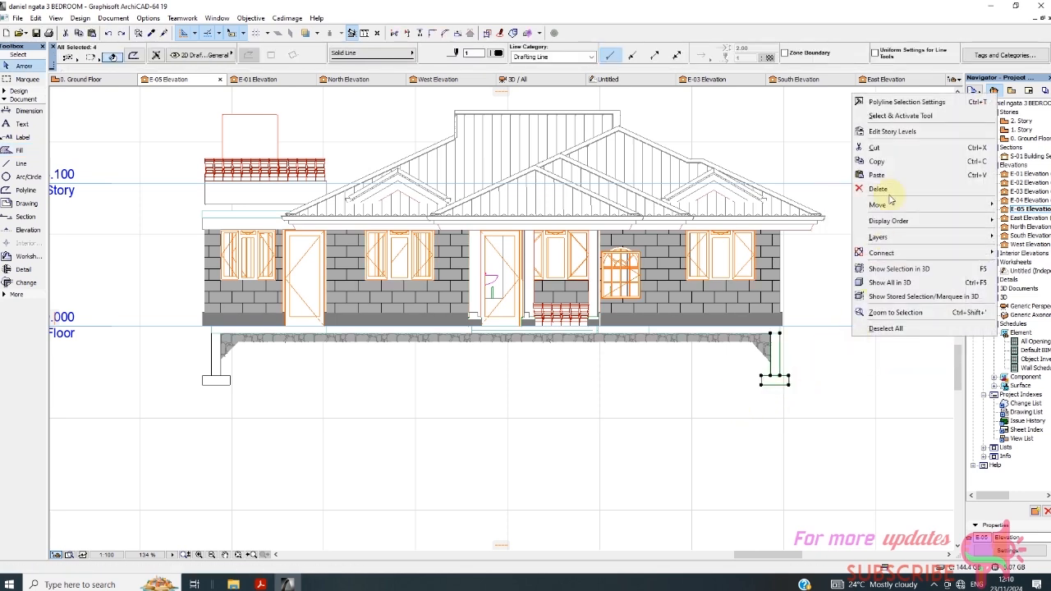
pyautogui.moveTo(887, 204)
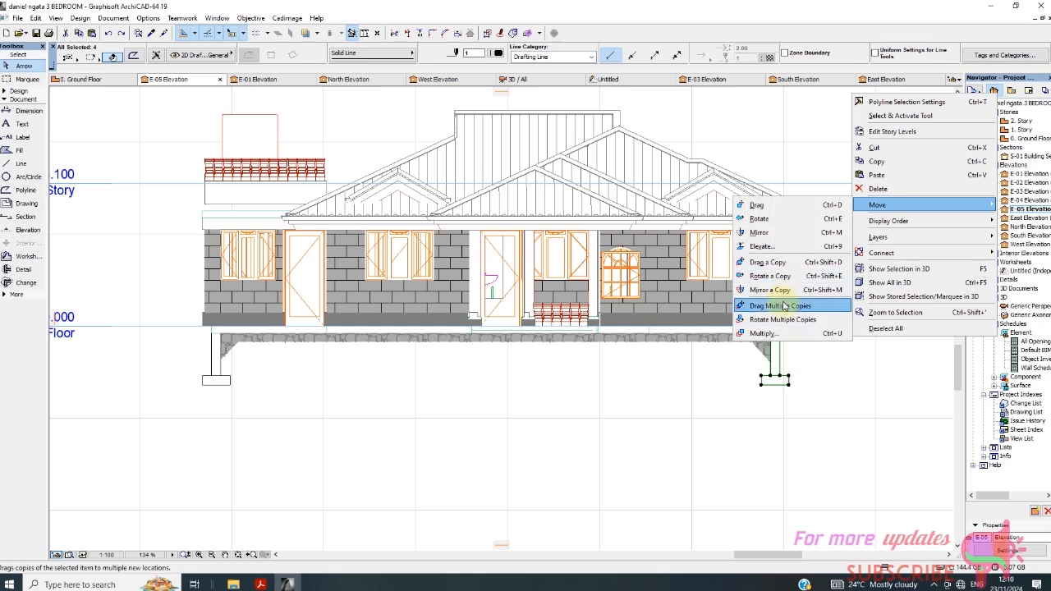
pyautogui.click(780, 306)
pyautogui.click(770, 333)
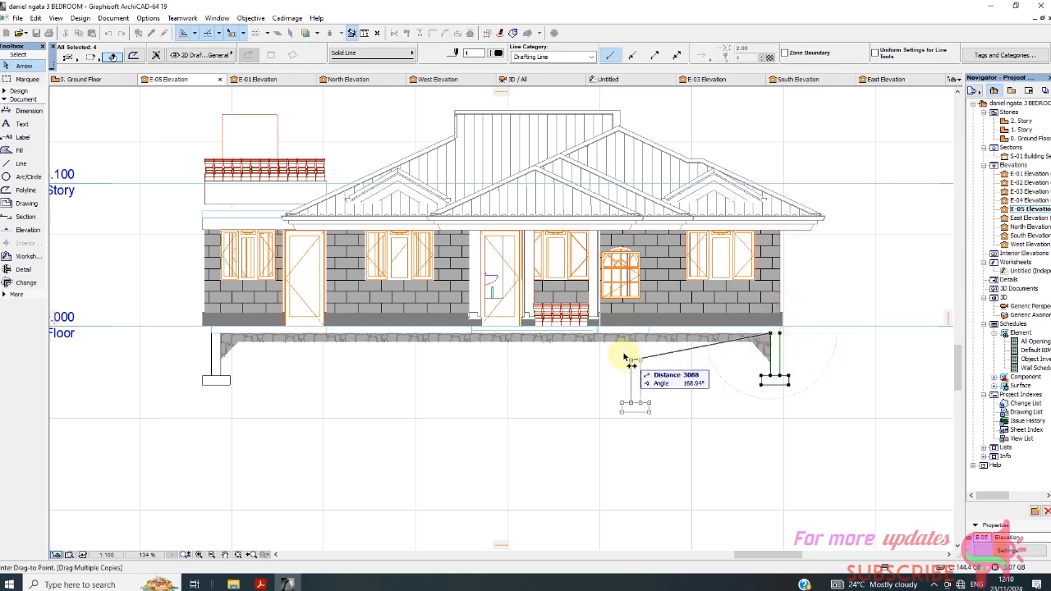
pyautogui.scroll(3, 662, 338)
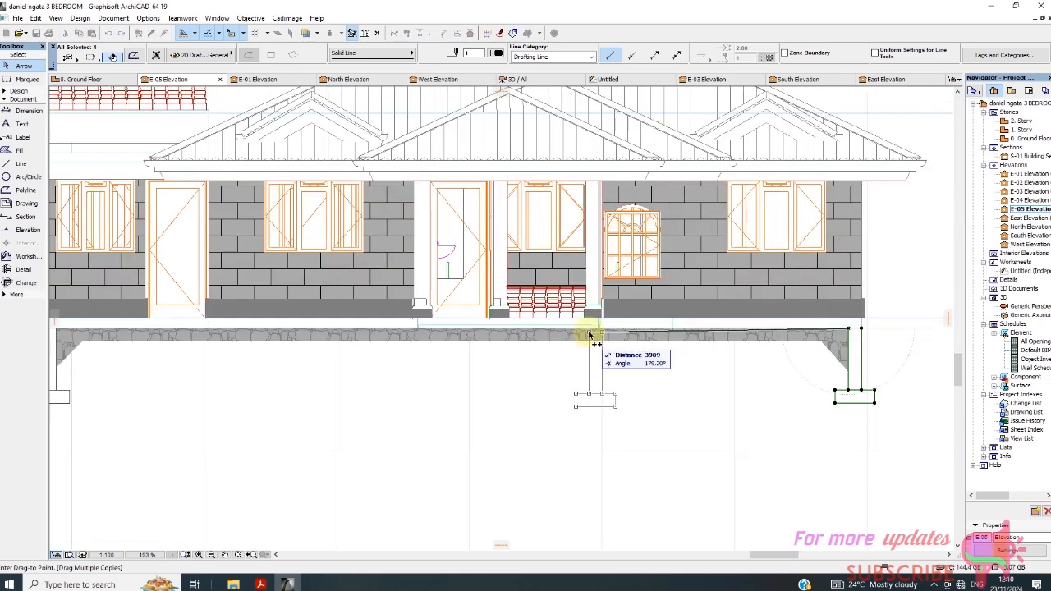
pyautogui.scroll(2, 657, 332)
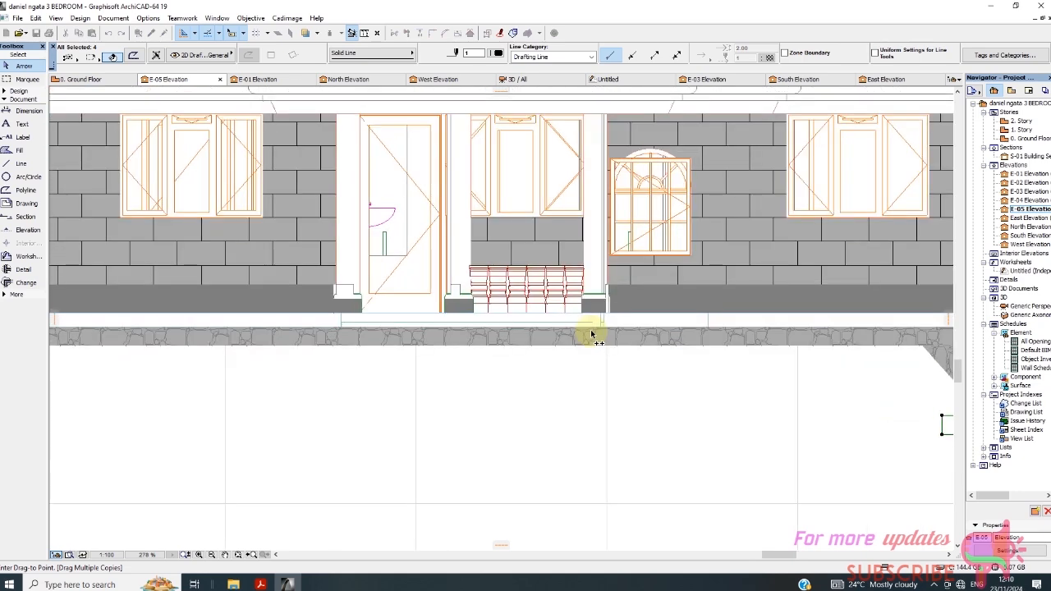
pyautogui.click(584, 331)
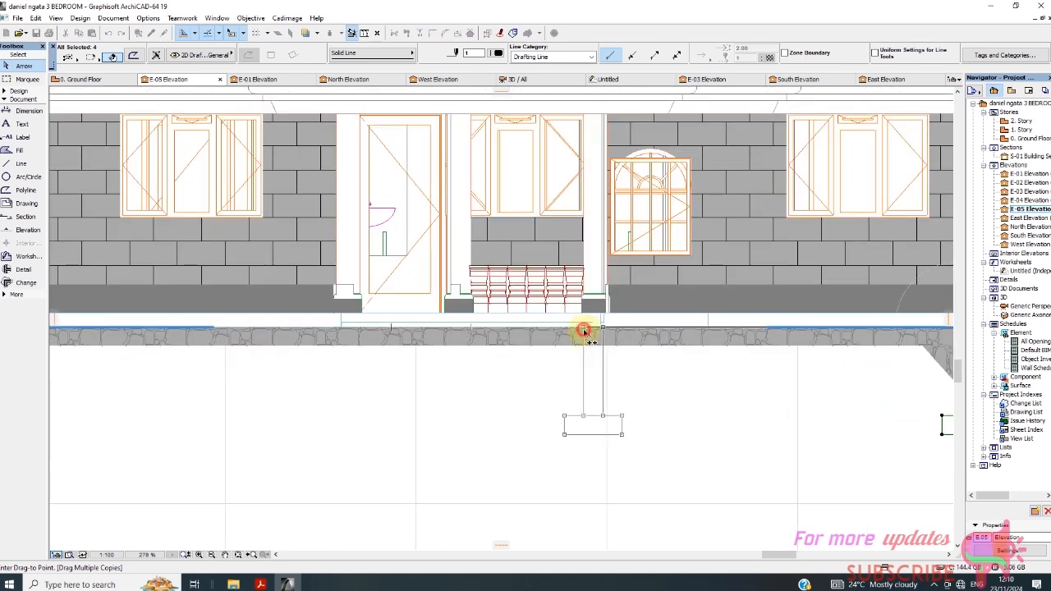
pyautogui.click(449, 331)
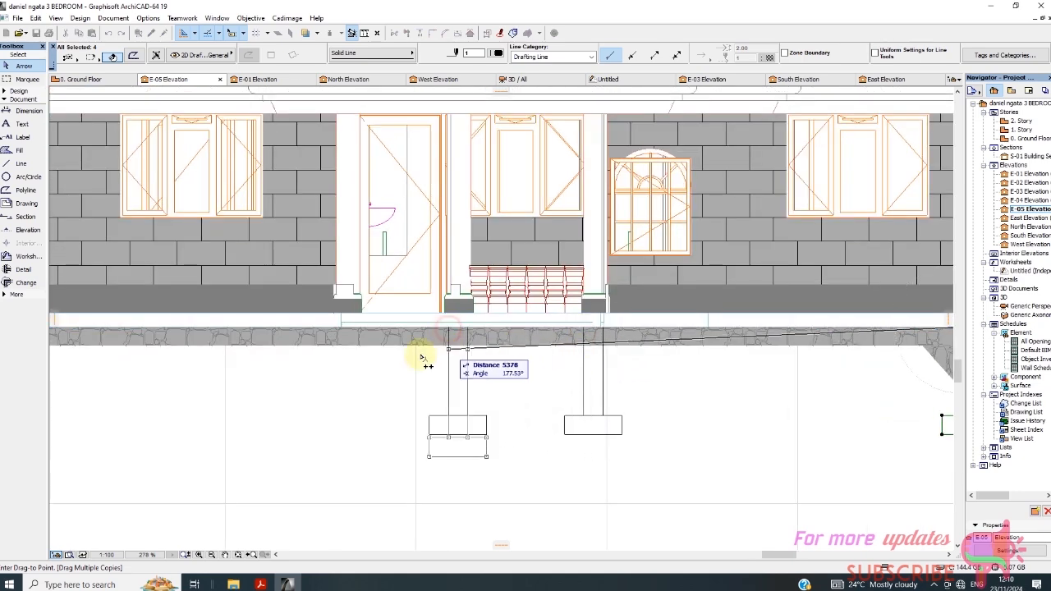
pyautogui.click(335, 330)
pyautogui.scroll(-4, 495, 322)
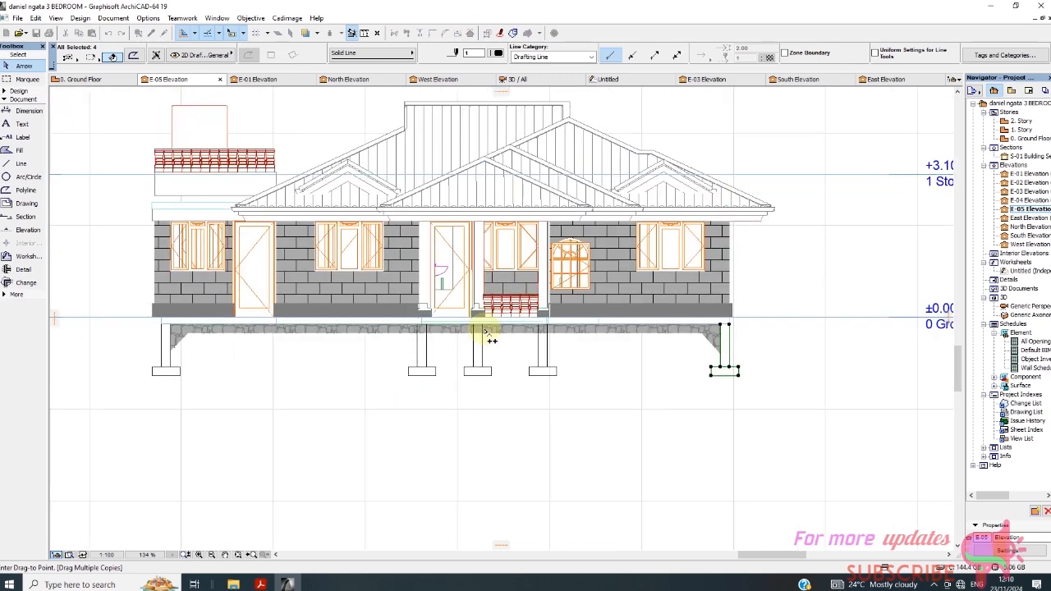
pyautogui.press('Escape')
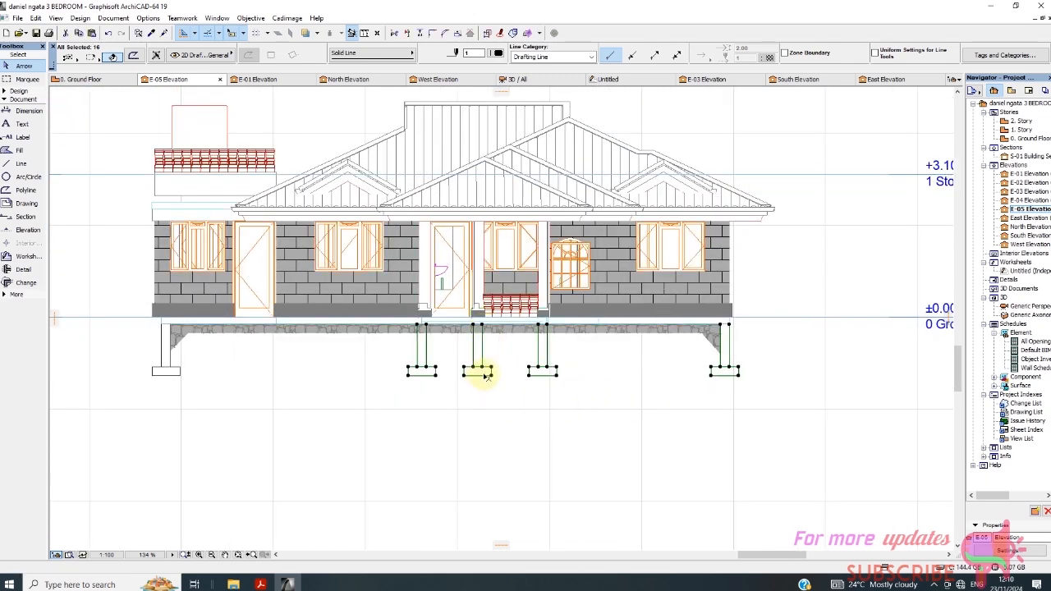
# Subtract a rectangle from the Fieldstone 02 fill where the foundation wall beneath the left porch column crosses it.
pyautogui.scroll(4, 483, 350)
pyautogui.scroll(3, 480, 325)
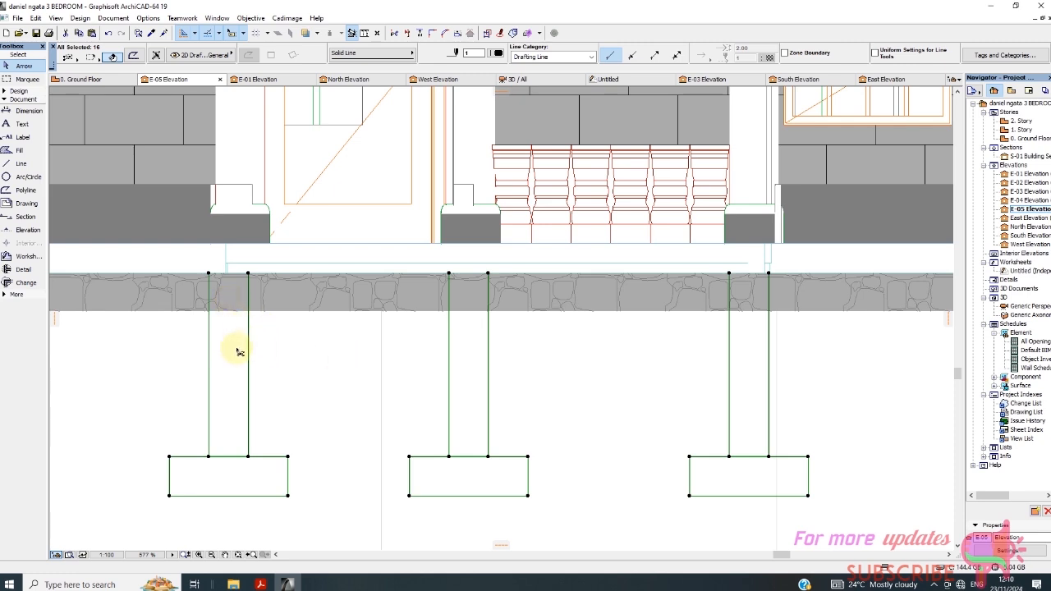
pyautogui.click(235, 300)
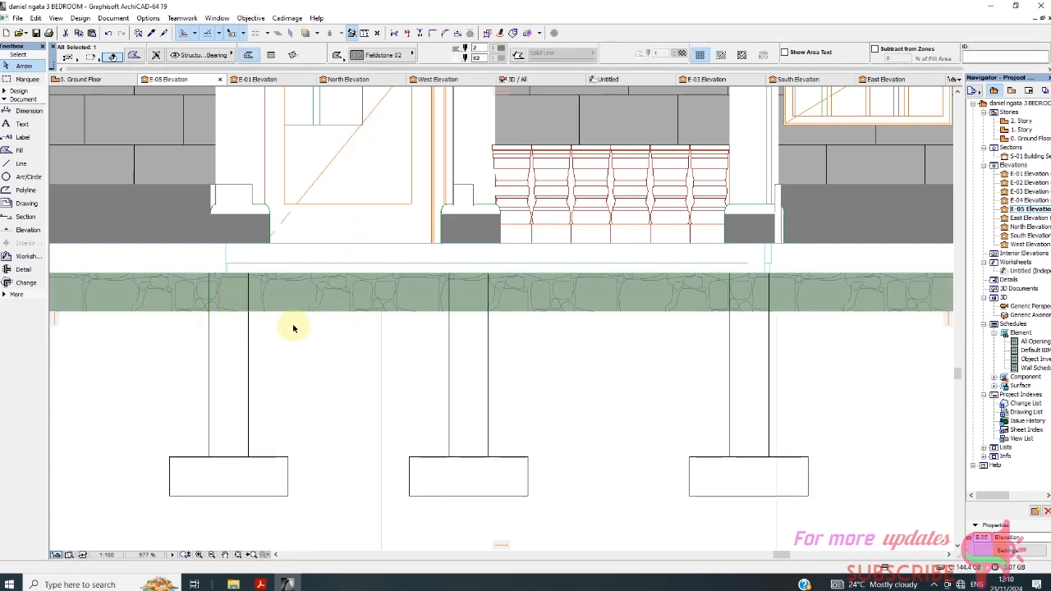
pyautogui.scroll(-3, 345, 324)
pyautogui.click(312, 301)
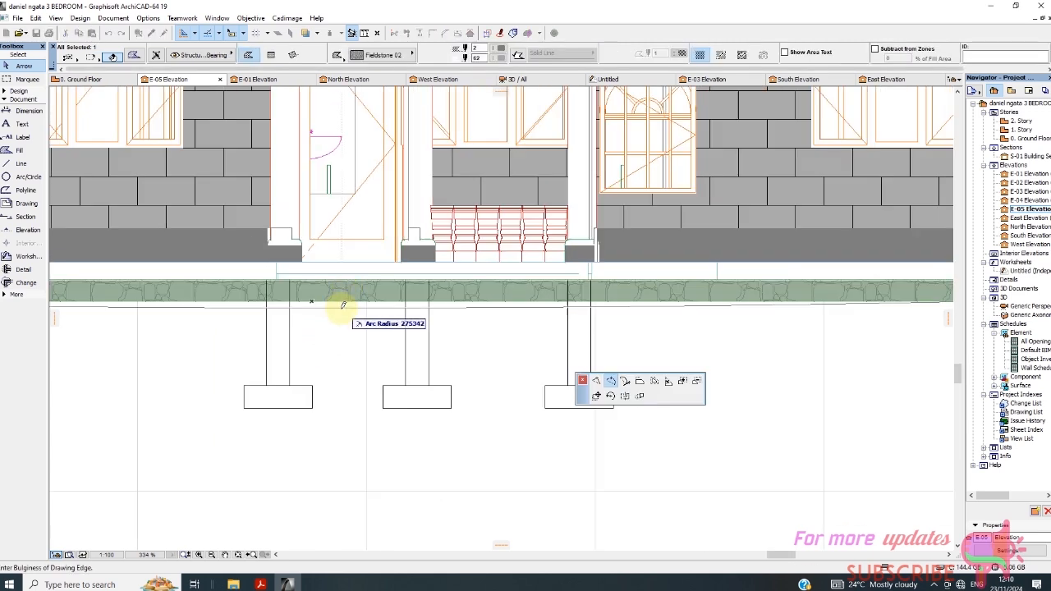
pyautogui.click(696, 381)
pyautogui.scroll(4, 282, 299)
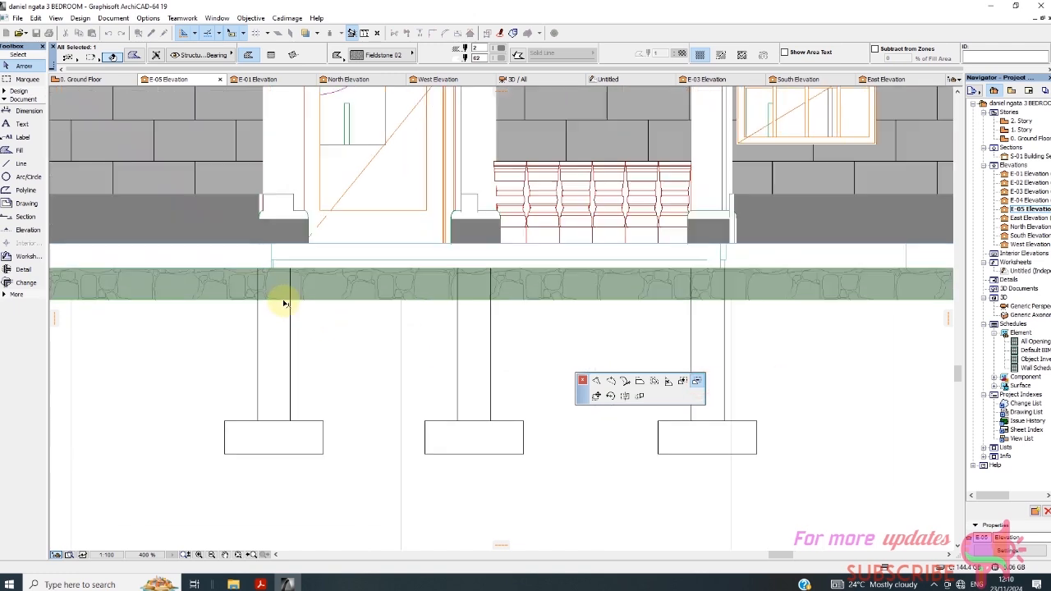
pyautogui.click(270, 55)
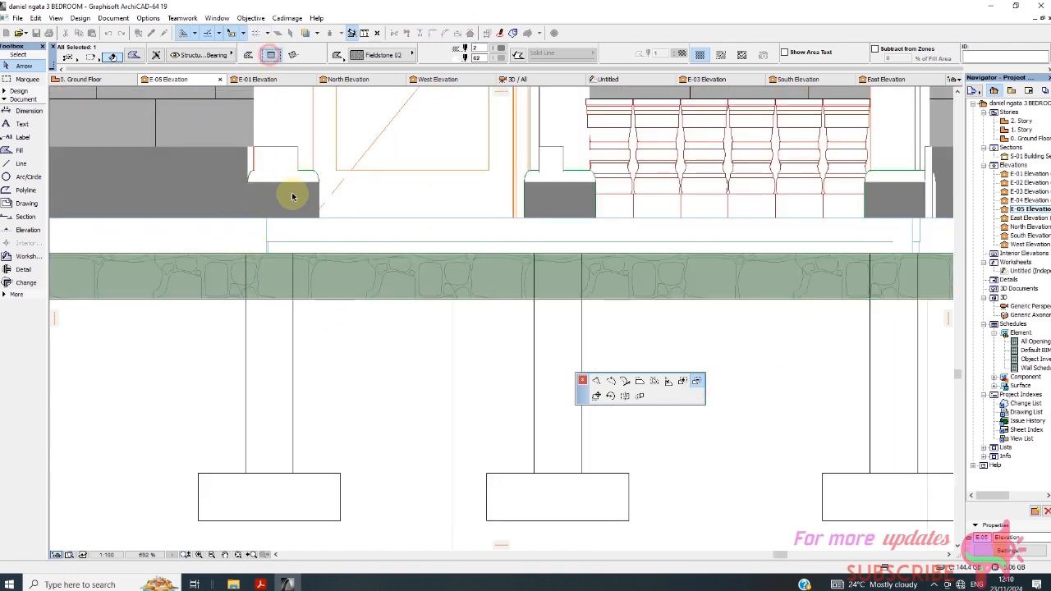
pyautogui.click(246, 254)
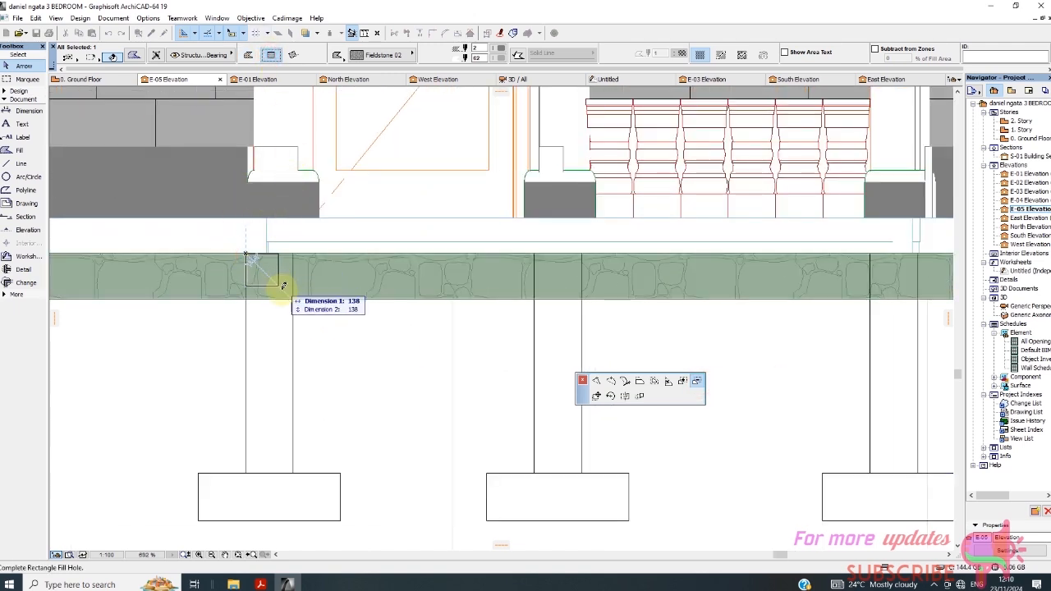
pyautogui.click(292, 299)
pyautogui.scroll(-3, 362, 338)
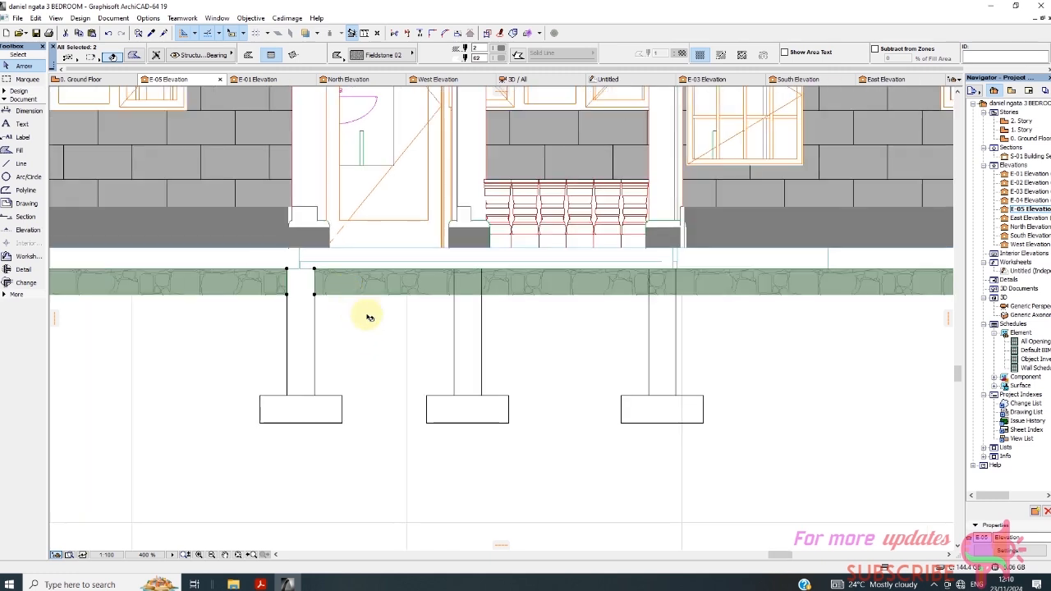
# Subtract a 200 mm wide rectangle from the Fieldstone 02 fill where the foundation wall beneath the middle porch column crosses it.
pyautogui.click(426, 329)
pyautogui.click(467, 288)
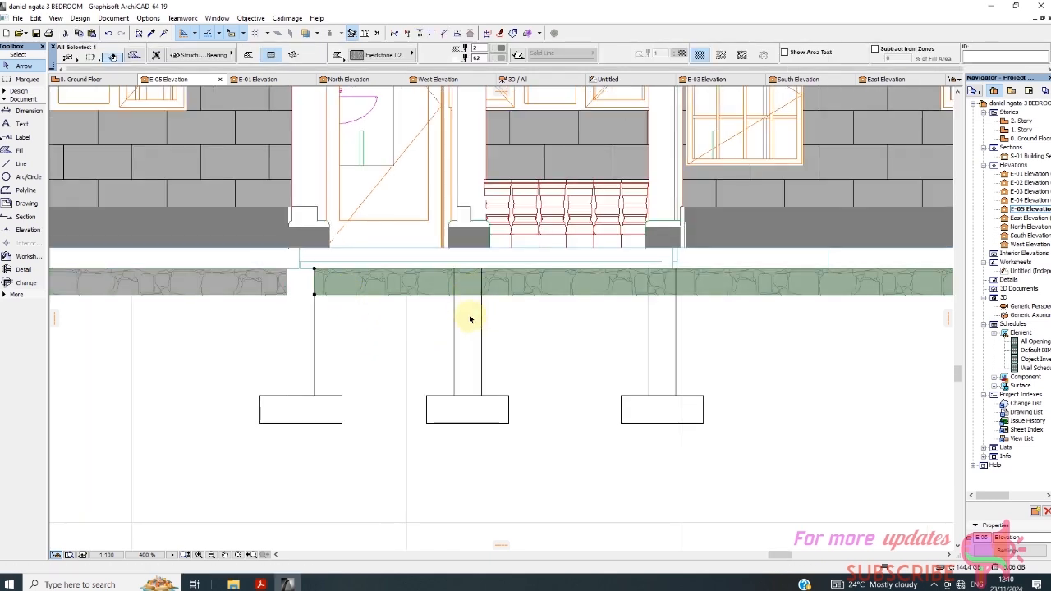
pyautogui.click(315, 294)
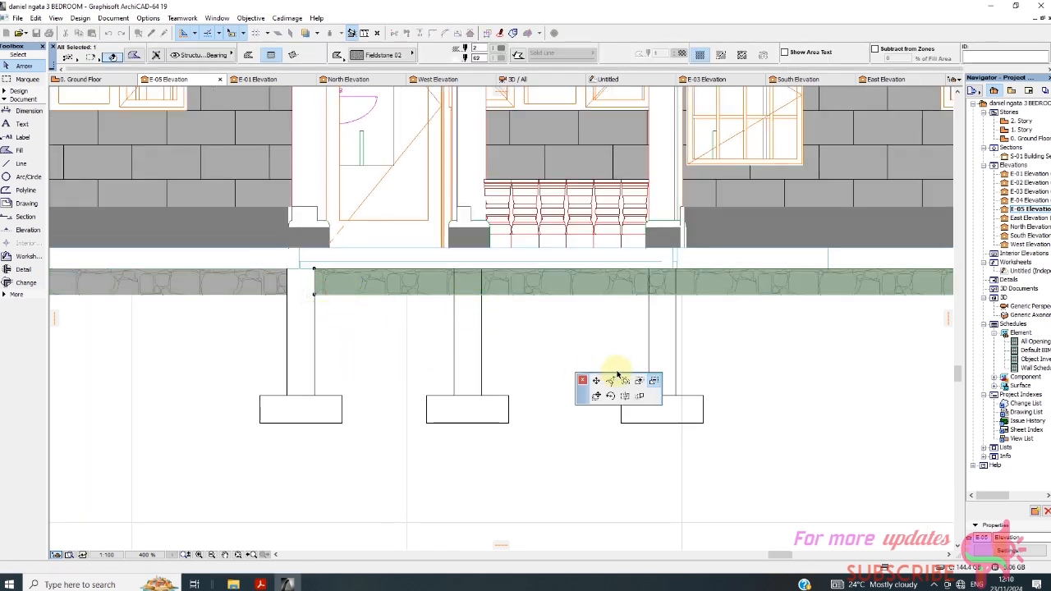
pyautogui.click(654, 381)
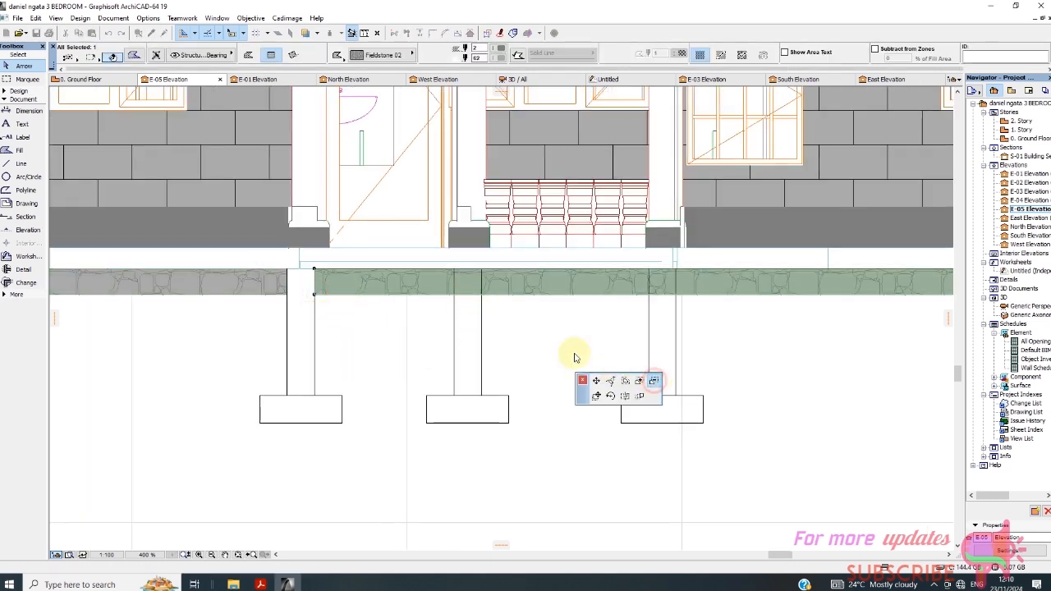
pyautogui.click(454, 267)
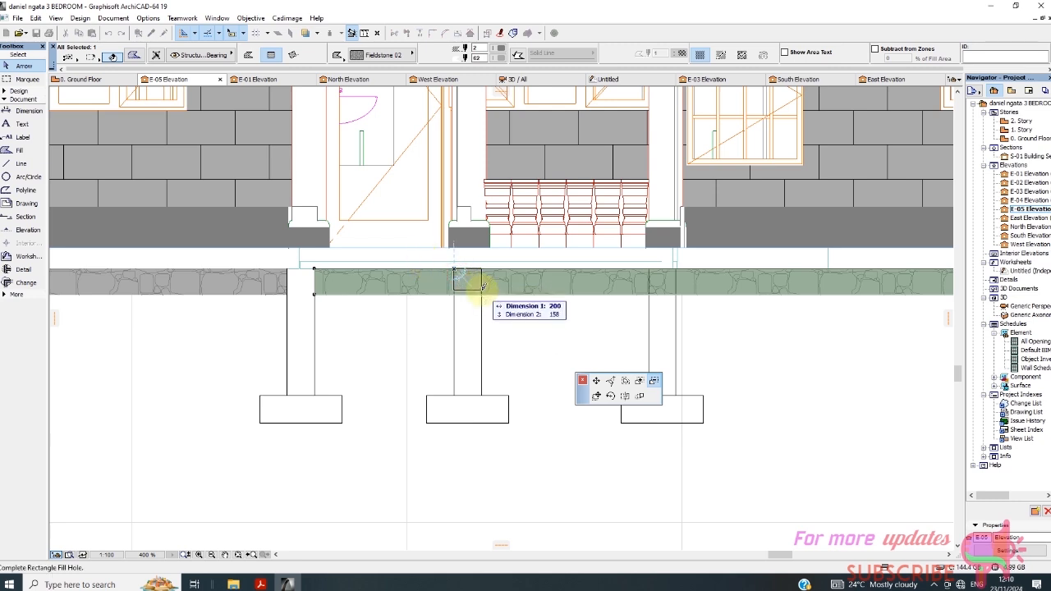
pyautogui.click(482, 294)
# Cut a rectangular hole in the Fieldstone 02 fill where the foundation wall beneath the right porch column crosses it.
pyautogui.click(605, 293)
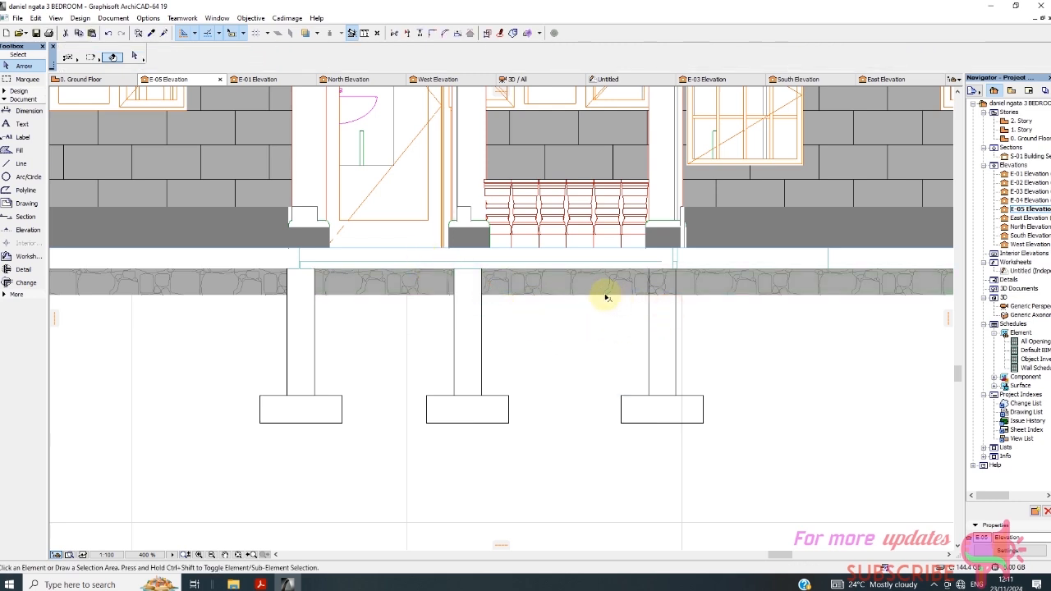
pyautogui.click(482, 295)
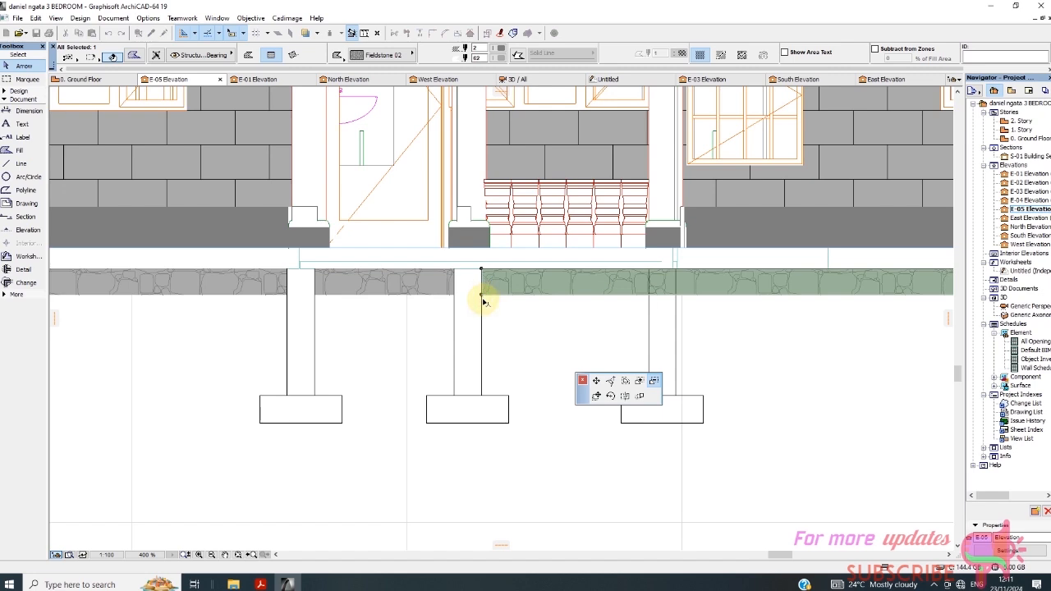
pyautogui.click(655, 381)
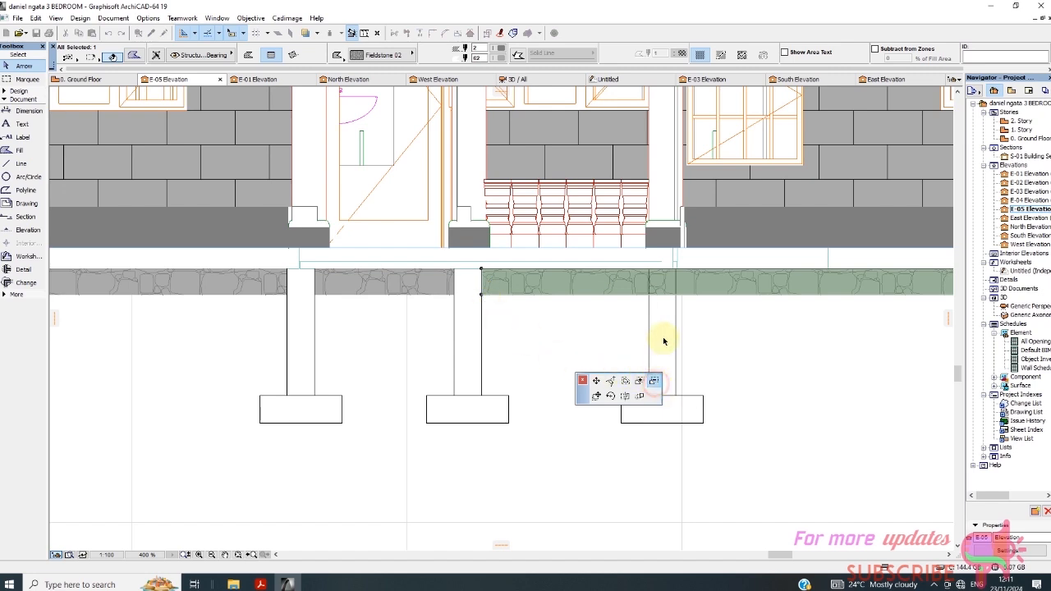
pyautogui.click(650, 273)
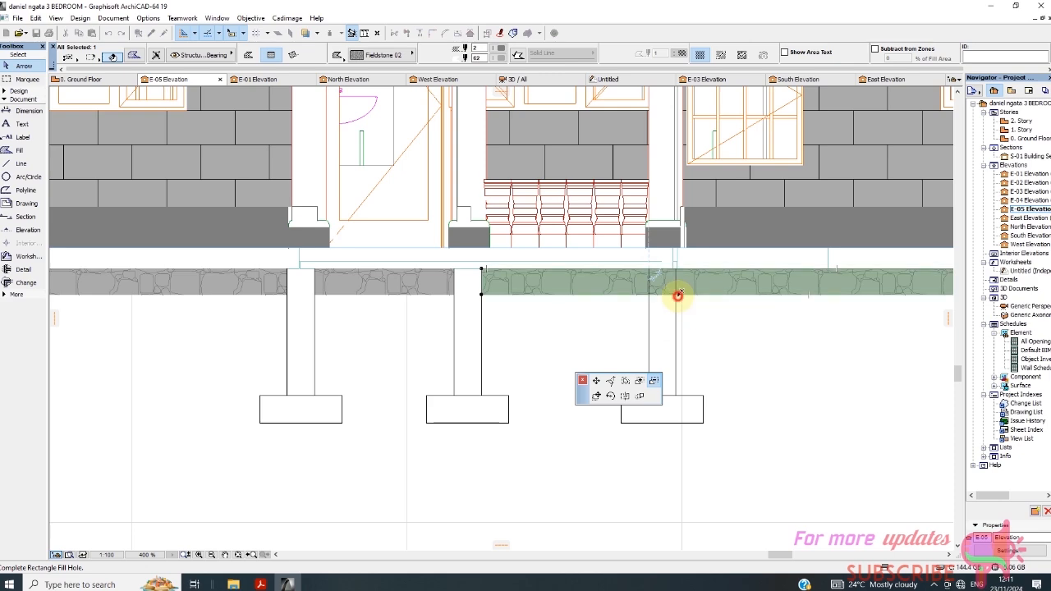
pyautogui.click(678, 296)
pyautogui.click(607, 333)
# Review the whole E-05 elevation, from the trimmed fieldstone and porch footings up to the roof.
pyautogui.scroll(-5, 501, 300)
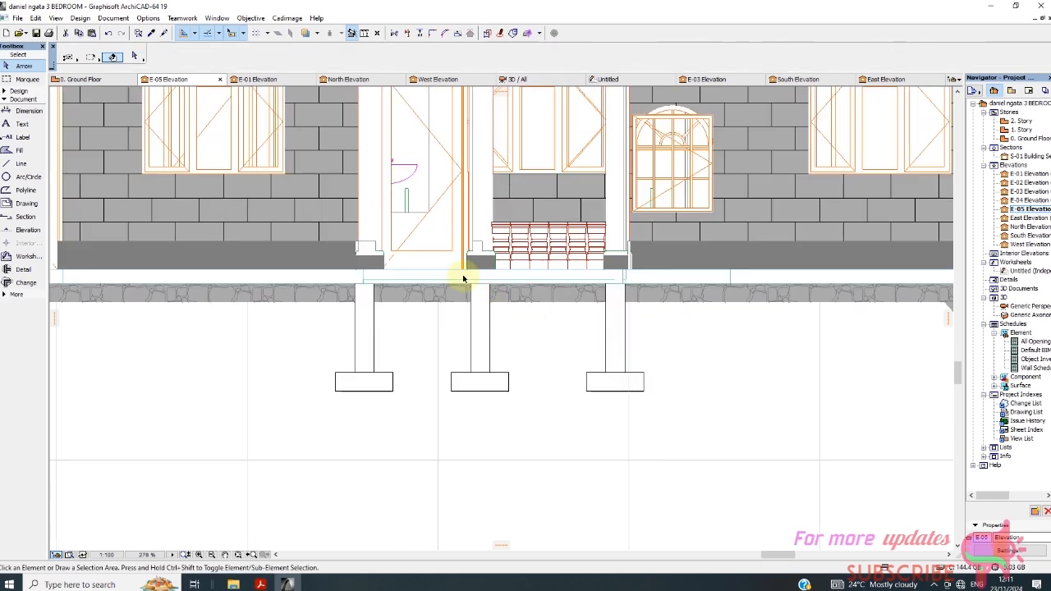
pyautogui.scroll(3, 476, 176)
pyautogui.scroll(-2, 465, 211)
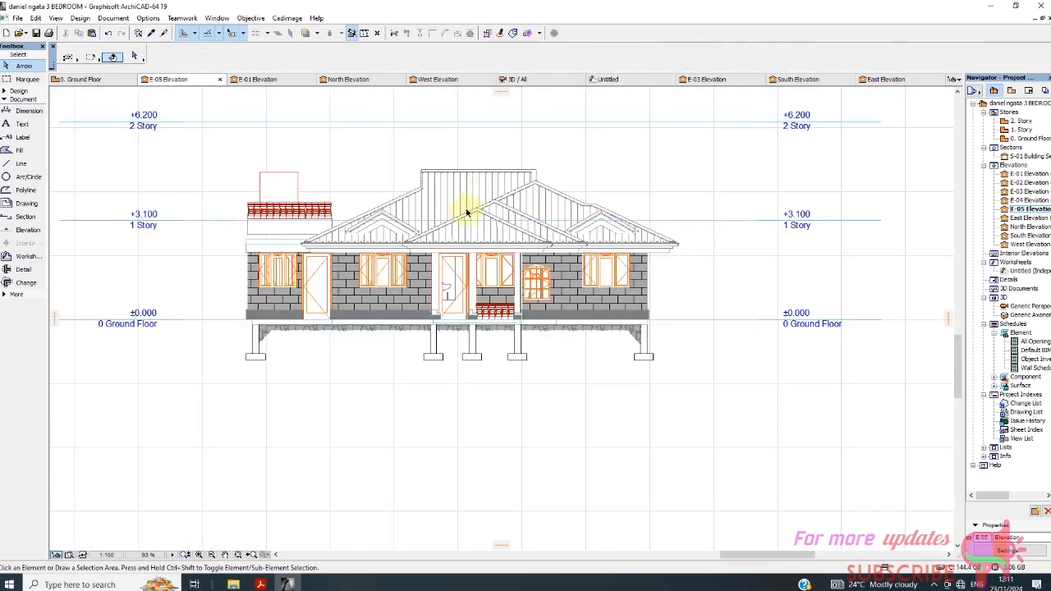
pyautogui.scroll(2, 281, 240)
pyautogui.scroll(-1, 300, 236)
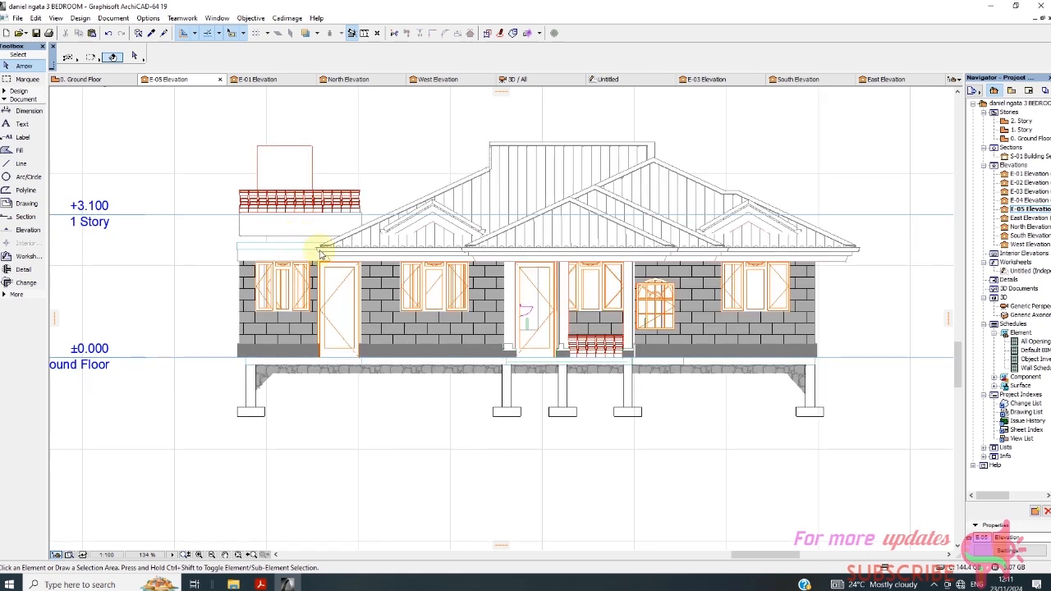
pyautogui.scroll(2, 491, 224)
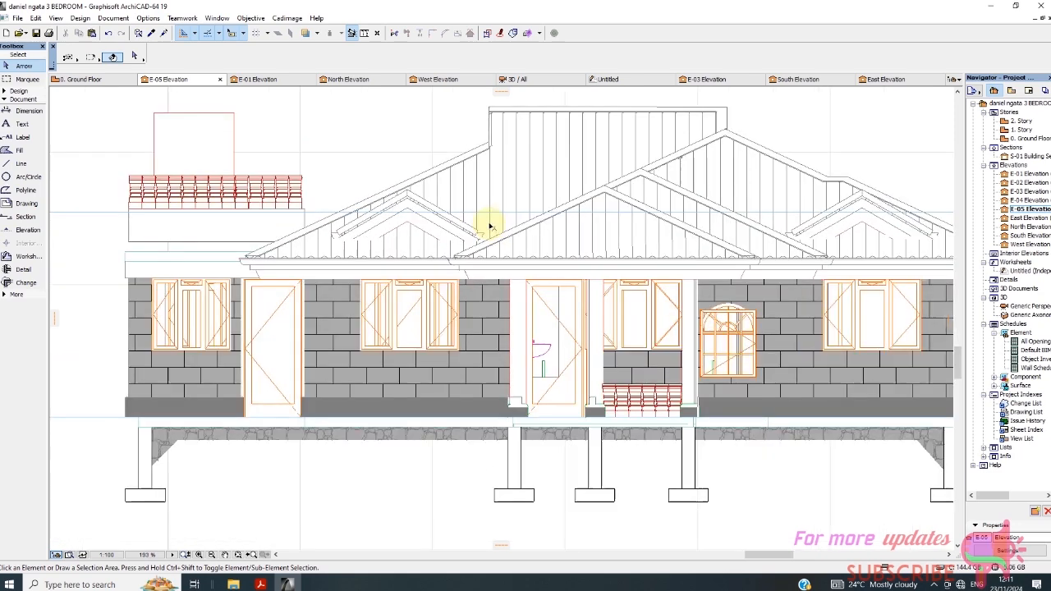
pyautogui.scroll(-1, 550, 197)
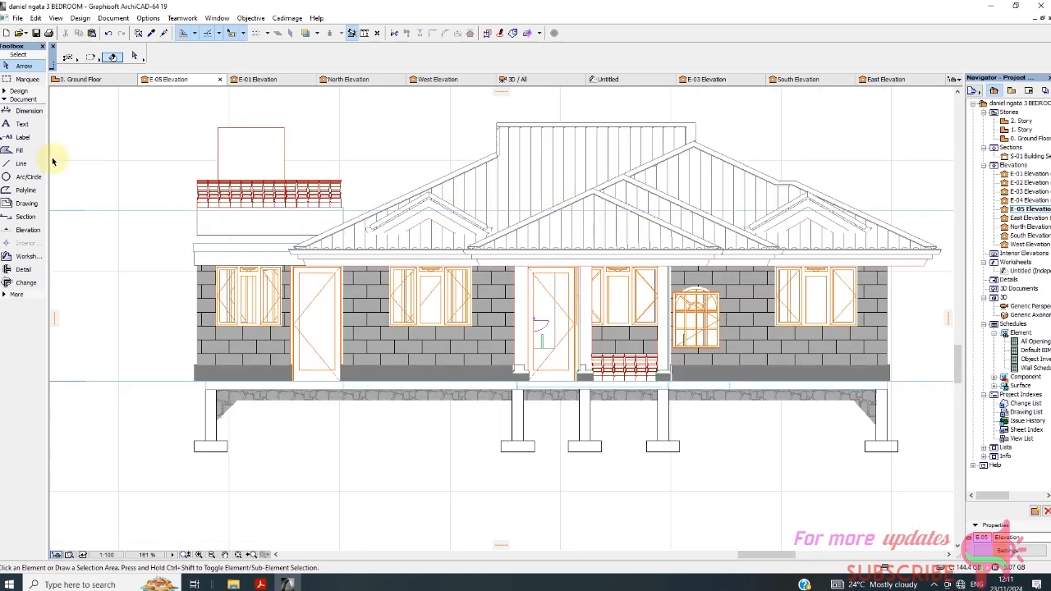
# Set the Fill tool's default foreground pen to black pen 1.
pyautogui.click(13, 151)
pyautogui.click(365, 56)
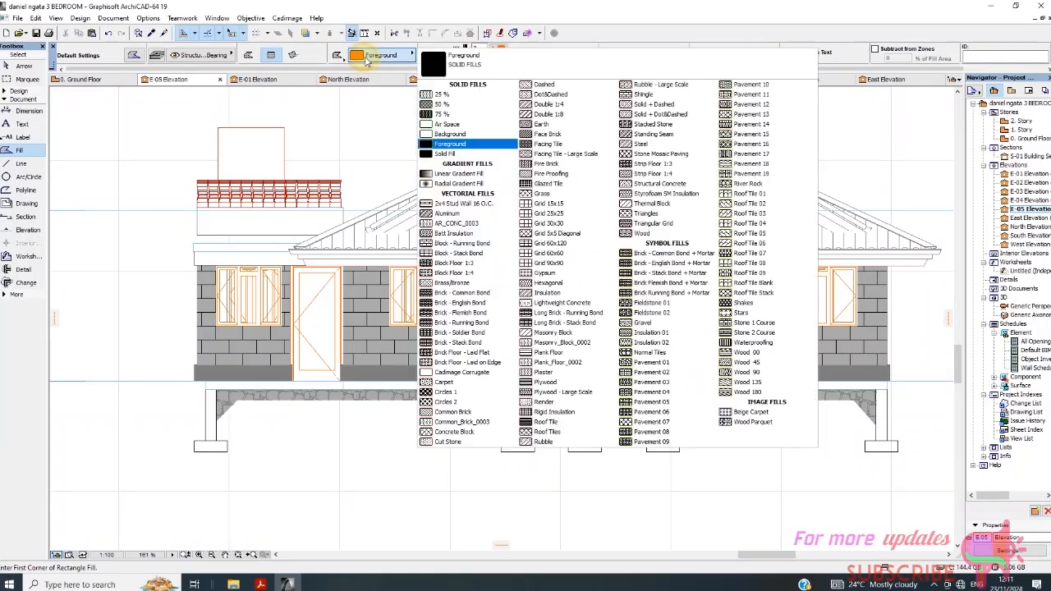
pyautogui.click(446, 143)
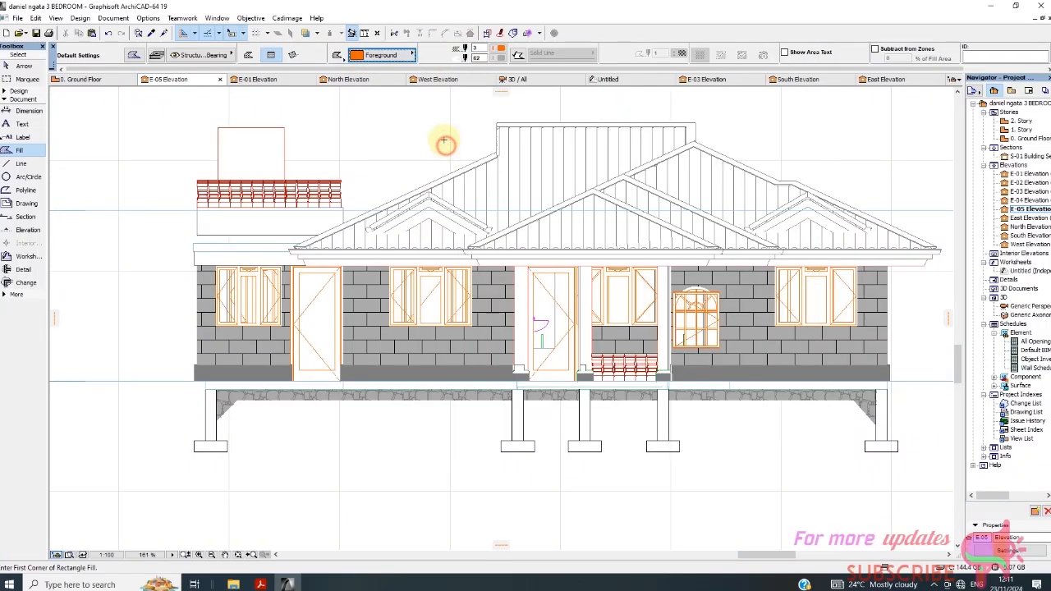
pyautogui.click(498, 57)
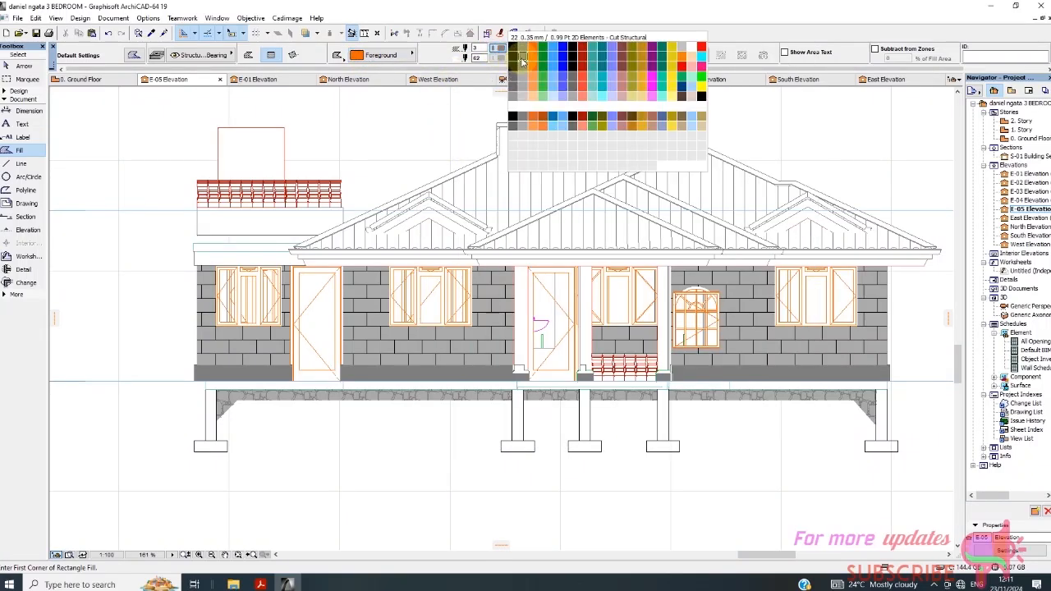
pyautogui.click(521, 57)
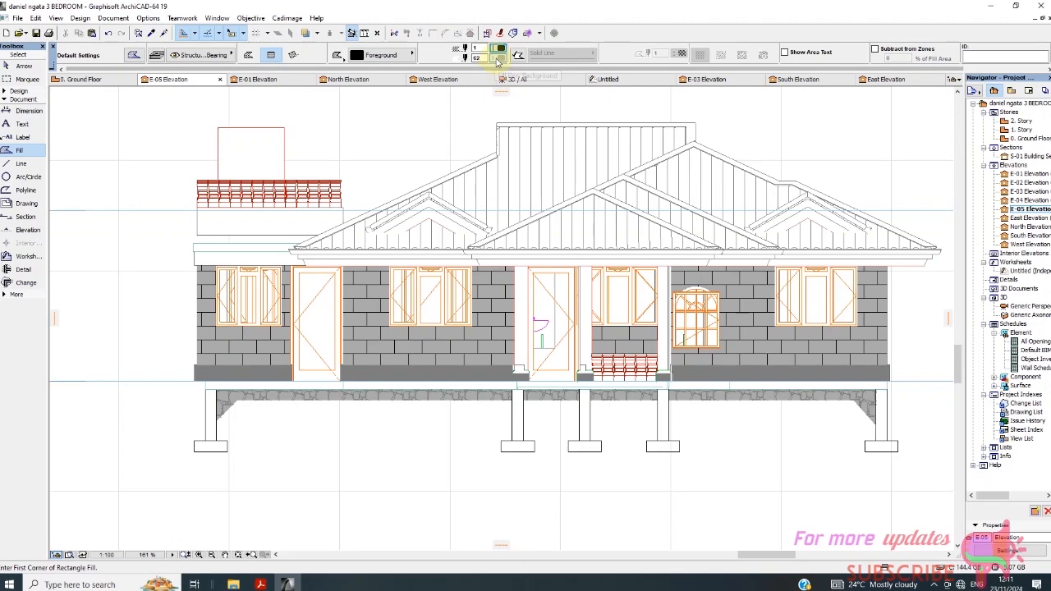
# Set the Fill tool's default background pen to 19 and its pattern to Roof Tiles.
pyautogui.click(497, 59)
pyautogui.click(662, 176)
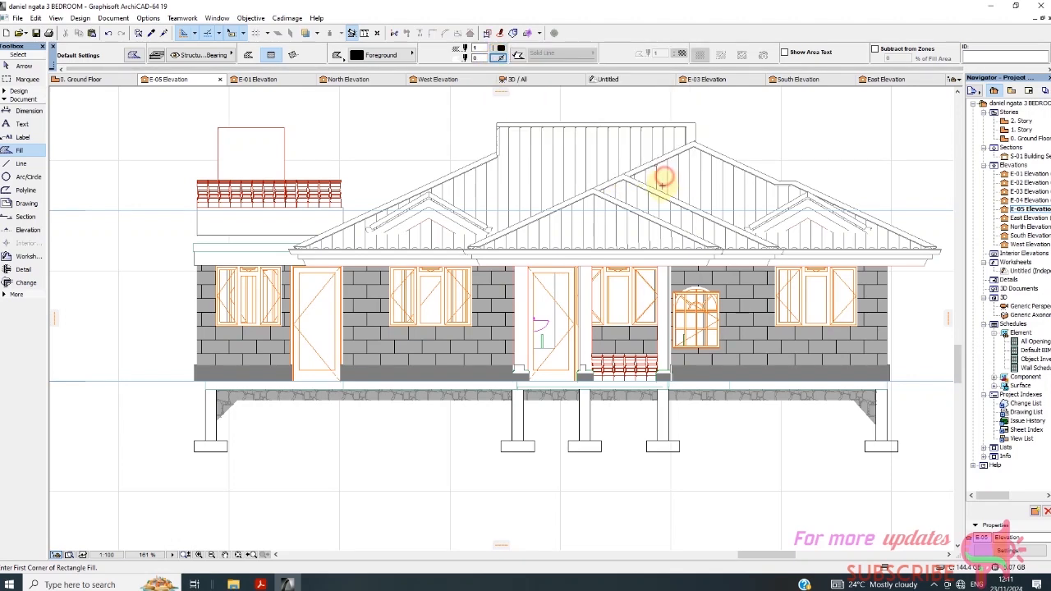
pyautogui.click(499, 58)
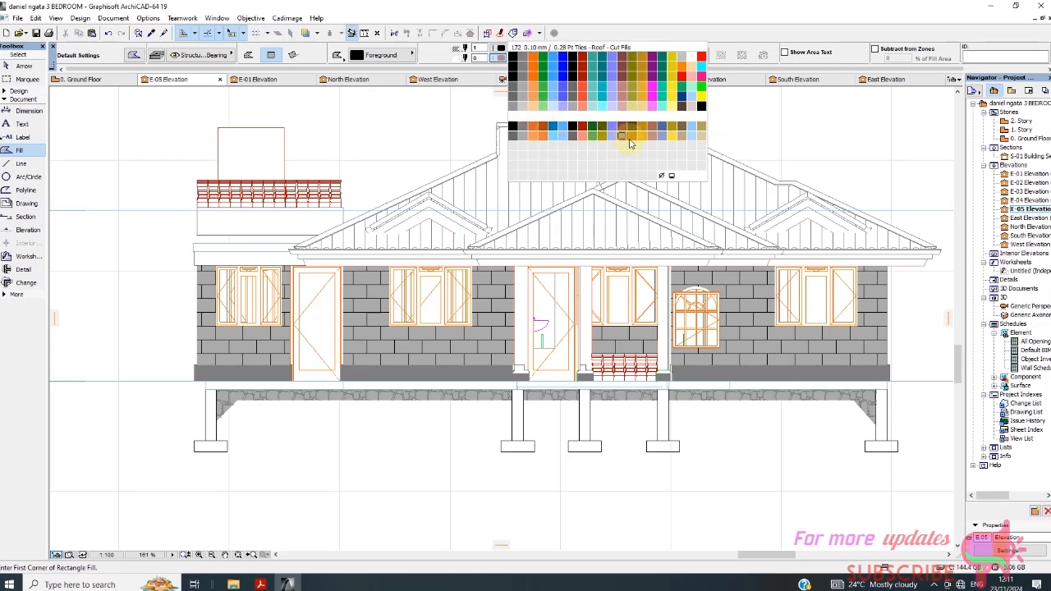
pyautogui.click(692, 64)
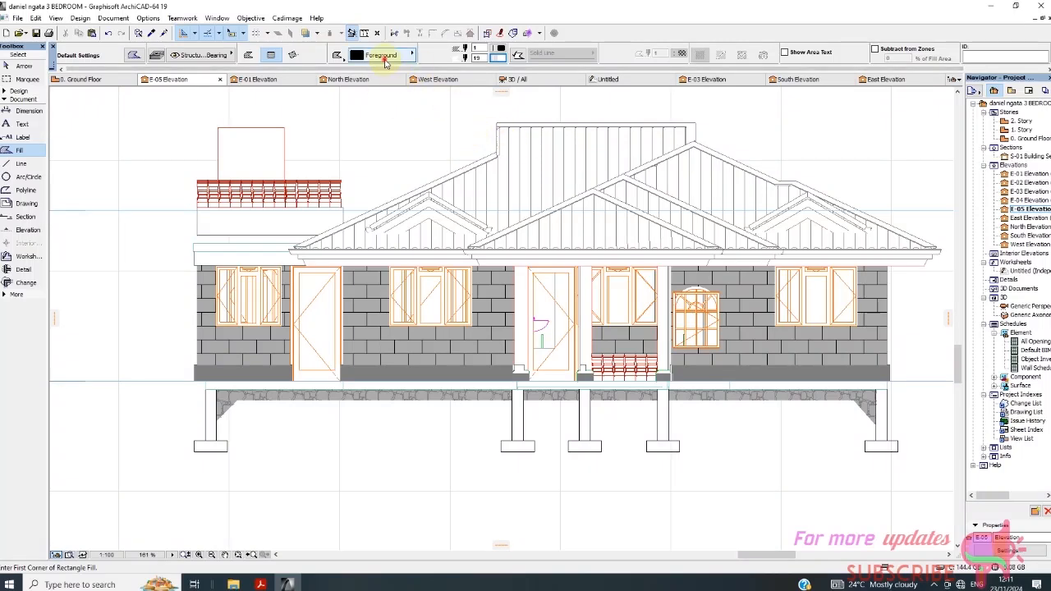
pyautogui.click(384, 62)
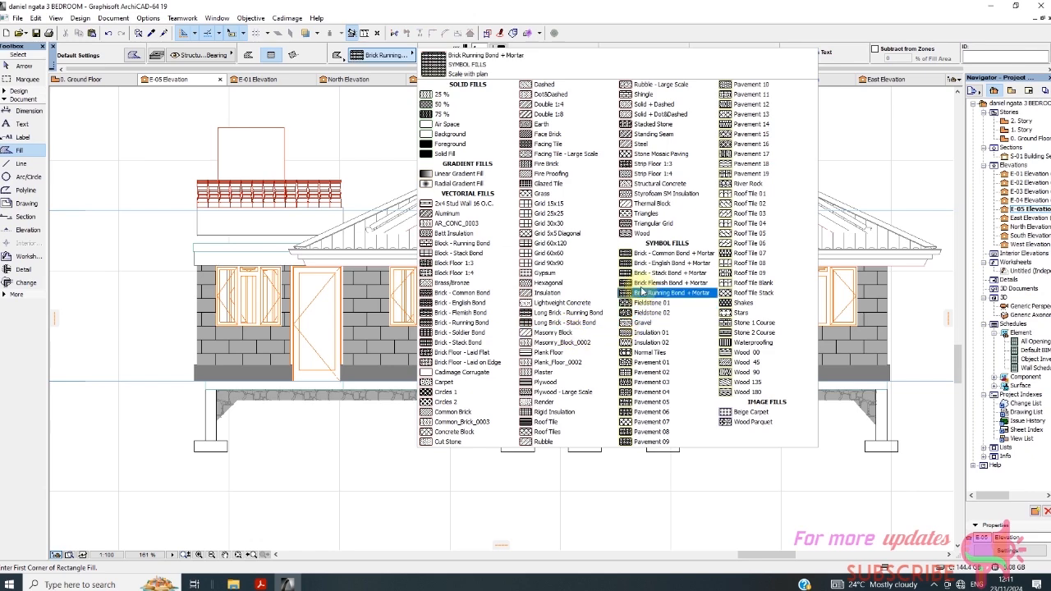
pyautogui.click(557, 433)
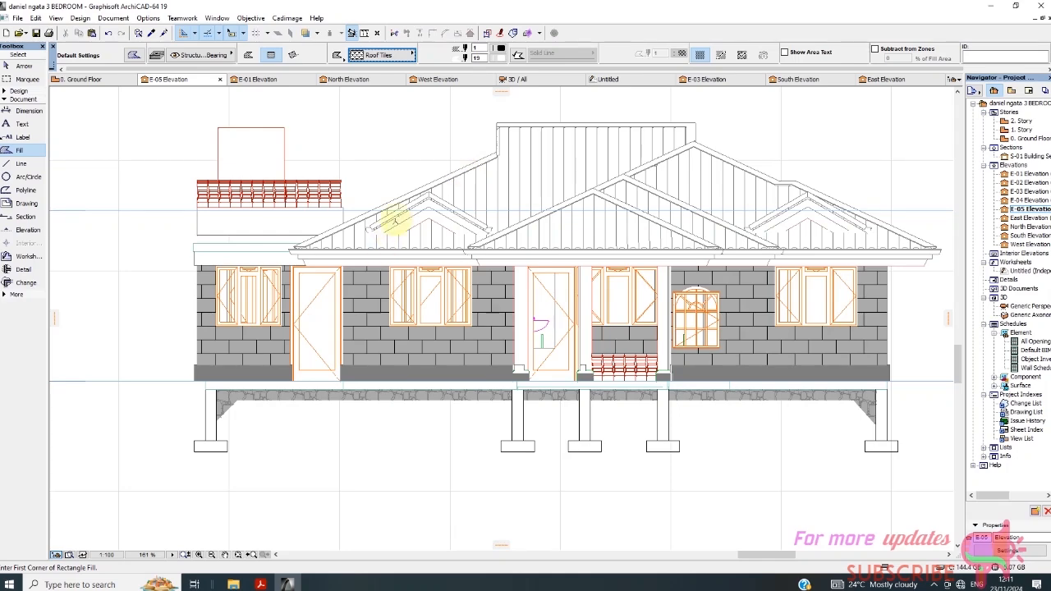
# Examine the roof outline and the eave above the left door where roof fills could start.
pyautogui.scroll(1, 427, 230)
pyautogui.scroll(-1, 448, 213)
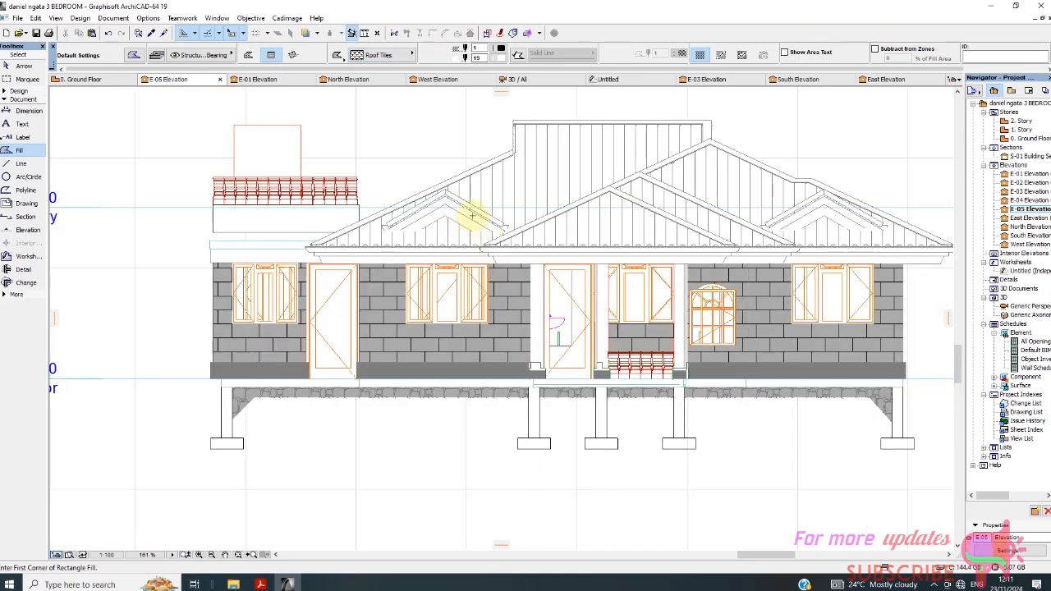
pyautogui.scroll(2, 443, 200)
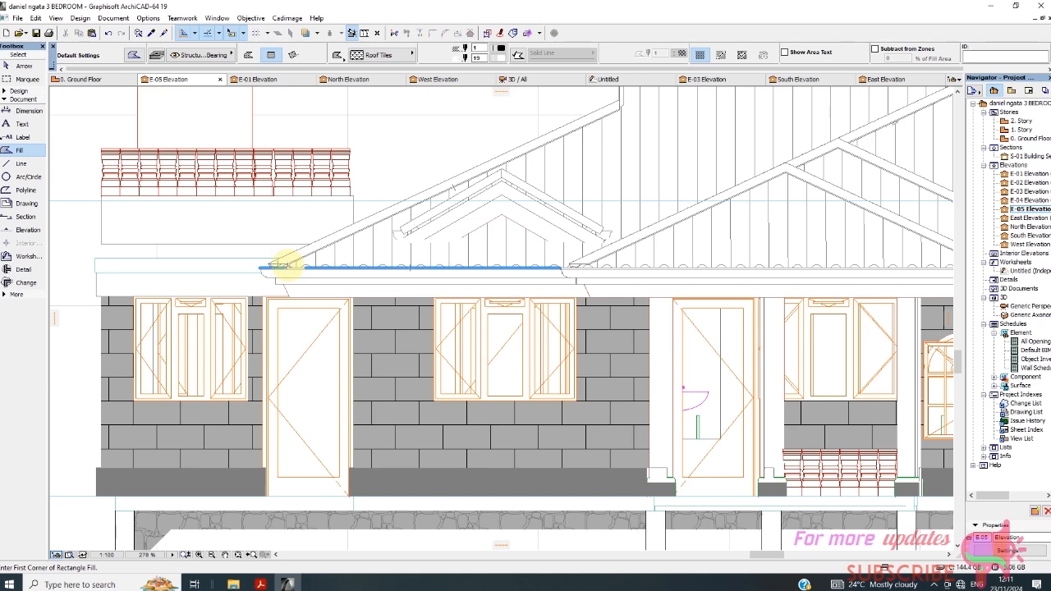
pyautogui.scroll(-2, 283, 264)
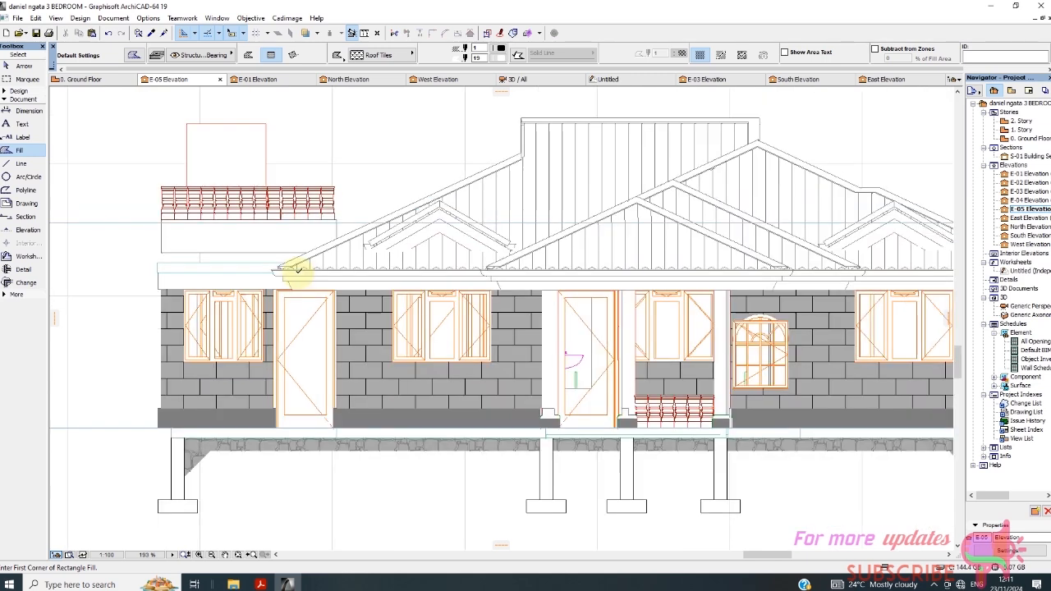
pyautogui.scroll(2, 300, 269)
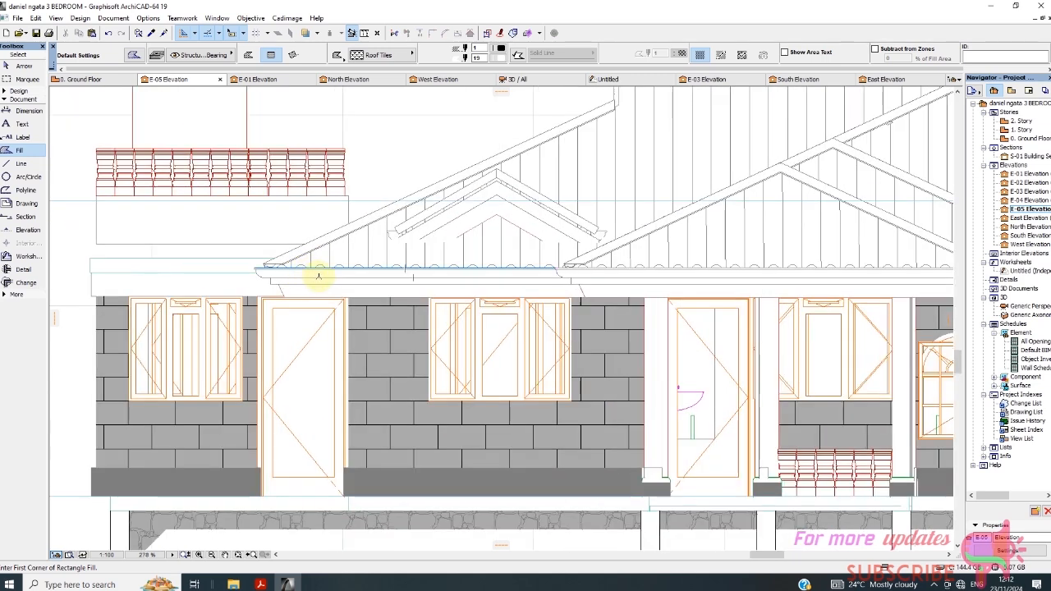
pyautogui.scroll(-2, 318, 277)
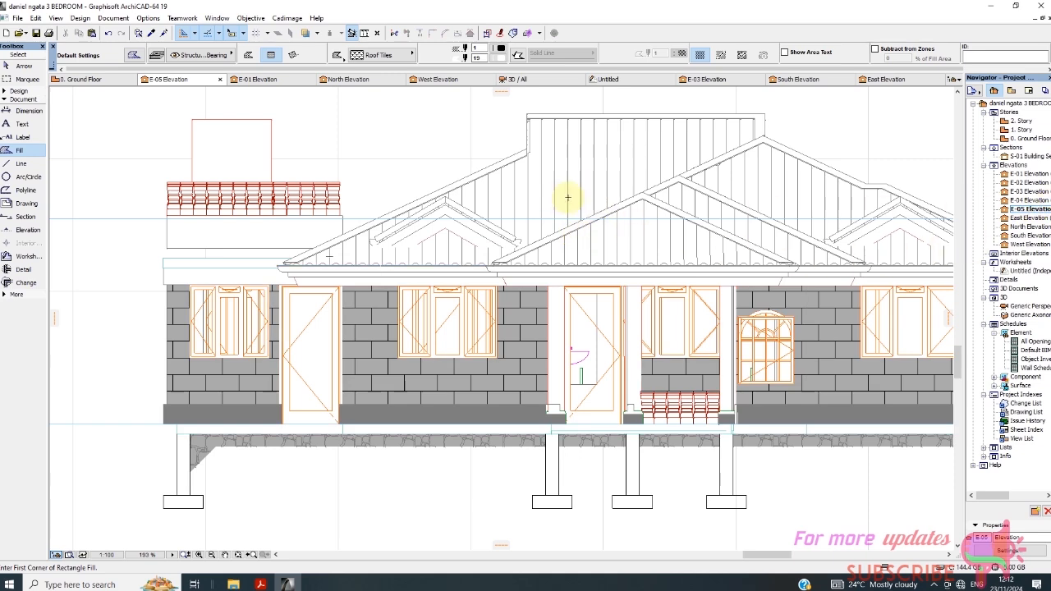
pyautogui.scroll(-2, 466, 201)
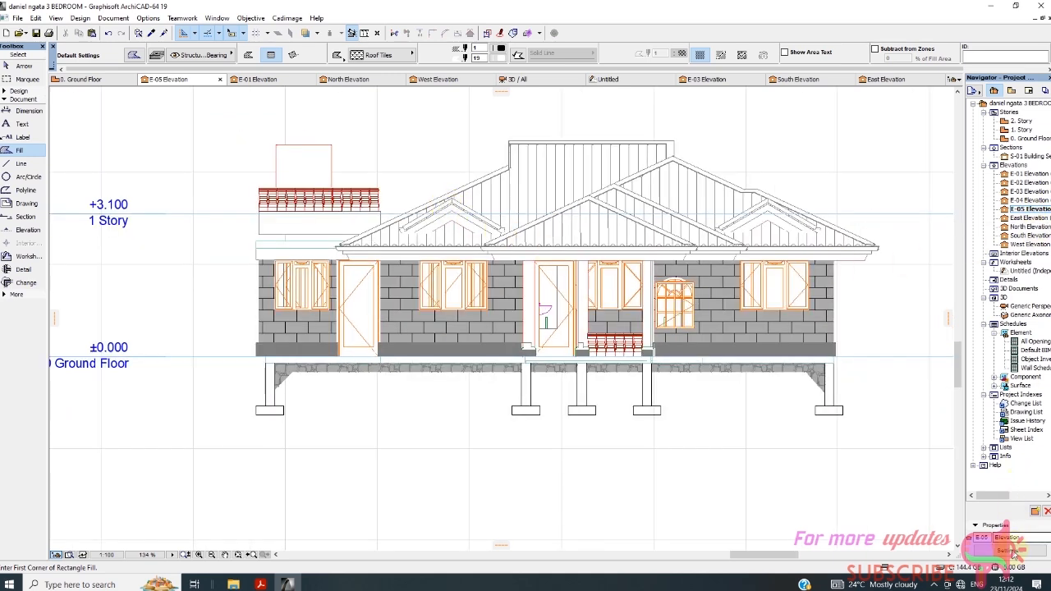
# Change the E-05 elevation's status to Drawing in its selection settings.
pyautogui.click(960, 528)
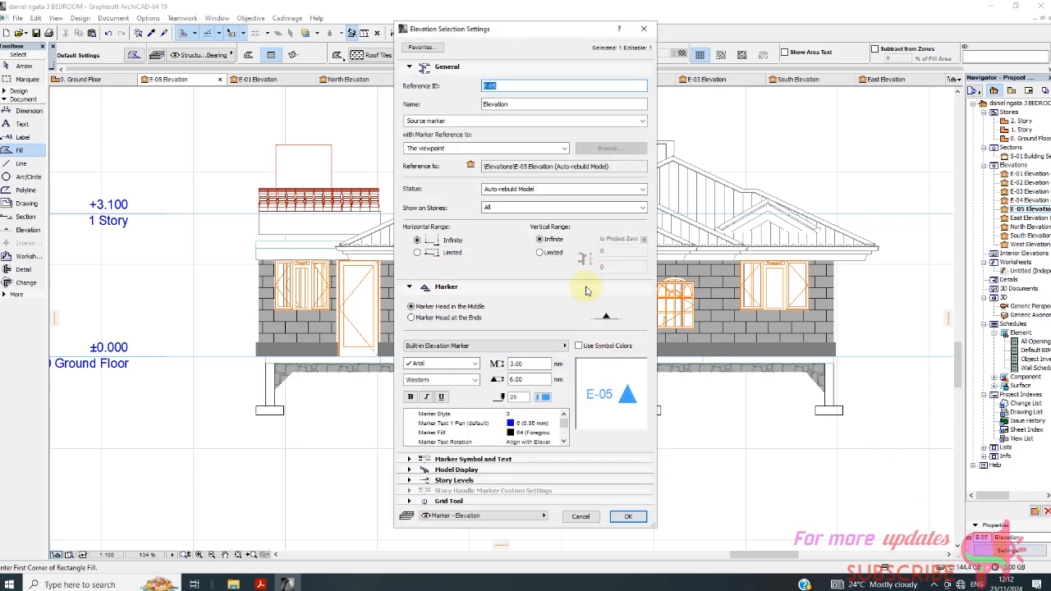
pyautogui.click(534, 190)
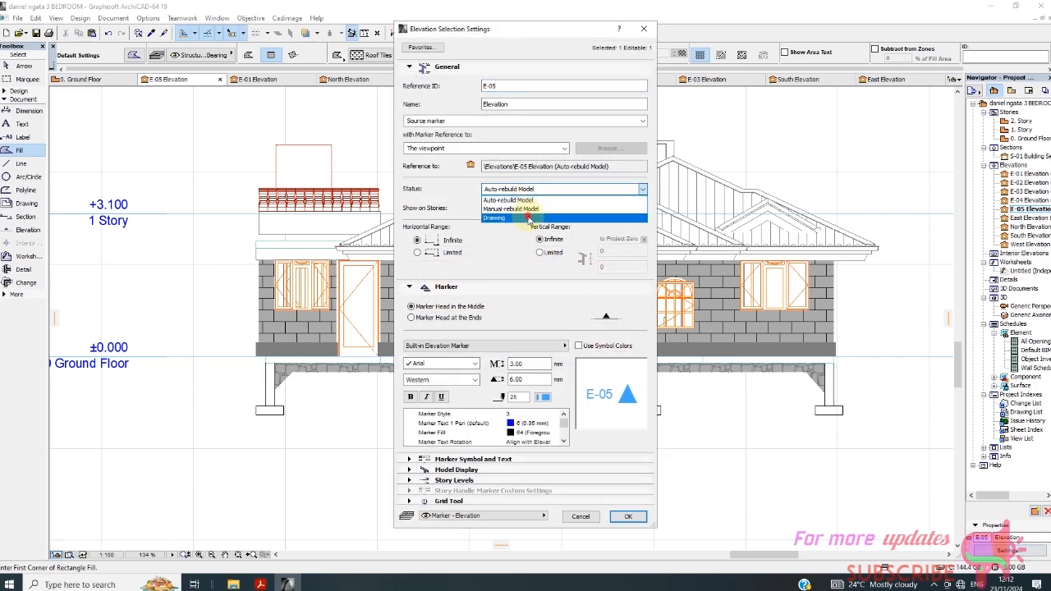
pyautogui.click(534, 218)
pyautogui.click(628, 516)
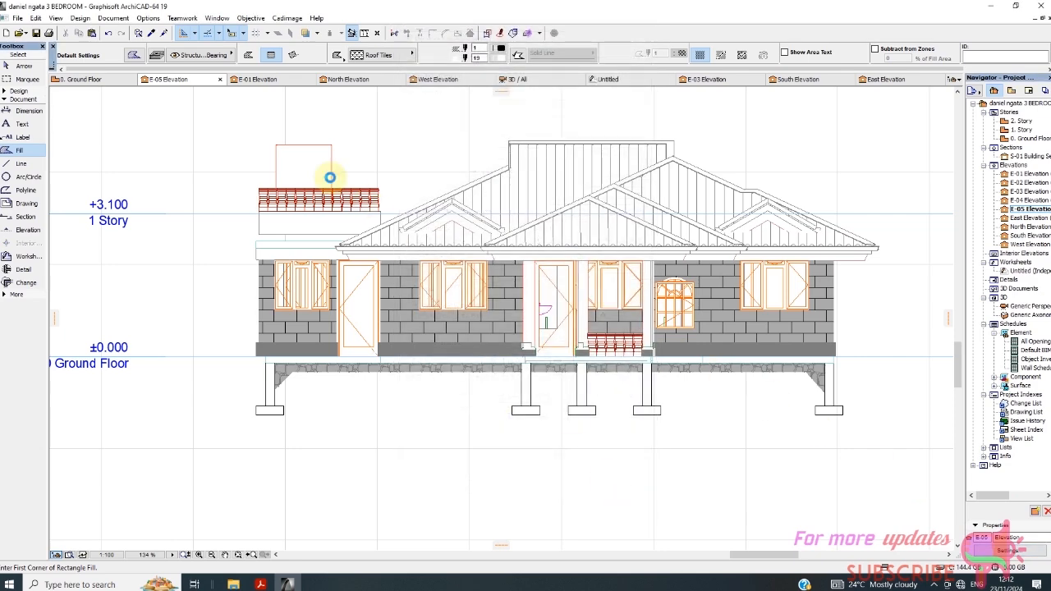
# Inspect the house in the 3D perspective view and return to the E-05 elevation to examine its front.
pyautogui.click(516, 81)
pyautogui.press('Escape')
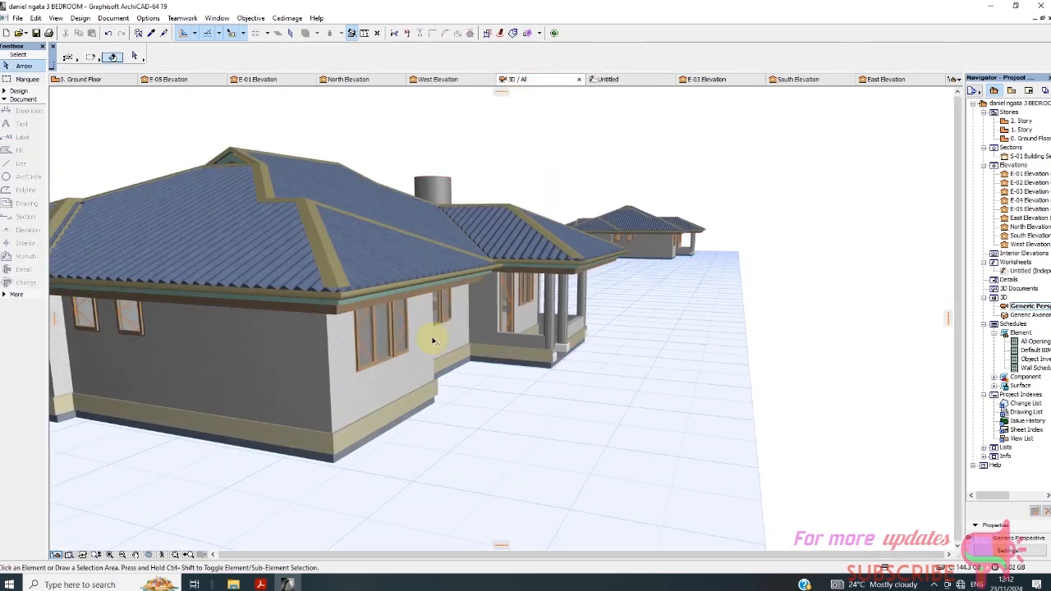
pyautogui.scroll(-3, 520, 334)
pyautogui.scroll(2, 364, 367)
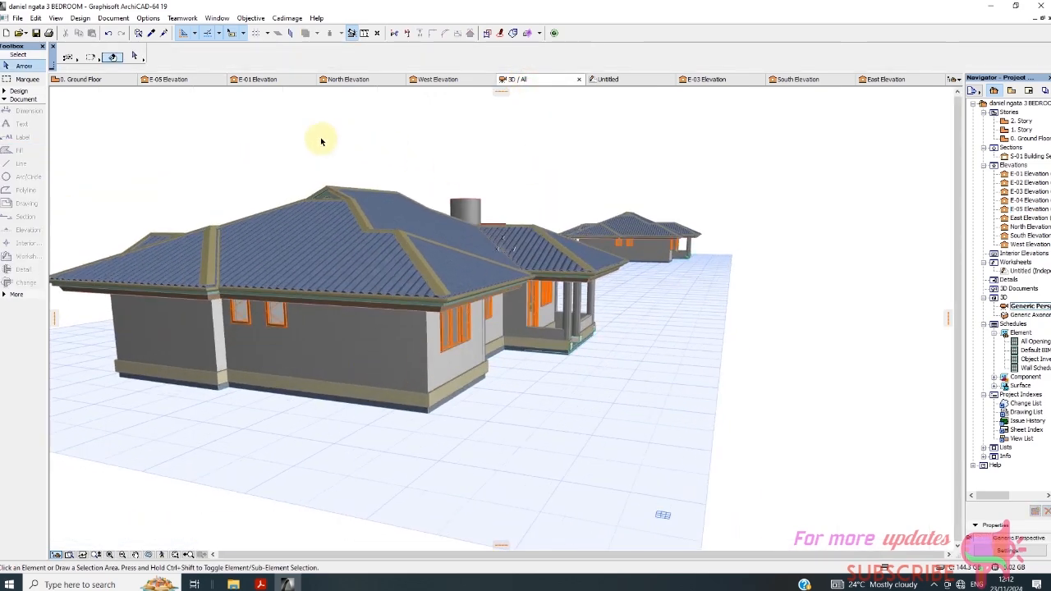
pyautogui.click(260, 81)
pyautogui.click(205, 80)
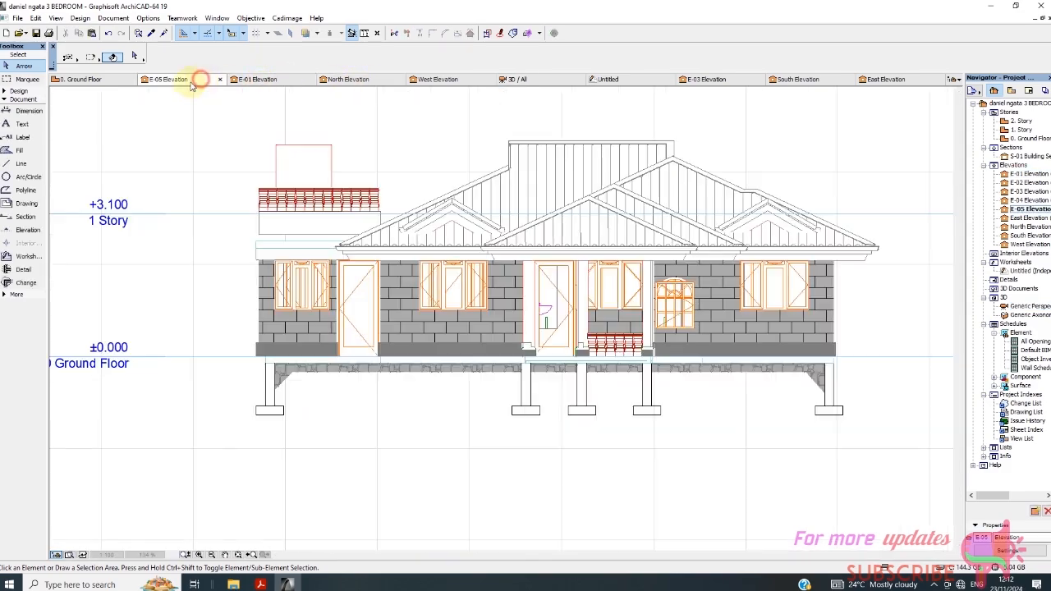
pyautogui.scroll(1, 567, 325)
pyautogui.scroll(-2, 537, 347)
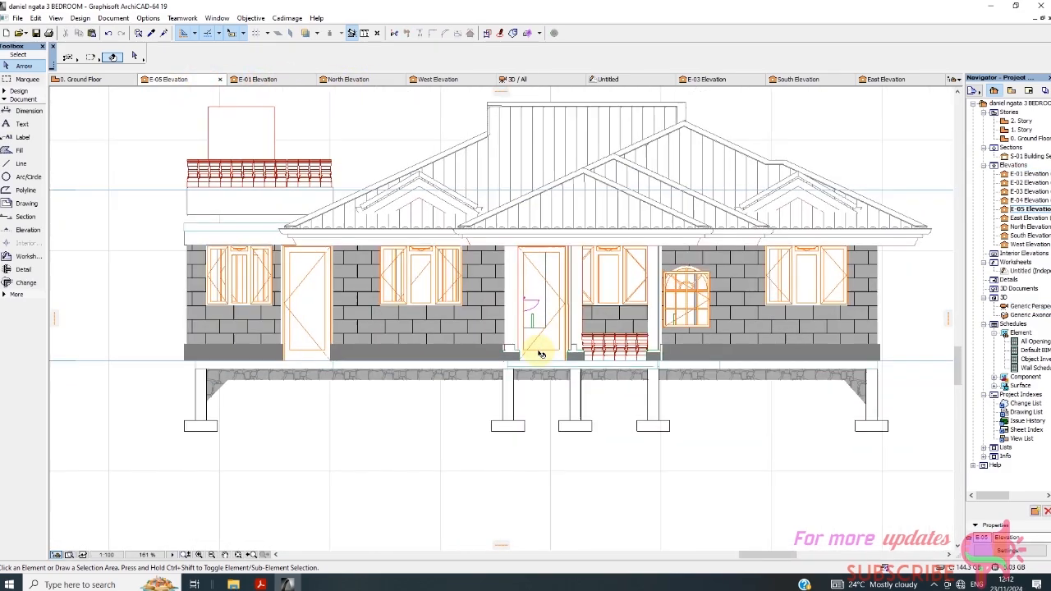
# Try to delete the grouped roof covering over the main ridge section of the E-05 elevation drawing.
pyautogui.scroll(3, 525, 174)
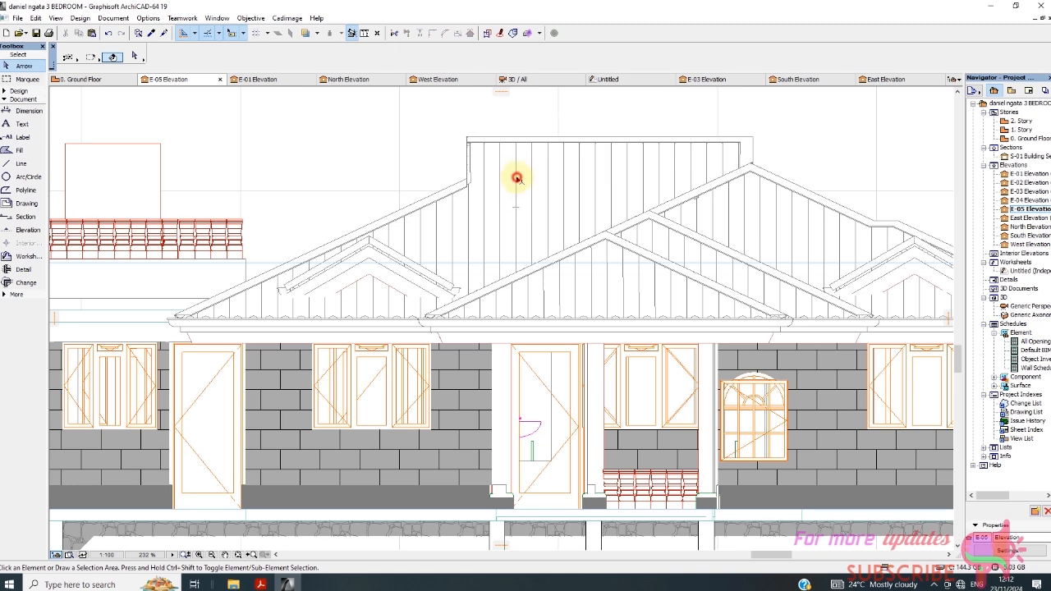
pyautogui.click(516, 177)
pyautogui.click(515, 186)
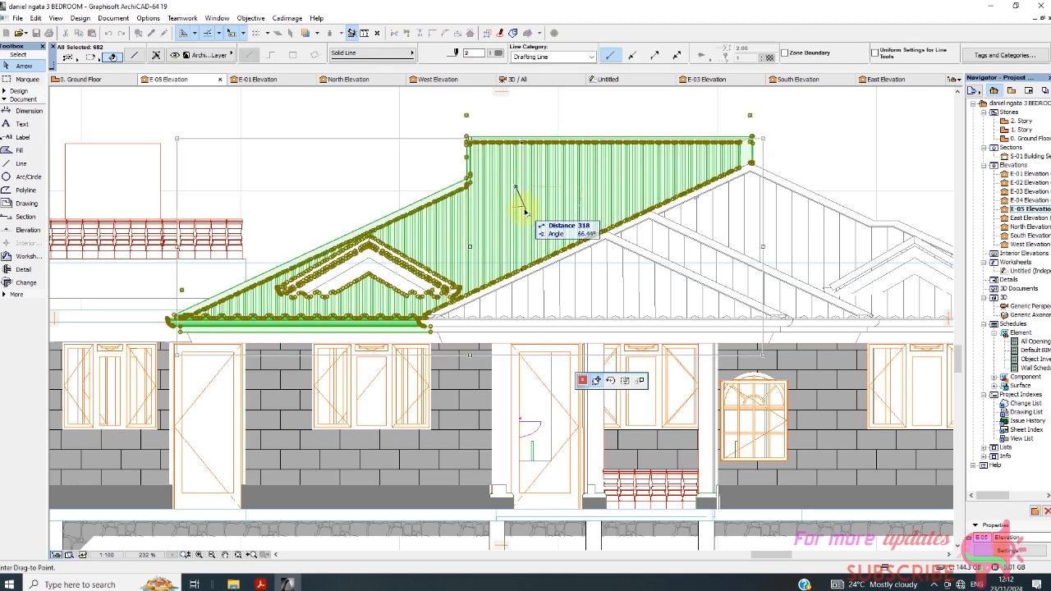
pyautogui.press('Escape')
pyautogui.press('Delete')
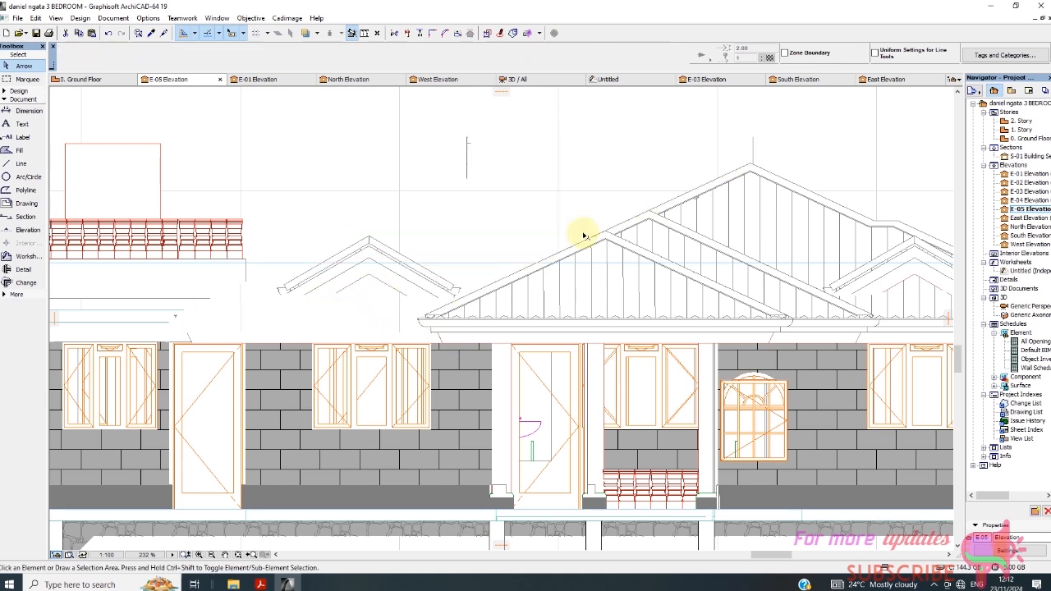
pyautogui.scroll(-3, 564, 216)
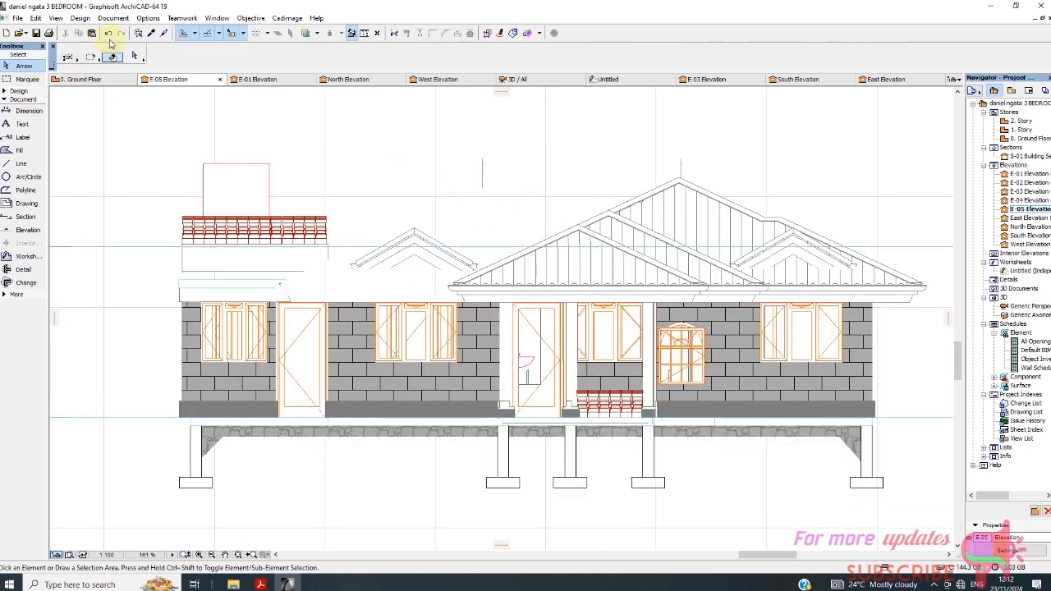
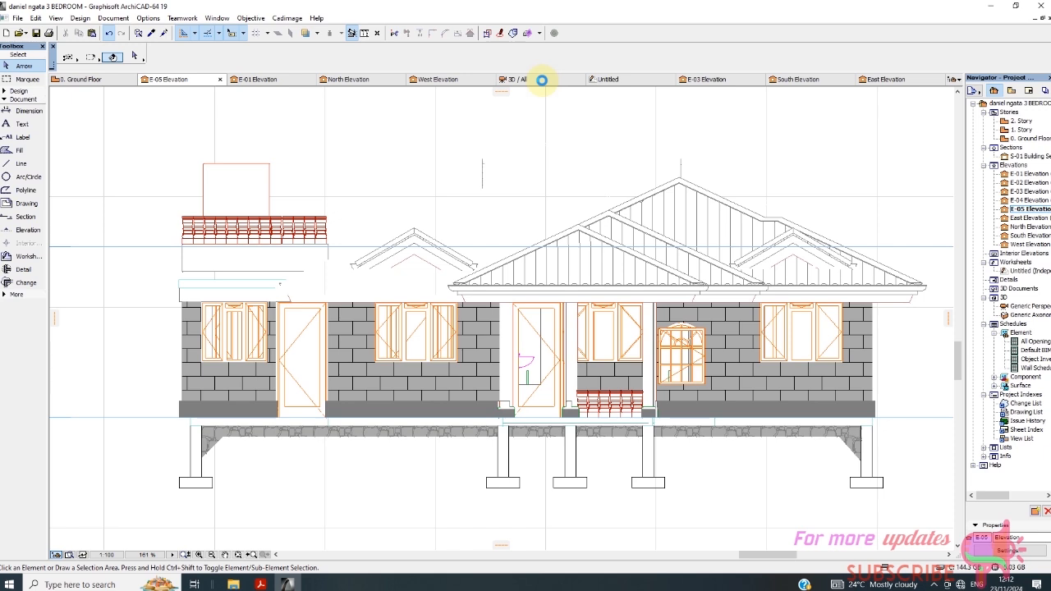
# Examine the extent of the main roof's covering group in the elevation and compare it with the 3D perspective view.
pyautogui.click(527, 202)
pyautogui.scroll(-3, 593, 136)
pyautogui.rightClick(592, 134)
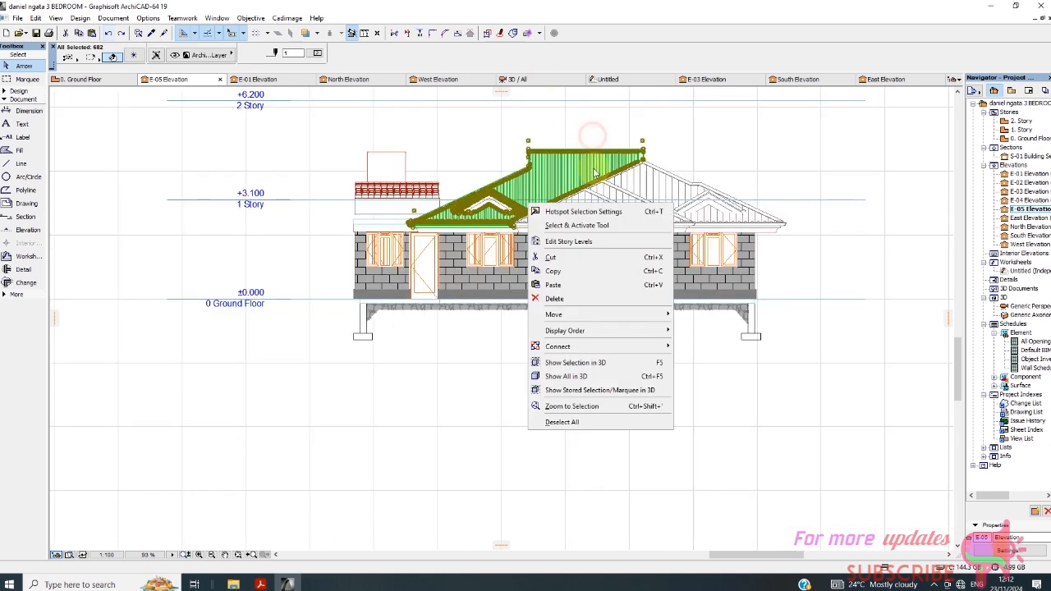
pyautogui.click(765, 154)
pyautogui.scroll(5, 528, 200)
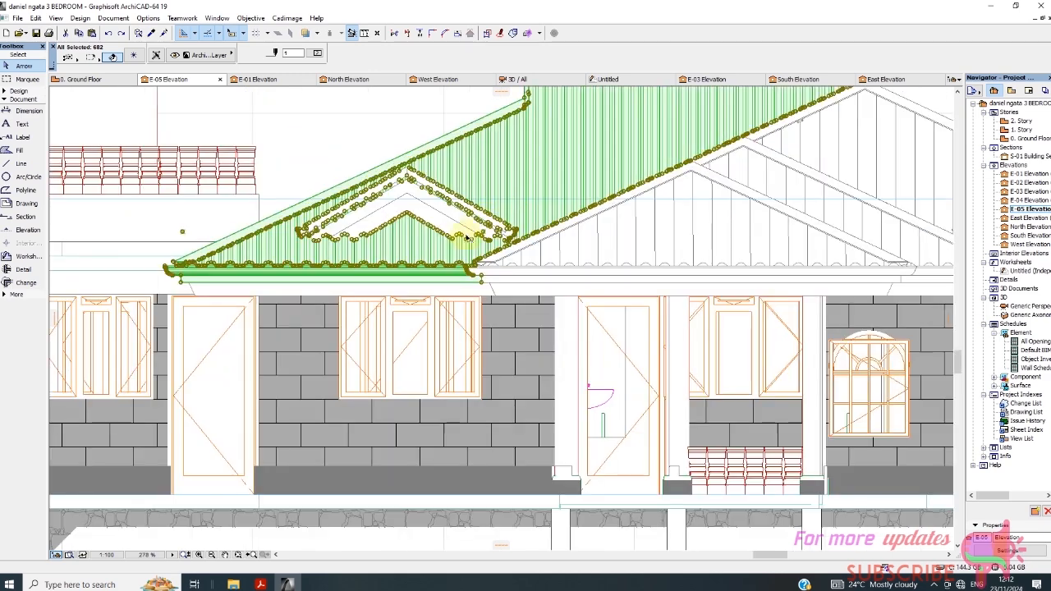
pyautogui.scroll(4, 528, 169)
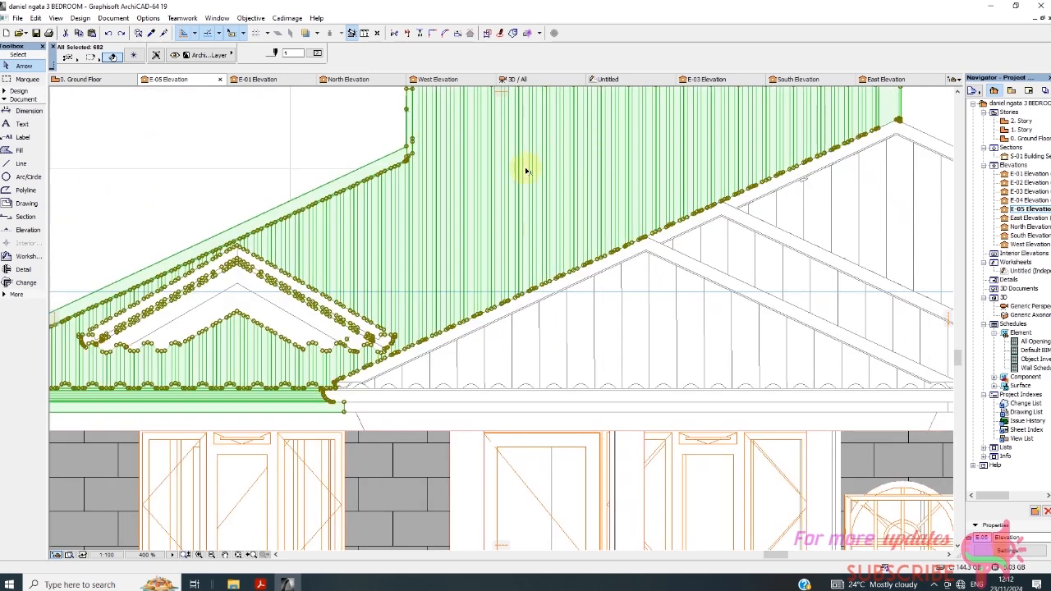
pyautogui.scroll(-1, 475, 279)
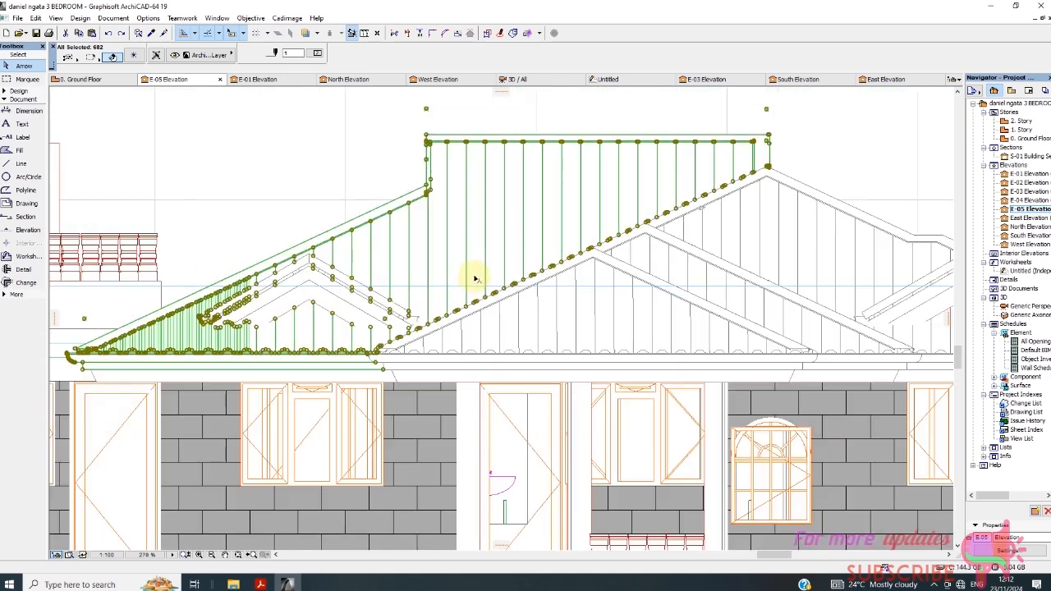
pyautogui.click(532, 80)
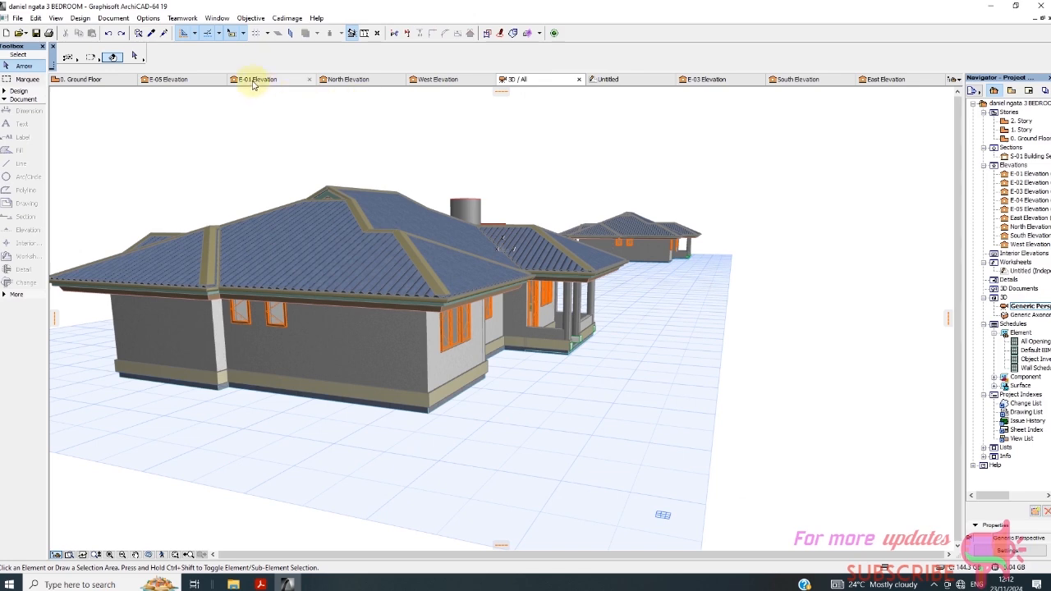
pyautogui.click(200, 81)
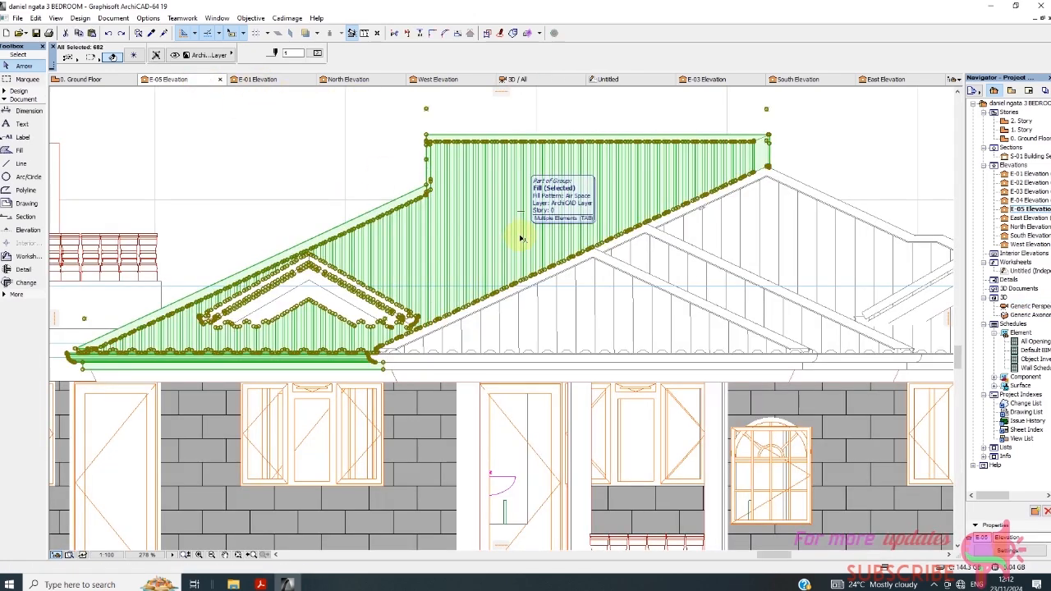
# Try deleting the main roof's covering group again, check the 3D model's roof and return to the E-05 elevation.
pyautogui.press('Delete')
pyautogui.click(526, 78)
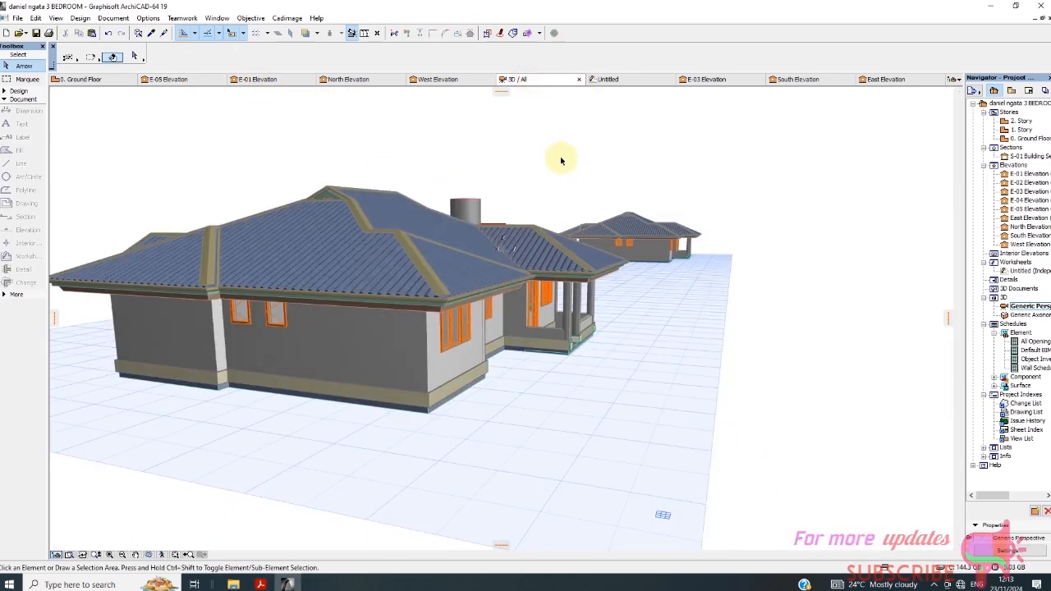
pyautogui.scroll(4, 621, 228)
pyautogui.scroll(-1, 583, 228)
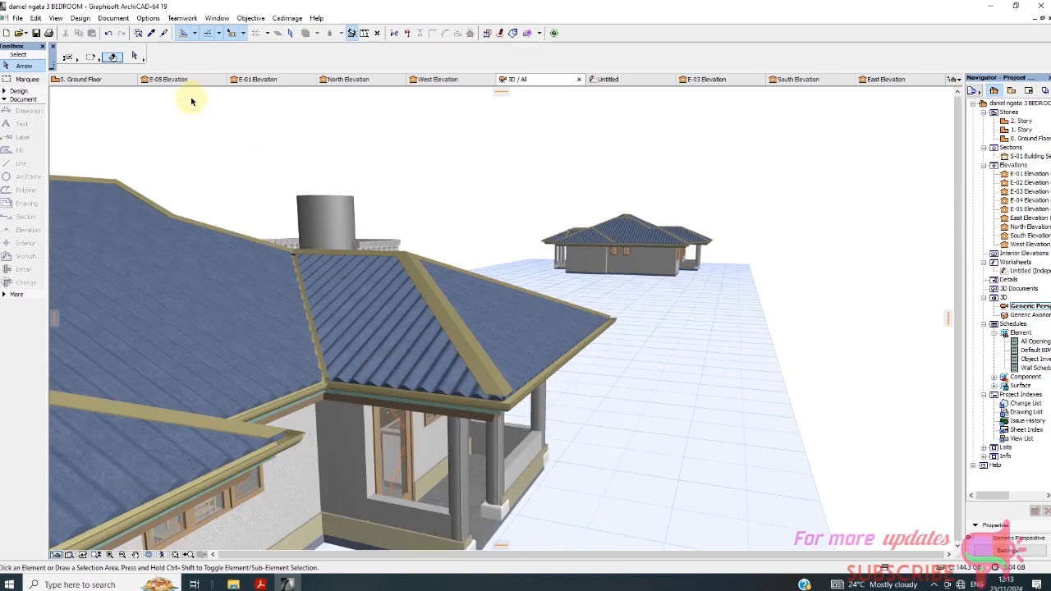
pyautogui.click(180, 82)
pyautogui.scroll(-3, 501, 202)
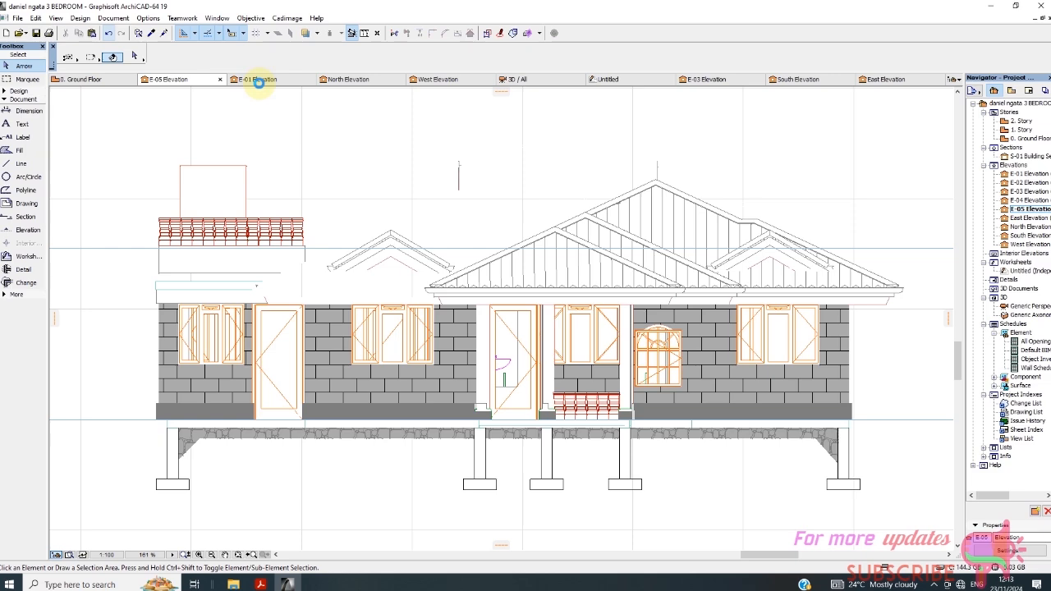
# Undo the covering group's deletion and select the group again to check which roof parts it includes.
pyautogui.click(409, 213)
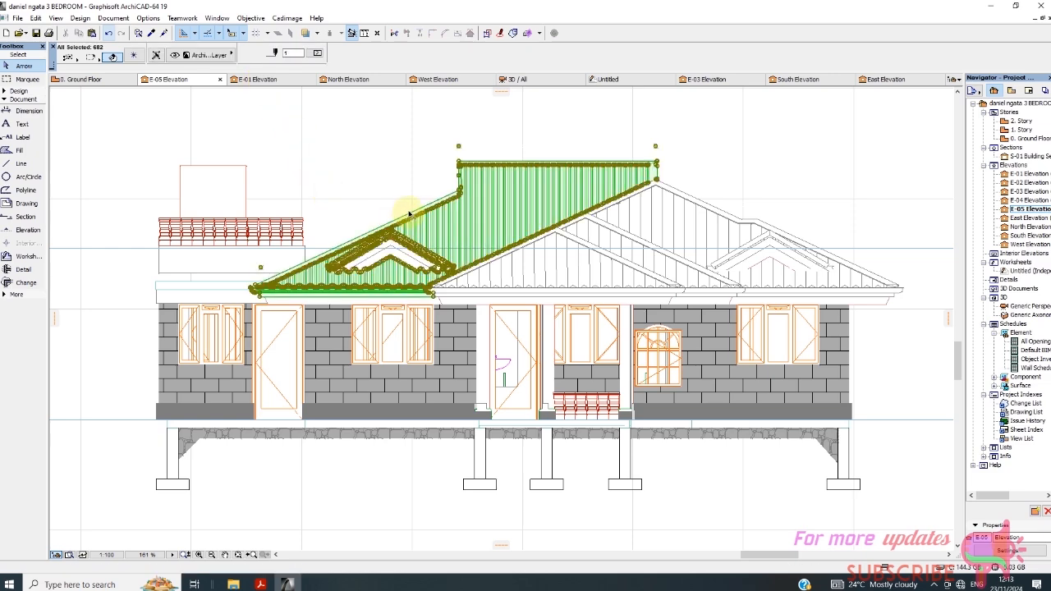
pyautogui.click(734, 159)
pyautogui.scroll(4, 486, 190)
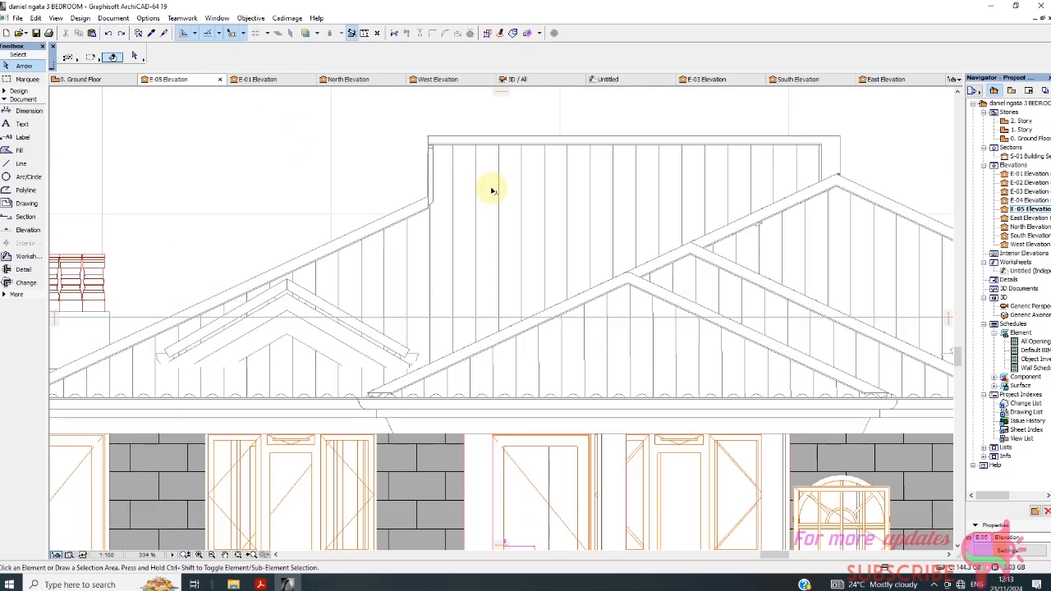
pyautogui.click(497, 195)
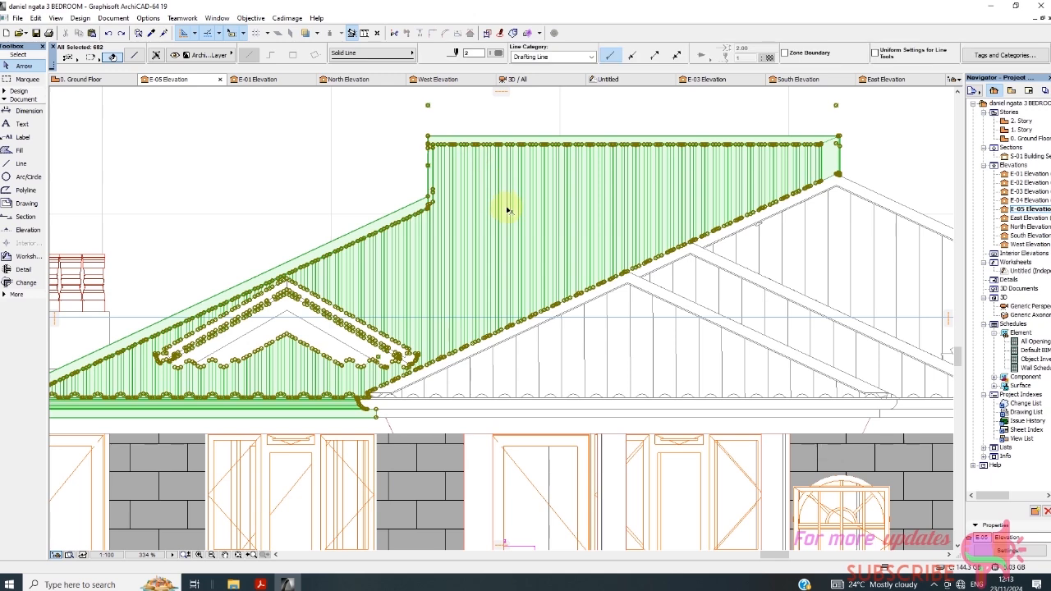
pyautogui.scroll(-3, 508, 211)
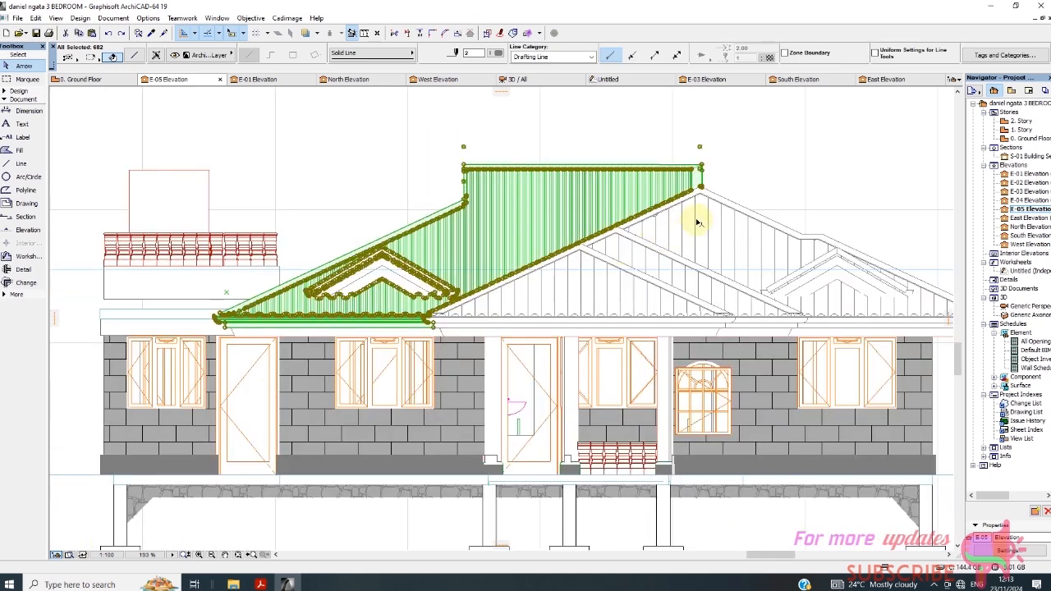
# Set the E-05 elevation's status to Auto-rebuild Model in its selection settings.
pyautogui.click(1028, 210)
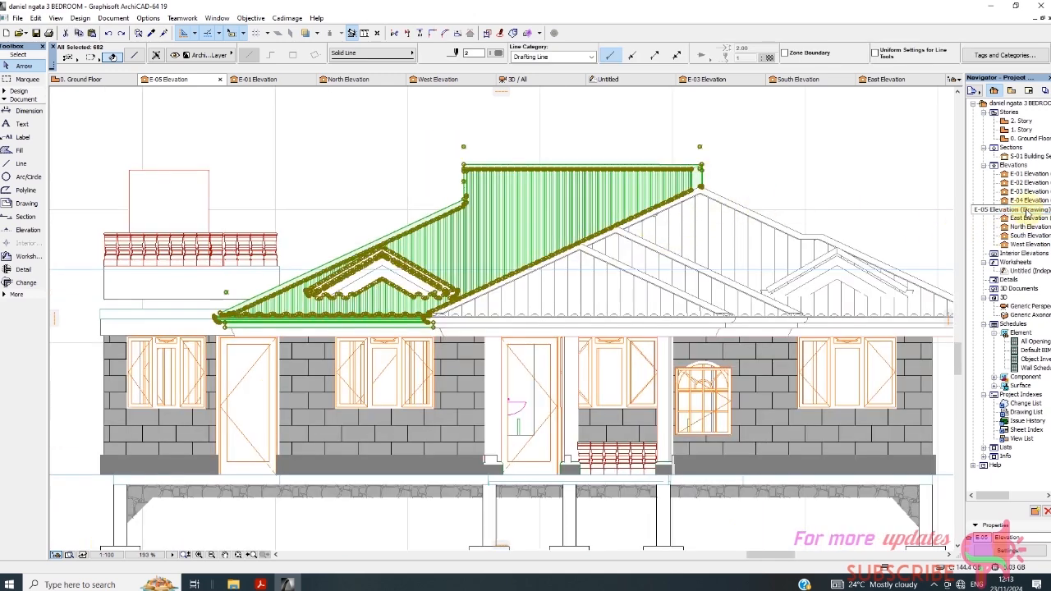
pyautogui.click(1009, 552)
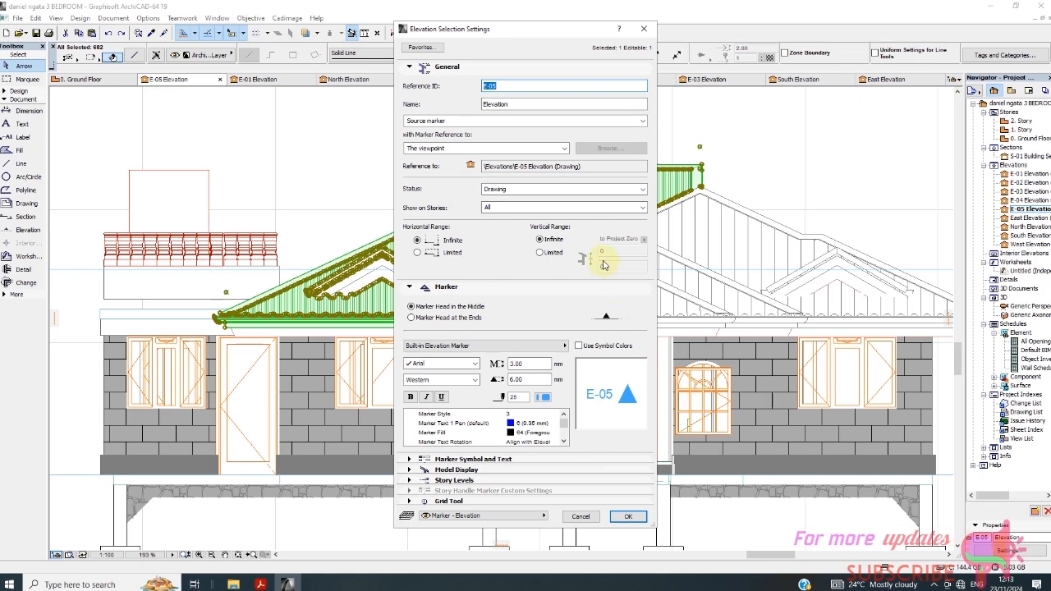
pyautogui.click(519, 189)
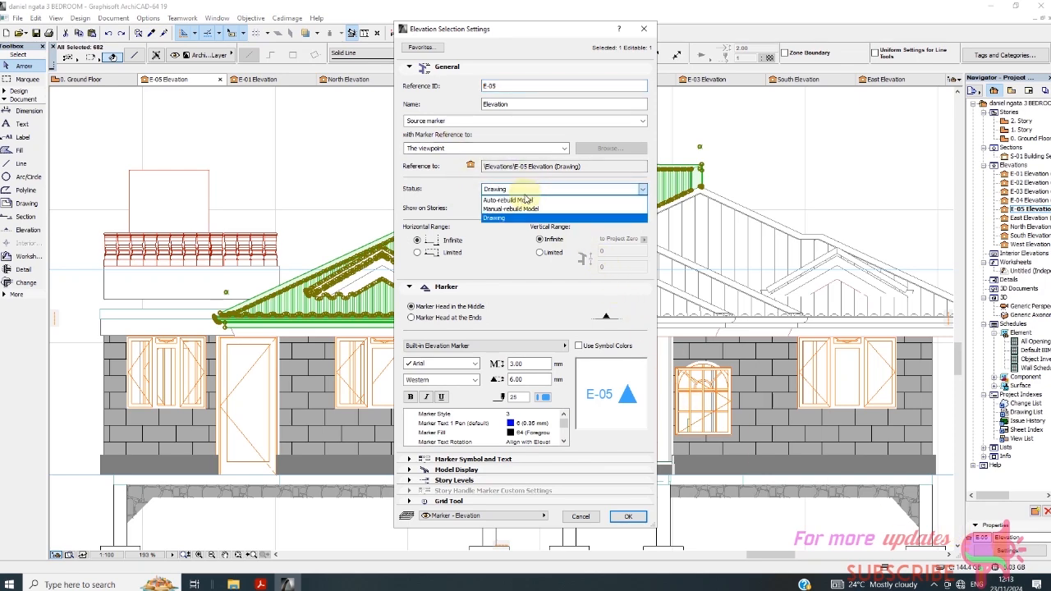
pyautogui.click(525, 200)
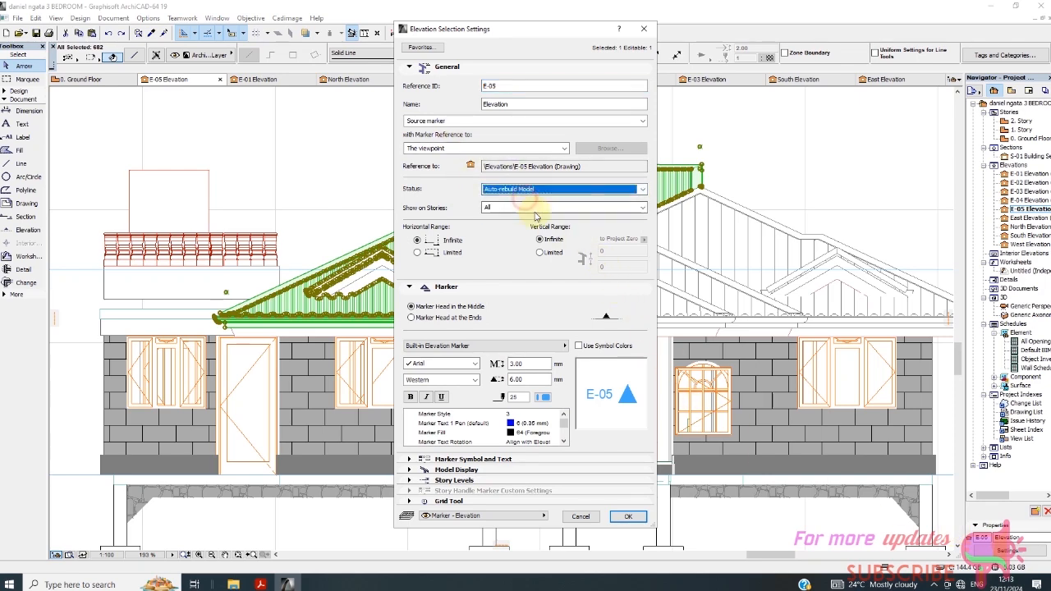
pyautogui.click(625, 516)
pyautogui.click(739, 348)
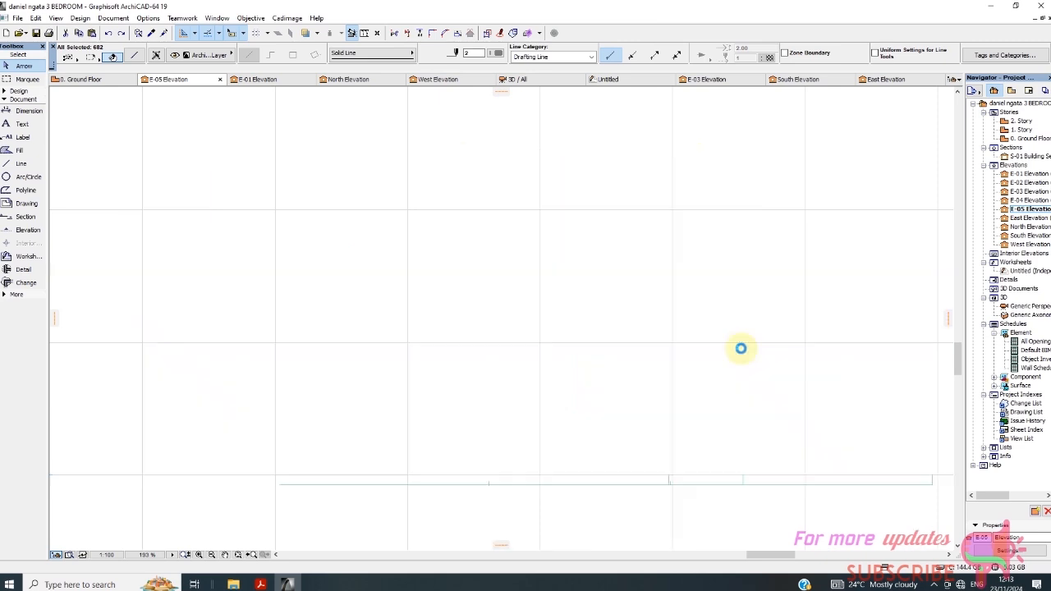
pyautogui.scroll(-2, 621, 268)
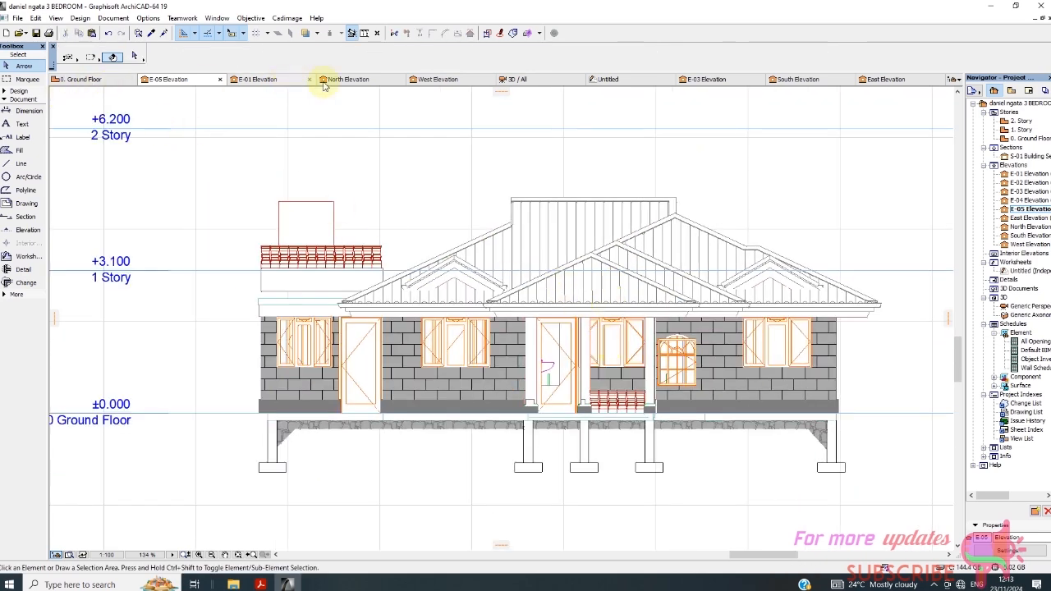
# Select all Cadimage Roof Covering objects in the 3D perspective view and delete them.
pyautogui.click(517, 78)
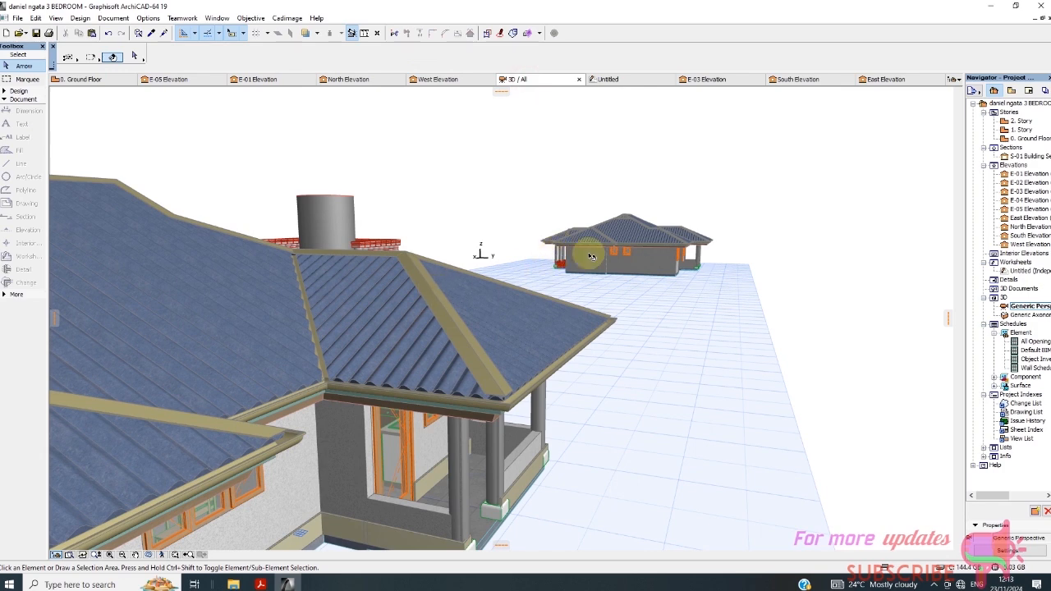
pyautogui.keyDown('shift'); pyautogui.moveTo(591, 256); pyautogui.dragTo(406, 253, button='middle'); pyautogui.keyUp('shift')
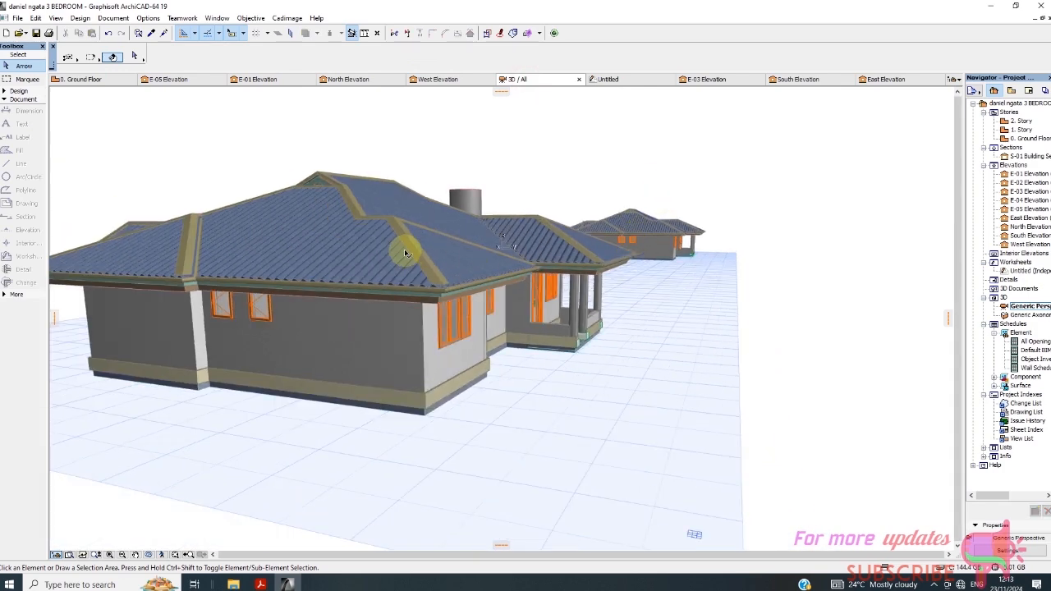
pyautogui.click(406, 253)
pyautogui.rightClick(660, 199)
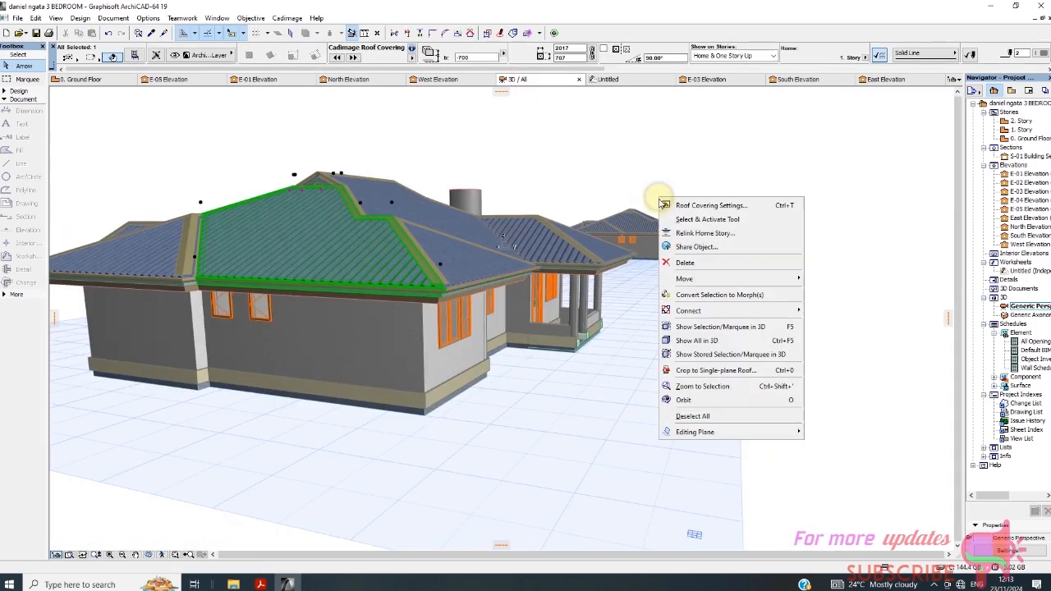
pyautogui.click(704, 219)
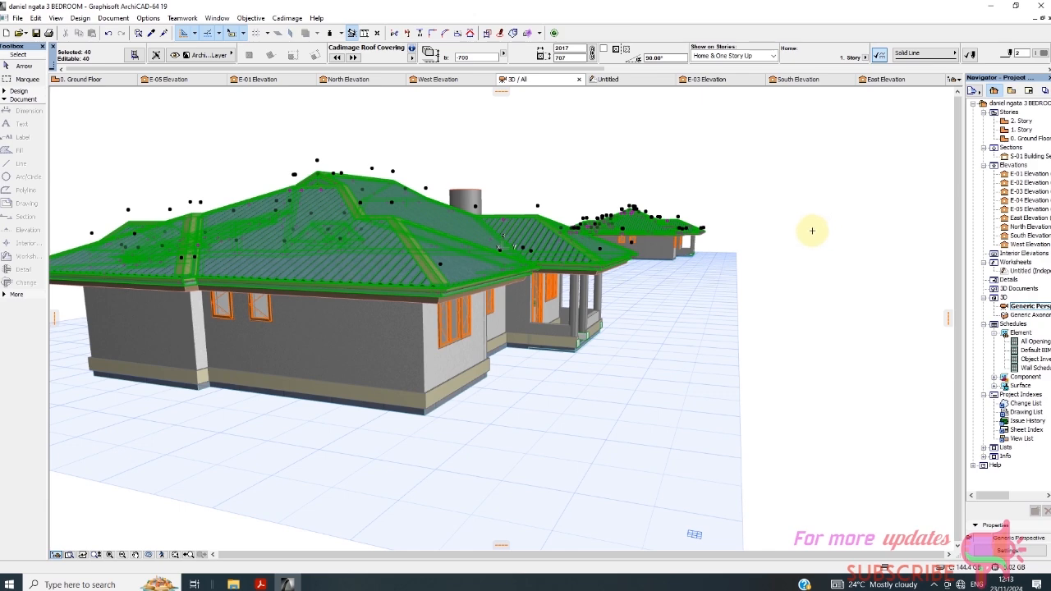
pyautogui.press('Delete')
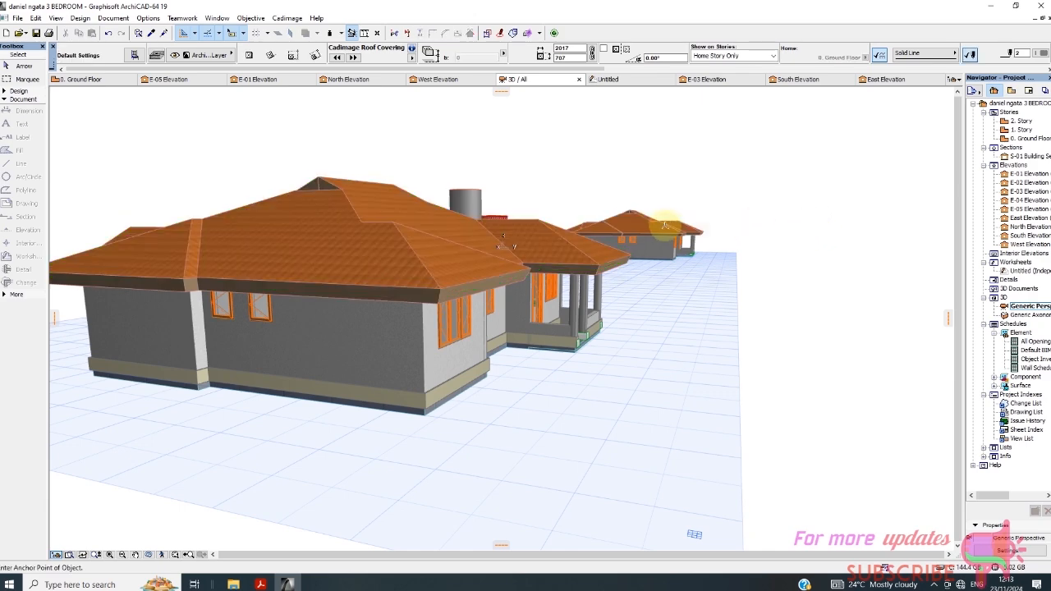
# Return to the E-05 elevation and set its status to Drawing in the selection settings.
pyautogui.click(168, 79)
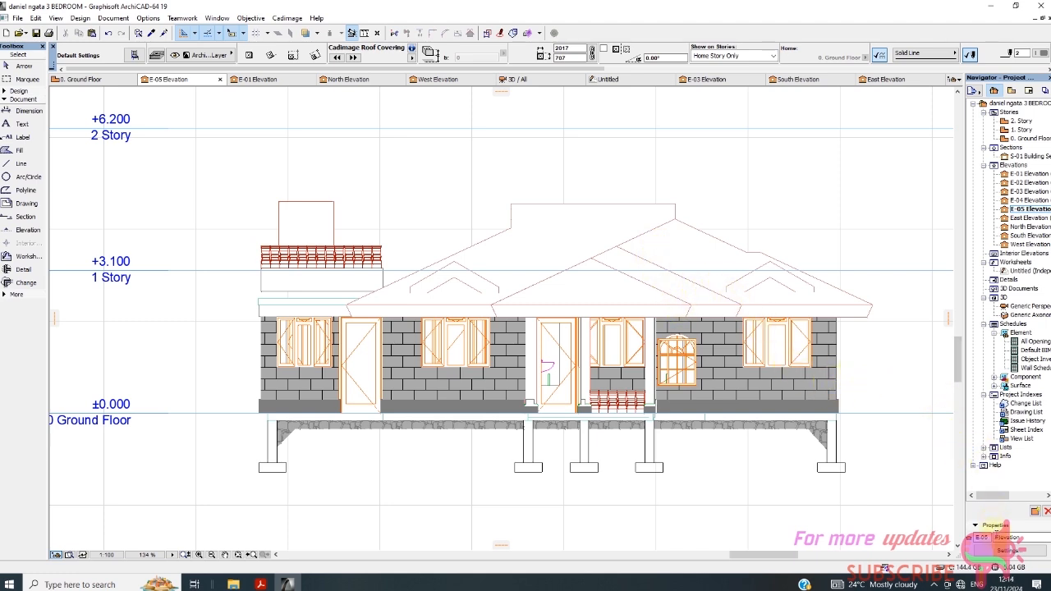
pyautogui.click(1000, 552)
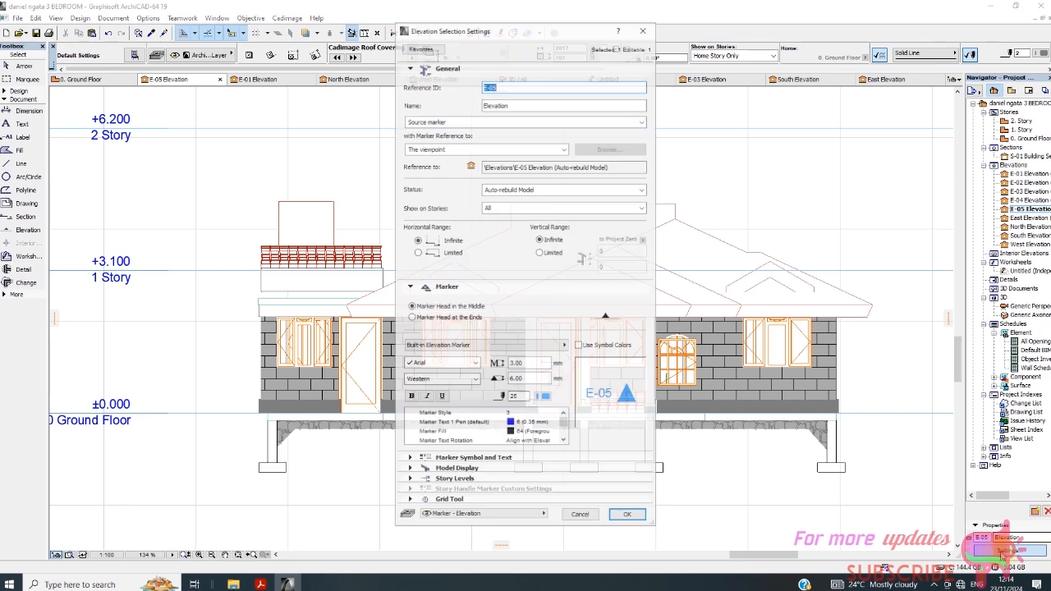
pyautogui.click(544, 188)
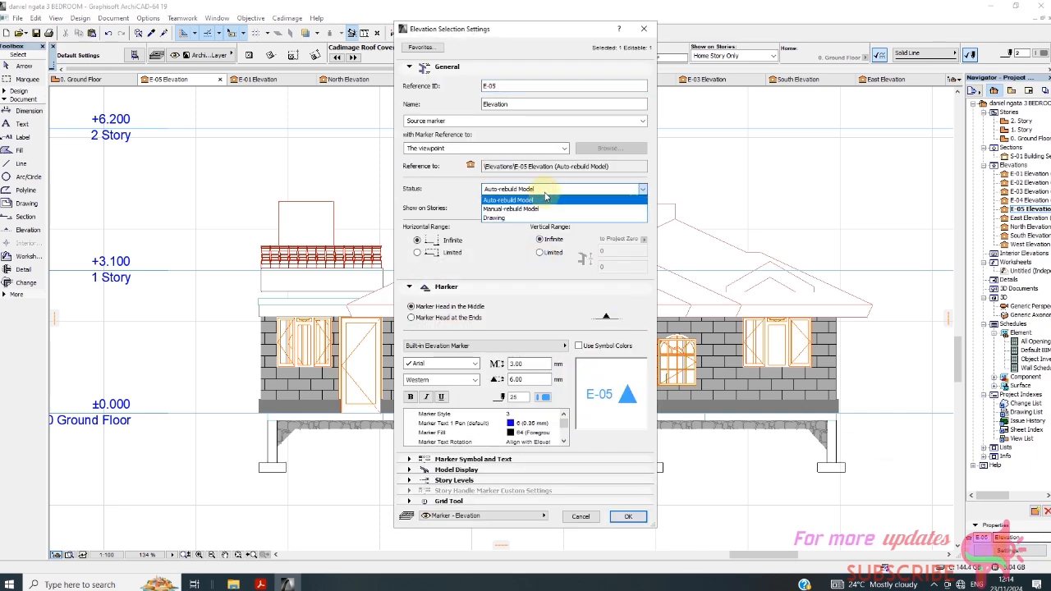
pyautogui.click(544, 215)
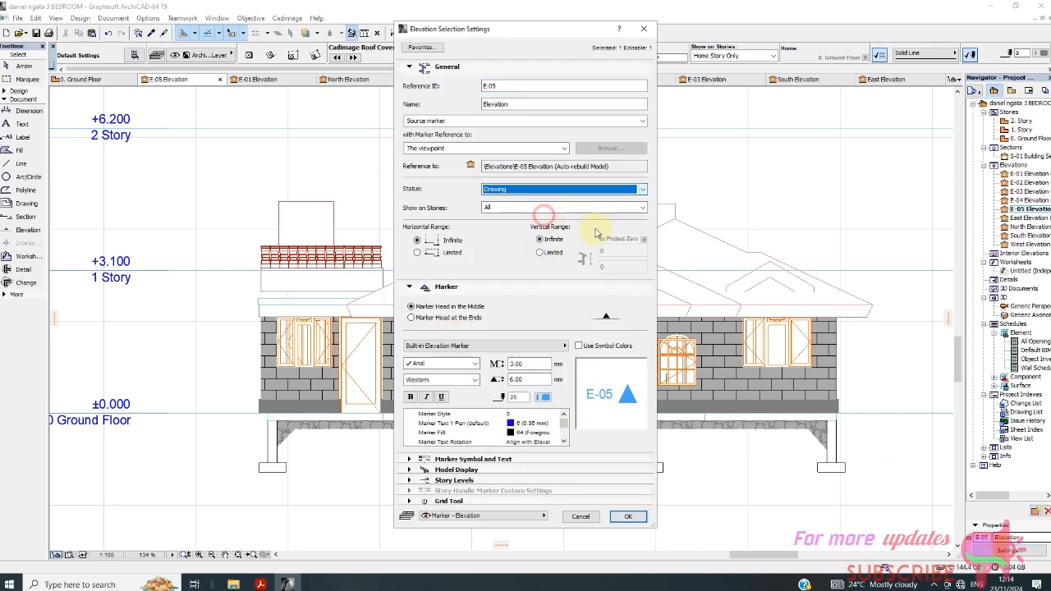
pyautogui.click(628, 516)
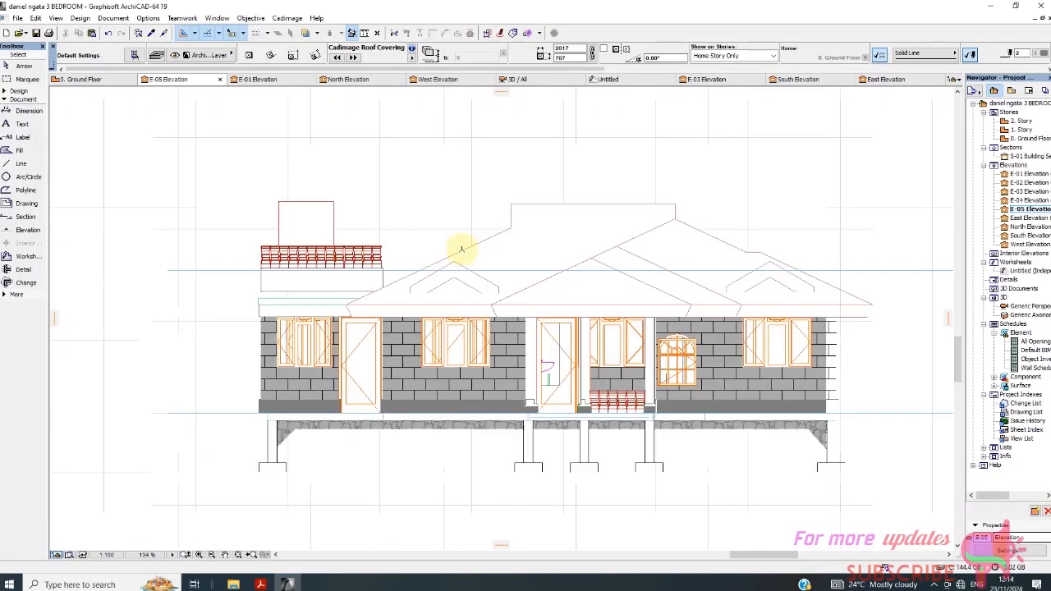
pyautogui.scroll(-2, 460, 243)
pyautogui.scroll(2, 418, 277)
pyautogui.scroll(3, 450, 285)
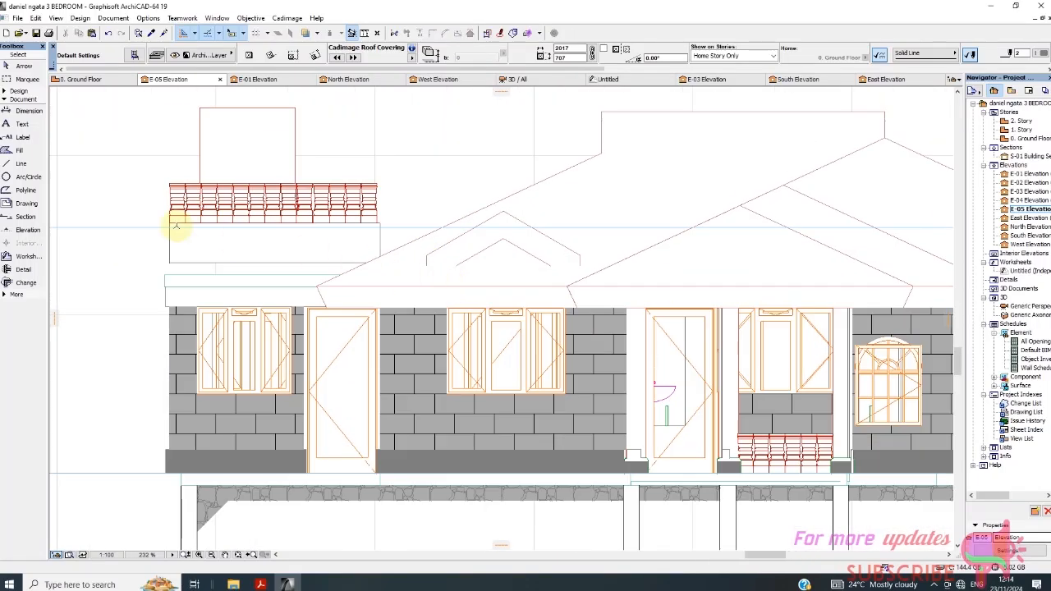
# Draw short horizontal lines closing both open eave ends of the gable outline above the left part of the house.
pyautogui.click(20, 163)
pyautogui.scroll(4, 420, 262)
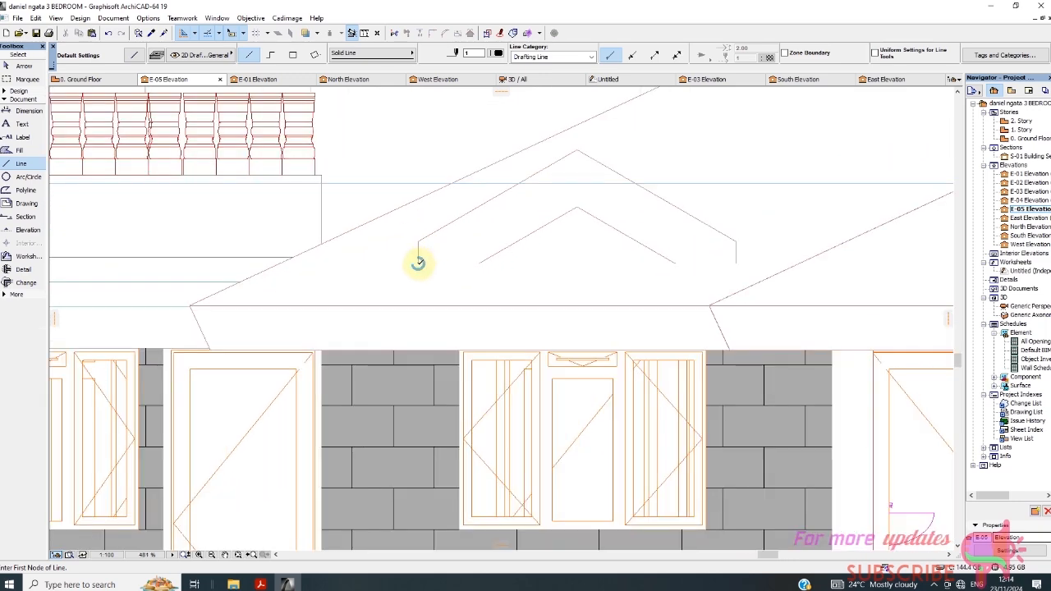
pyautogui.click(418, 263)
pyautogui.click(479, 263)
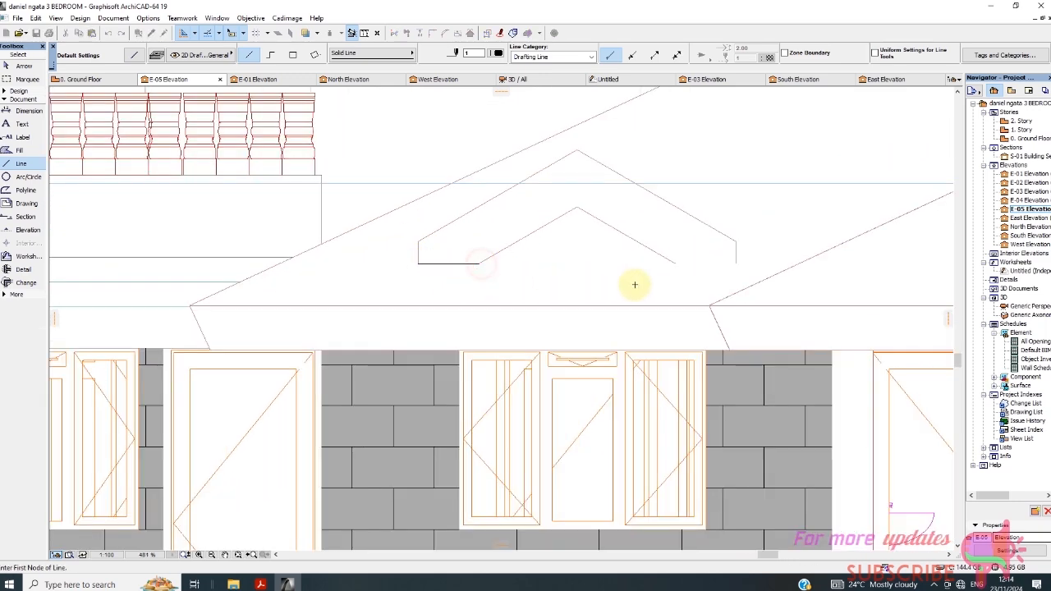
pyautogui.scroll(7, 558, 275)
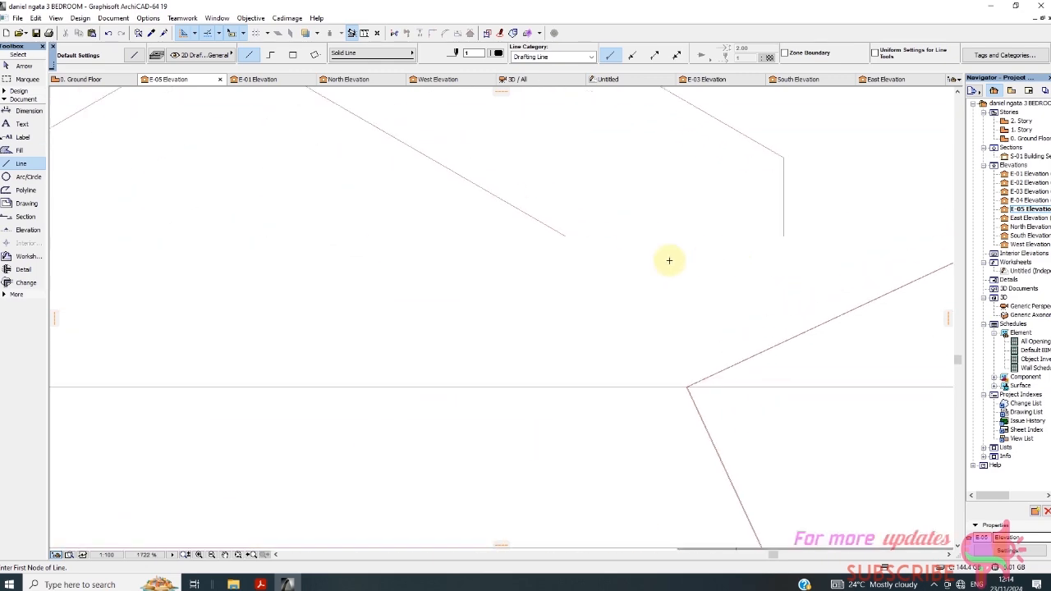
pyautogui.click(566, 236)
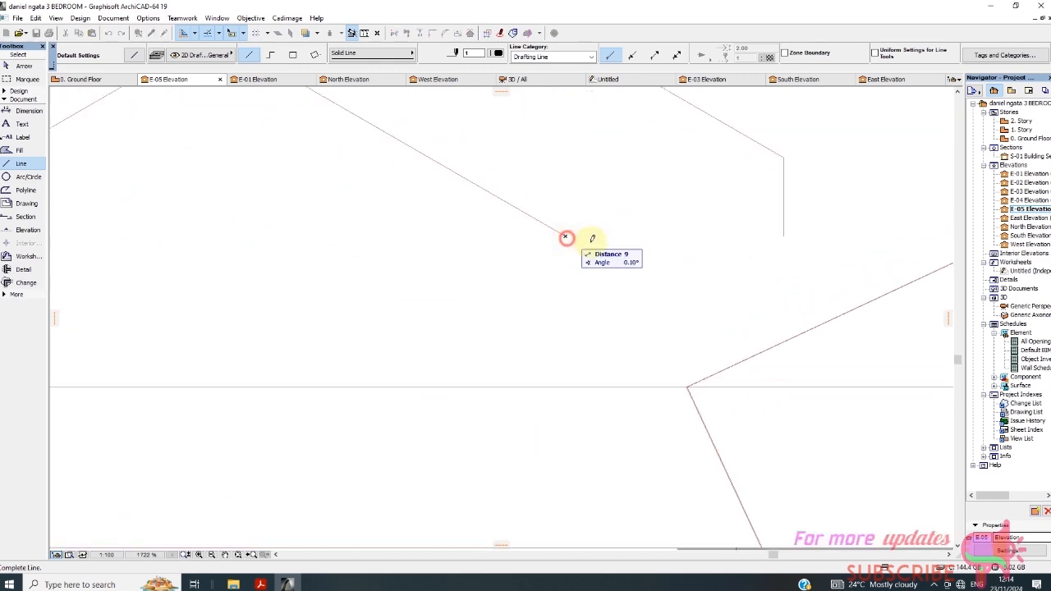
pyautogui.click(785, 235)
pyautogui.scroll(-15, 586, 252)
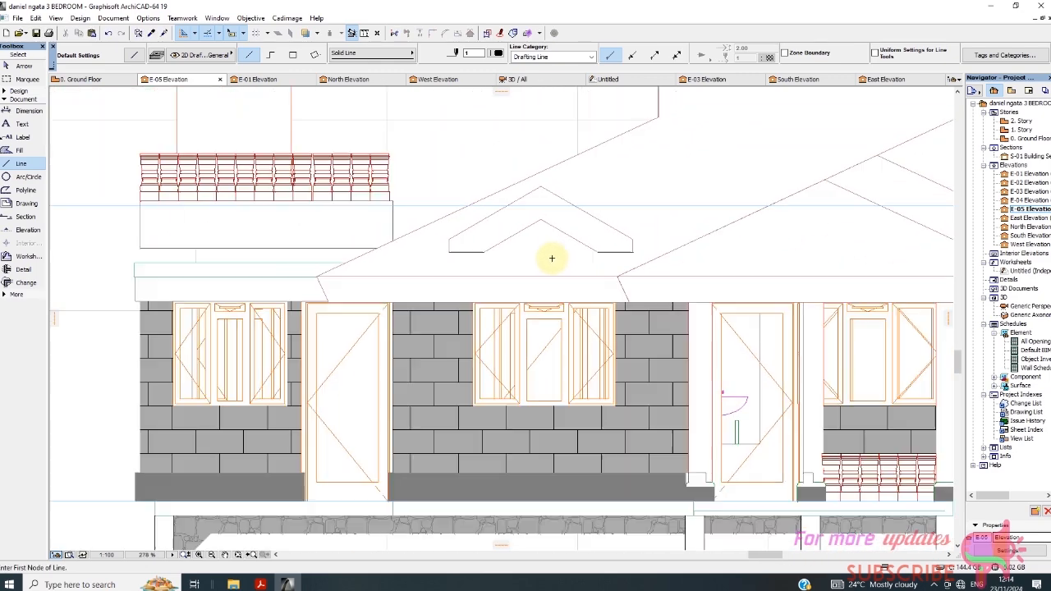
# Close both open eave ends of the gable outline on the right-hand roof with short horizontal lines.
pyautogui.scroll(5, 707, 253)
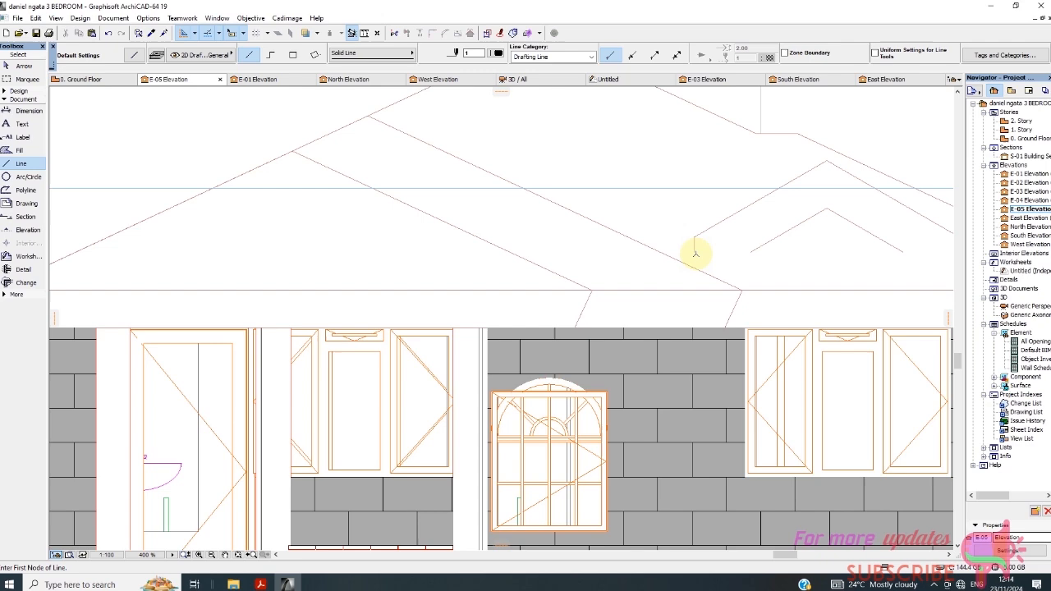
pyautogui.click(752, 251)
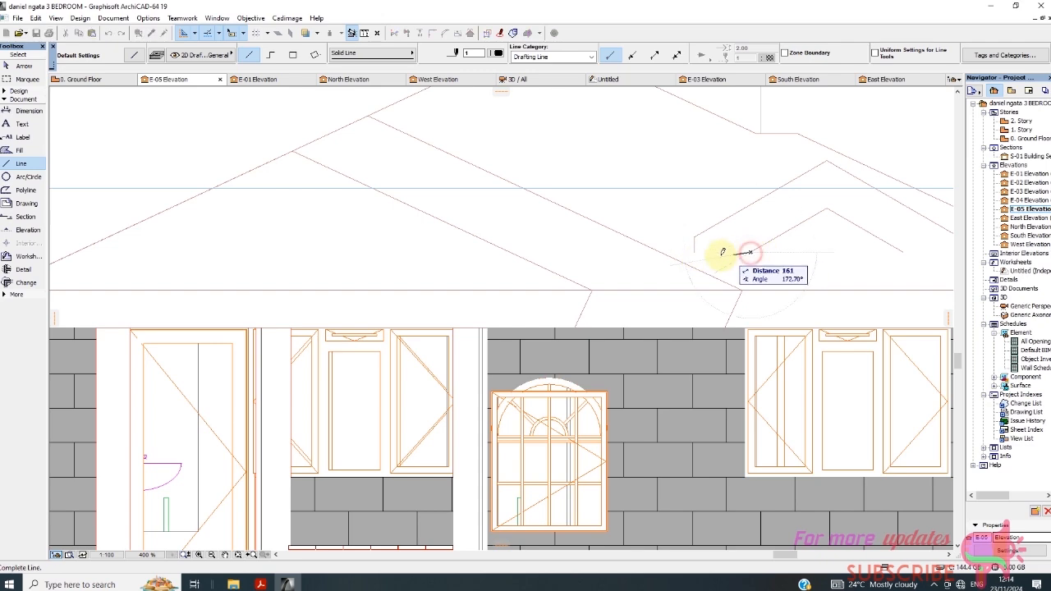
pyautogui.click(694, 251)
pyautogui.scroll(-5, 573, 247)
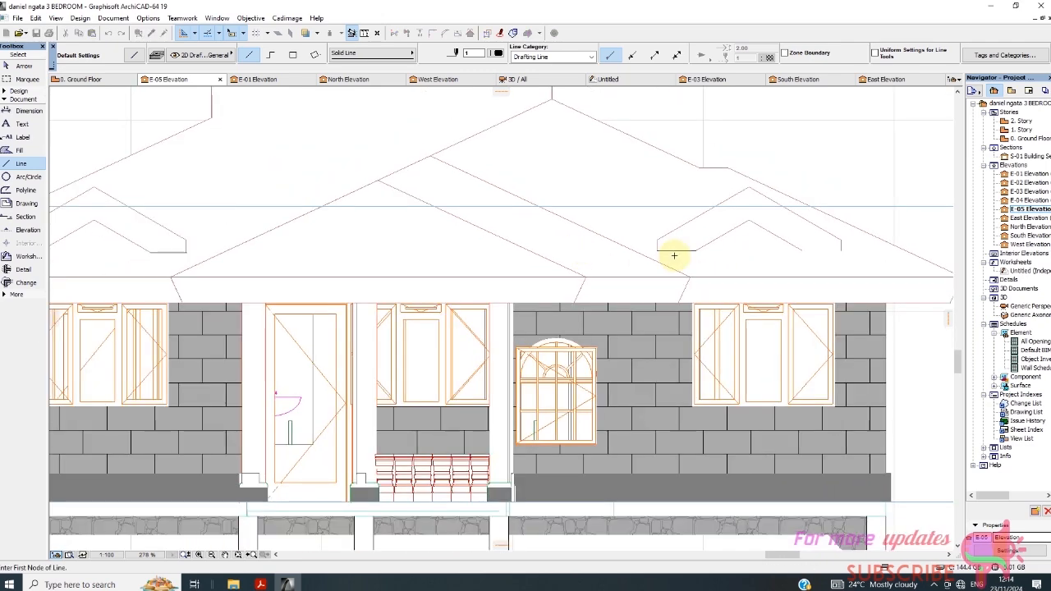
pyautogui.scroll(5, 671, 251)
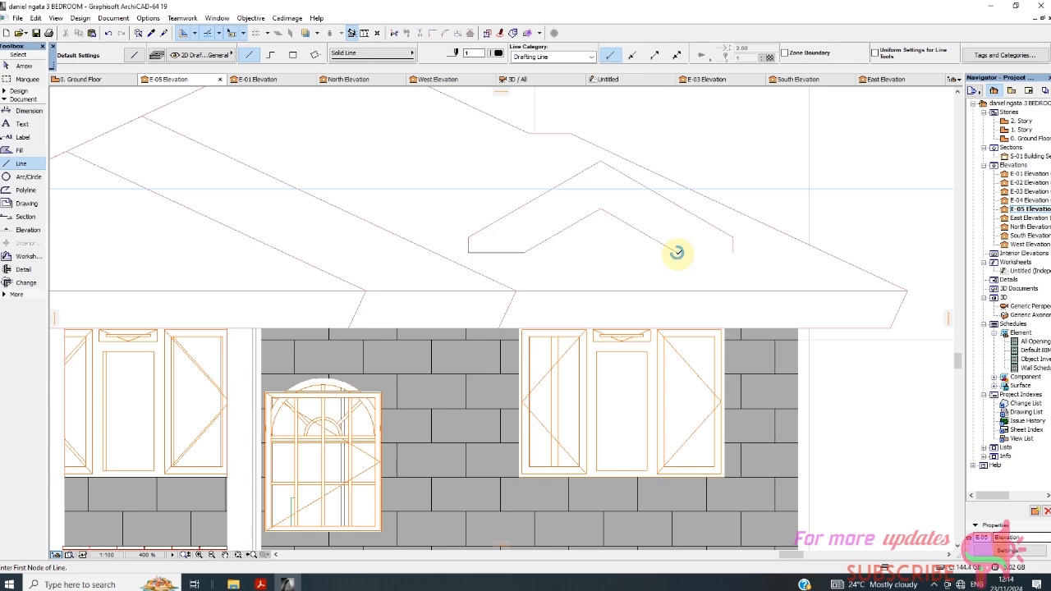
pyautogui.click(676, 253)
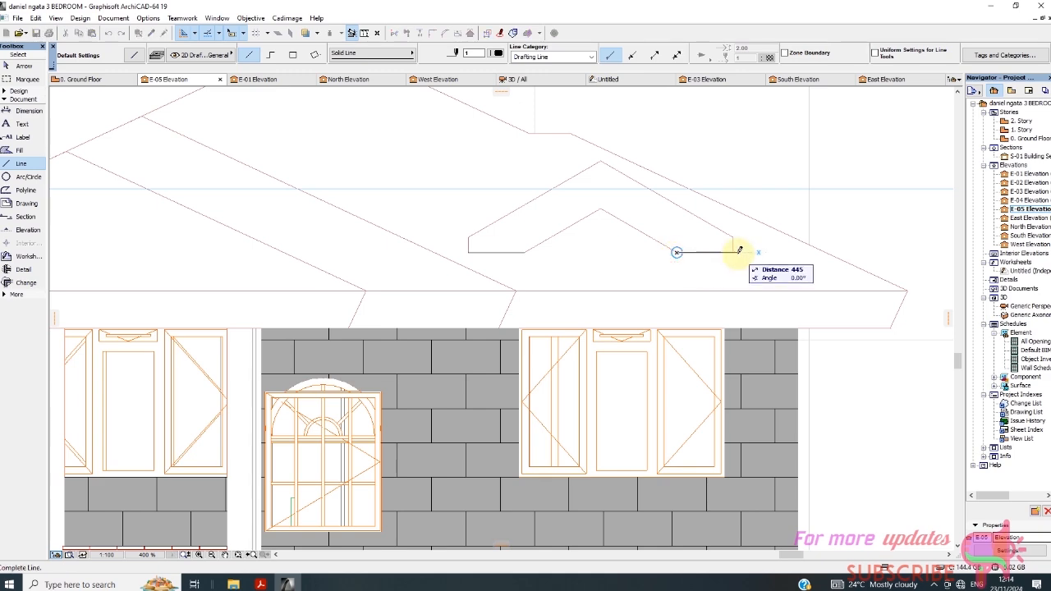
pyautogui.click(732, 249)
pyautogui.scroll(-3, 729, 243)
pyautogui.scroll(-3, 704, 244)
pyautogui.scroll(3, 389, 235)
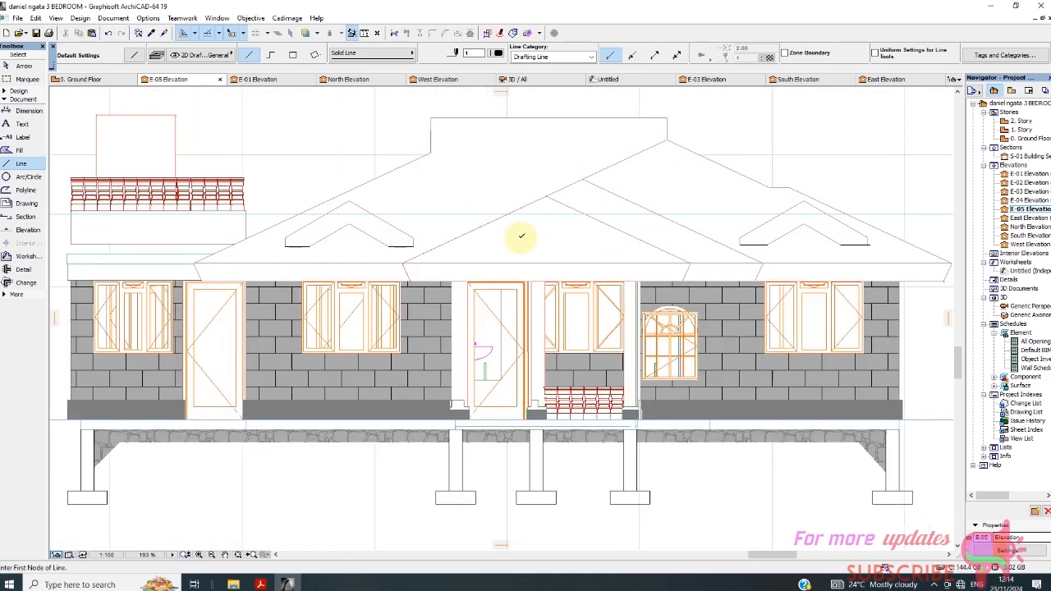
pyautogui.scroll(-2, 511, 169)
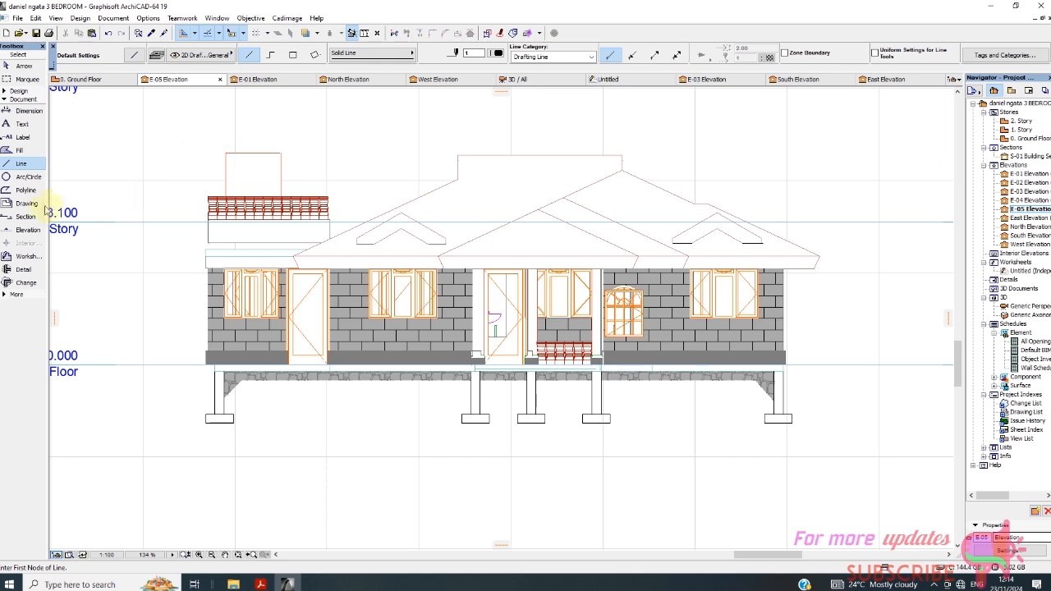
# Fill the main roof slope, the front hip and the narrow slope beside it with the Roof Tiles fill.
pyautogui.click(13, 152)
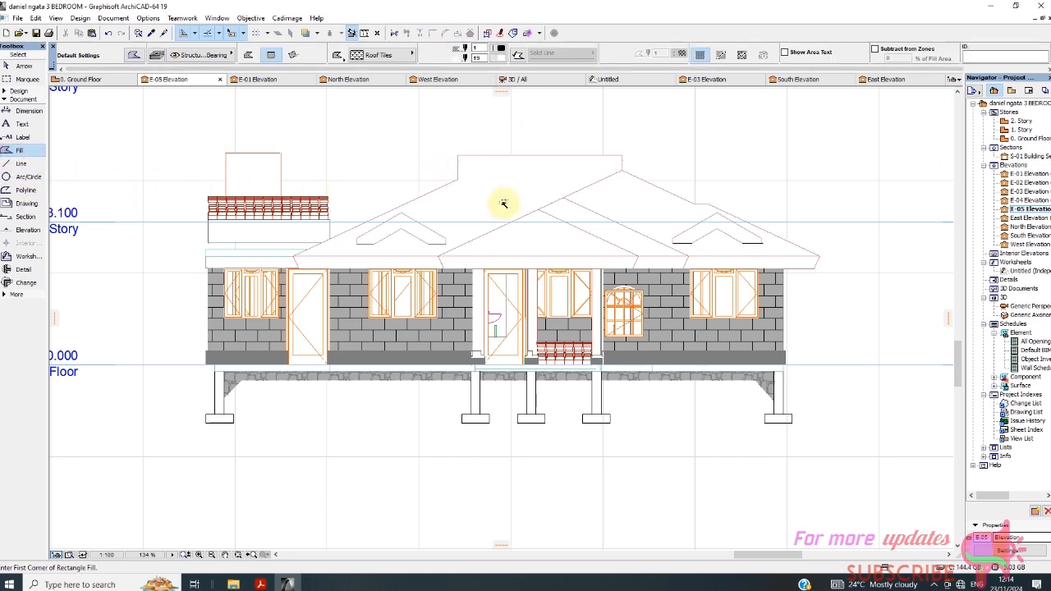
pyautogui.click(504, 204)
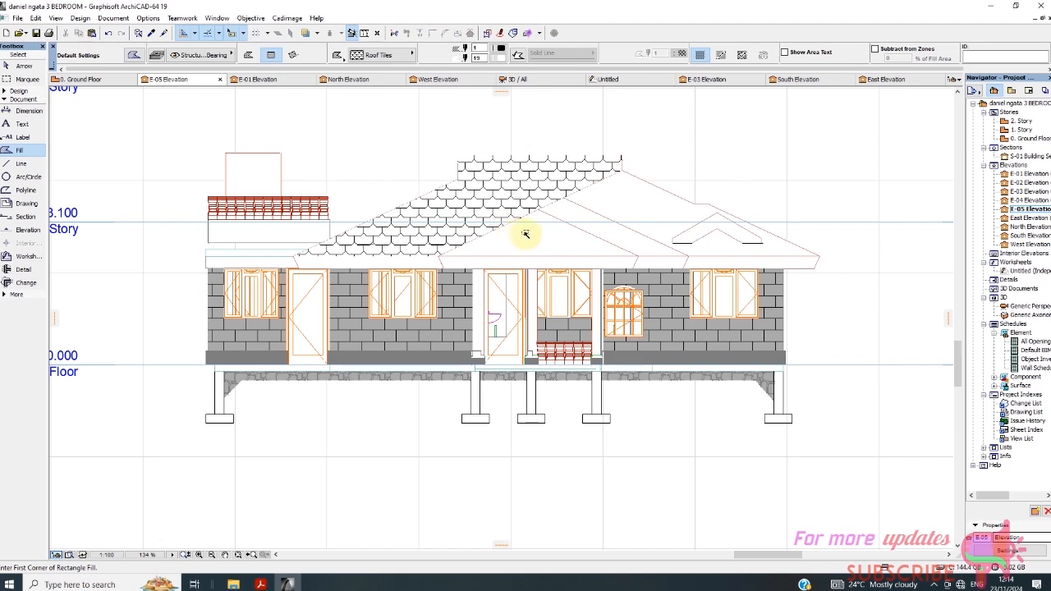
pyautogui.click(529, 233)
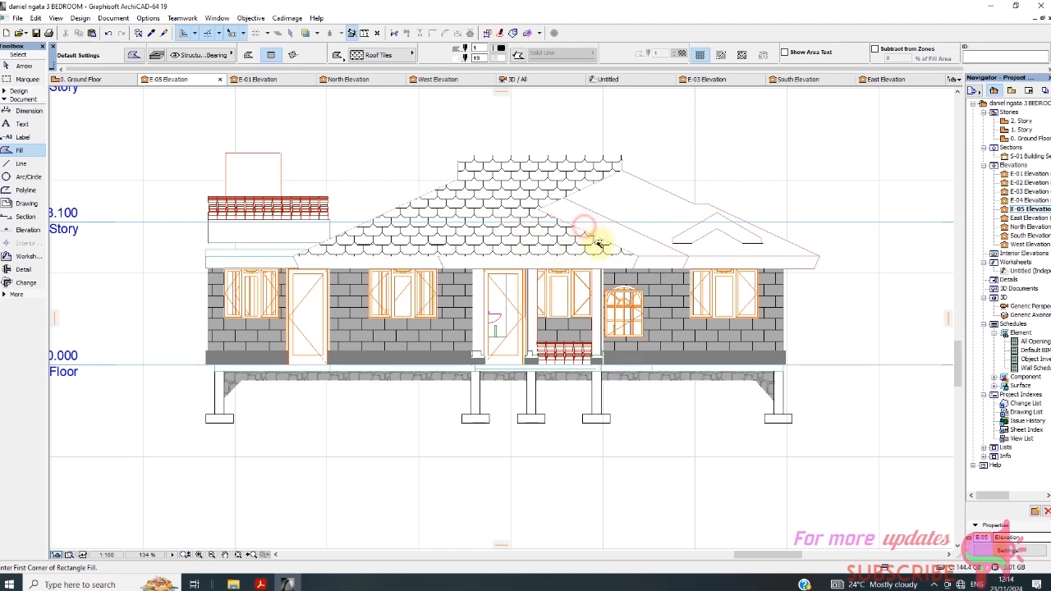
# Try to fill the remaining right-hand roof slope around the small gable with Roof Tiles.
pyautogui.click(631, 214)
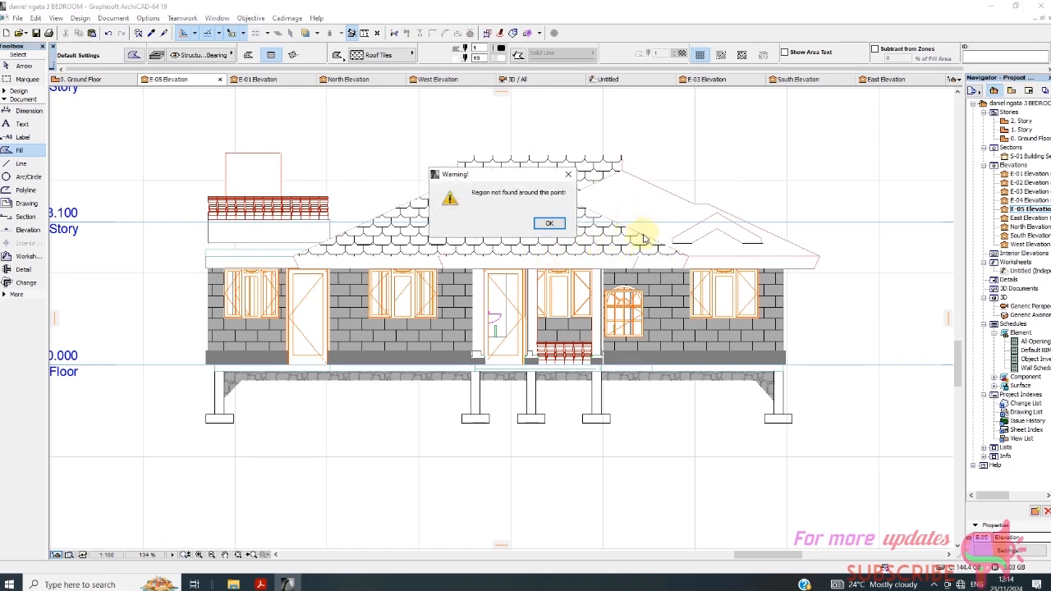
pyautogui.click(549, 223)
pyautogui.click(661, 212)
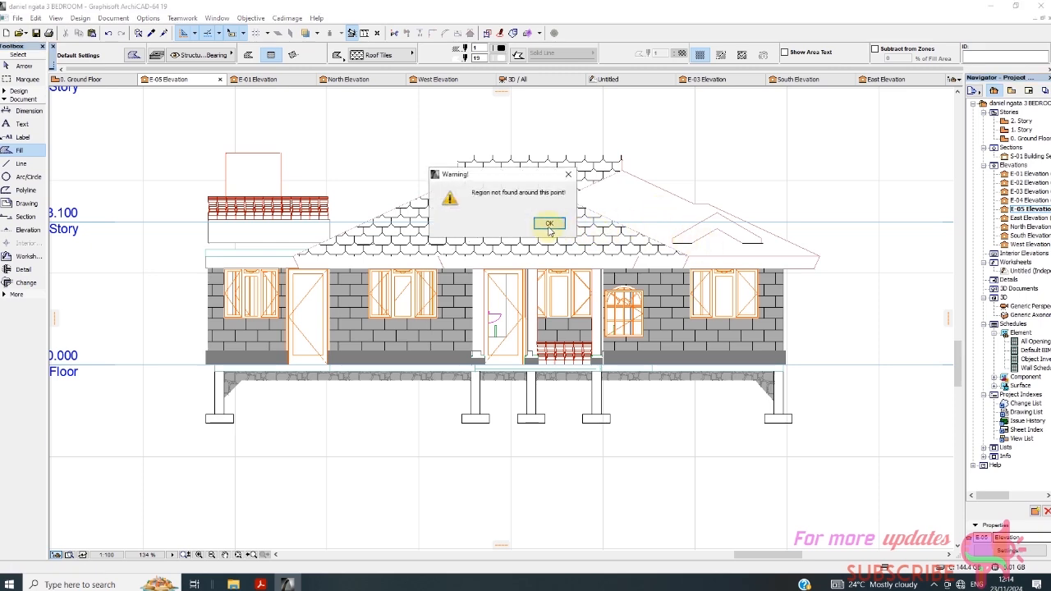
pyautogui.click(549, 225)
pyautogui.click(784, 249)
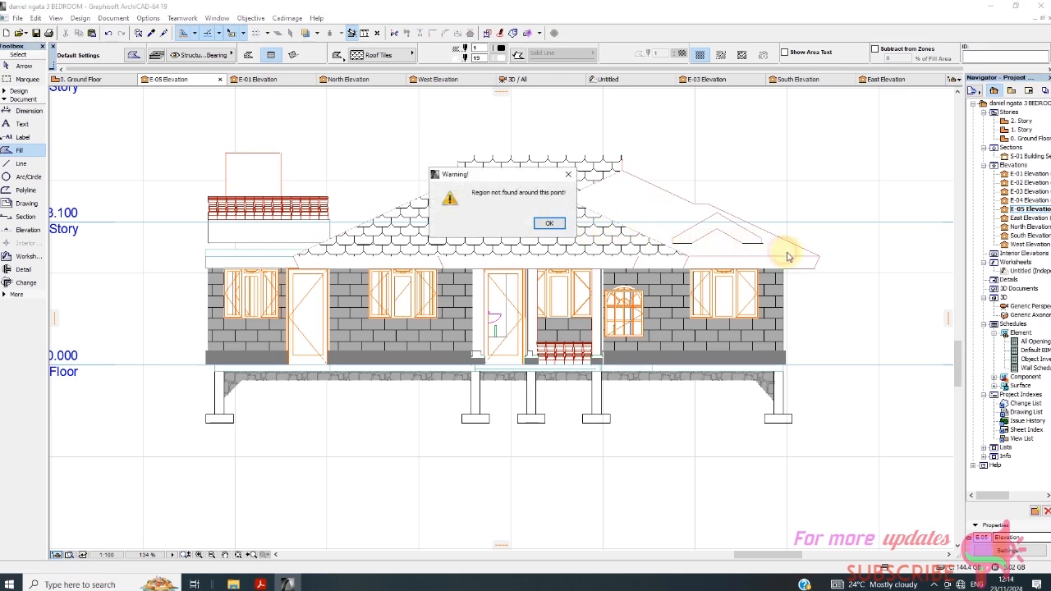
pyautogui.click(549, 225)
pyautogui.scroll(3, 629, 162)
pyautogui.scroll(4, 629, 163)
pyautogui.scroll(1, 650, 143)
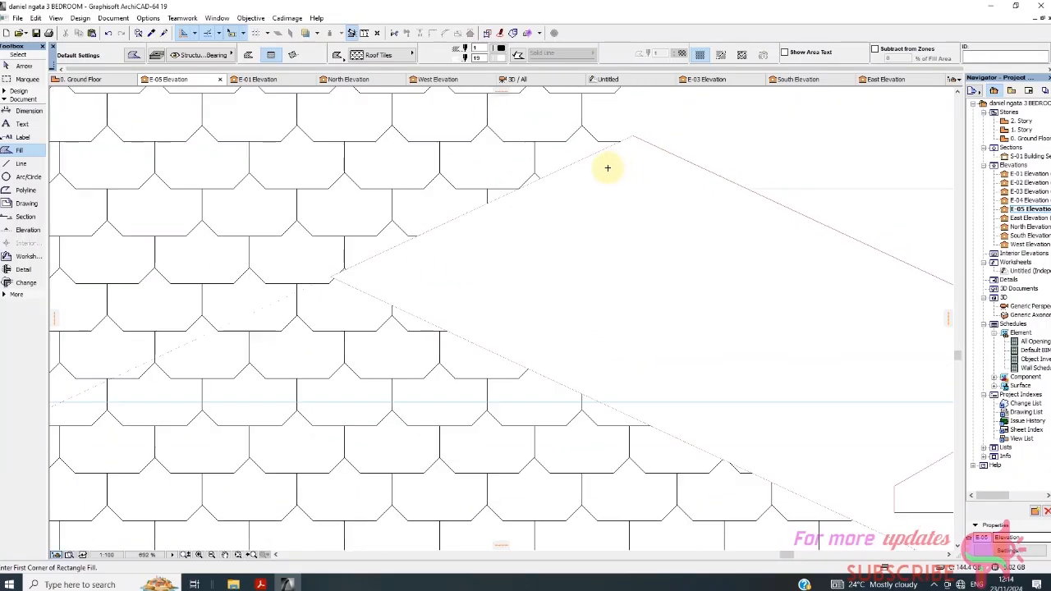
pyautogui.scroll(-3, 368, 244)
# Activate the Line tool from the right-hand roof outline and select every line in the elevation.
pyautogui.click(22, 66)
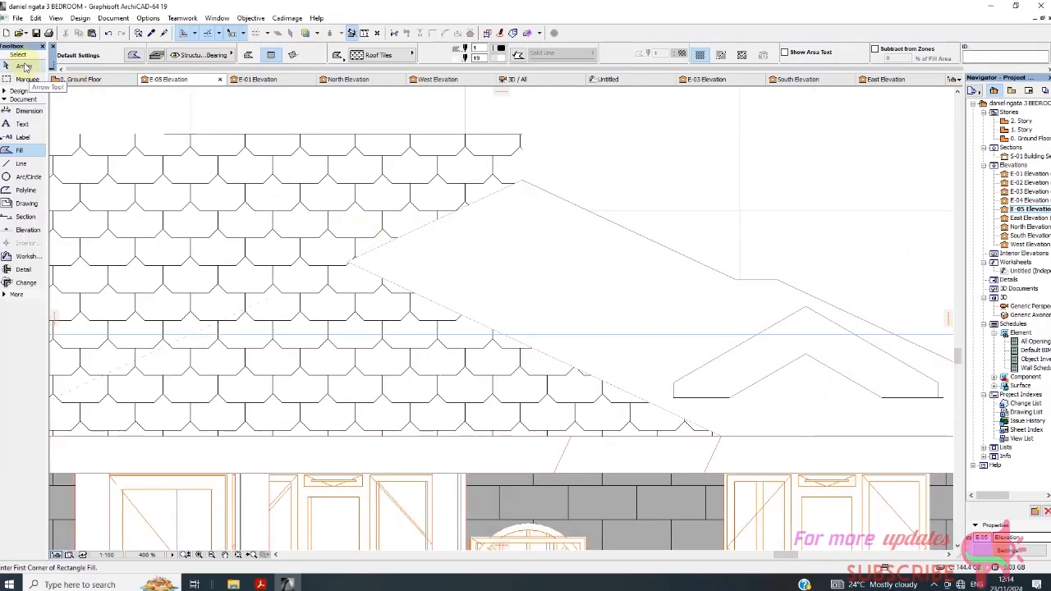
pyautogui.click(431, 227)
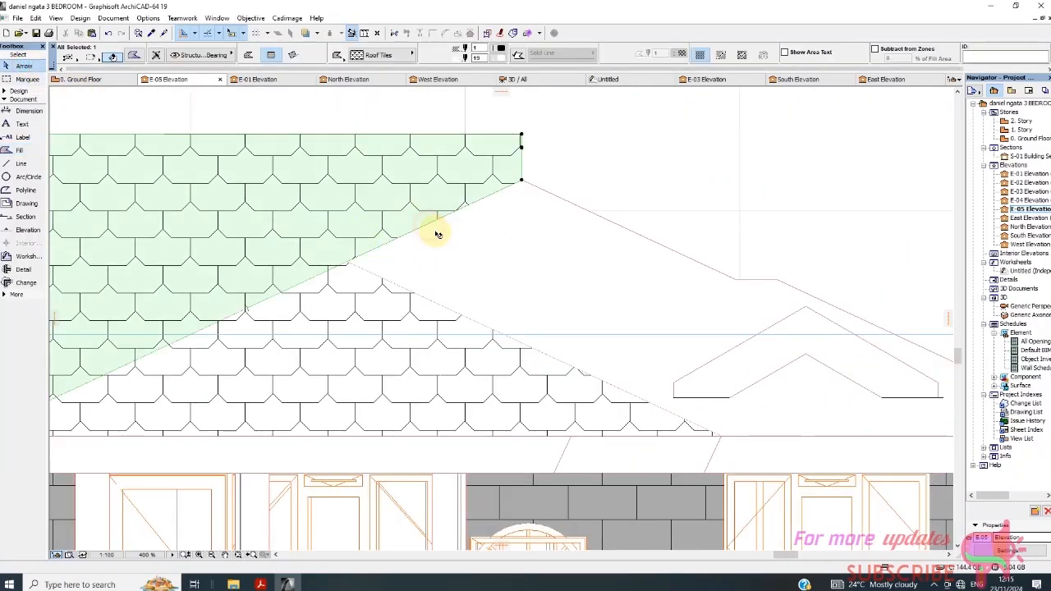
pyautogui.click(573, 203)
pyautogui.scroll(-1, 586, 181)
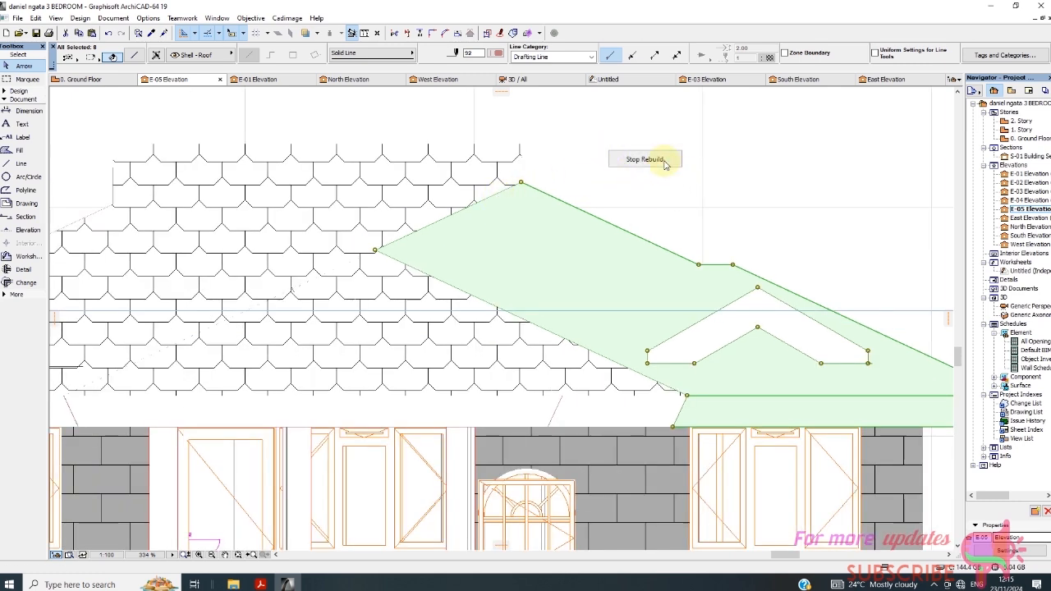
pyautogui.click(662, 158)
pyautogui.rightClick(661, 158)
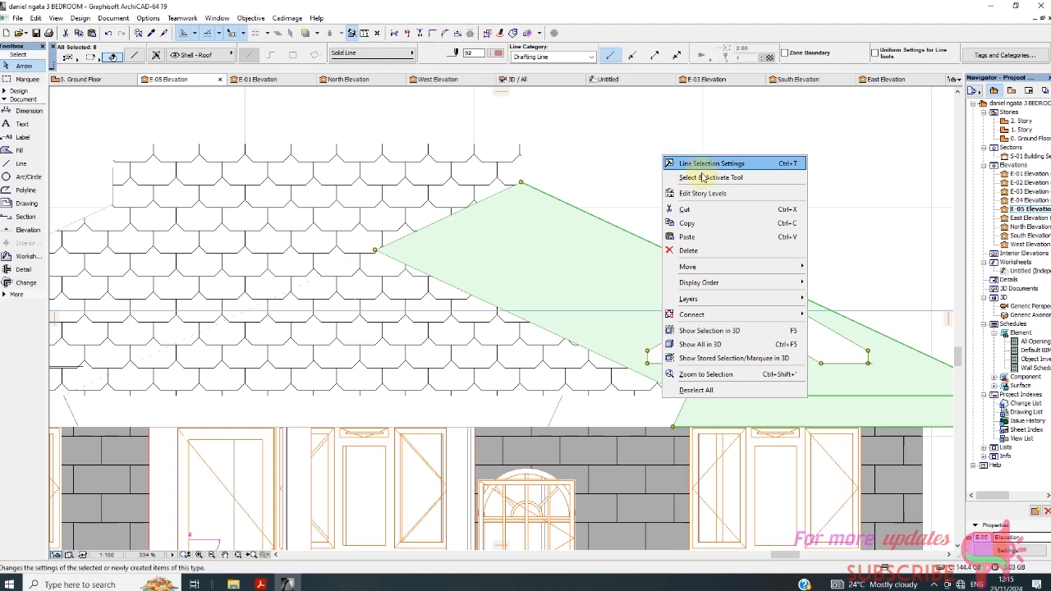
pyautogui.click(688, 174)
pyautogui.hotkey('ctrl', 'a')
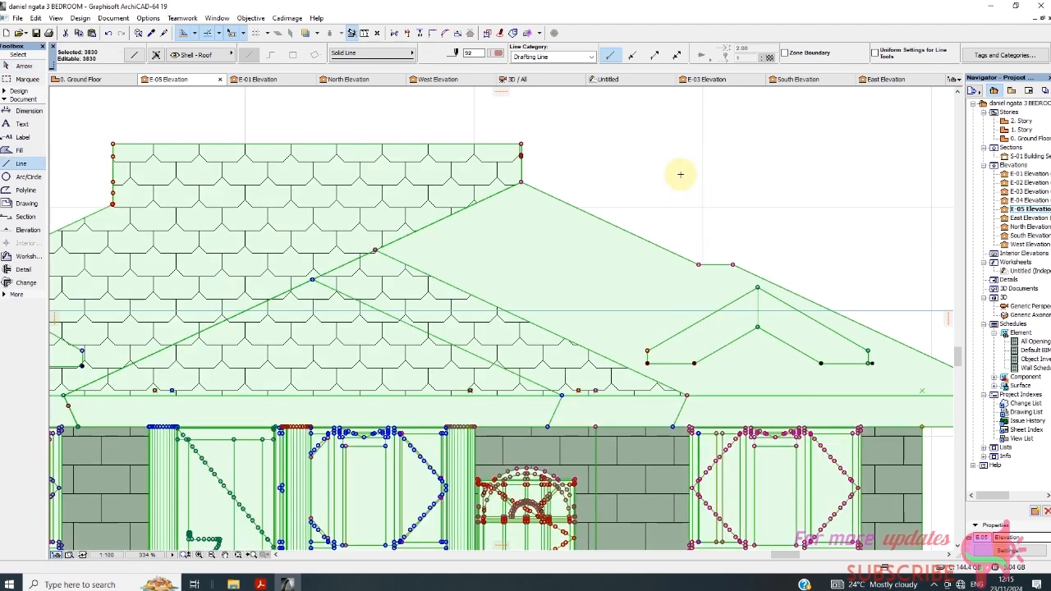
# Set the pen of all selected lines to 41, the black 0.25 mm General - Cut Non-Structural pen, and deselect them.
pyautogui.rightClick(680, 173)
pyautogui.click(718, 182)
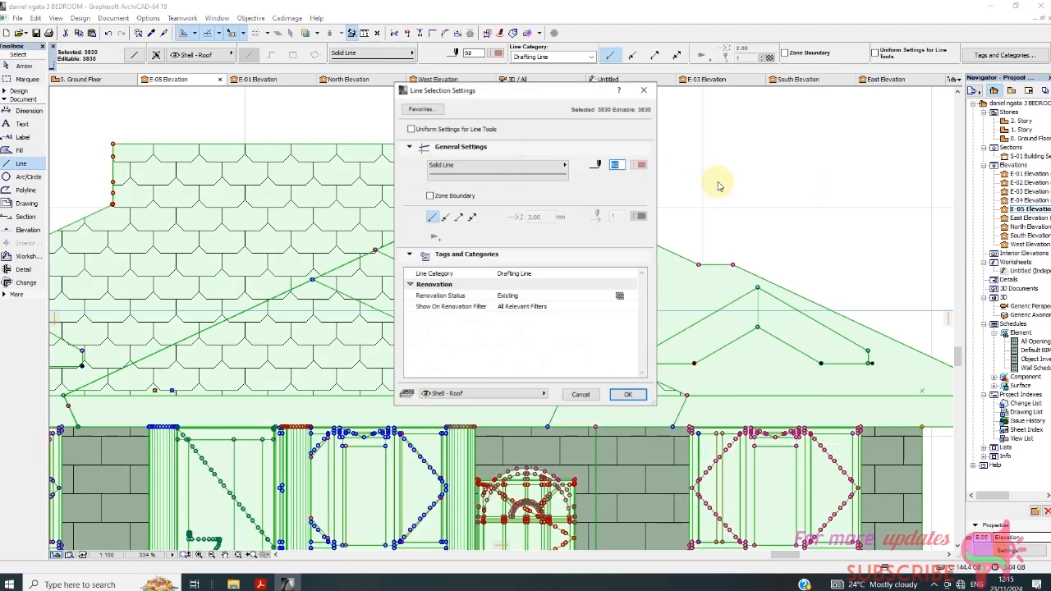
pyautogui.click(643, 166)
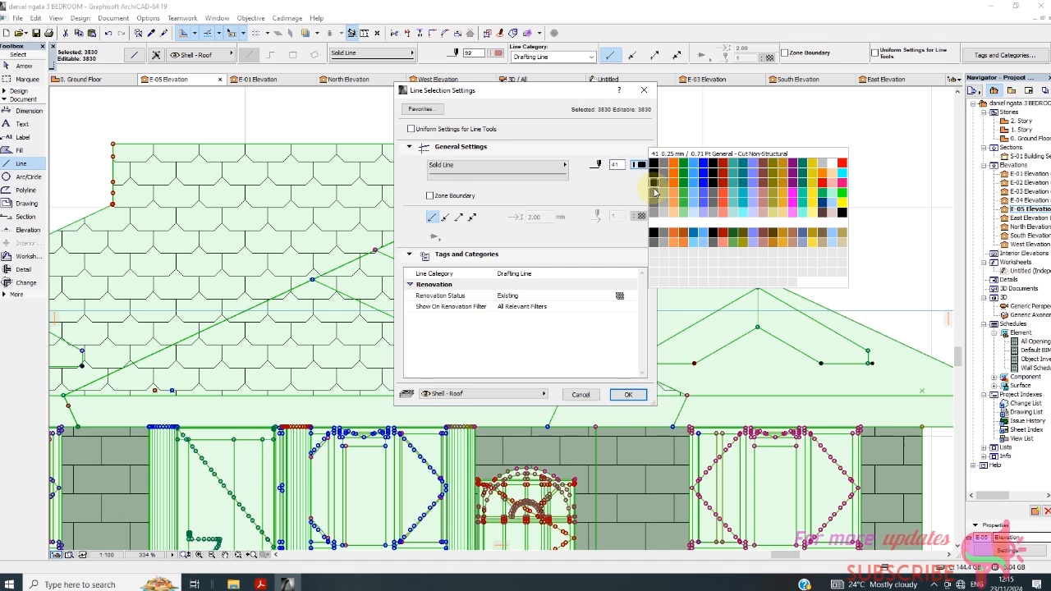
pyautogui.click(656, 187)
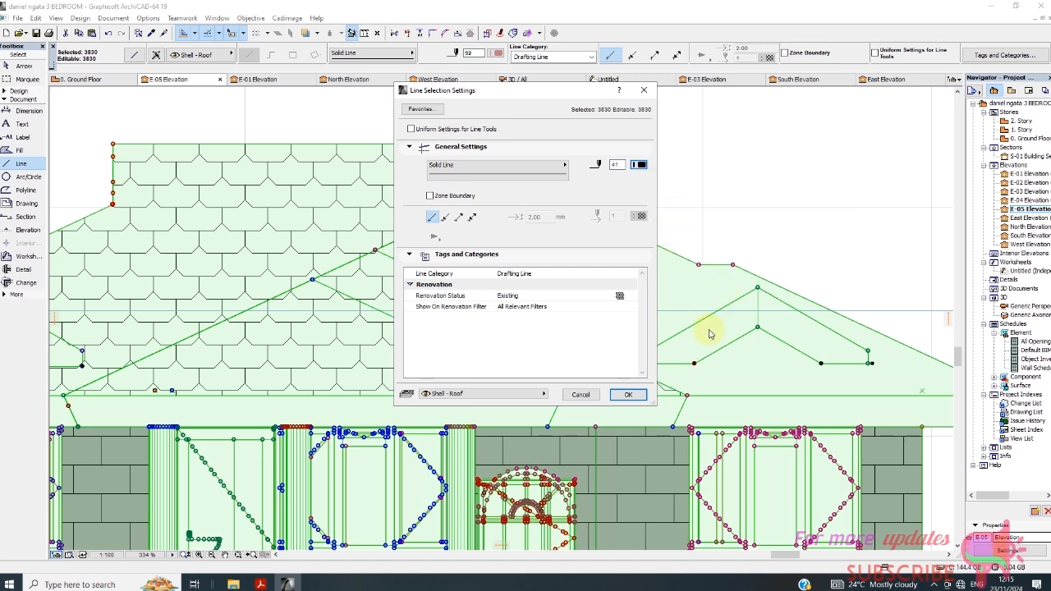
pyautogui.click(629, 395)
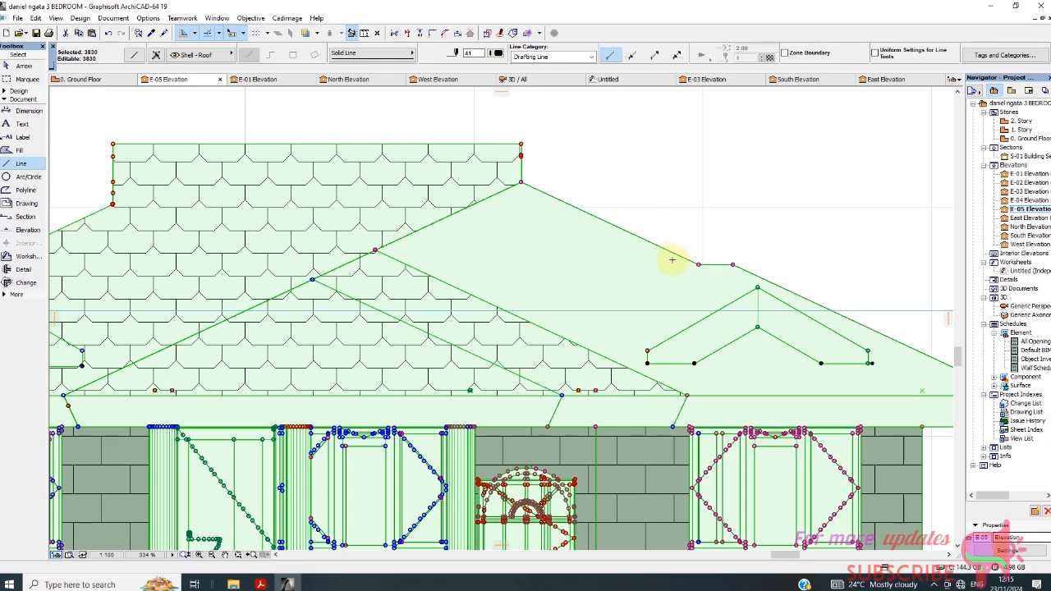
pyautogui.click(18, 67)
pyautogui.click(502, 147)
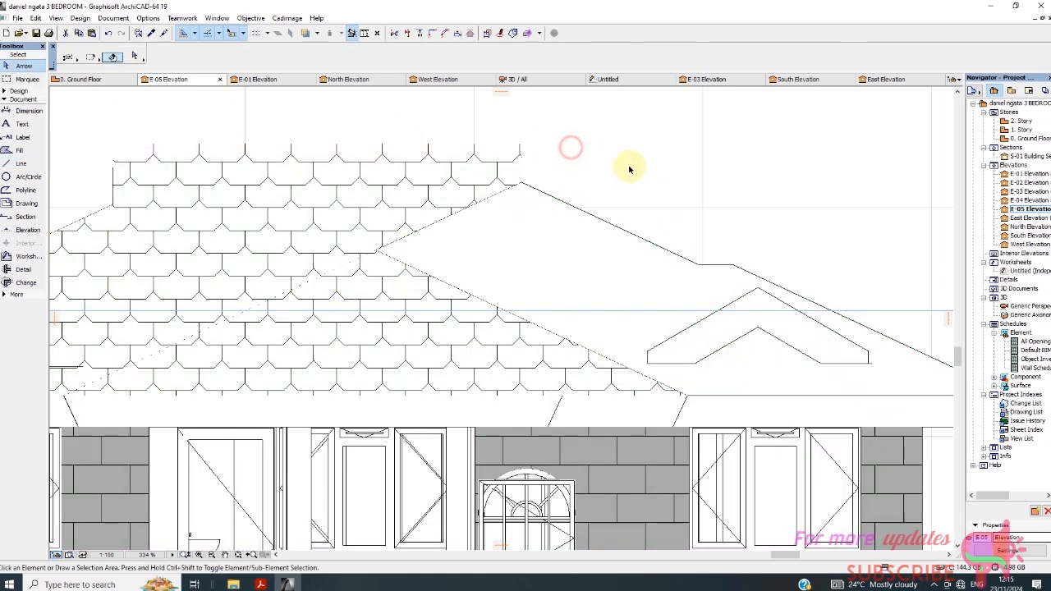
# Examine the tile fills' edges and the line colours across the elevation's roof.
pyautogui.scroll(-3, 563, 164)
pyautogui.scroll(3, 622, 258)
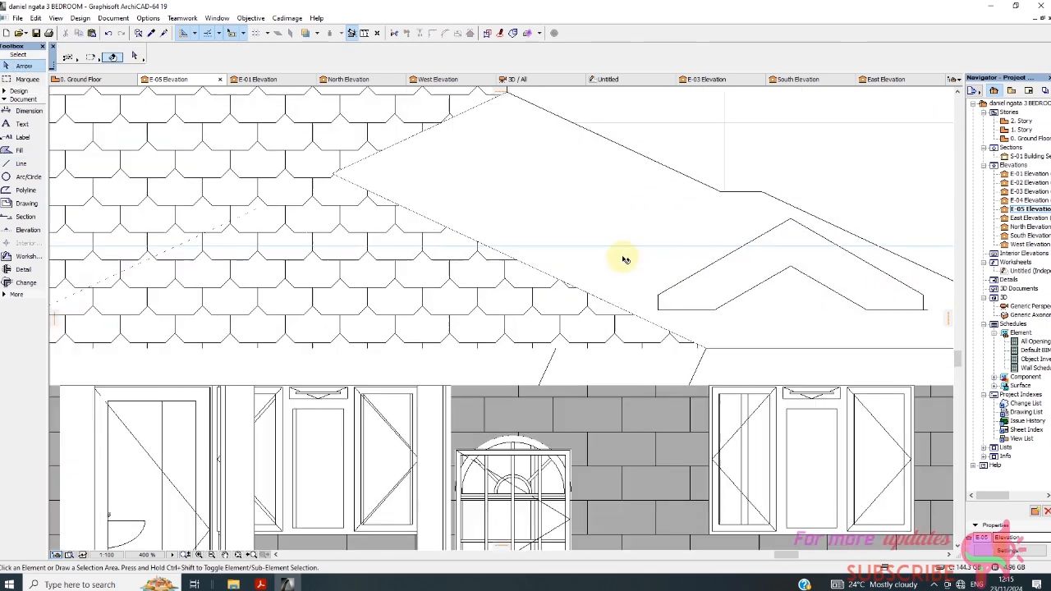
pyautogui.scroll(3, 414, 224)
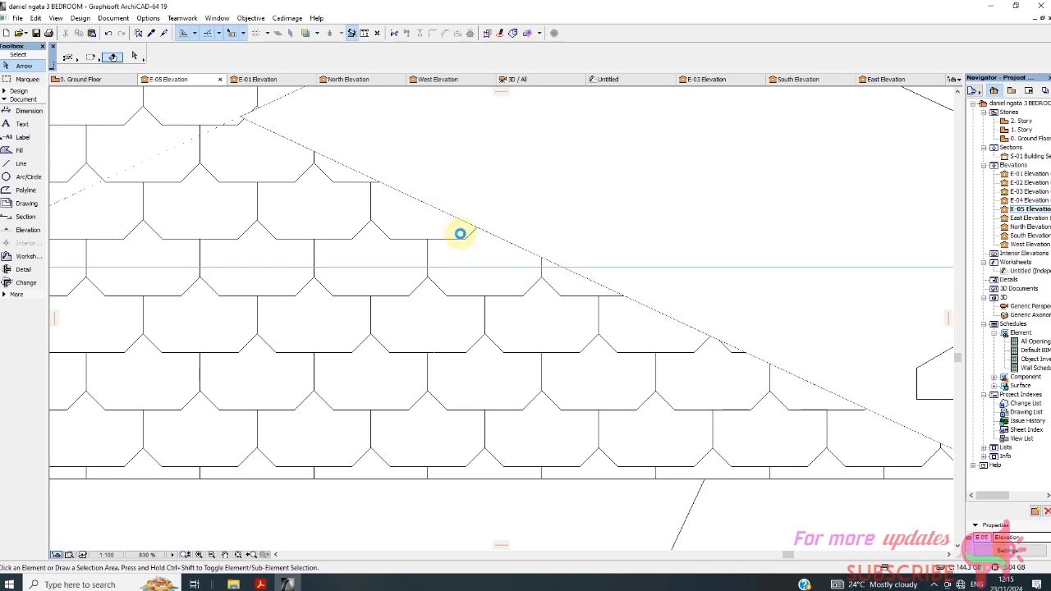
pyautogui.click(459, 234)
pyautogui.scroll(-8, 411, 235)
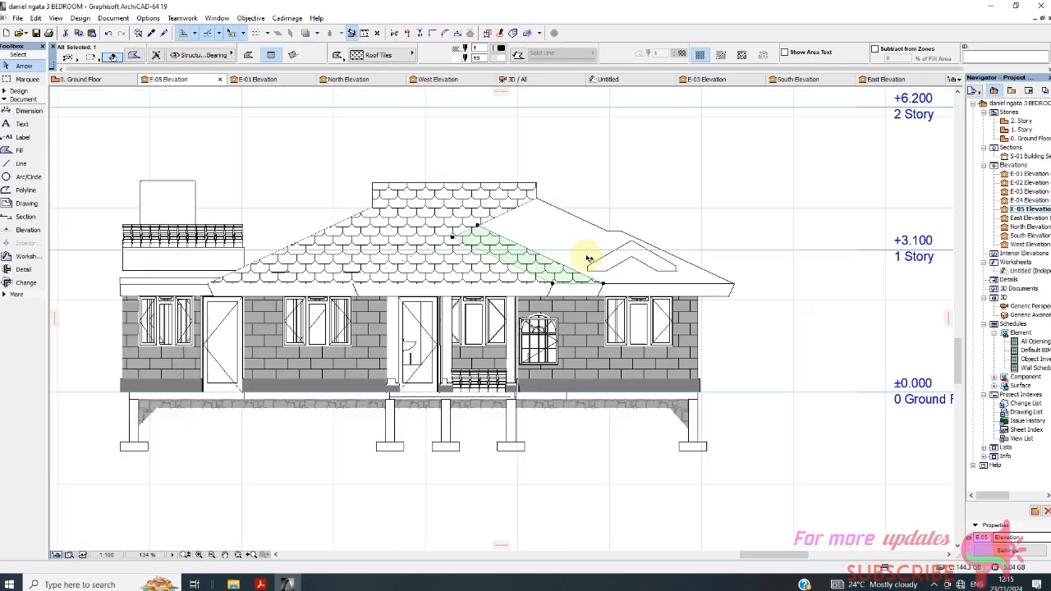
pyautogui.scroll(-1, 588, 259)
pyautogui.click(751, 197)
pyautogui.scroll(3, 484, 240)
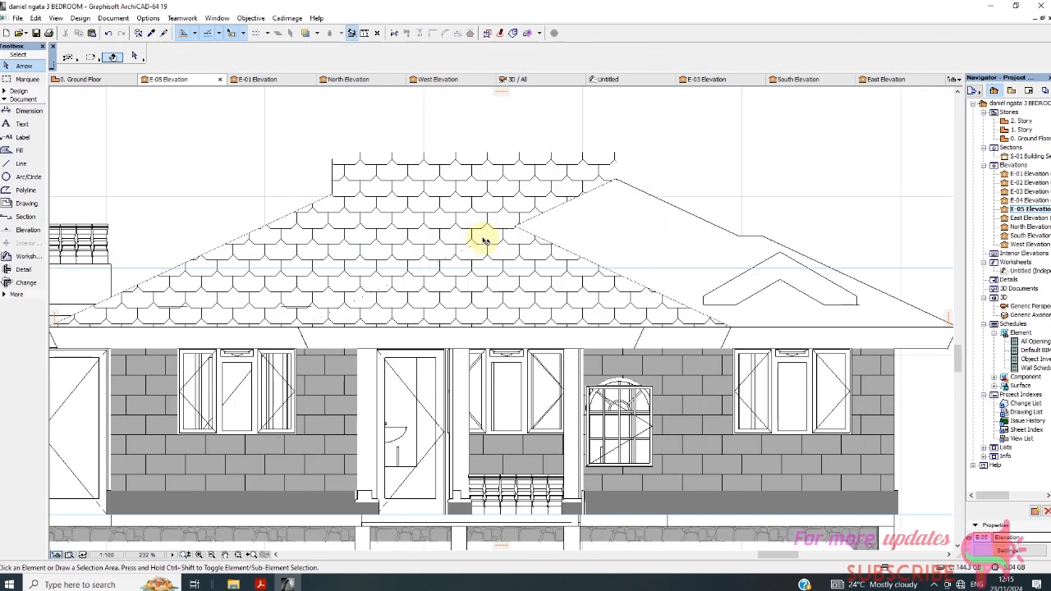
pyautogui.scroll(-3, 494, 238)
pyautogui.scroll(2, 329, 213)
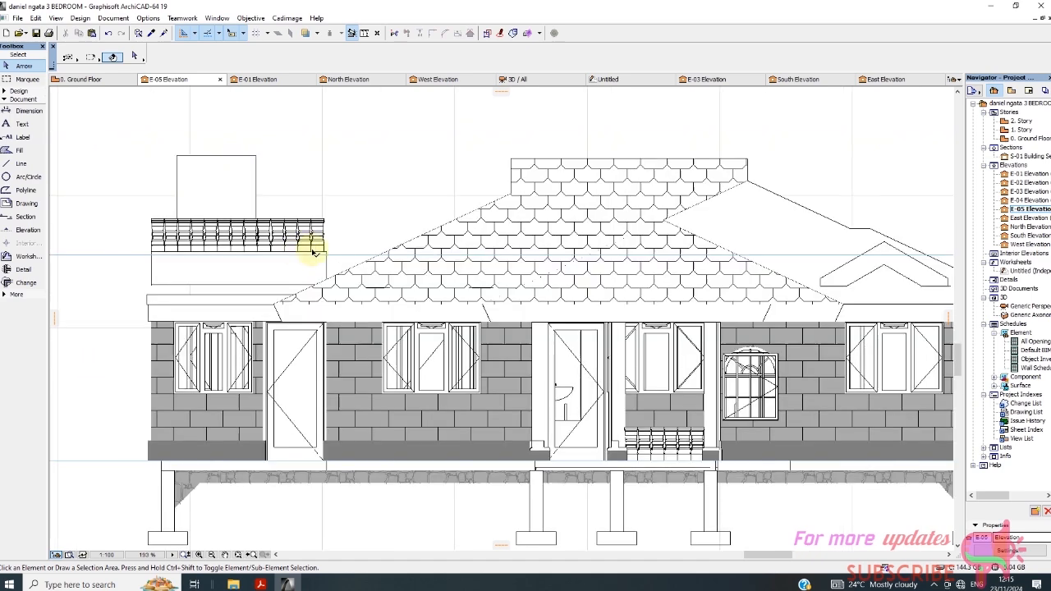
pyautogui.click(697, 171)
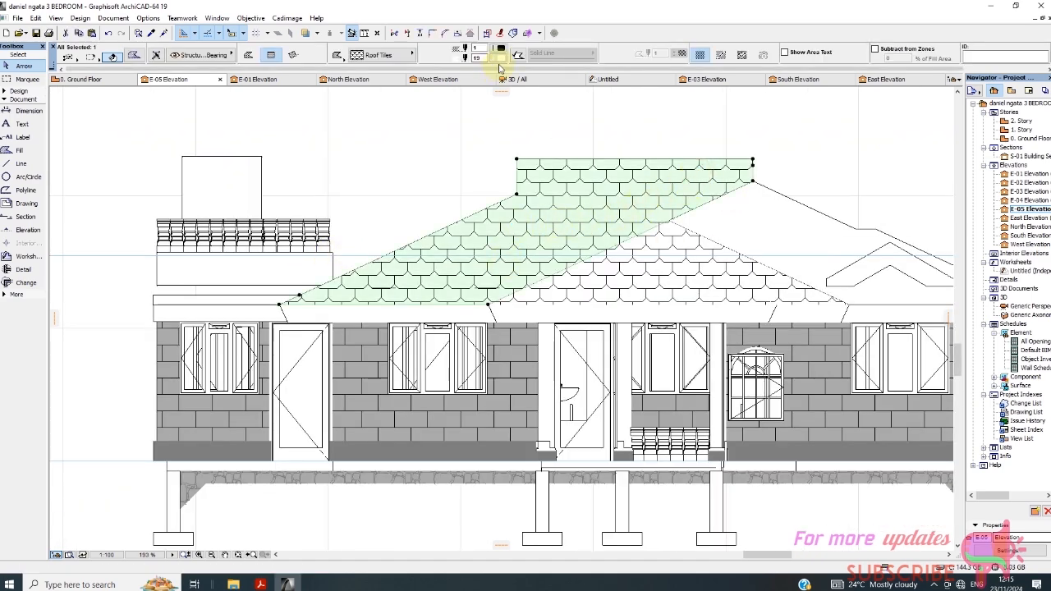
pyautogui.click(534, 151)
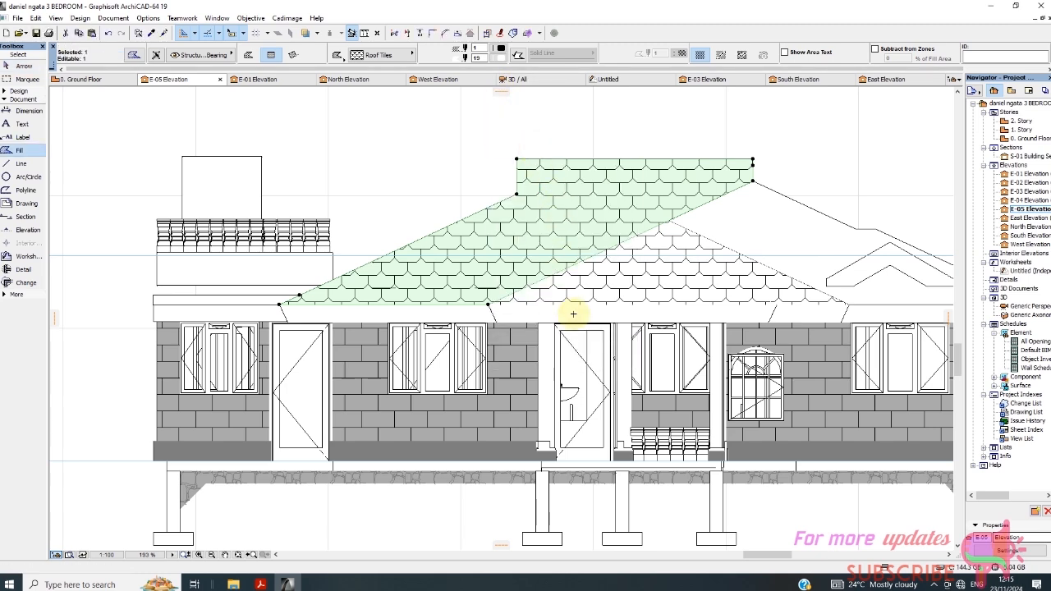
pyautogui.hotkey('ctrl', 'a')
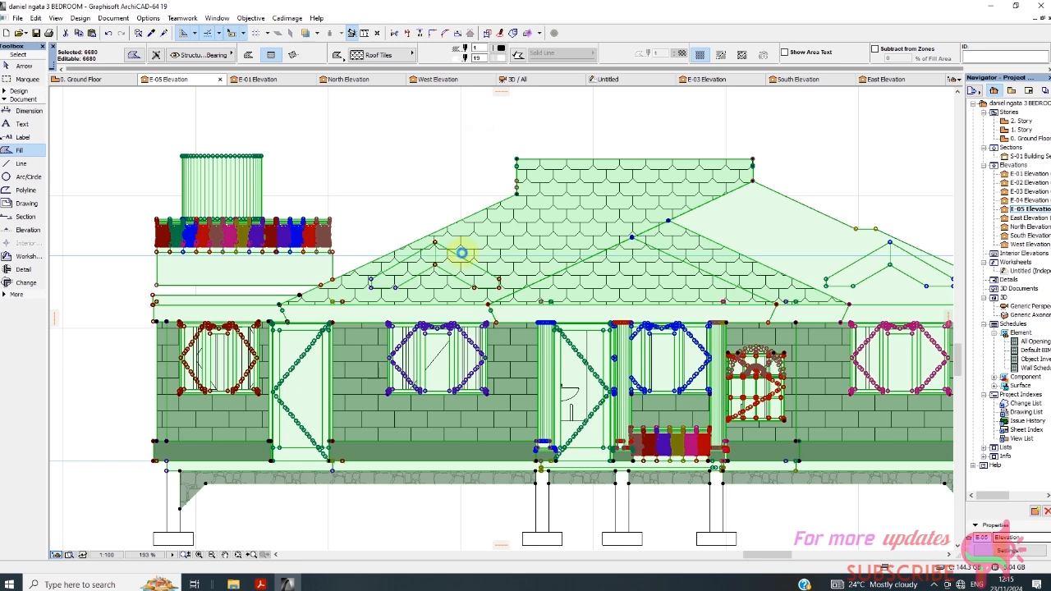
pyautogui.press('Escape')
pyautogui.press('Escape')
# Set the background pen of the three existing roof tile fills to 0, transparent, and deselect them.
pyautogui.click(500, 245)
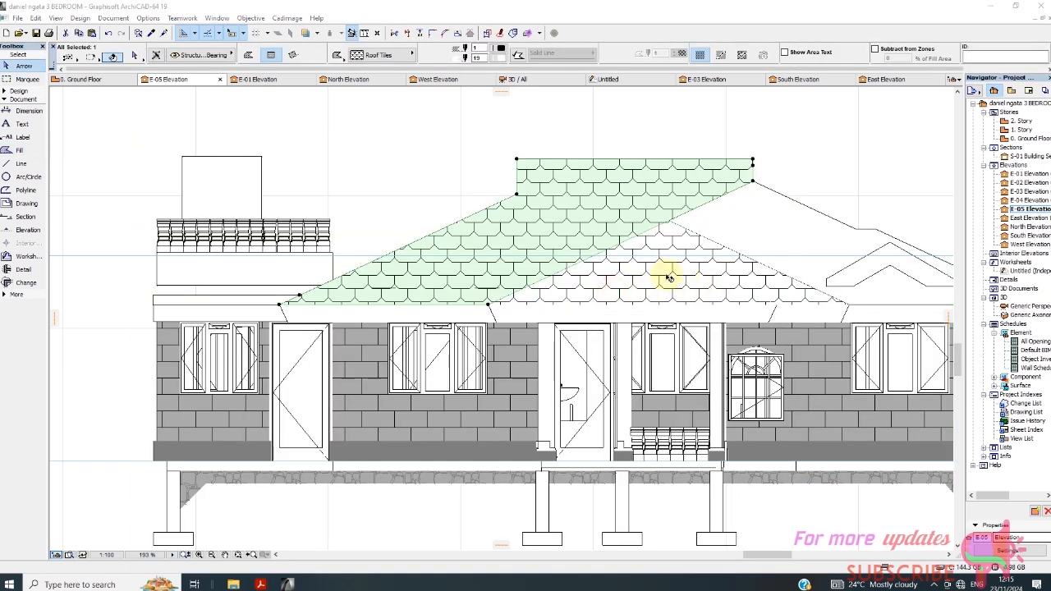
pyautogui.keyDown('shift'); pyautogui.click(640, 283); pyautogui.keyUp('shift')
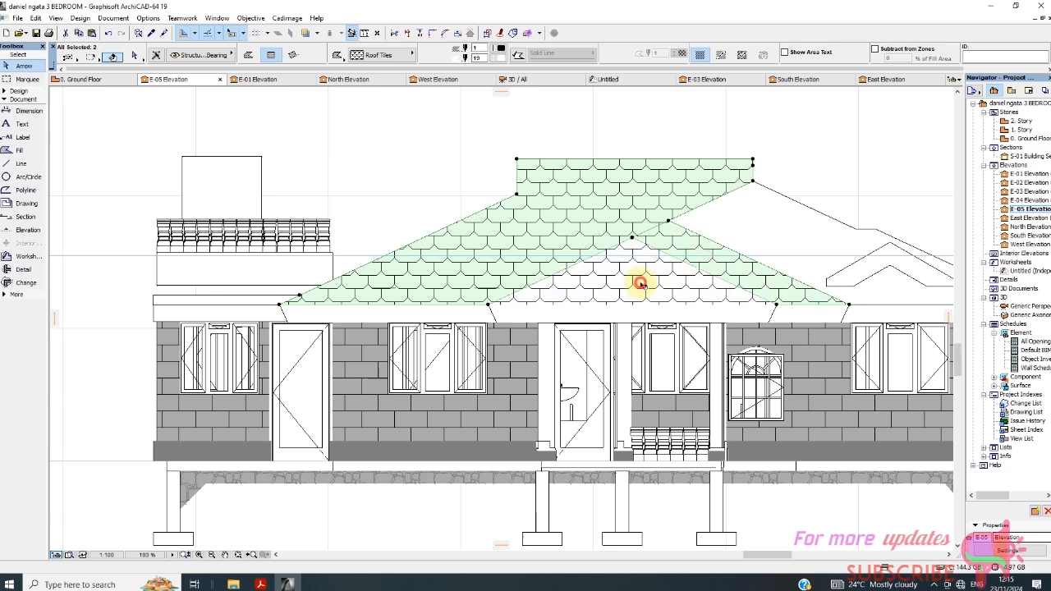
pyautogui.keyDown('shift'); pyautogui.click(640, 282); pyautogui.keyUp('shift')
pyautogui.click(507, 57)
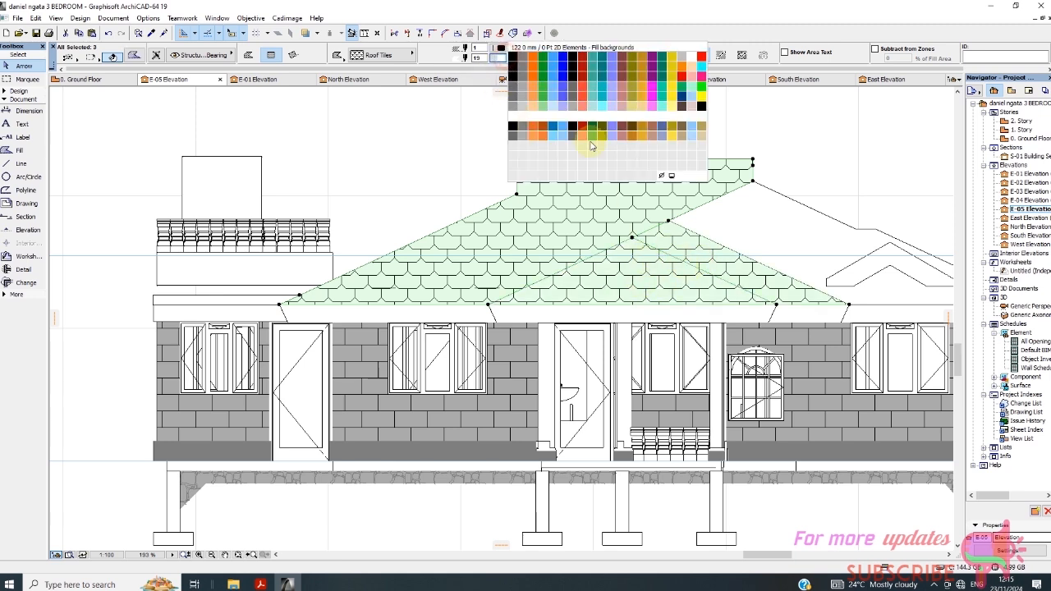
pyautogui.click(663, 177)
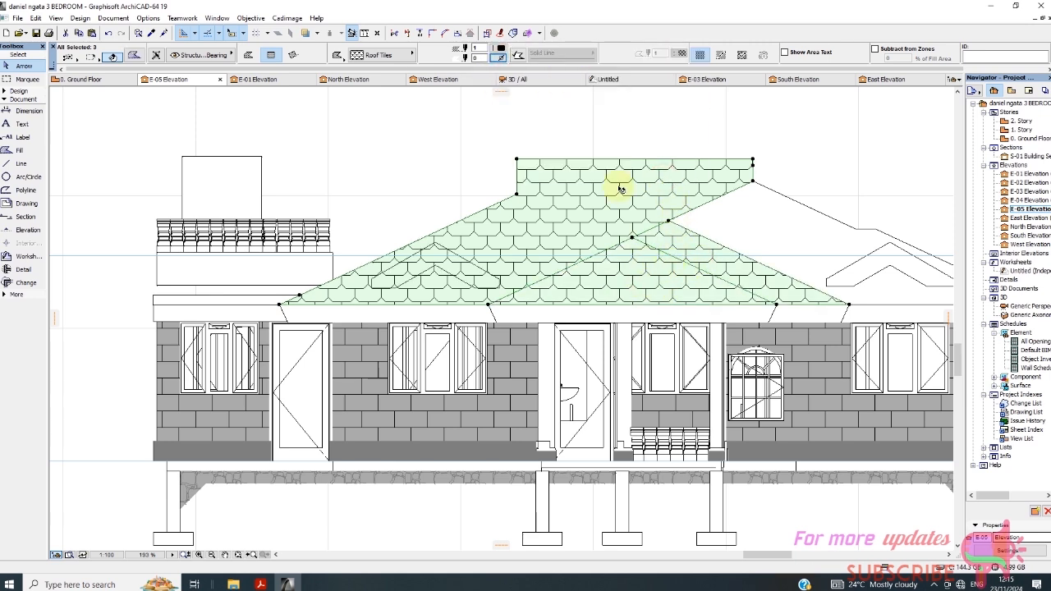
pyautogui.click(591, 110)
# Start subtracting a hole from the large left-hand roof tile fill at the small gable, using the polygonal construction method.
pyautogui.click(481, 291)
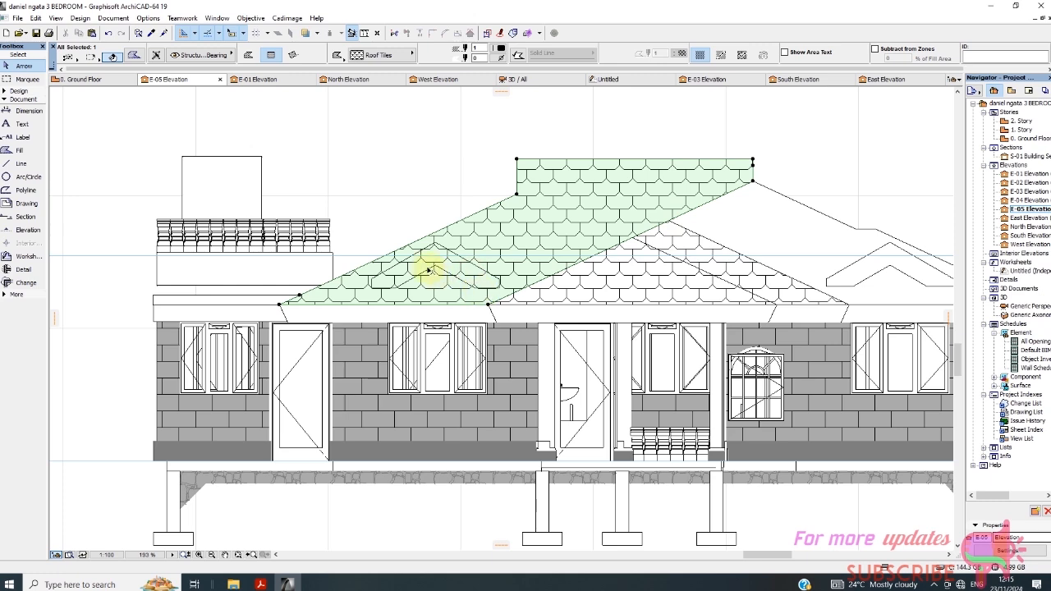
pyautogui.scroll(3, 428, 271)
pyautogui.scroll(-1, 410, 246)
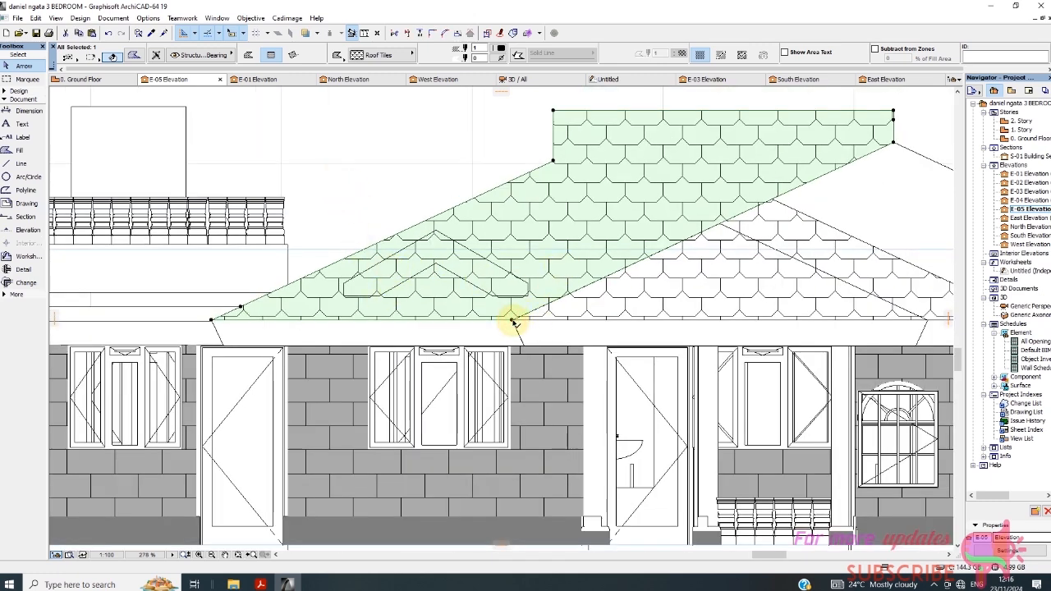
pyautogui.click(512, 321)
pyautogui.click(653, 381)
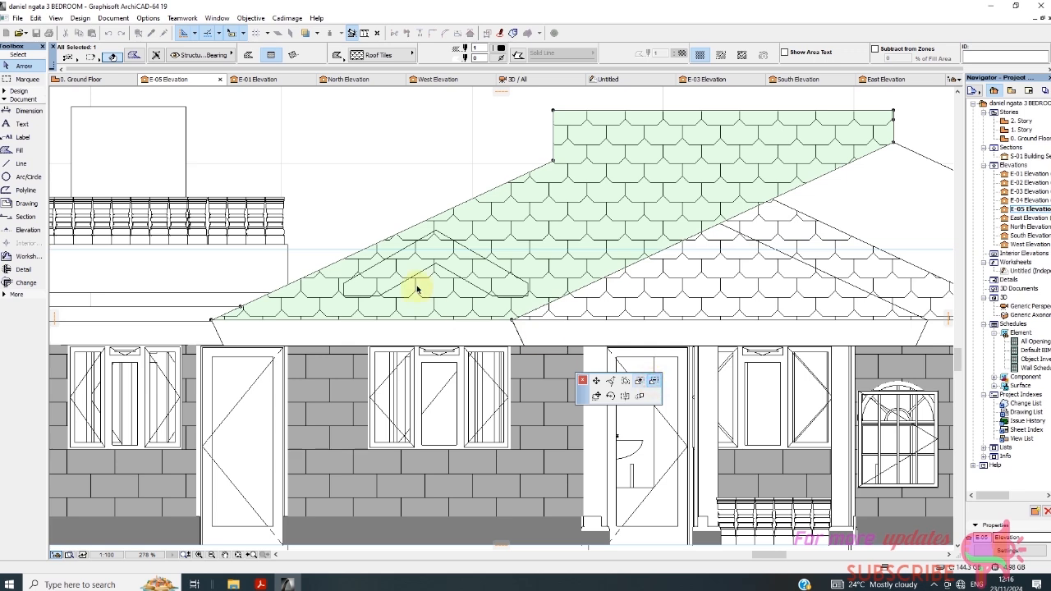
pyautogui.scroll(5, 394, 292)
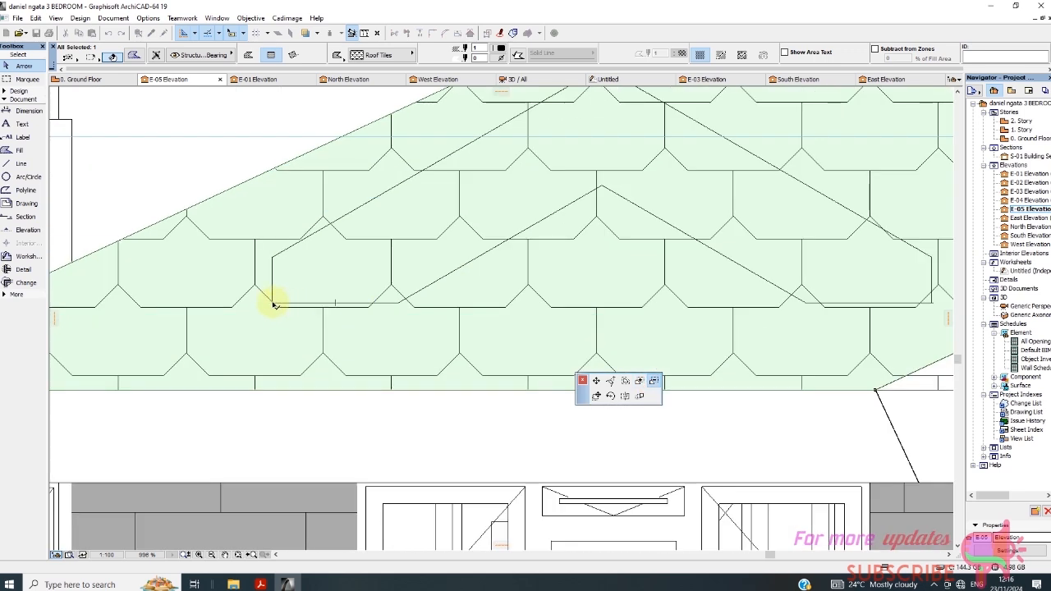
pyautogui.click(273, 304)
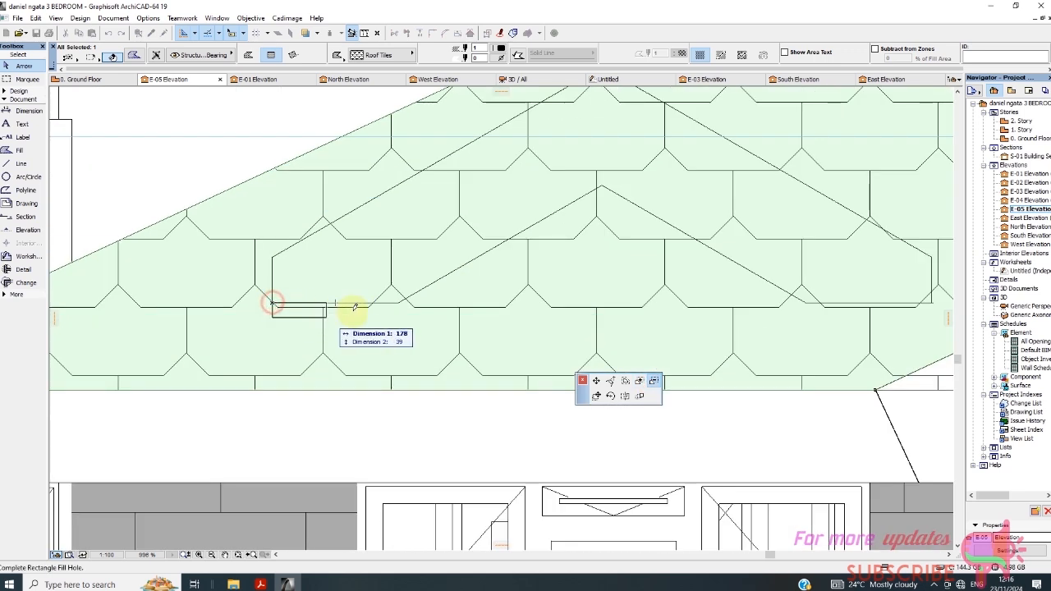
pyautogui.click(248, 54)
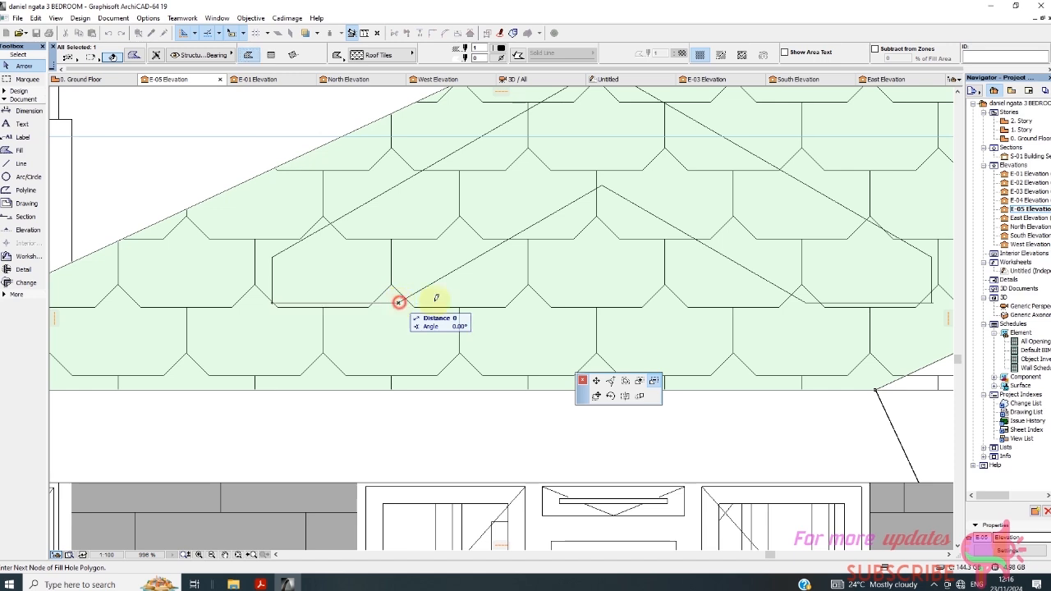
# Trace the small left-hand gable's chevron outline to cut it out of the roof tile fill, and deselect the fill.
pyautogui.click(602, 187)
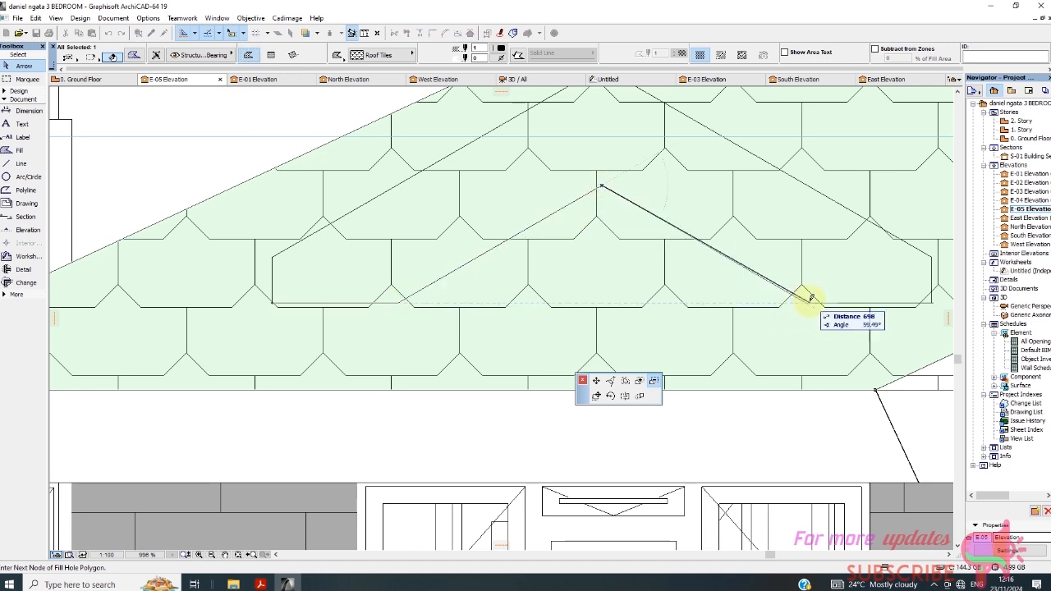
pyautogui.click(804, 304)
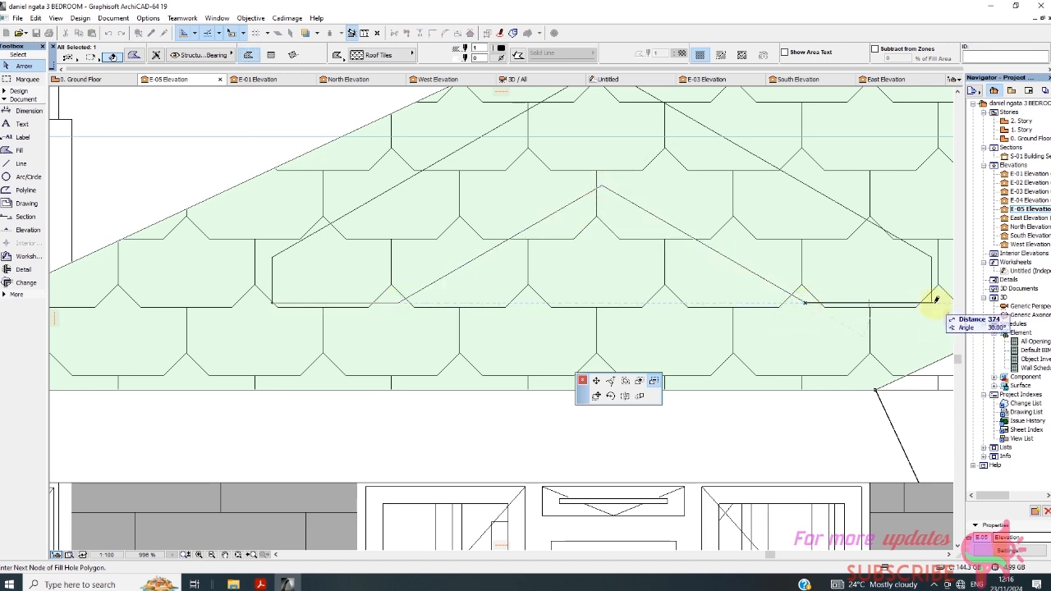
pyautogui.click(933, 303)
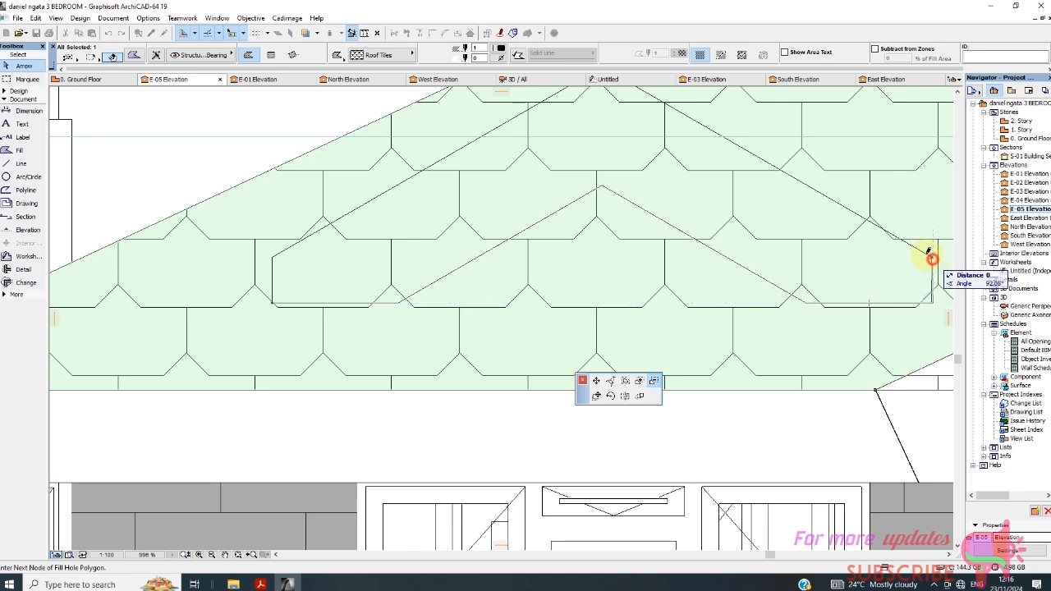
pyautogui.scroll(-2, 711, 271)
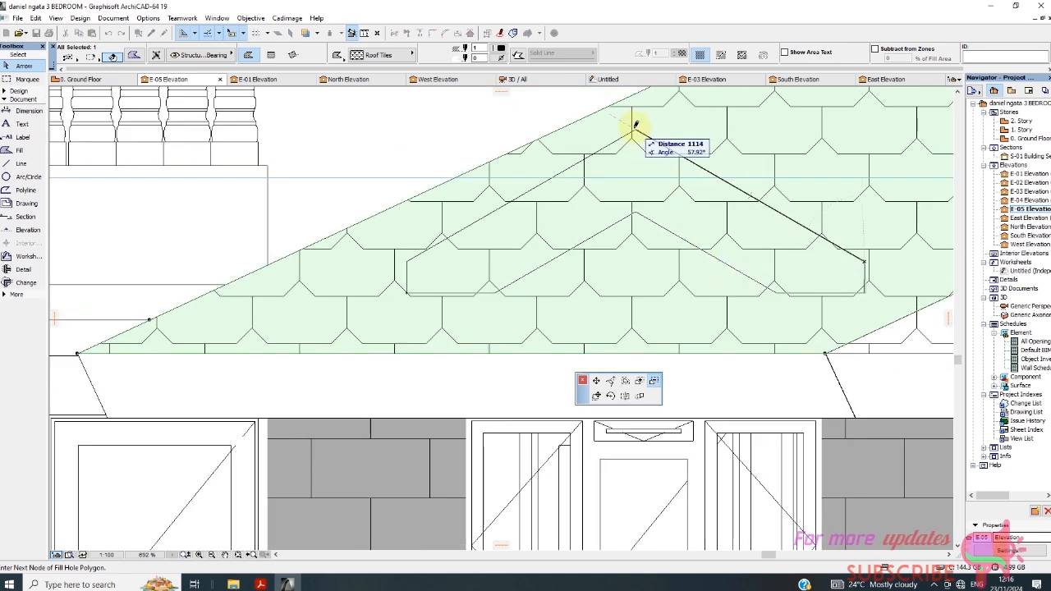
pyautogui.click(635, 128)
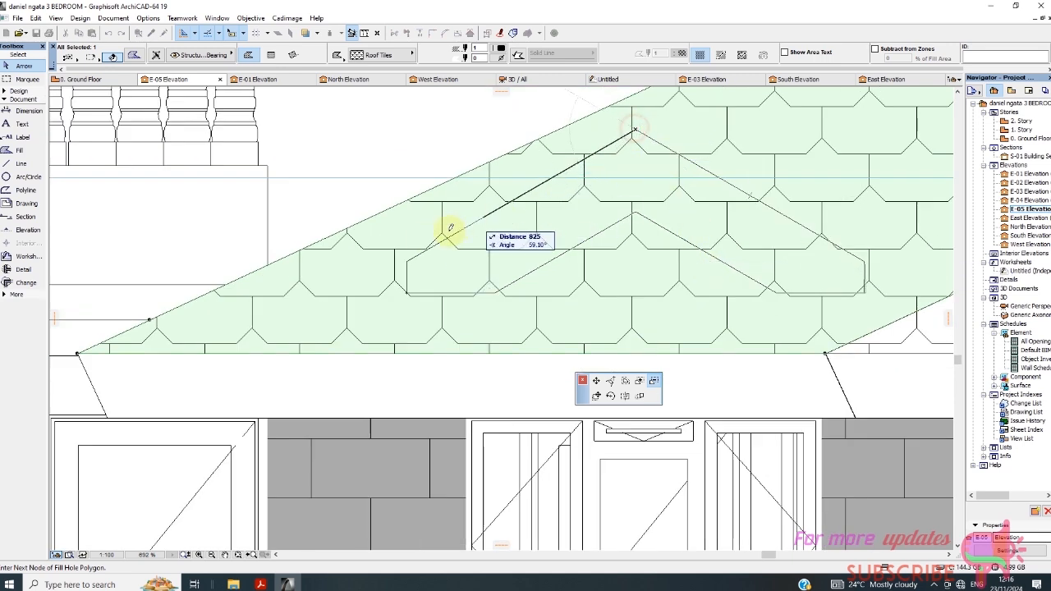
pyautogui.click(406, 261)
pyautogui.click(408, 292)
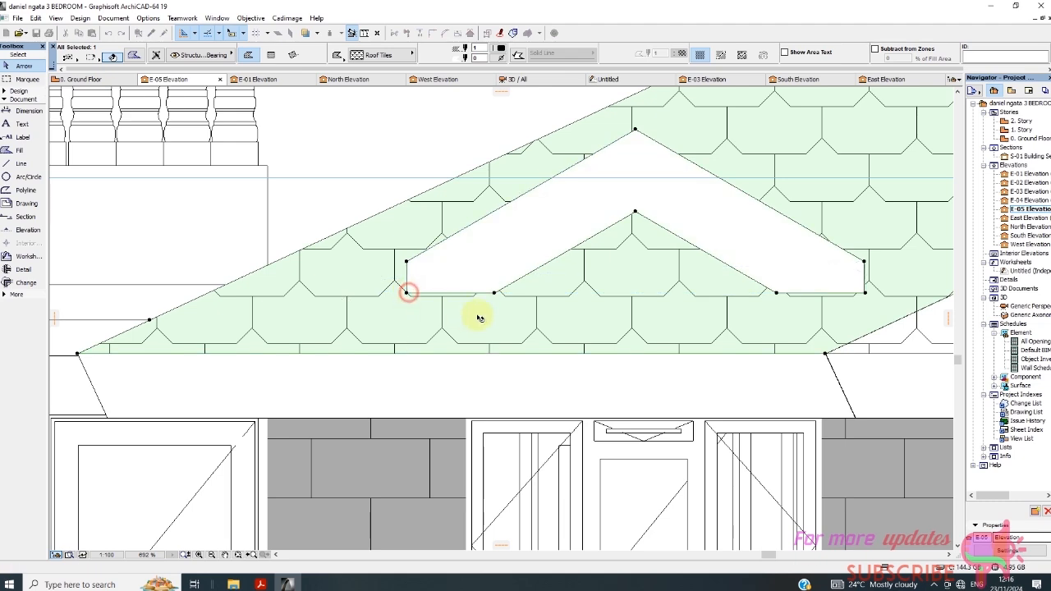
pyautogui.scroll(-8, 479, 317)
pyautogui.click(418, 181)
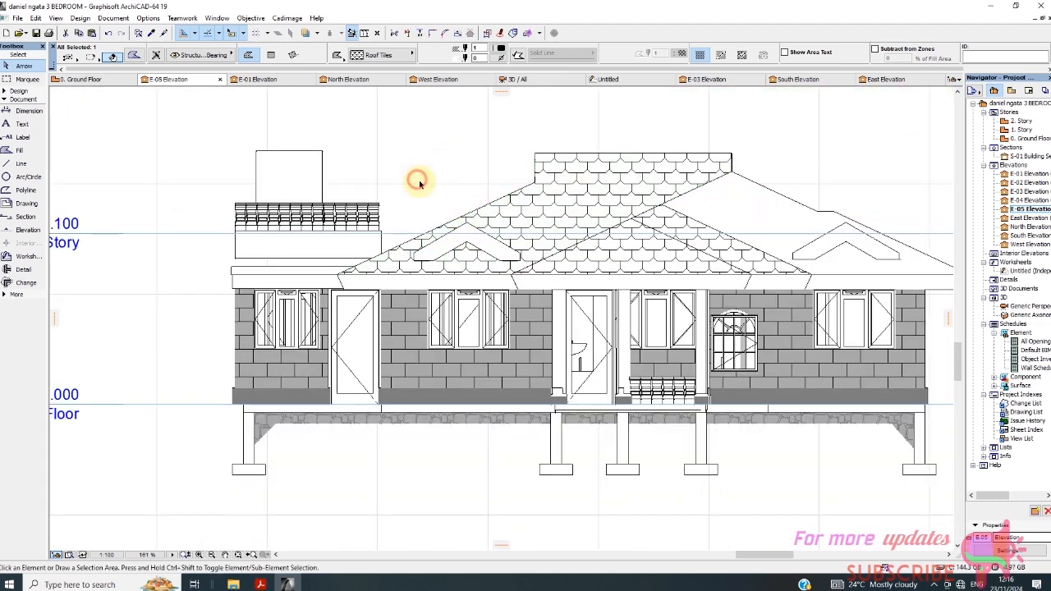
# Examine where the roof tile fills meet at the top of the middle roof slope.
pyautogui.scroll(2, 772, 252)
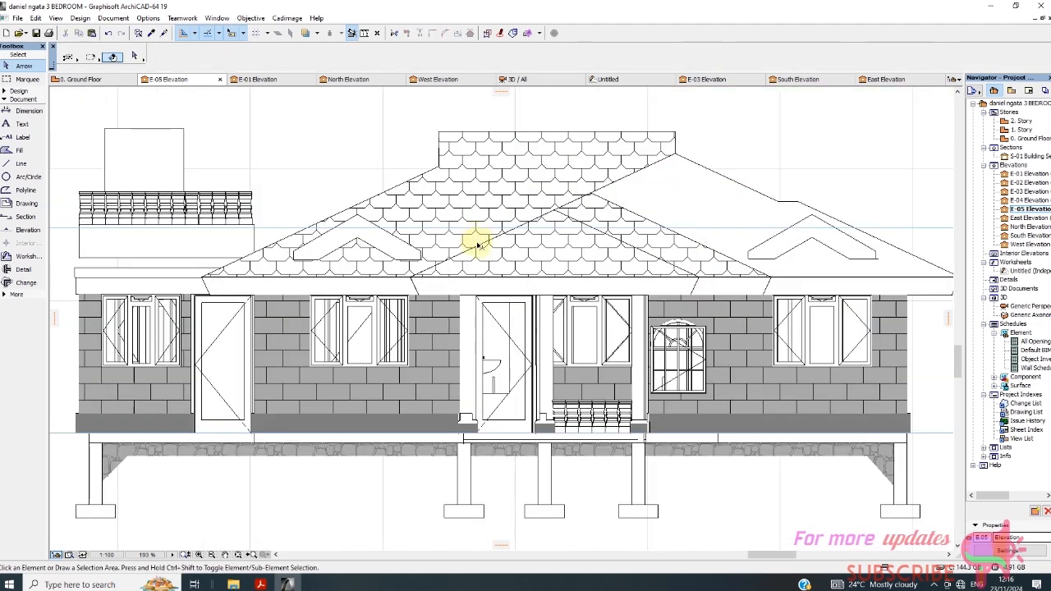
pyautogui.scroll(15, 729, 229)
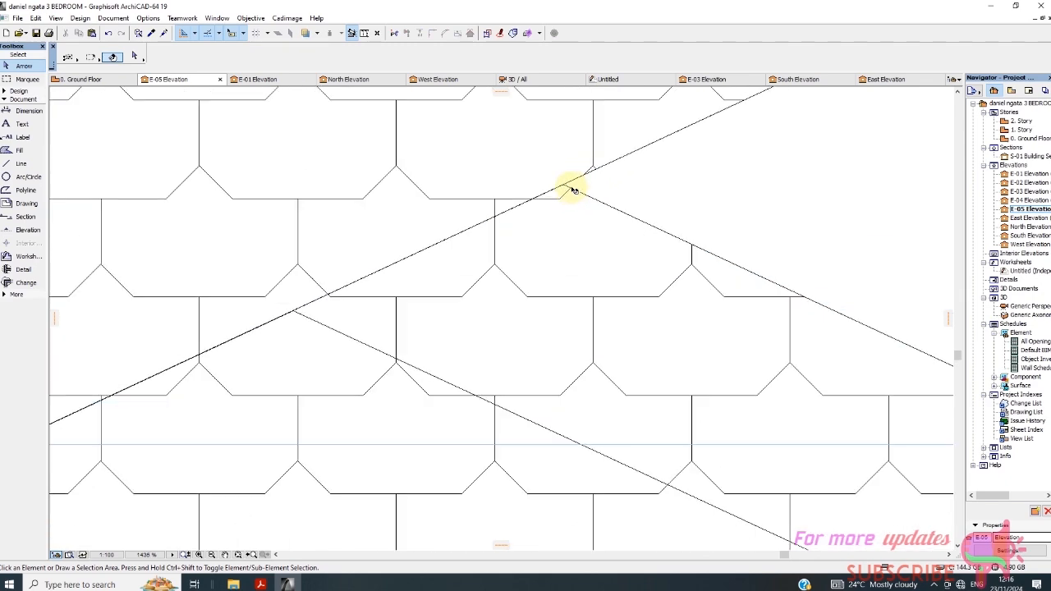
pyautogui.click(558, 183)
pyautogui.scroll(-17, 427, 213)
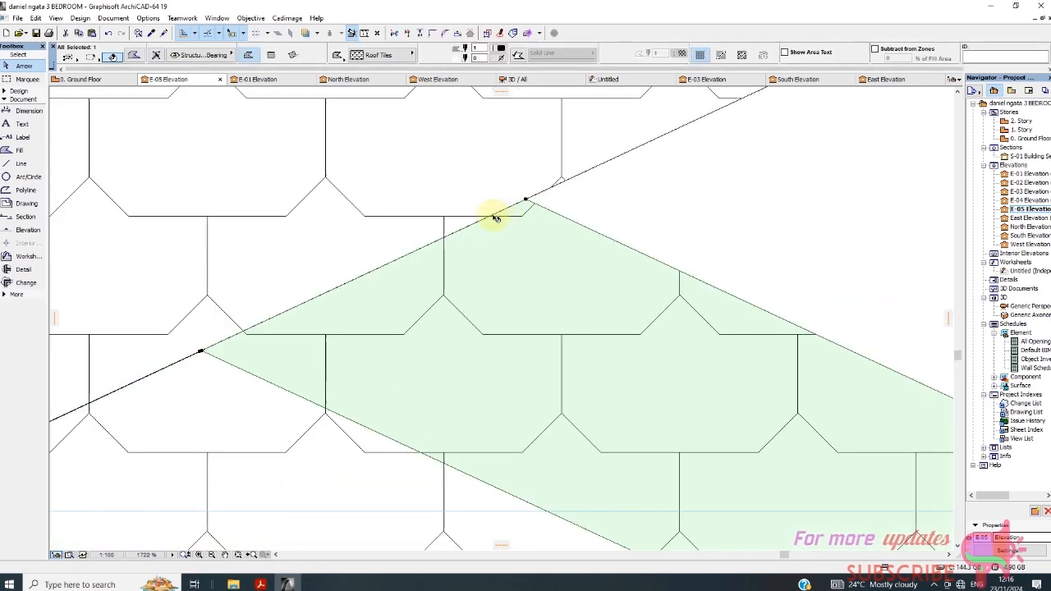
pyautogui.scroll(4, 608, 267)
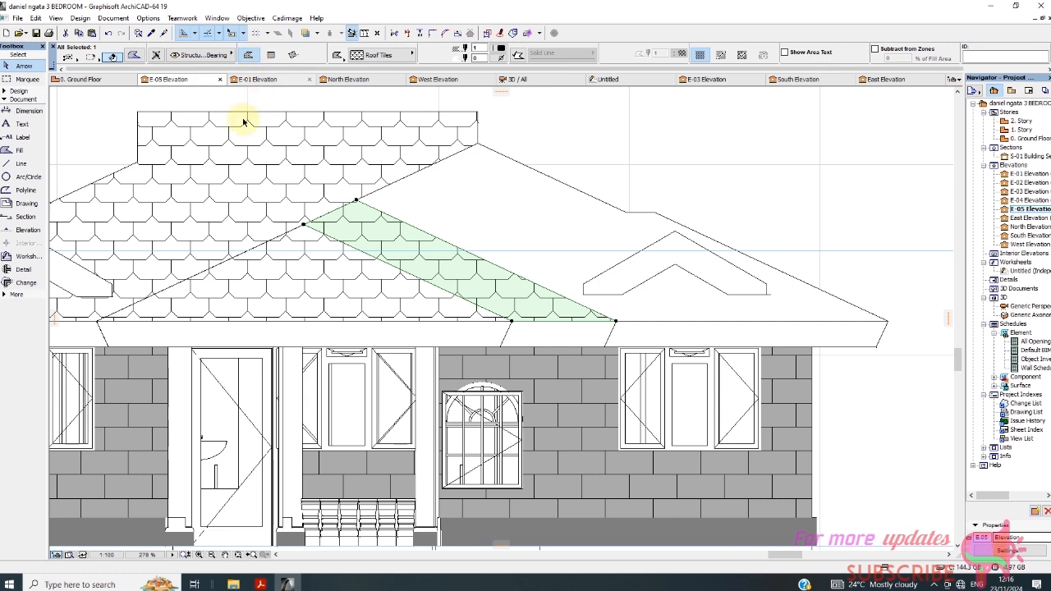
# Fill the right-hand roof slope with Roof Tiles, tracing its outline from the valley over the ridge and down to the eaves.
pyautogui.click(19, 151)
pyautogui.scroll(3, 498, 204)
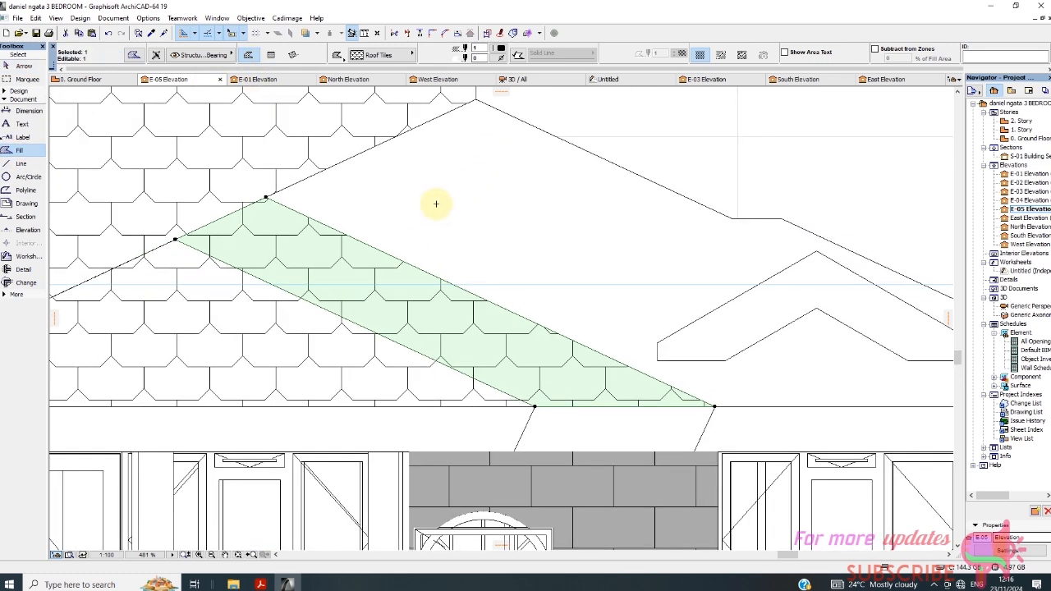
pyautogui.scroll(-2, 548, 216)
pyautogui.press('Escape')
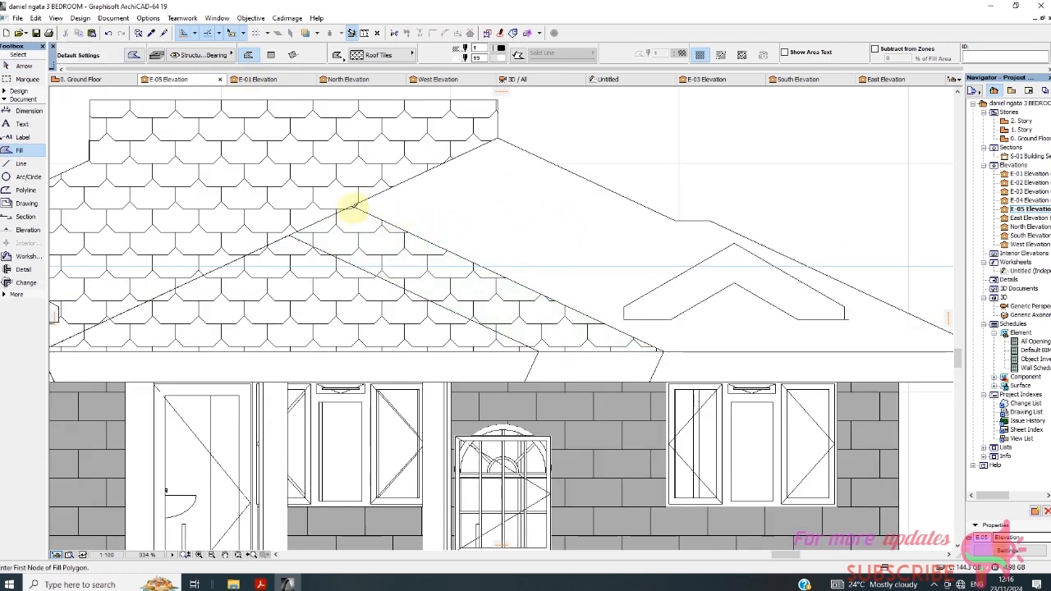
pyautogui.click(351, 206)
pyautogui.click(497, 138)
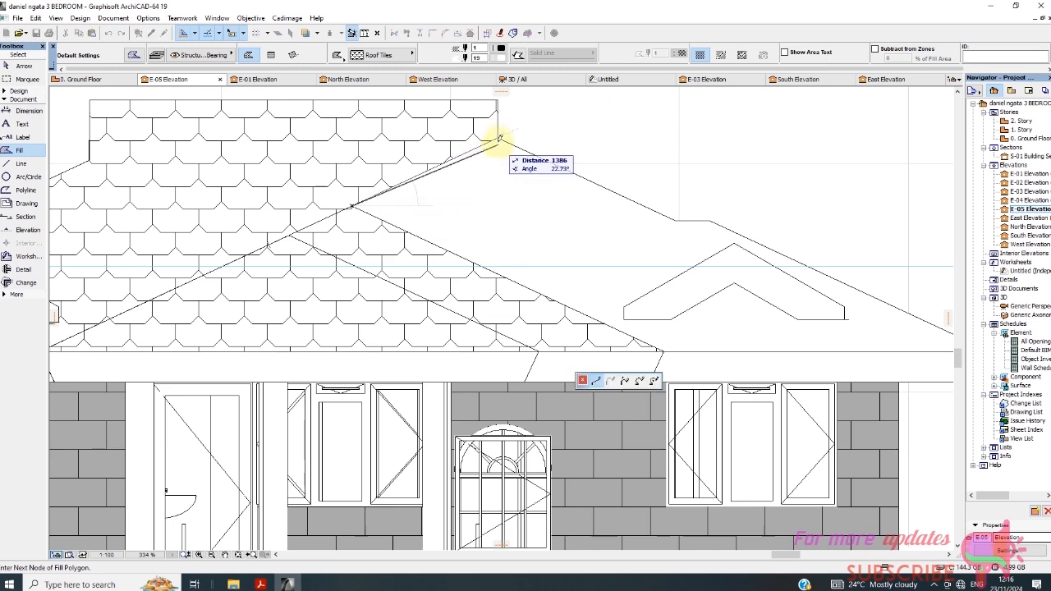
pyautogui.click(674, 220)
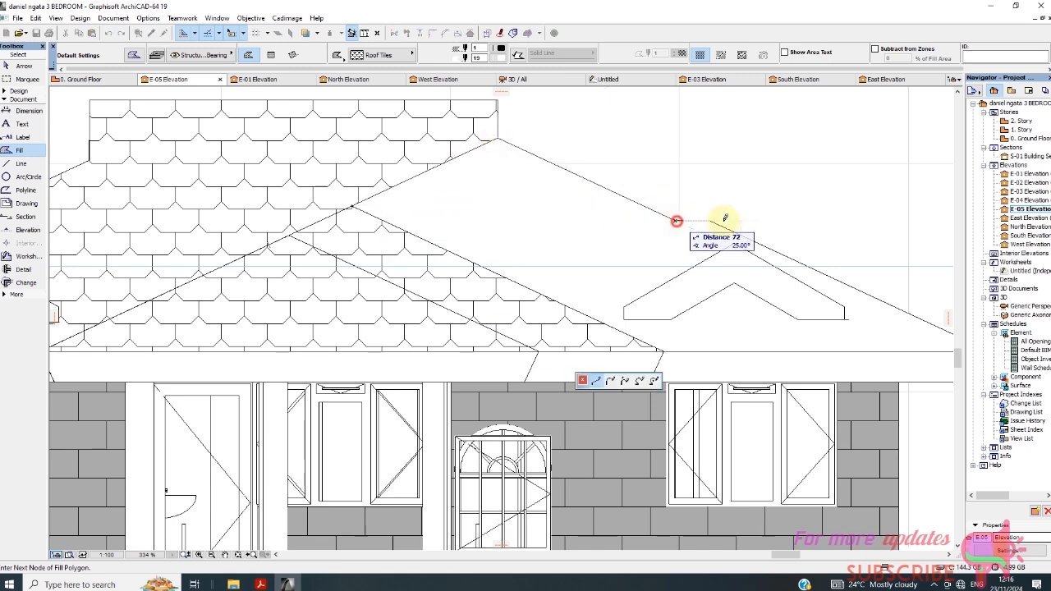
pyautogui.scroll(-3, 758, 246)
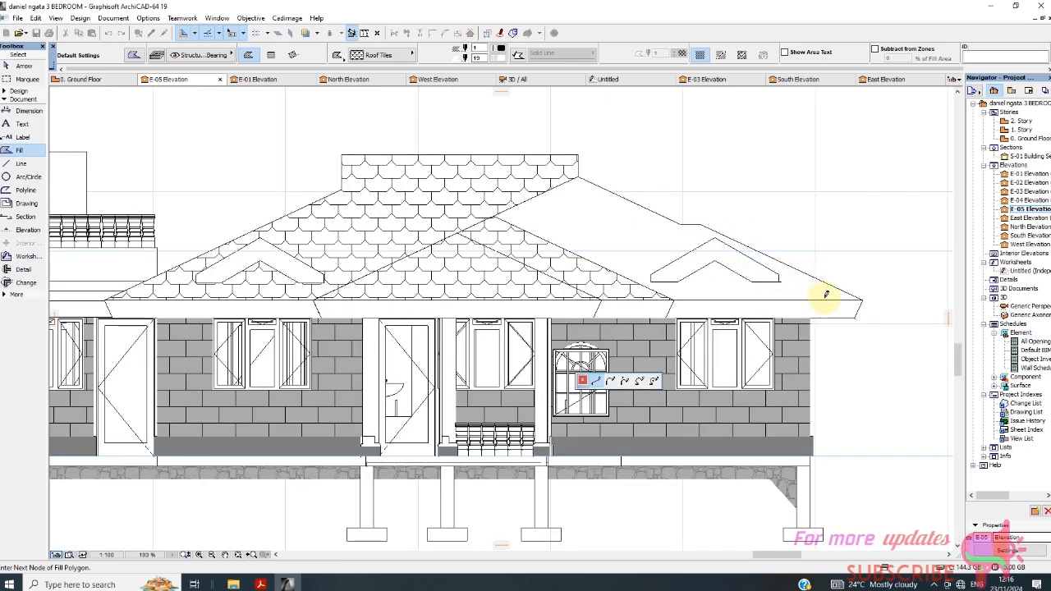
pyautogui.scroll(2, 812, 295)
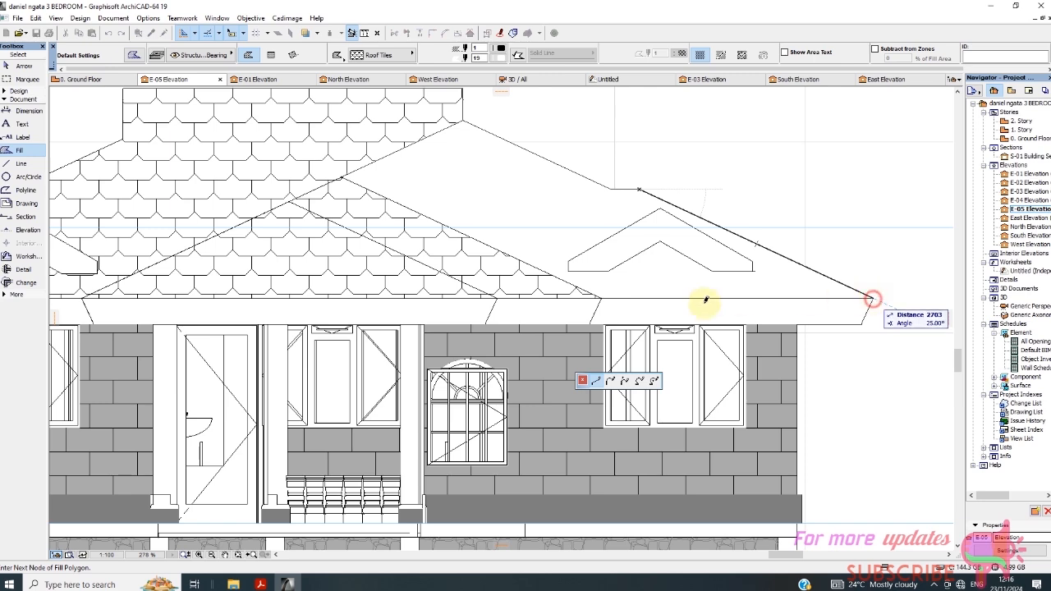
pyautogui.click(872, 299)
pyautogui.click(601, 298)
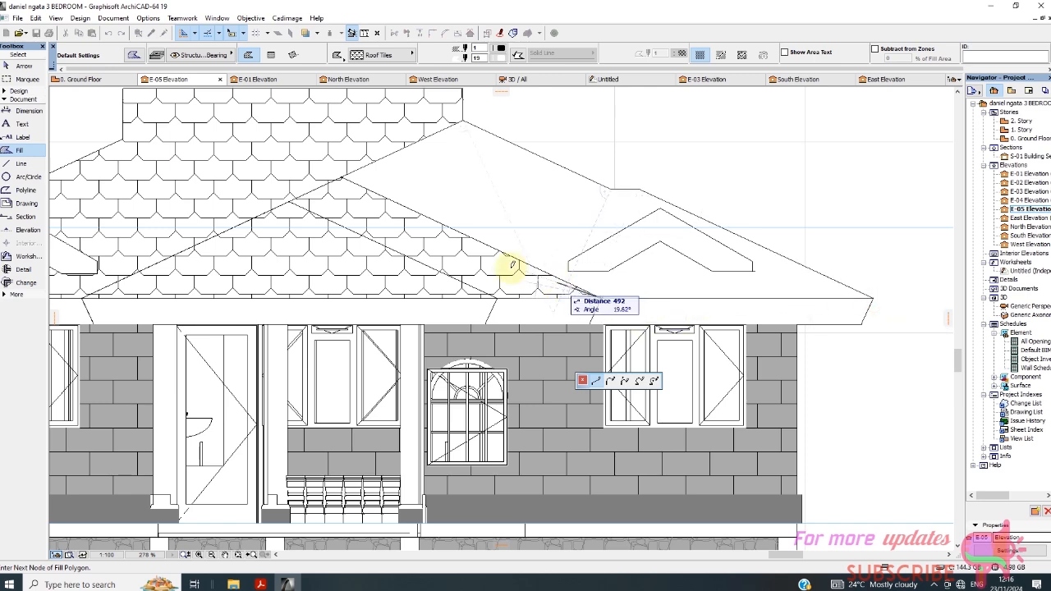
pyautogui.click(345, 176)
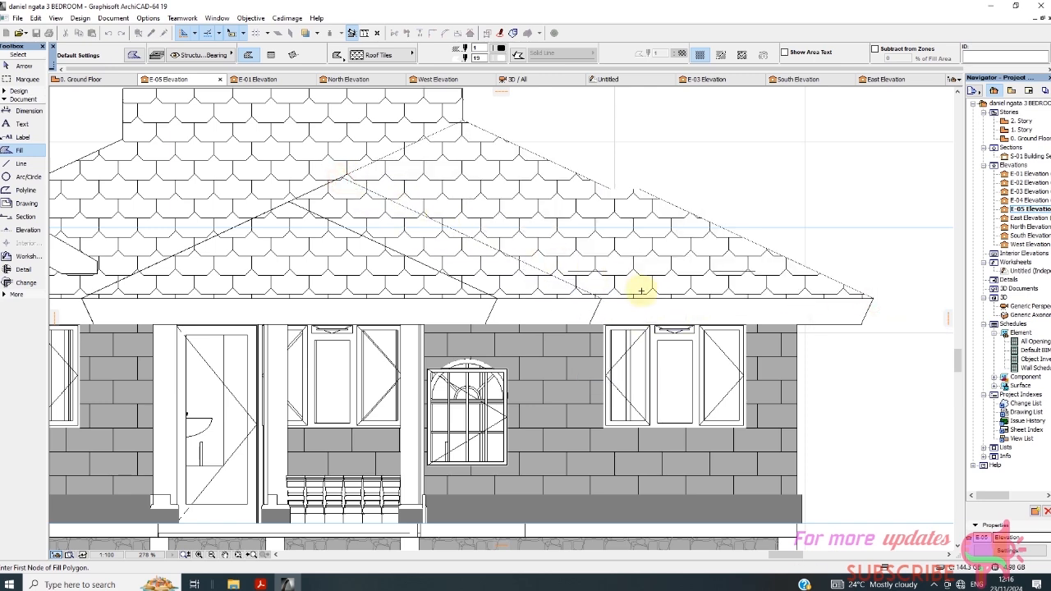
# Set the background pen of the right-hand roof slope's tile fill to 0 (transparent) and deselect the fill.
pyautogui.scroll(2, 610, 275)
pyautogui.scroll(-2, 669, 273)
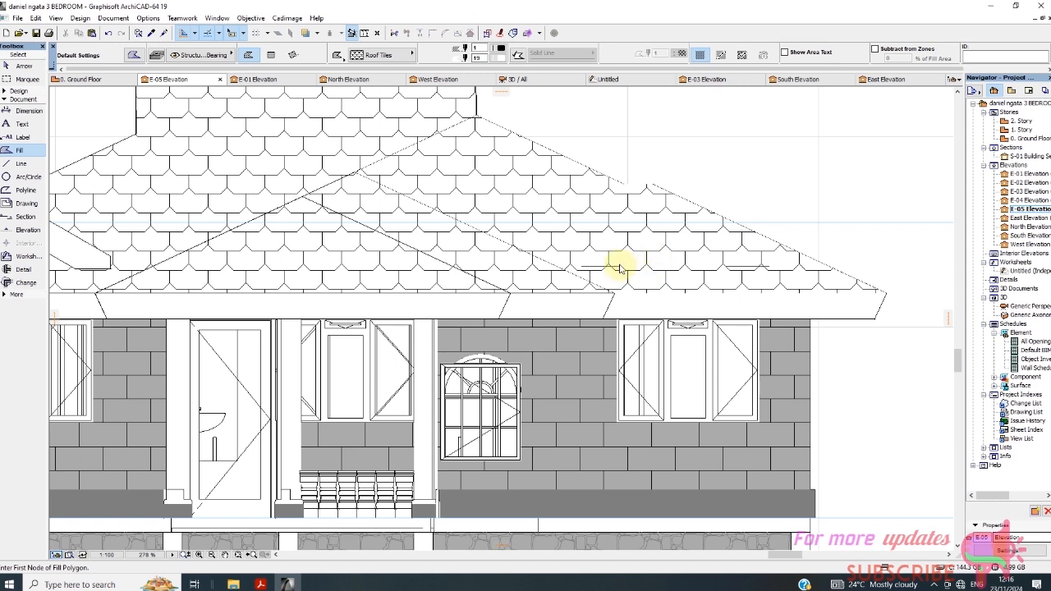
pyautogui.click(24, 66)
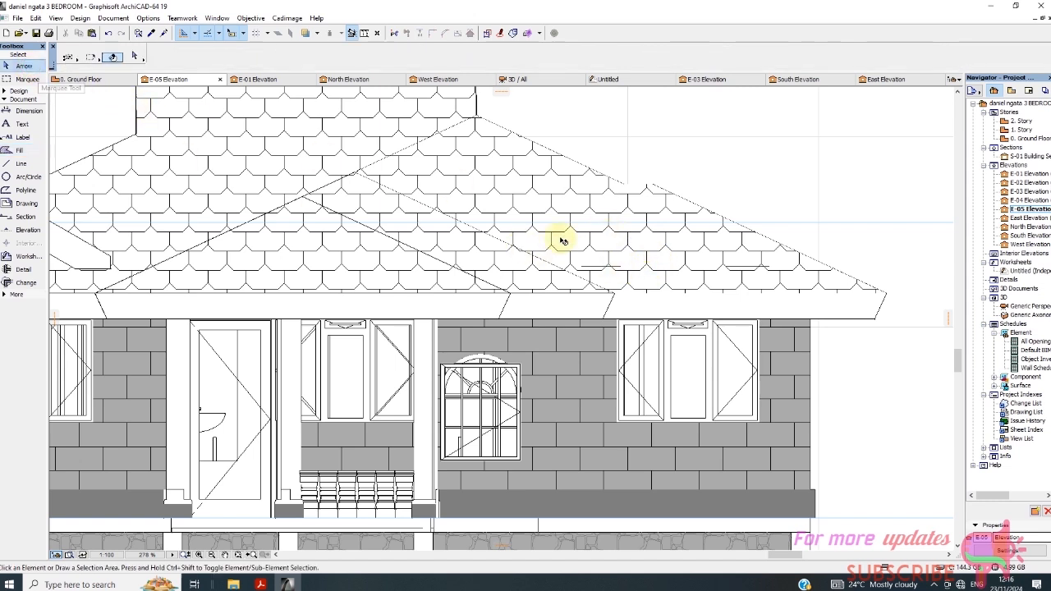
pyautogui.click(560, 237)
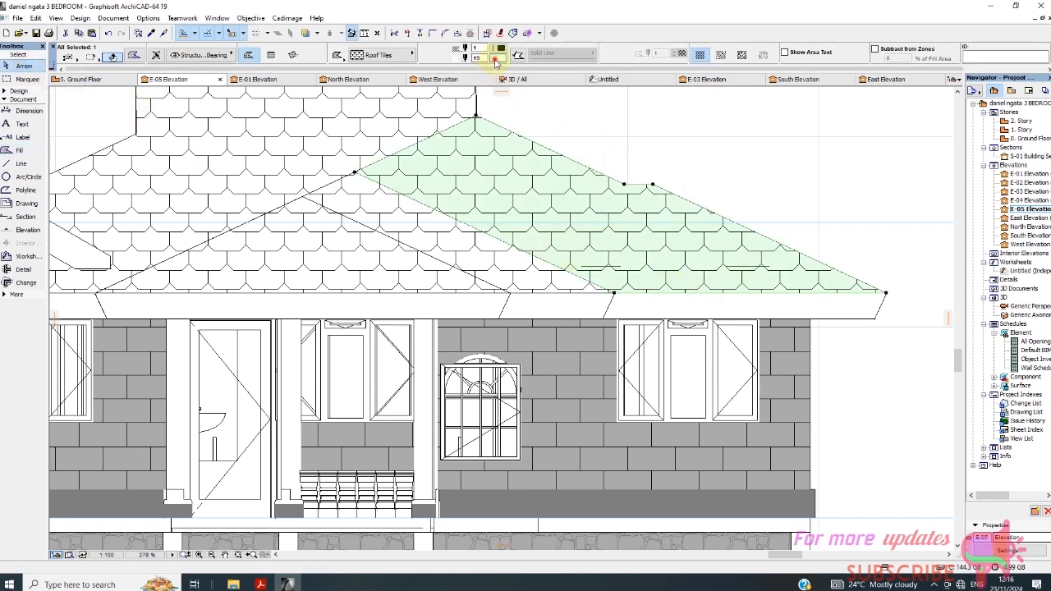
pyautogui.click(495, 60)
pyautogui.click(664, 172)
pyautogui.click(825, 198)
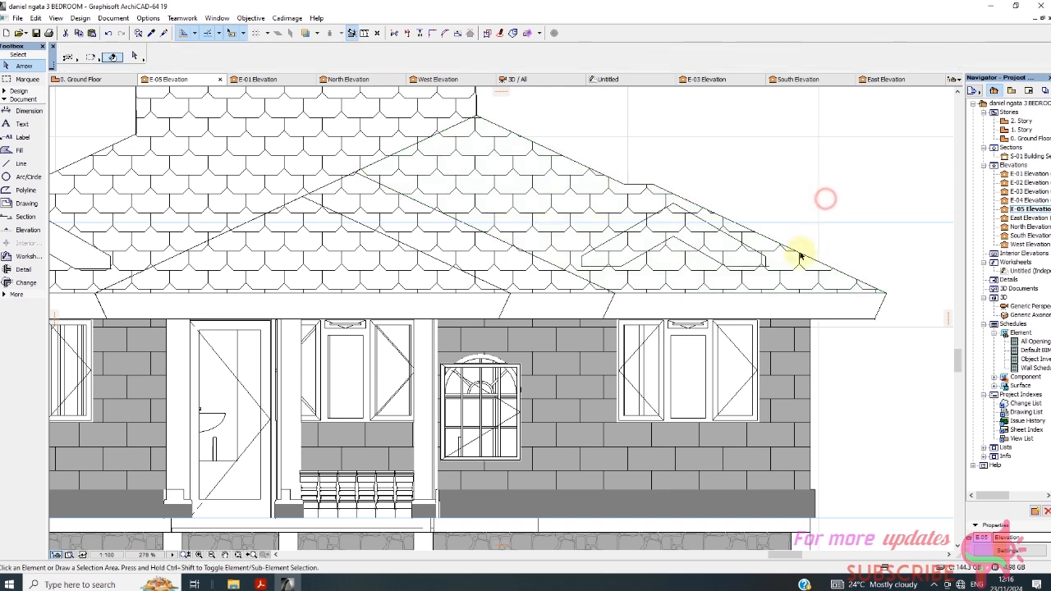
# Start subtracting a hole from the right-hand roof tile fill, tracing the small gable's outer edge over its peak to the lower-left corner.
pyautogui.click(801, 256)
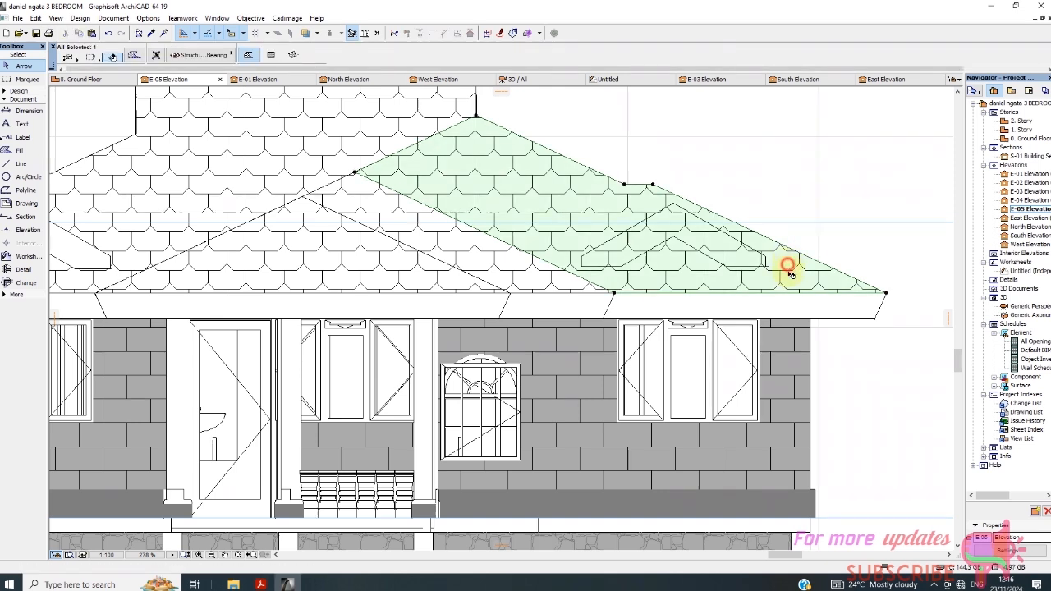
pyautogui.click(893, 309)
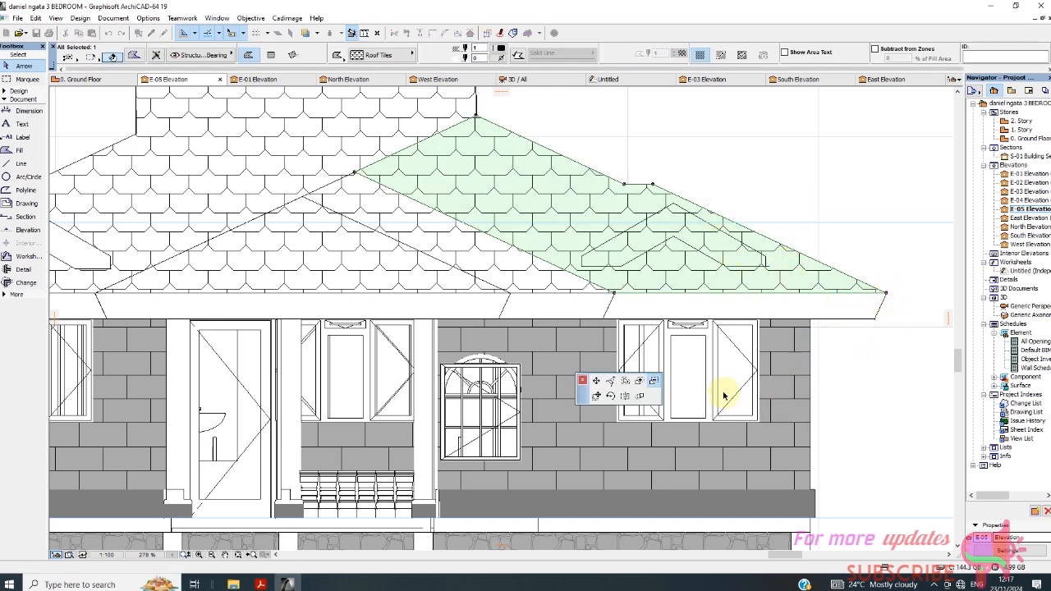
pyautogui.click(654, 382)
pyautogui.scroll(5, 729, 280)
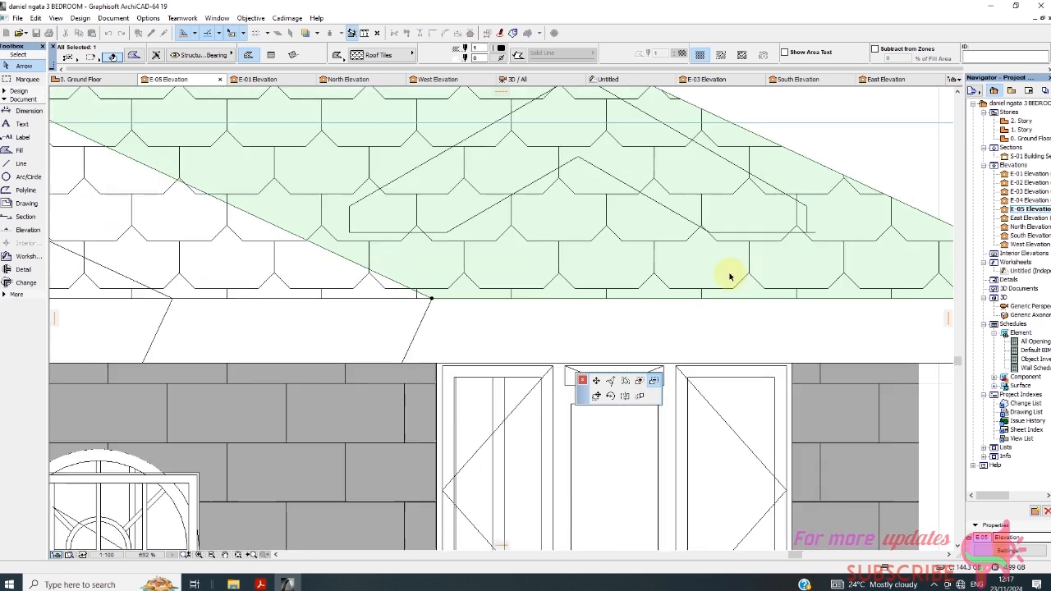
pyautogui.scroll(4, 799, 242)
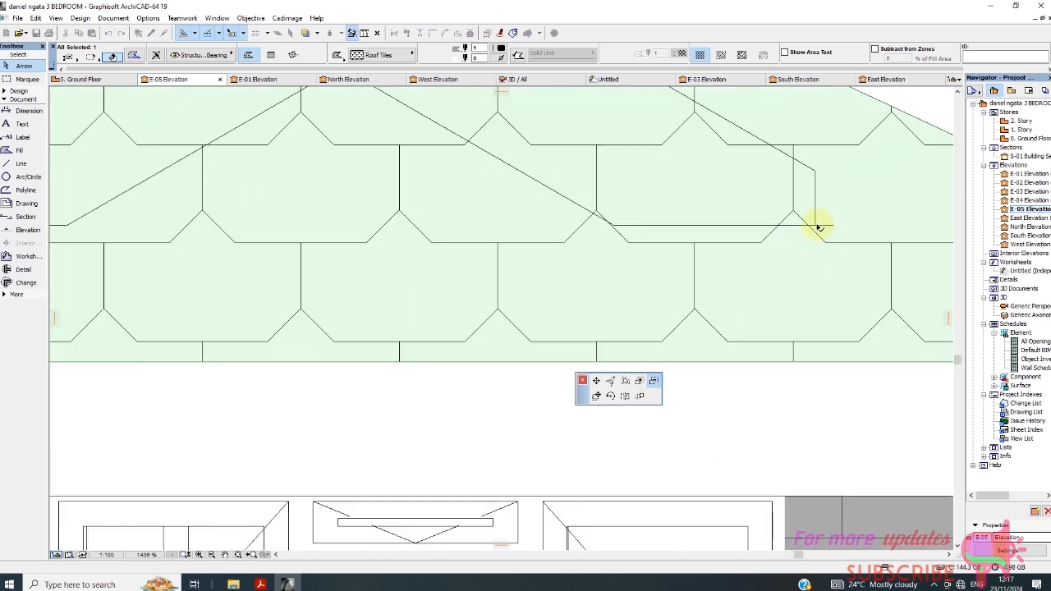
pyautogui.click(813, 171)
pyautogui.scroll(-4, 794, 318)
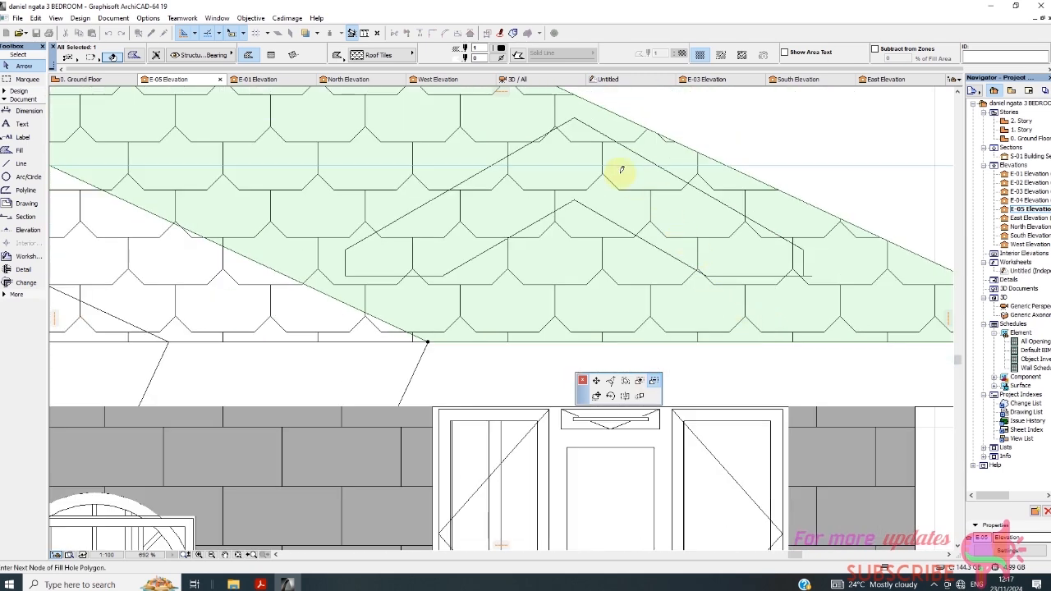
pyautogui.click(575, 117)
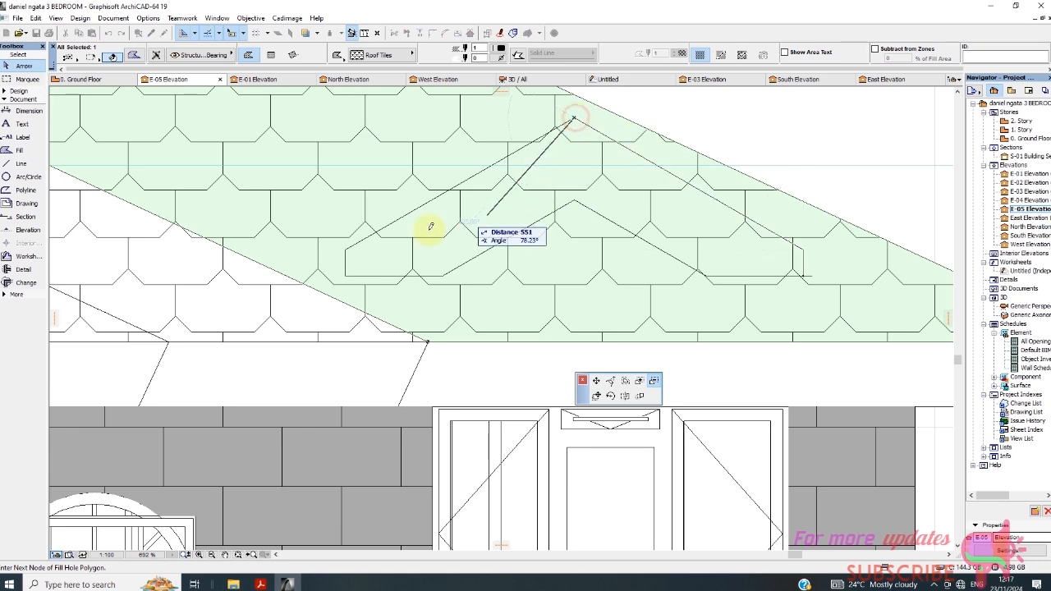
pyautogui.click(348, 246)
pyautogui.click(345, 276)
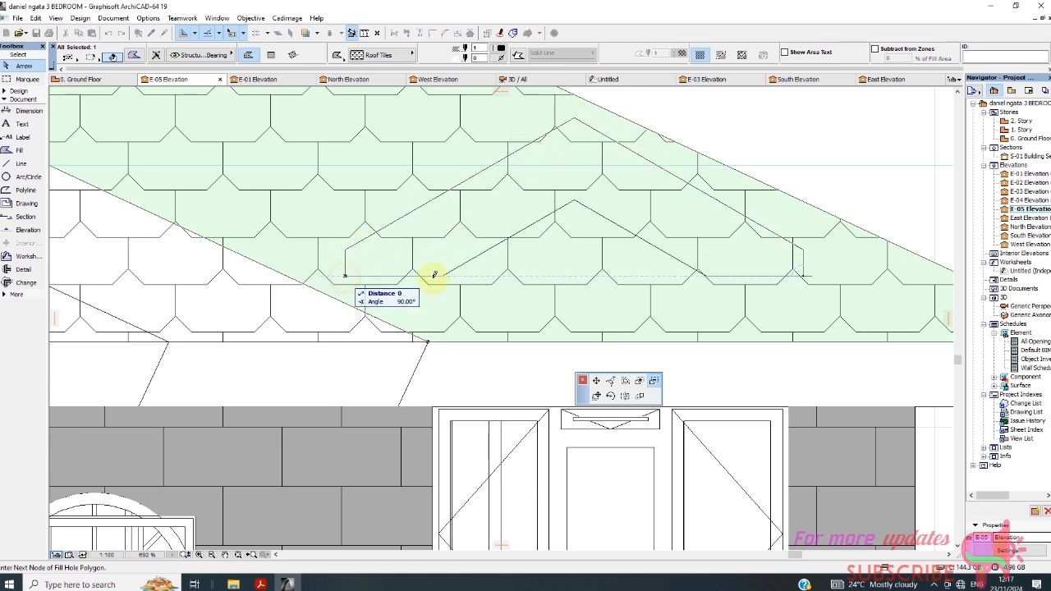
# Complete the hole along the small right-hand gable's inner chevron and lower edges, and deselect the fill.
pyautogui.click(443, 275)
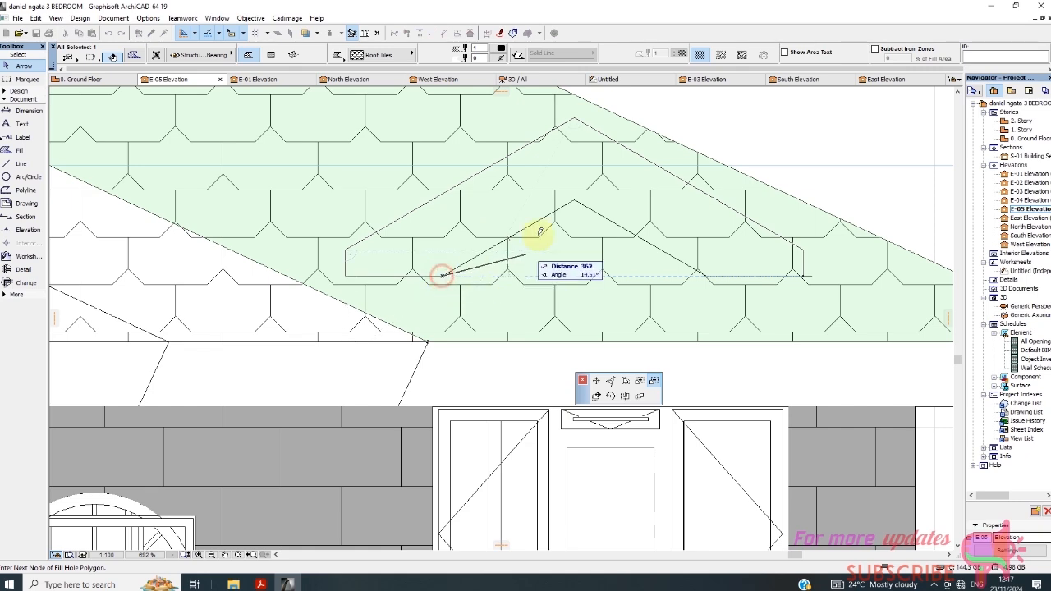
pyautogui.click(575, 200)
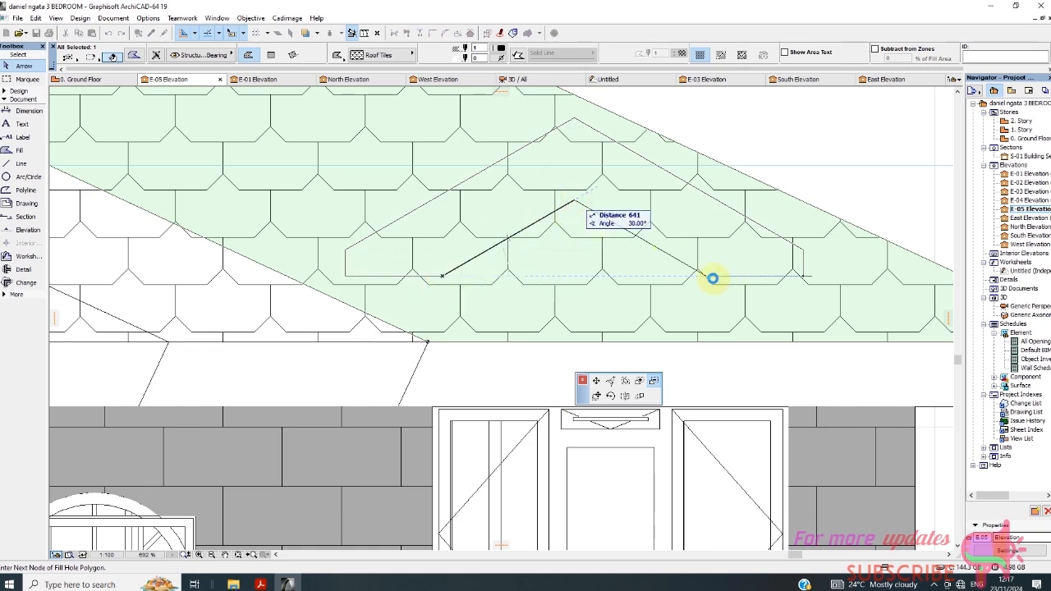
pyautogui.scroll(5, 711, 277)
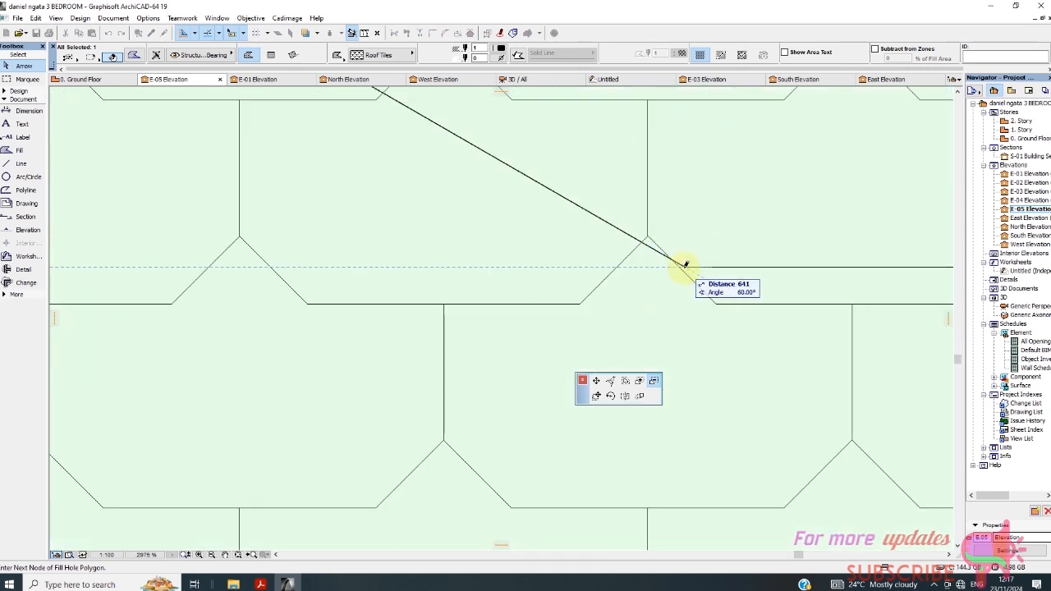
pyautogui.click(685, 264)
pyautogui.scroll(-2, 605, 281)
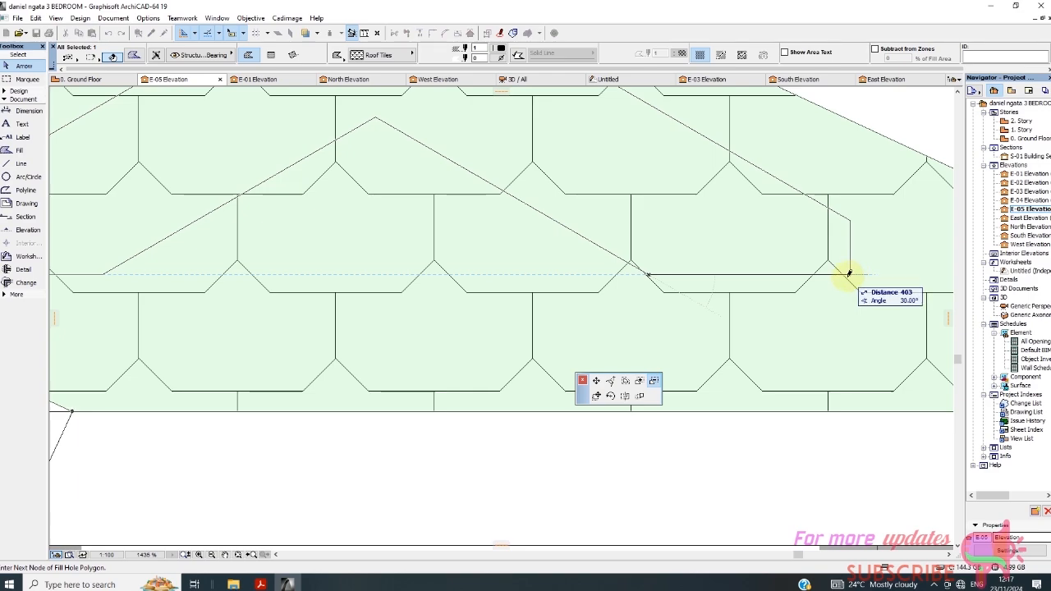
pyautogui.click(849, 274)
pyautogui.scroll(-10, 673, 222)
pyautogui.click(814, 198)
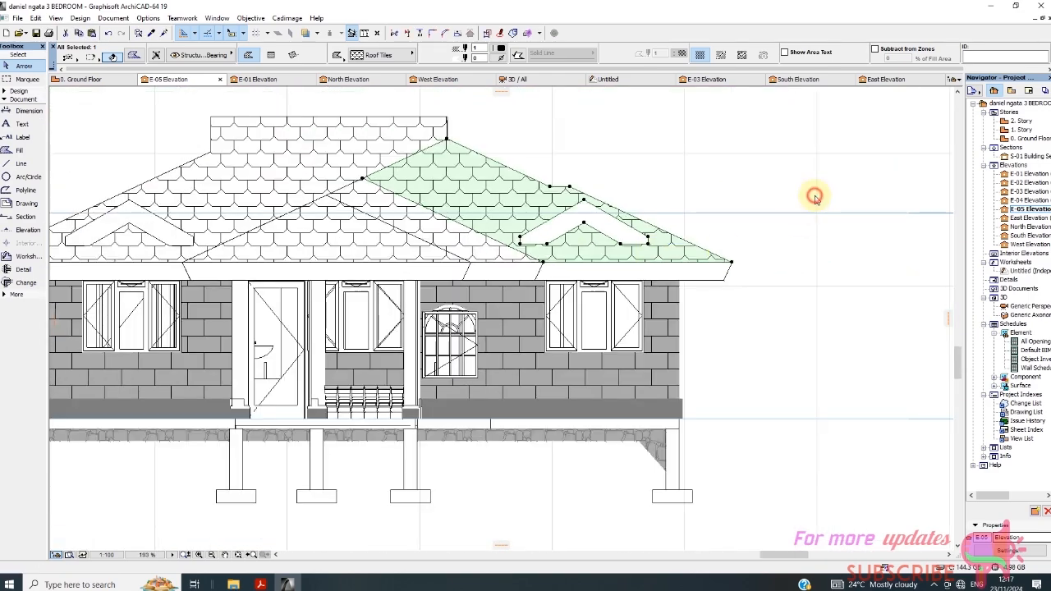
pyautogui.click(815, 193)
# Examine the whole E-05 elevation with its tiled roof slopes and small gable cut-outs.
pyautogui.scroll(-2, 677, 186)
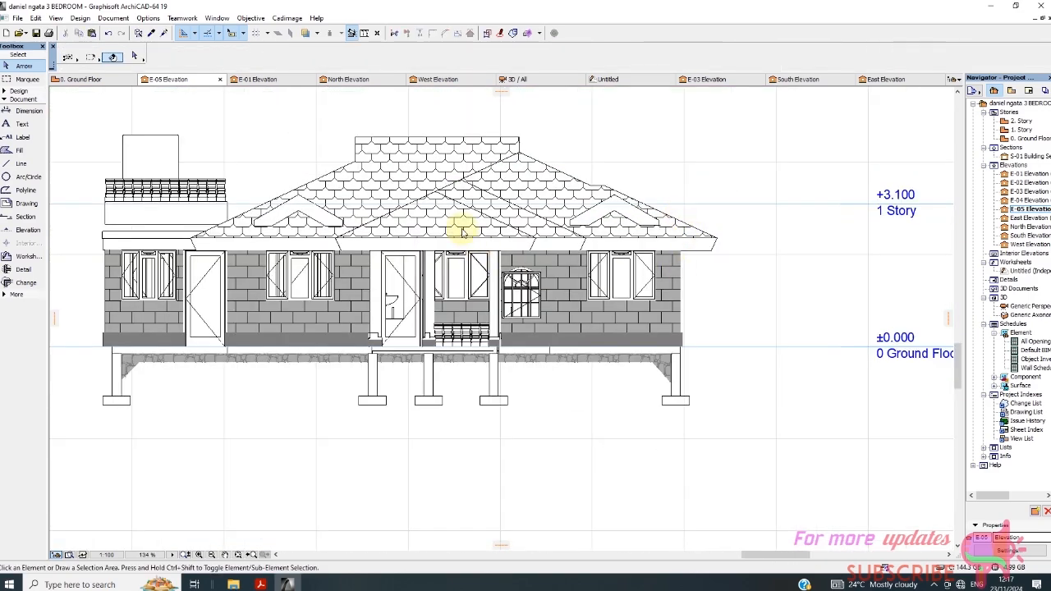
pyautogui.scroll(2, 460, 230)
pyautogui.scroll(-3, 575, 225)
pyautogui.scroll(3, 566, 230)
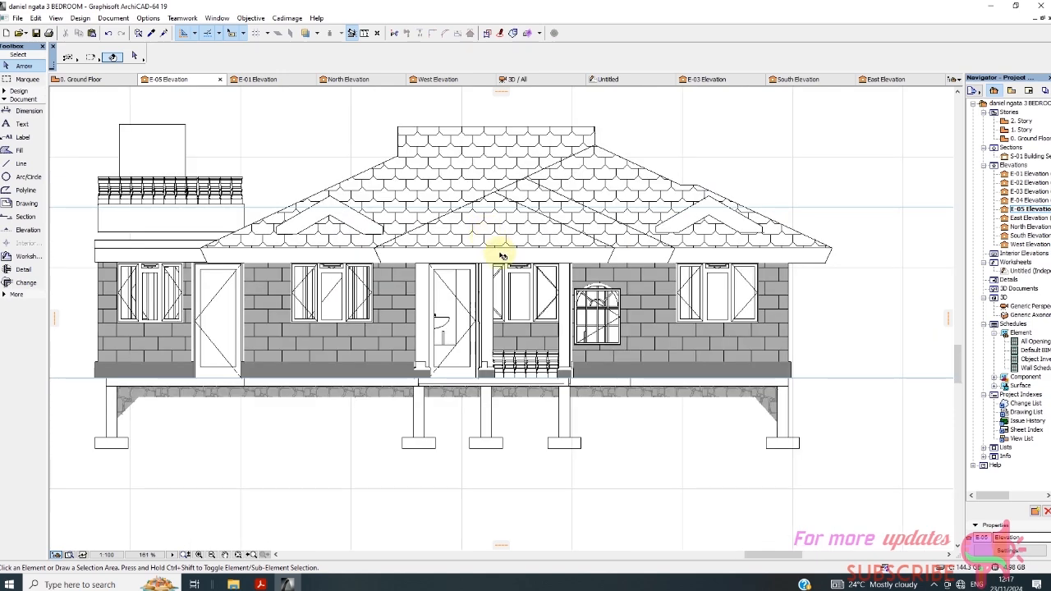
pyautogui.scroll(-2, 496, 303)
pyautogui.scroll(2, 436, 353)
pyautogui.scroll(-1, 652, 300)
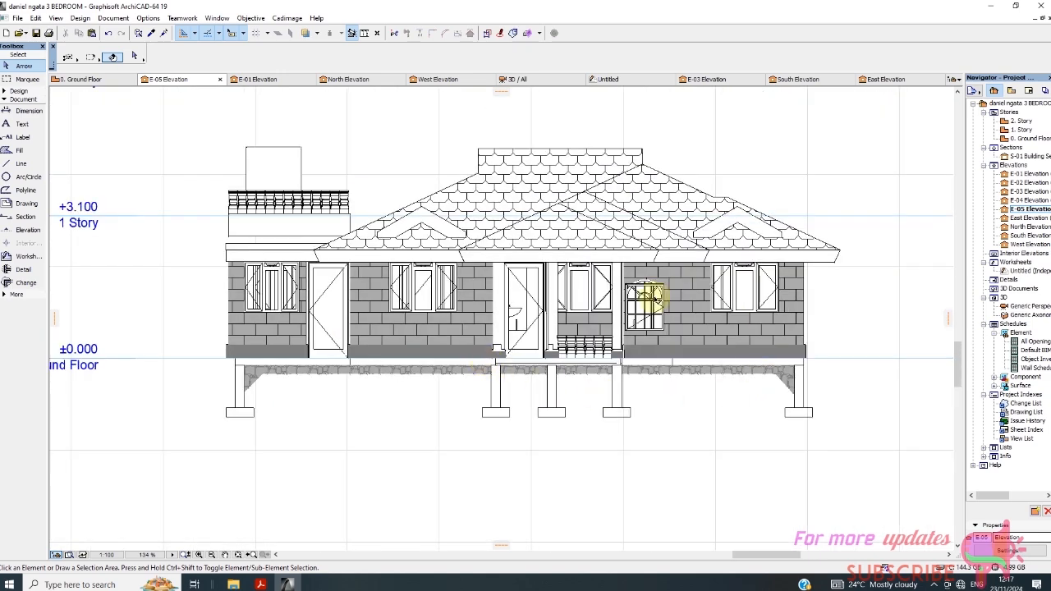
pyautogui.scroll(-1, 640, 324)
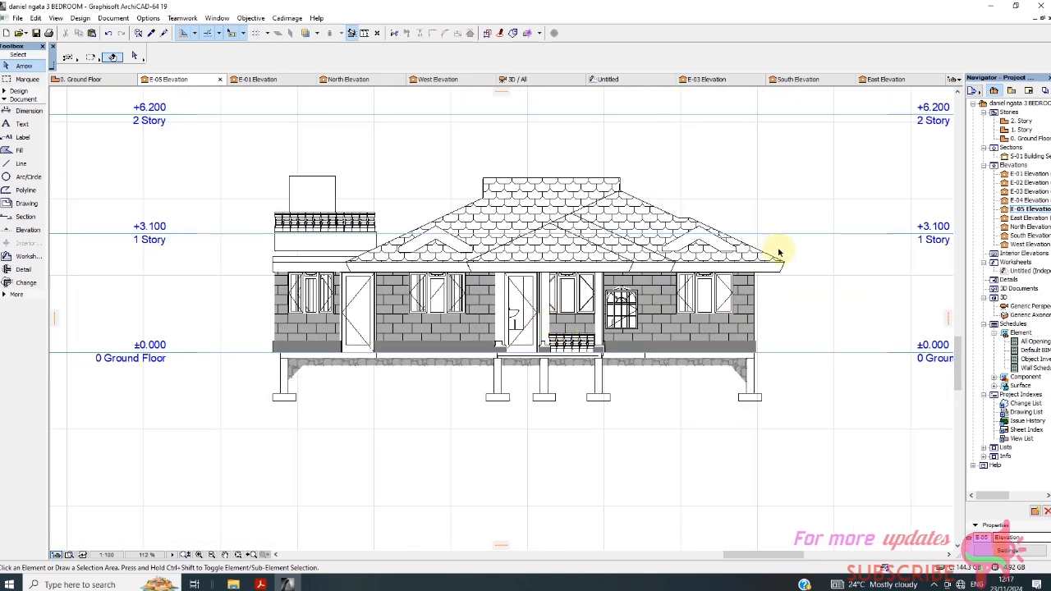
pyautogui.scroll(2, 788, 256)
pyautogui.scroll(-1, 834, 318)
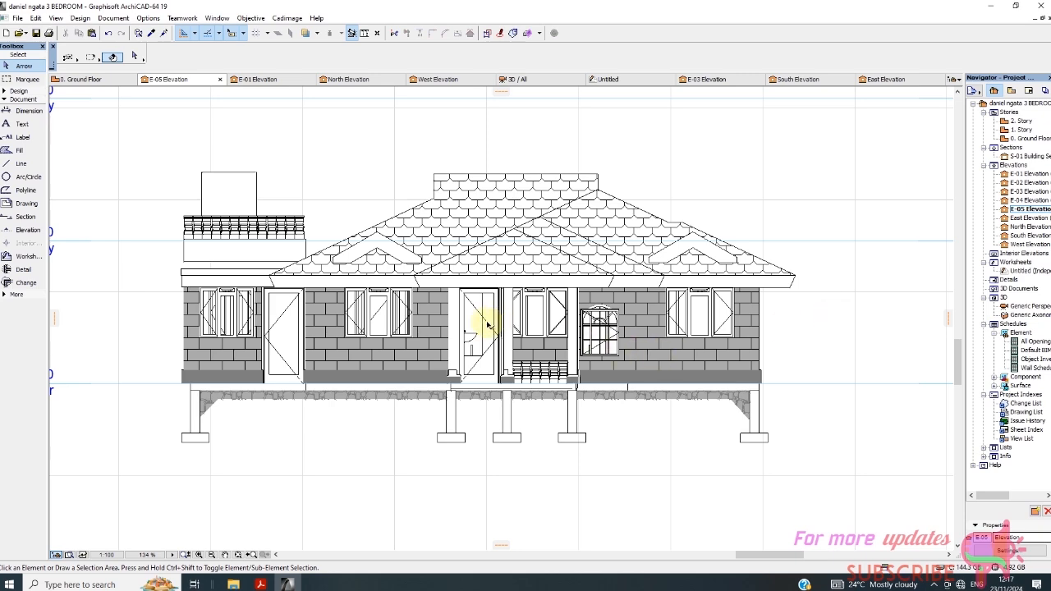
# Inspect the small left-hand gable's chevron and the roof tiles around it.
pyautogui.scroll(5, 372, 257)
pyautogui.scroll(3, 479, 286)
pyautogui.scroll(-3, 478, 282)
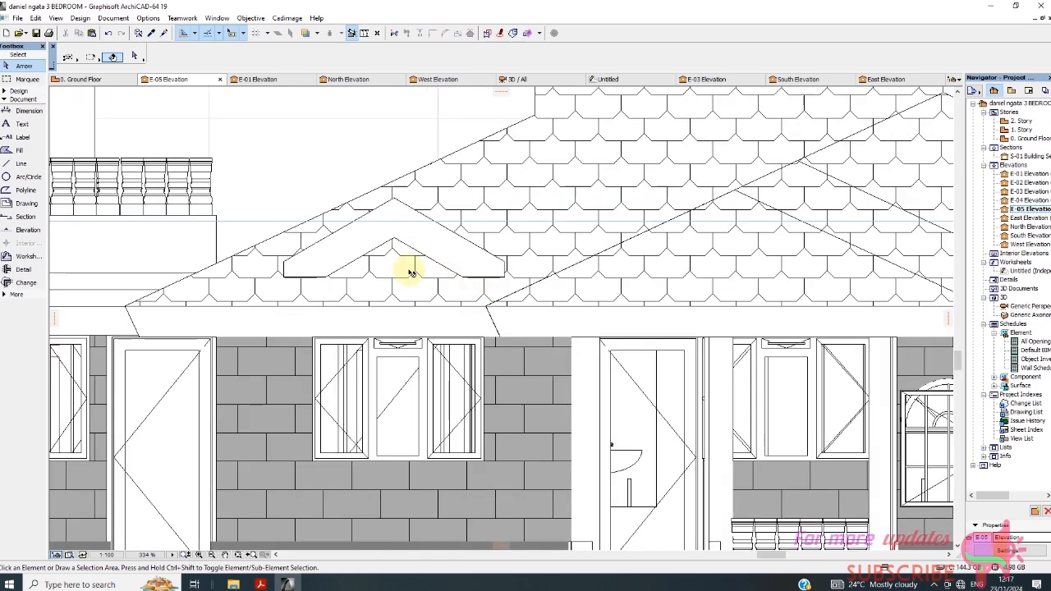
pyautogui.scroll(2, 330, 273)
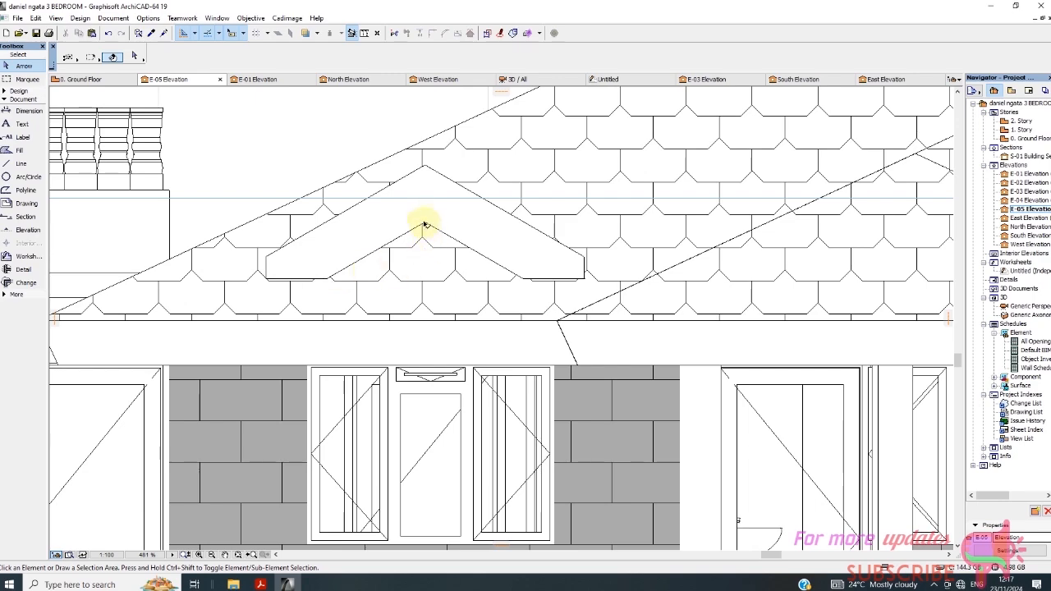
pyautogui.scroll(-1, 410, 219)
pyautogui.scroll(1, 370, 241)
pyautogui.scroll(-2, 388, 265)
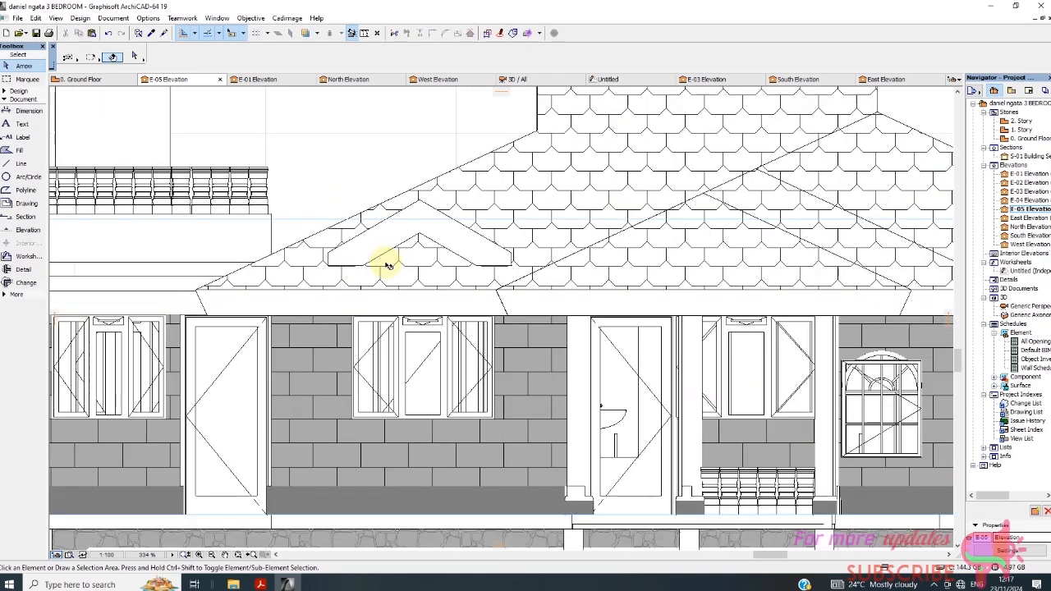
pyautogui.scroll(-4, 402, 267)
pyautogui.scroll(3, 394, 275)
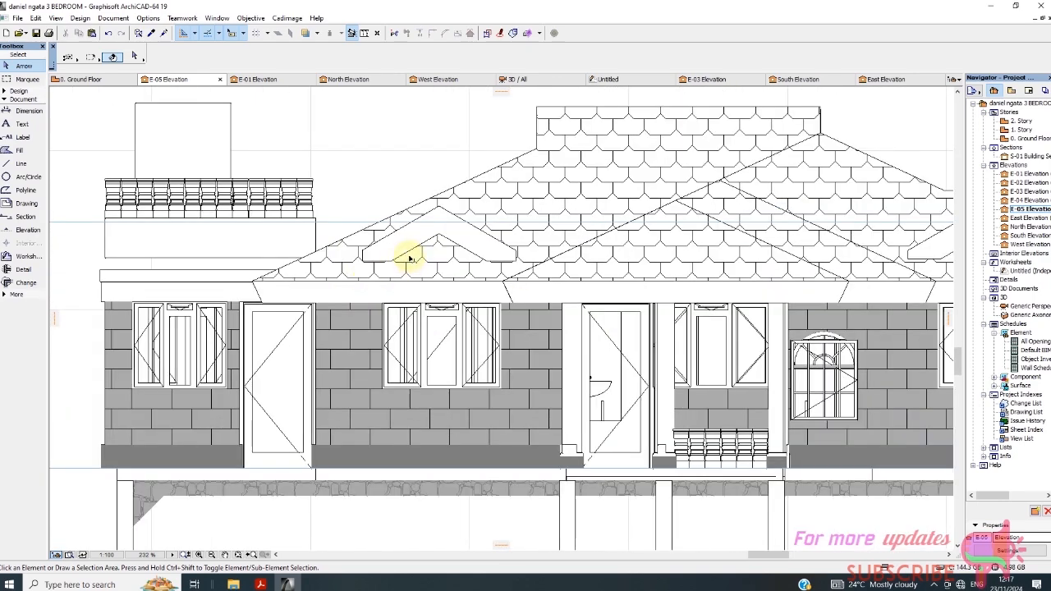
# Fill the chevron bands of both small gables with the Plywood fill.
pyautogui.click(18, 151)
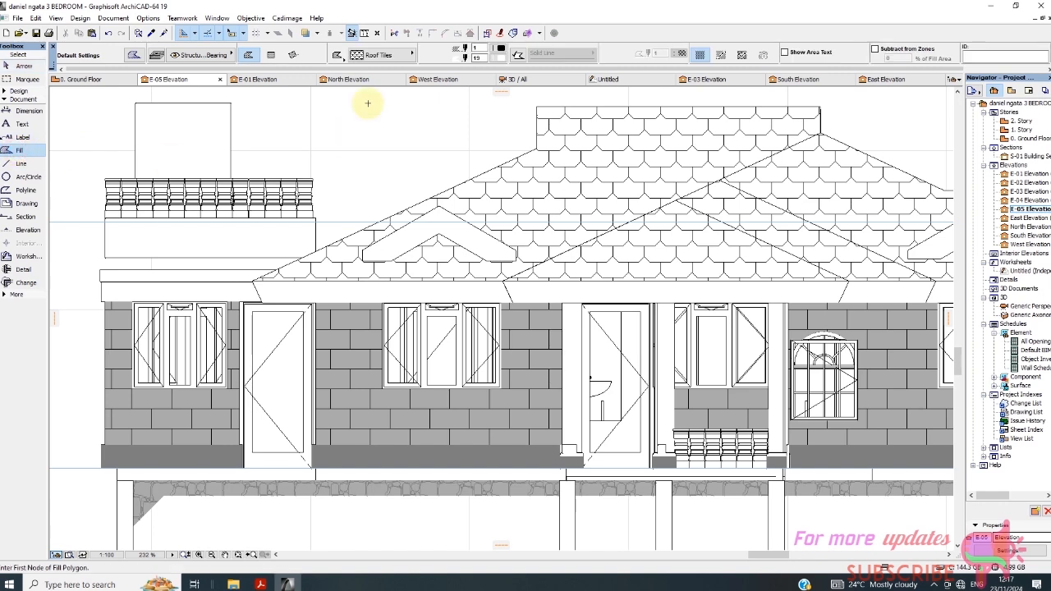
pyautogui.click(358, 54)
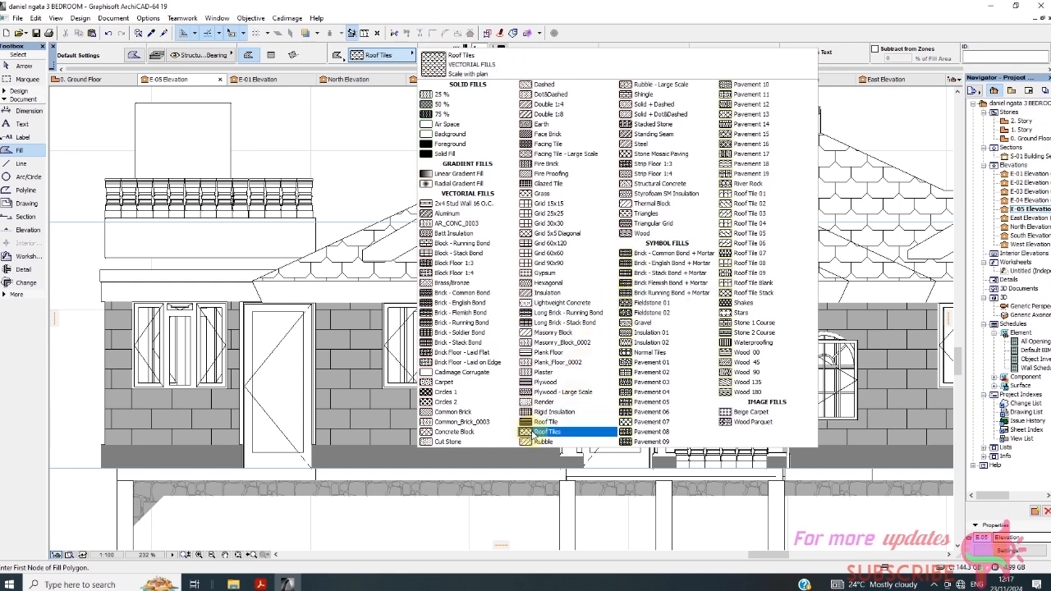
pyautogui.click(544, 382)
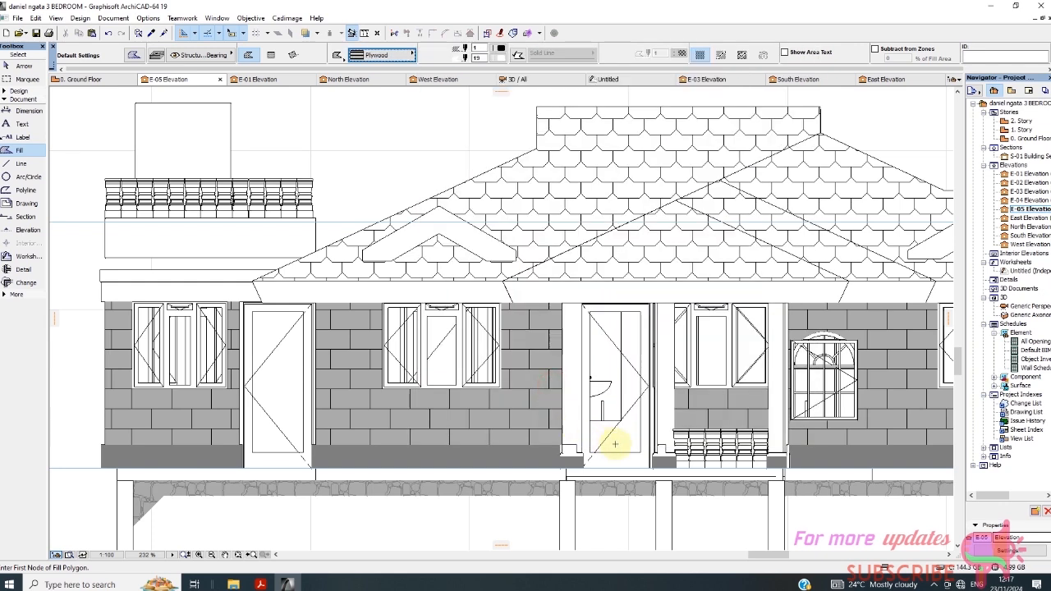
pyautogui.scroll(3, 520, 241)
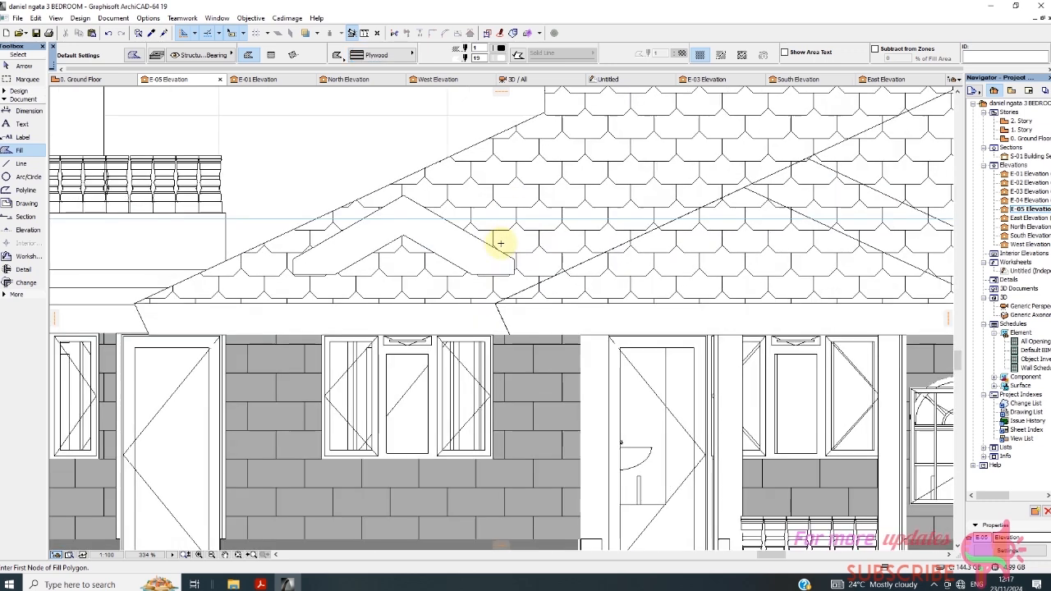
pyautogui.click(455, 251)
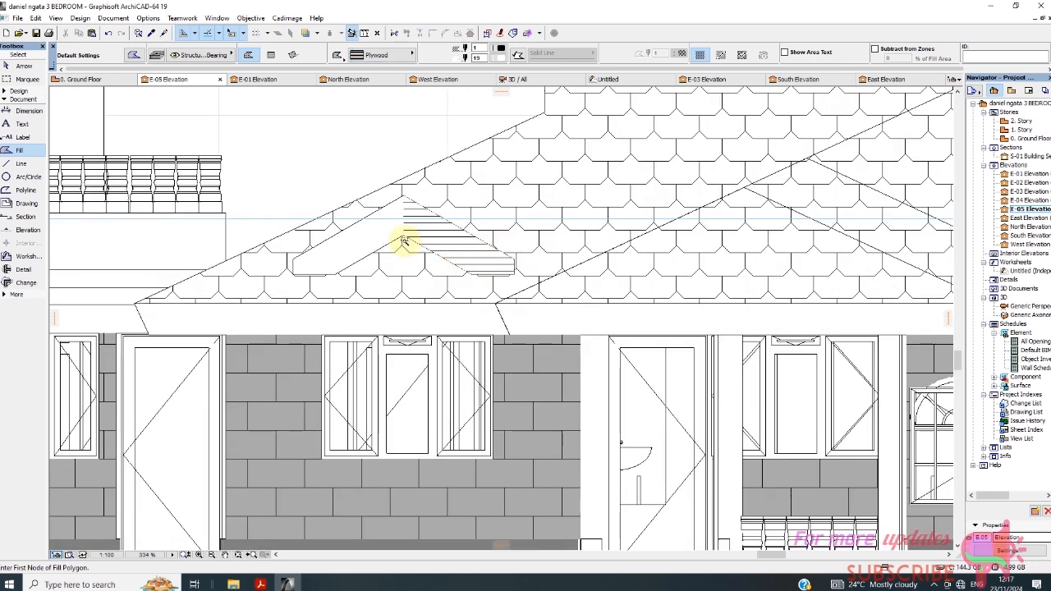
pyautogui.click(382, 227)
pyautogui.scroll(-3, 380, 197)
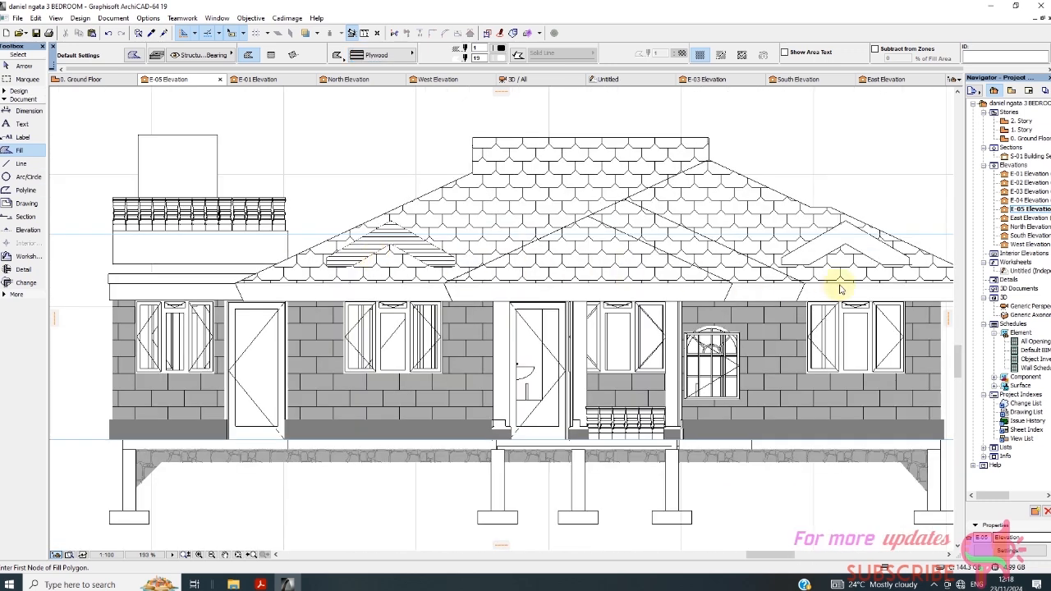
pyautogui.click(817, 249)
pyautogui.click(875, 248)
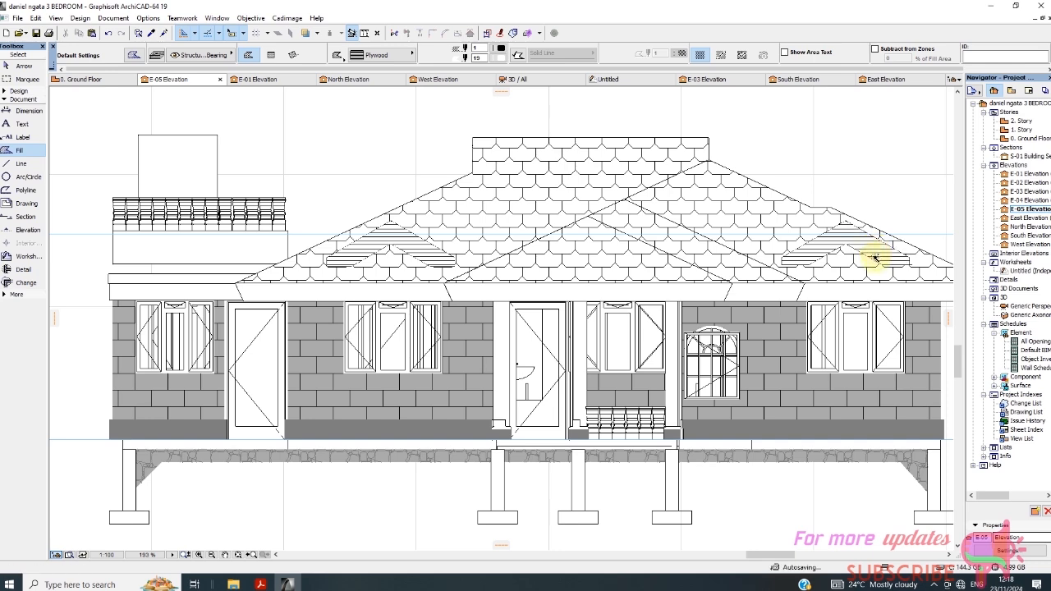
pyautogui.scroll(2, 412, 261)
pyautogui.scroll(-2, 419, 258)
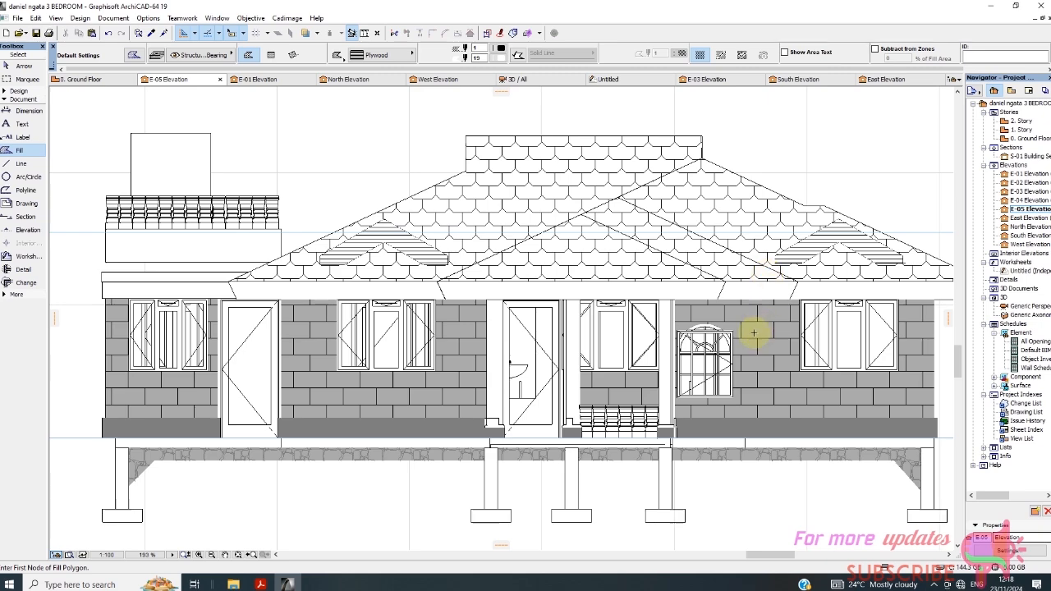
pyautogui.scroll(-2, 243, 283)
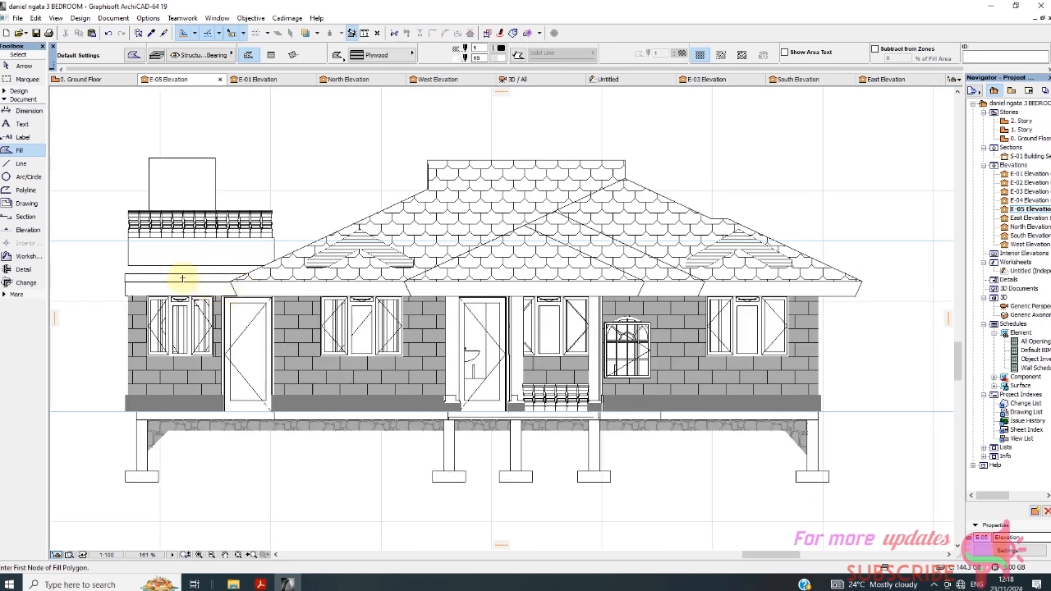
pyautogui.scroll(-2, 279, 318)
pyautogui.scroll(2, 281, 320)
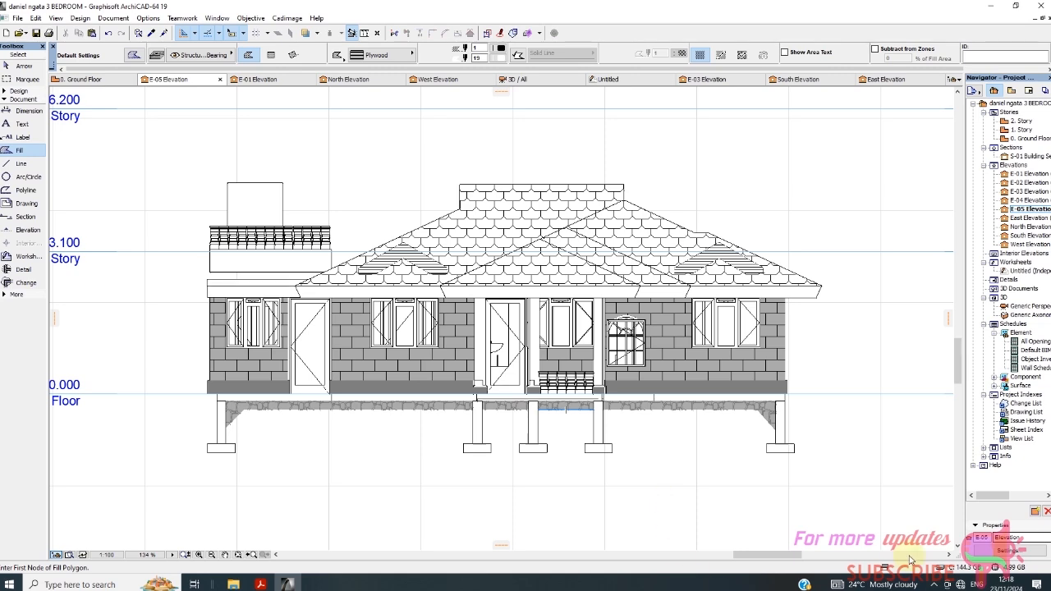
pyautogui.click(934, 583)
pyautogui.click(924, 564)
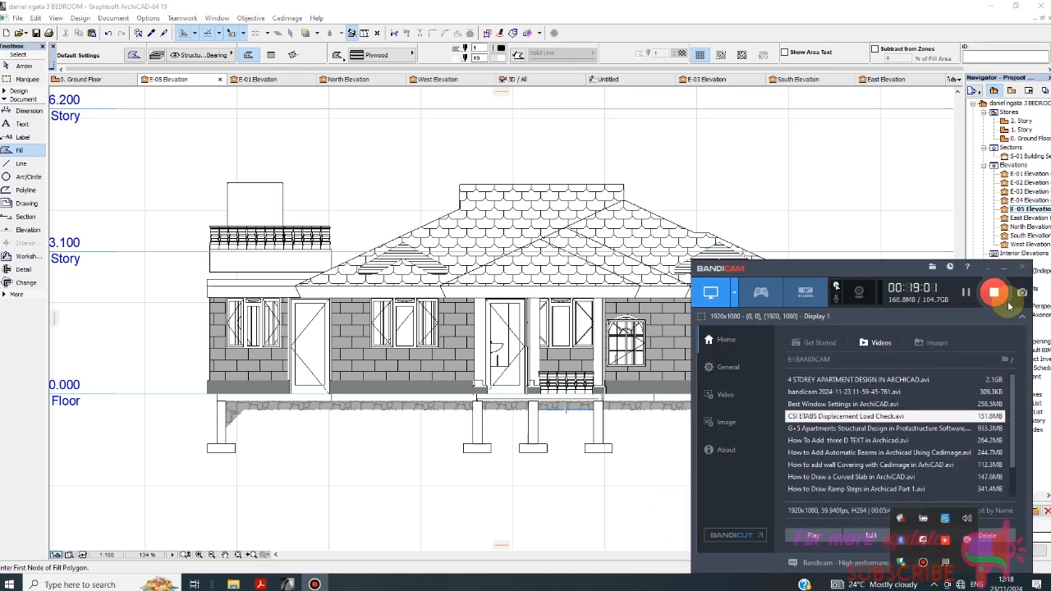